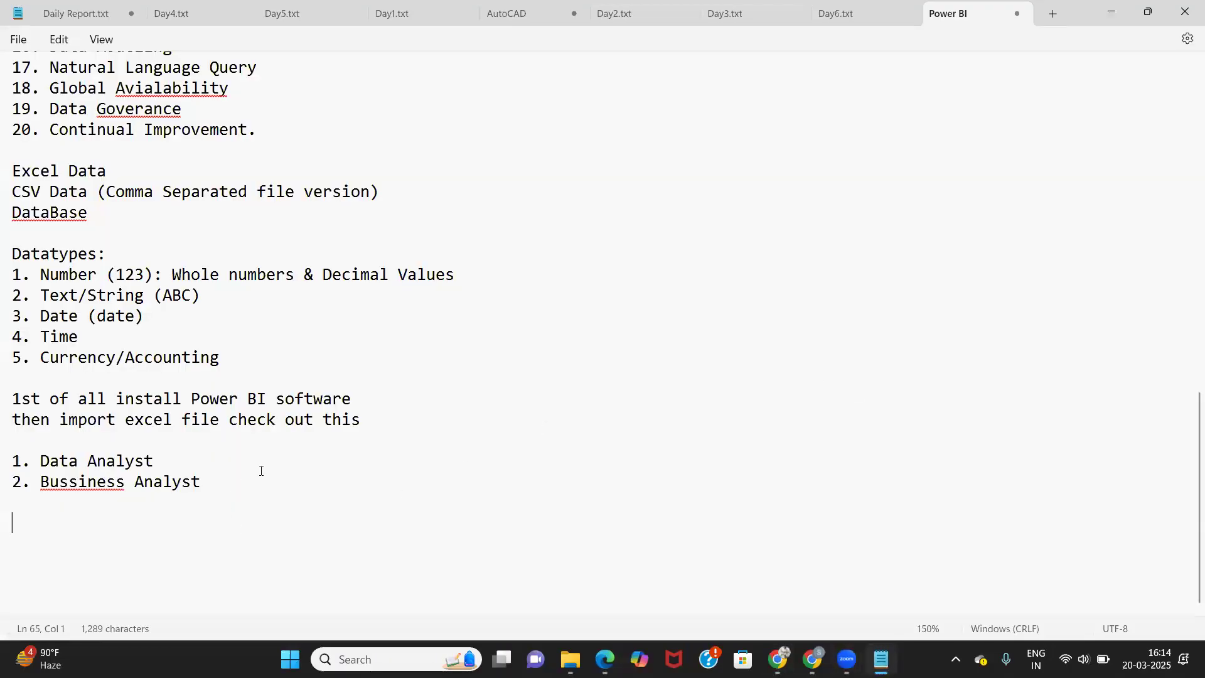
Step: Add the heading "Power Query Editor:" at the end of the Power BI notes
type("Power Q")
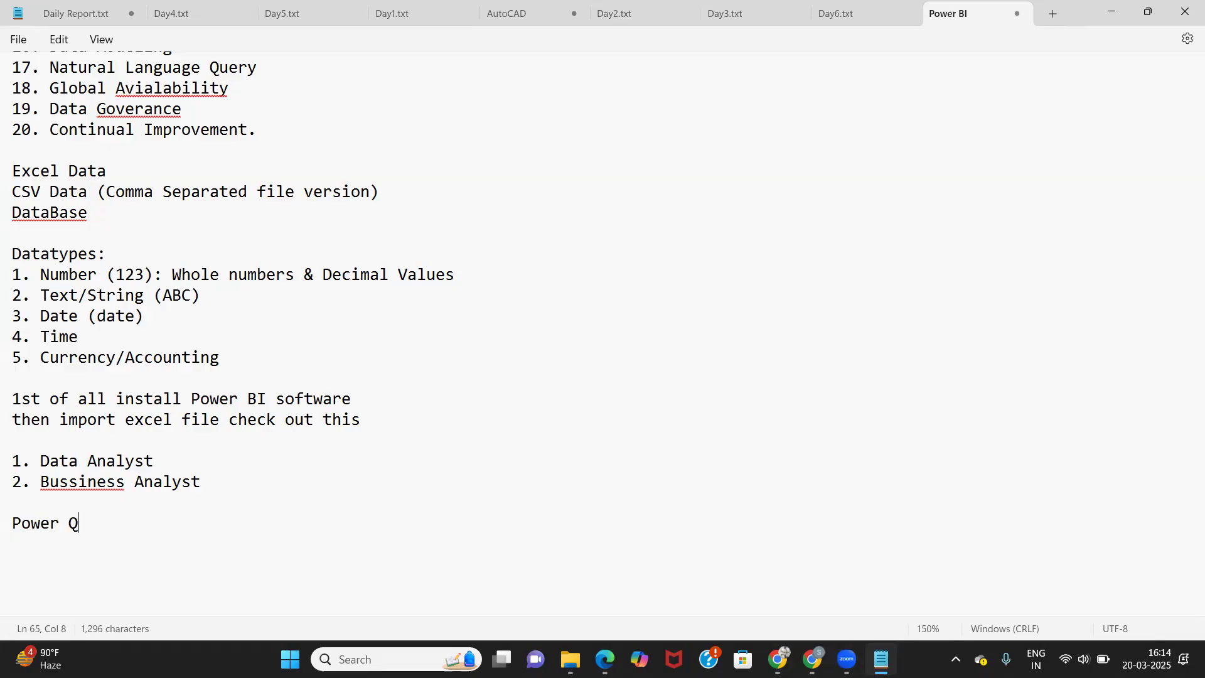
type("uery")
type(":")
key("Return")
left_click(115, 522)
type("Edito")
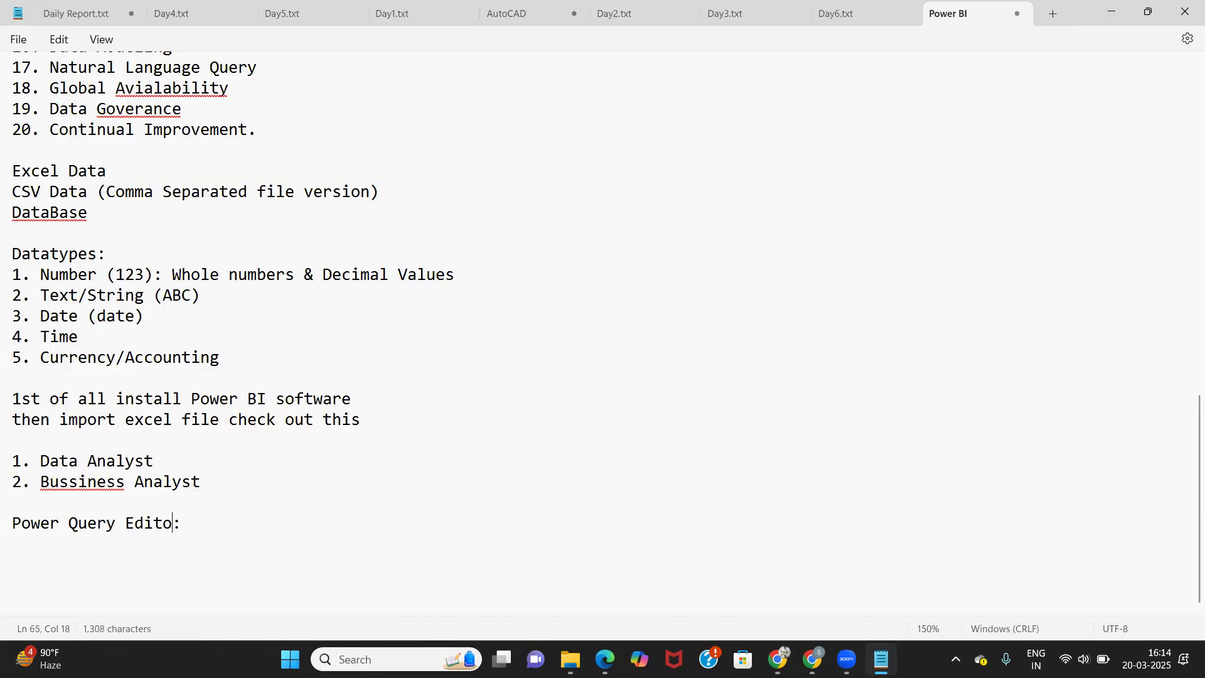
type("r")
left_click(190, 523)
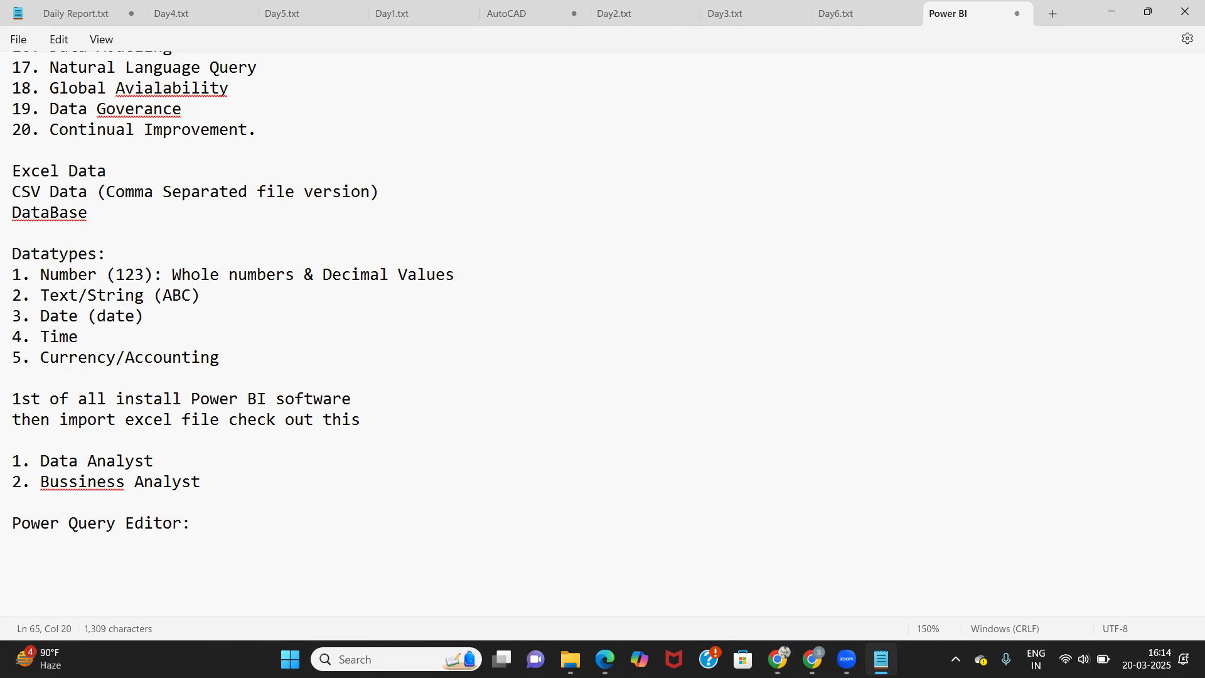
Step: Write "Transformation" on a new line beneath the Power Query Editor heading
key("Return")
type("D")
key("BackSpace")
type("Trans")
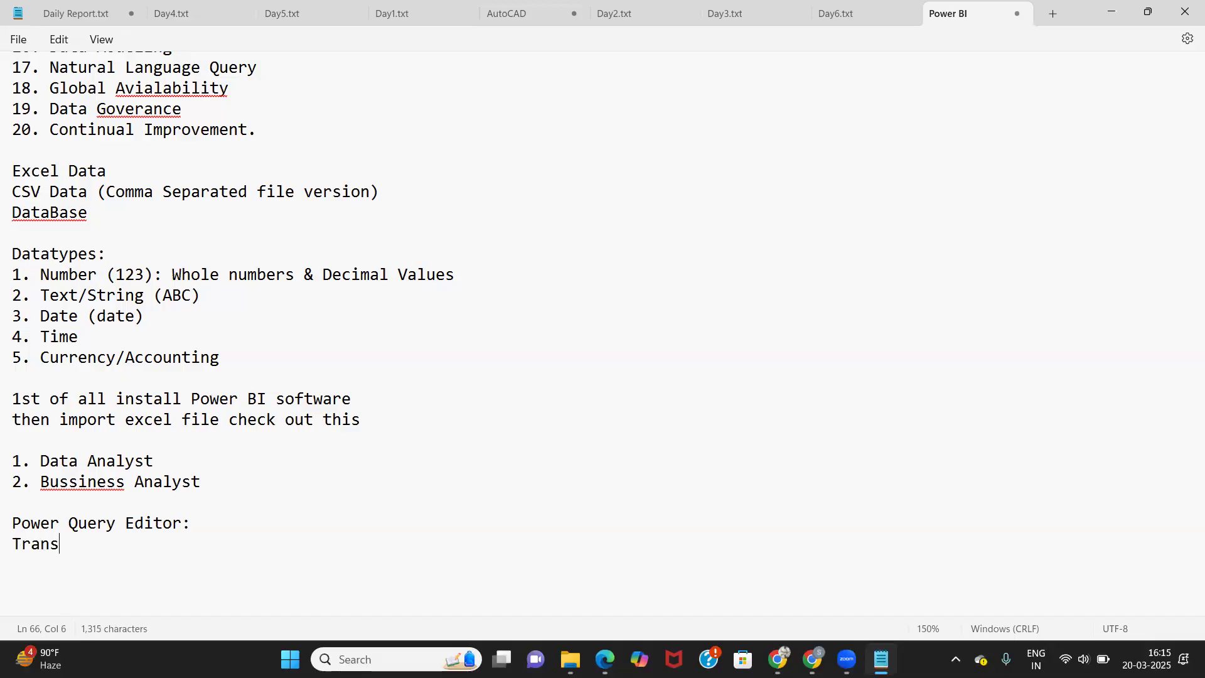
type("form")
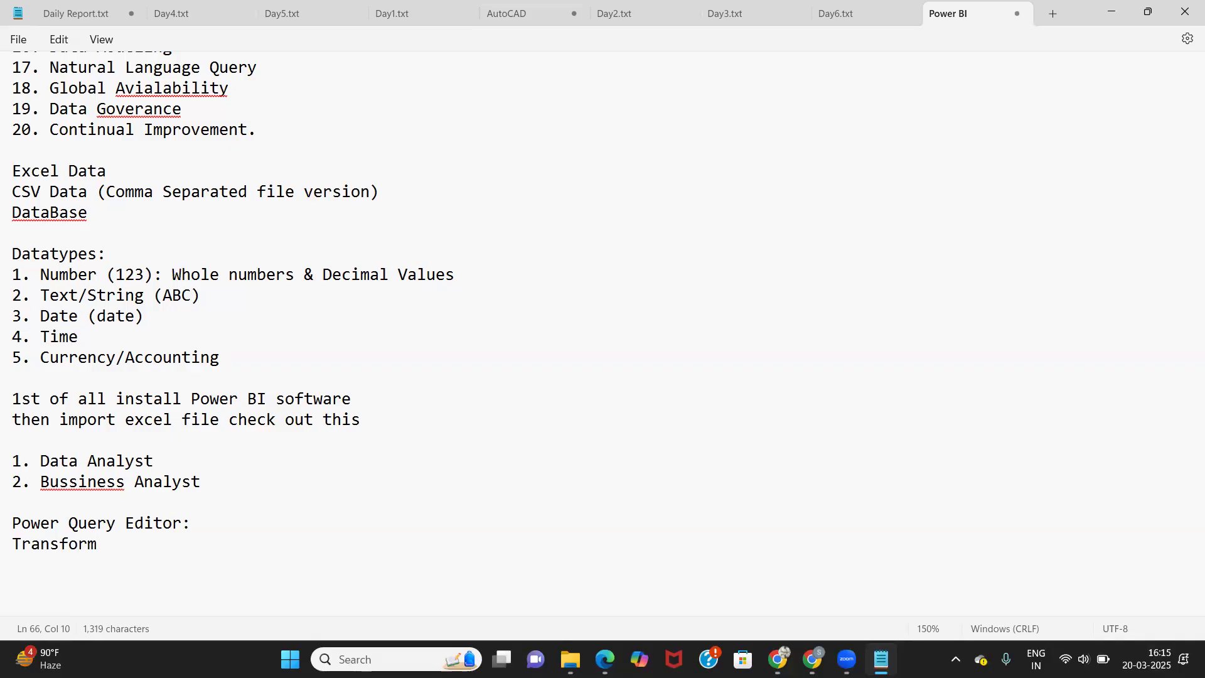
type("ation")
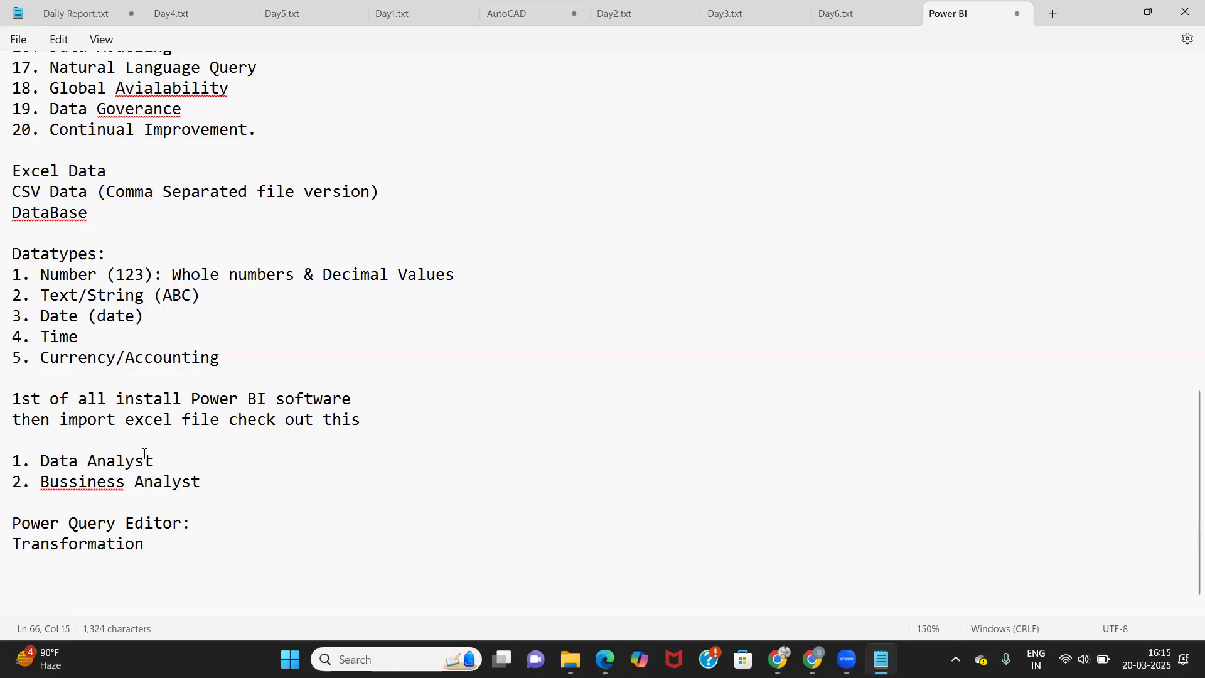
Step: Switch to Power BI Desktop and start a blank report
left_click(364, 655)
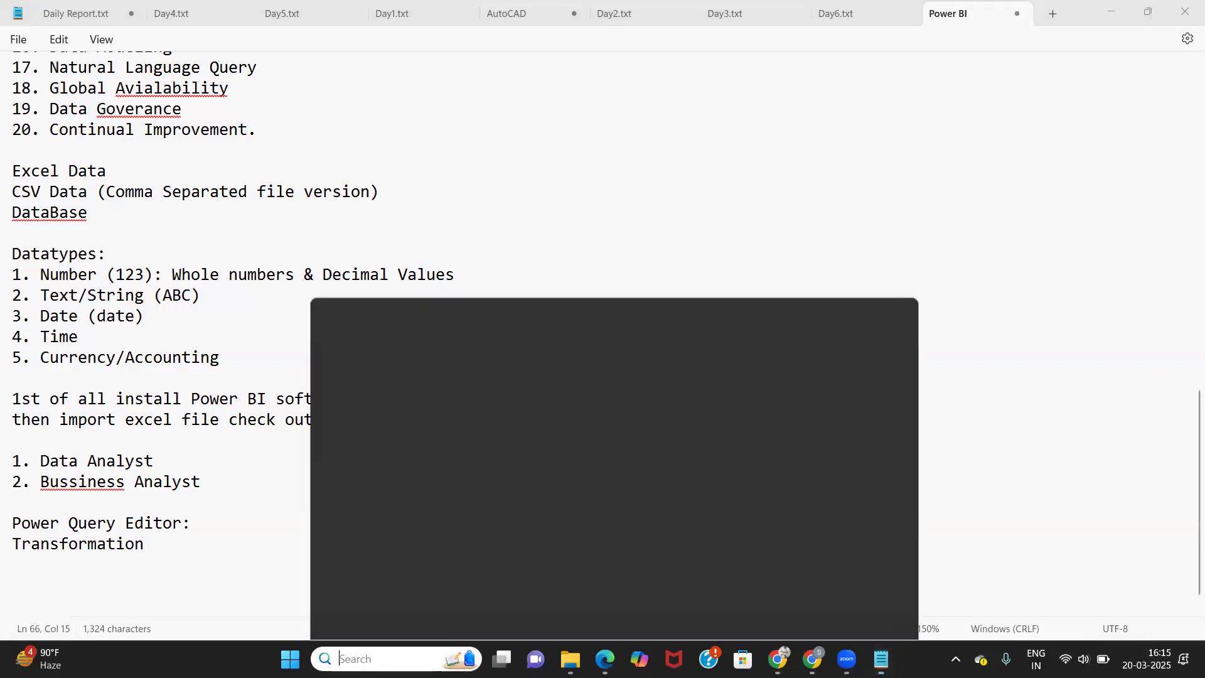
type("power")
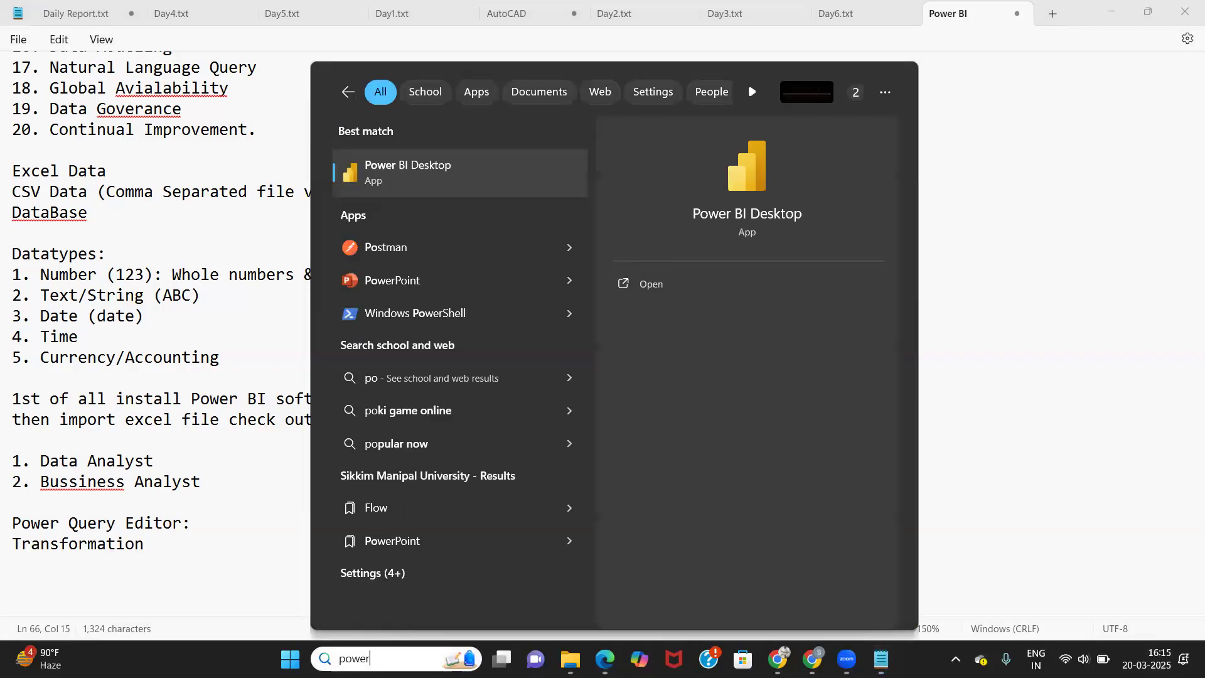
key("Return")
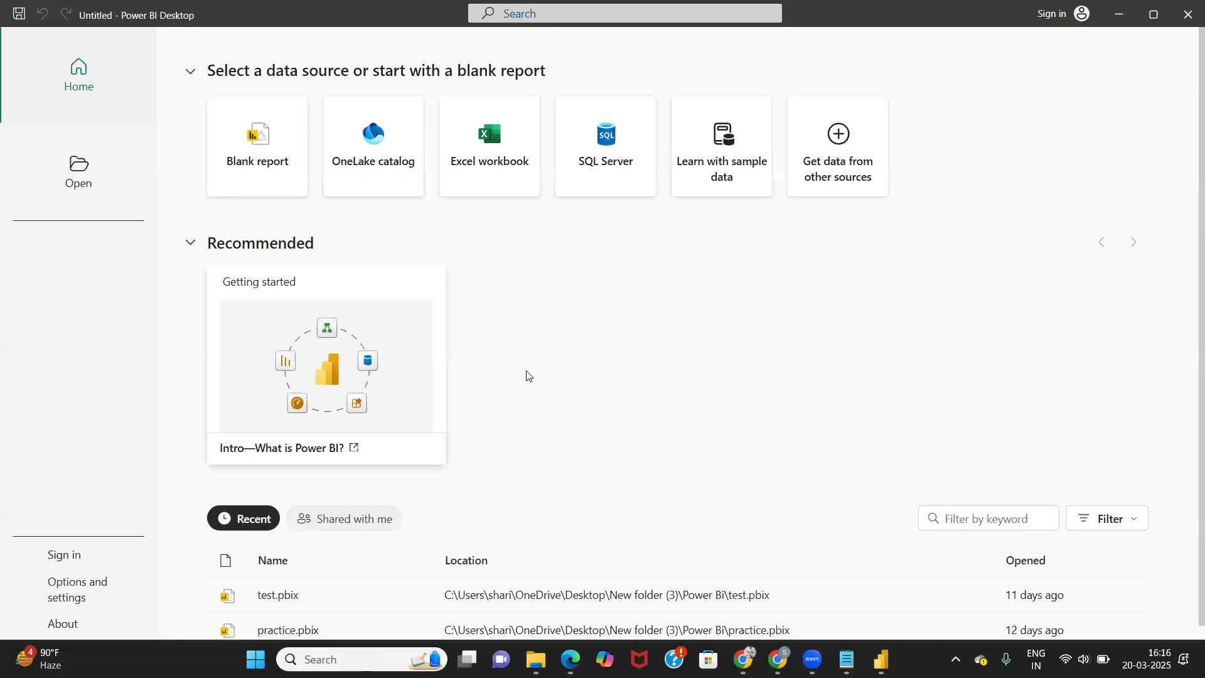
left_click(262, 145)
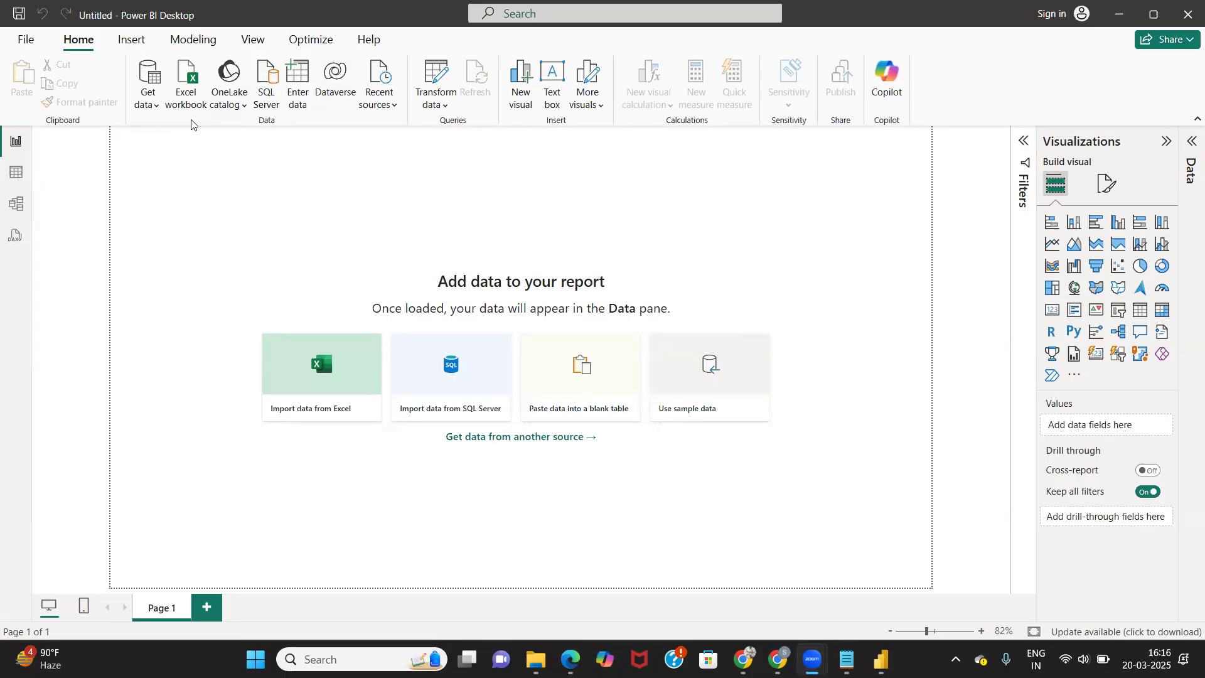
Step: Browse the full list of data sources and connect to the Folder source
left_click(155, 107)
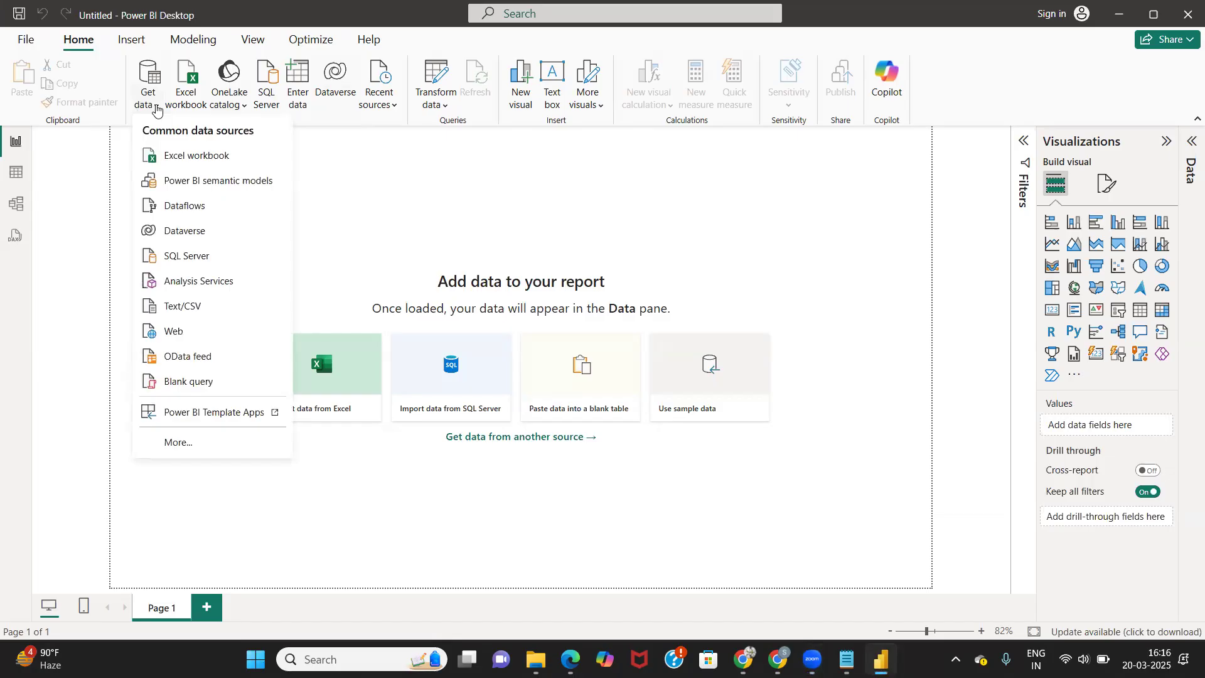
left_click(177, 444)
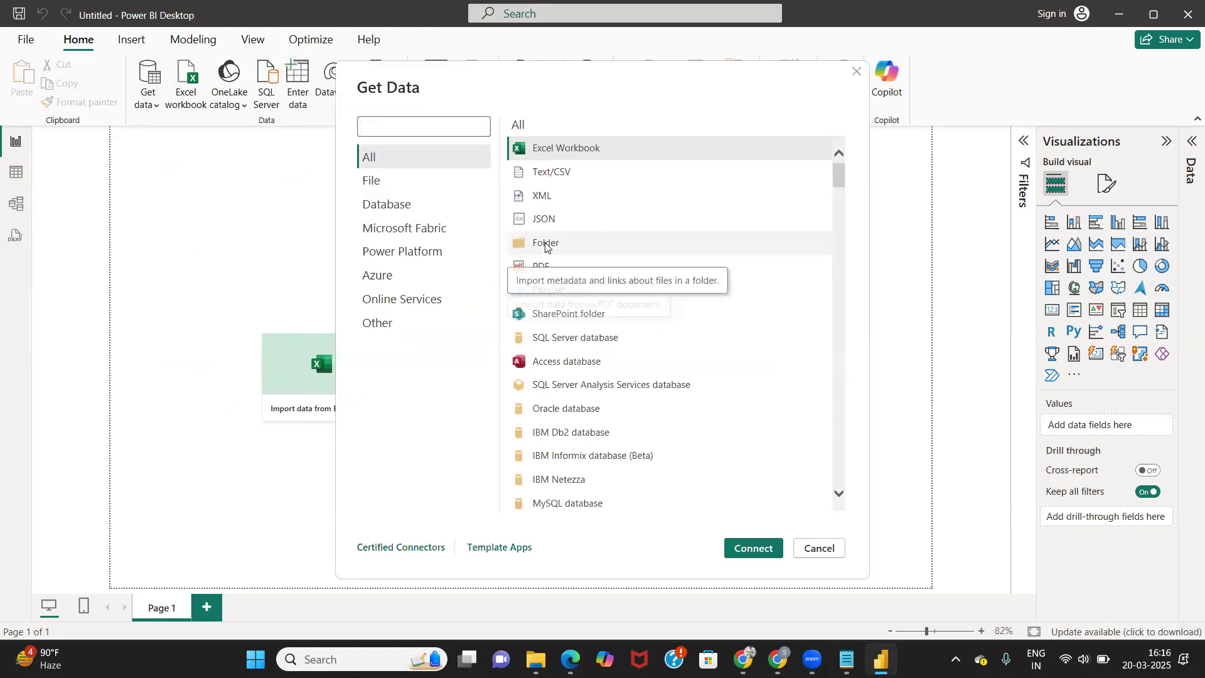
left_click(371, 181)
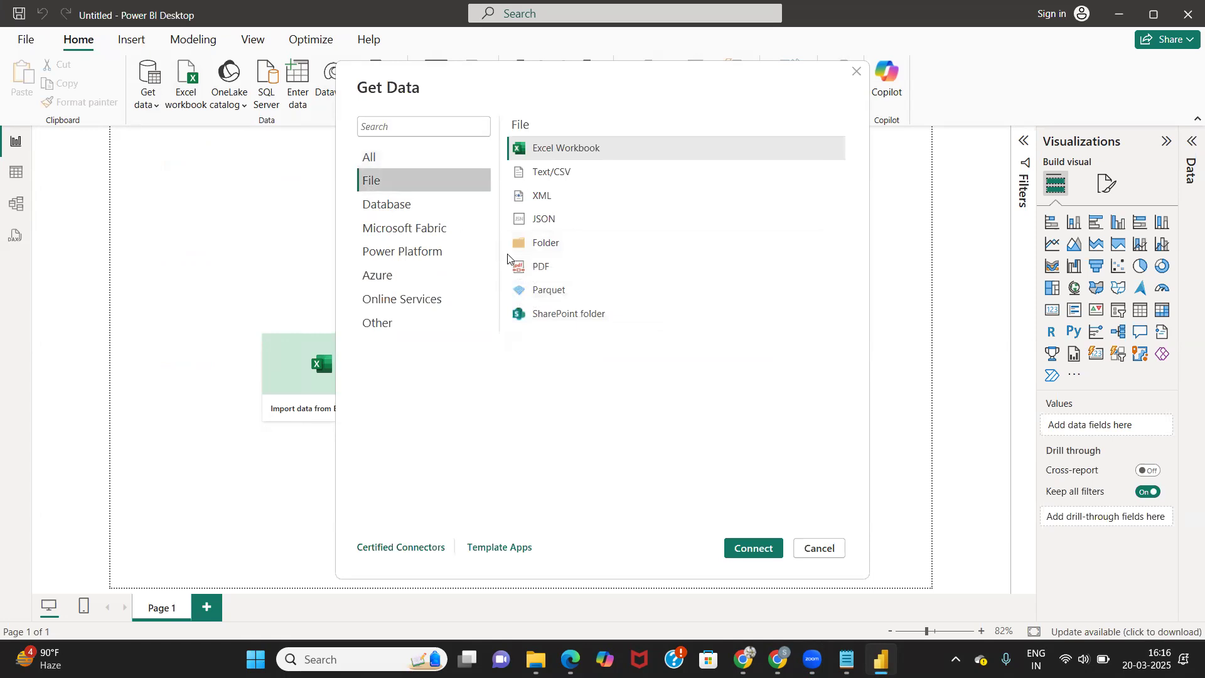
left_click(417, 159)
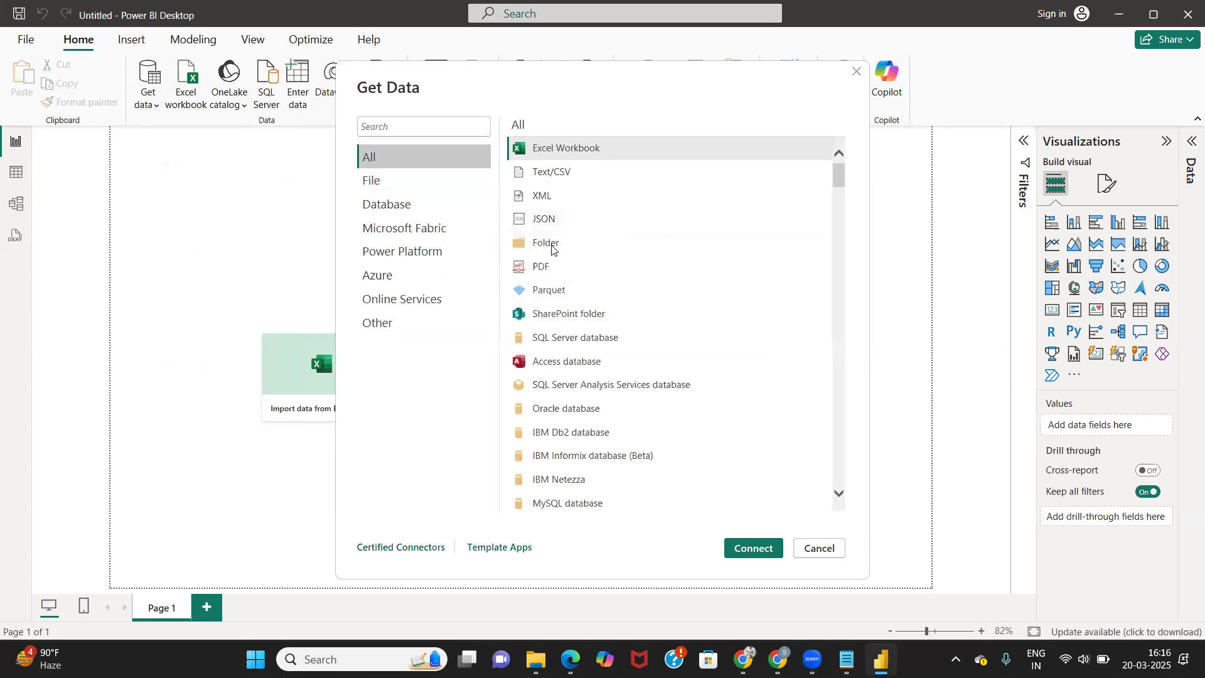
left_click(550, 249)
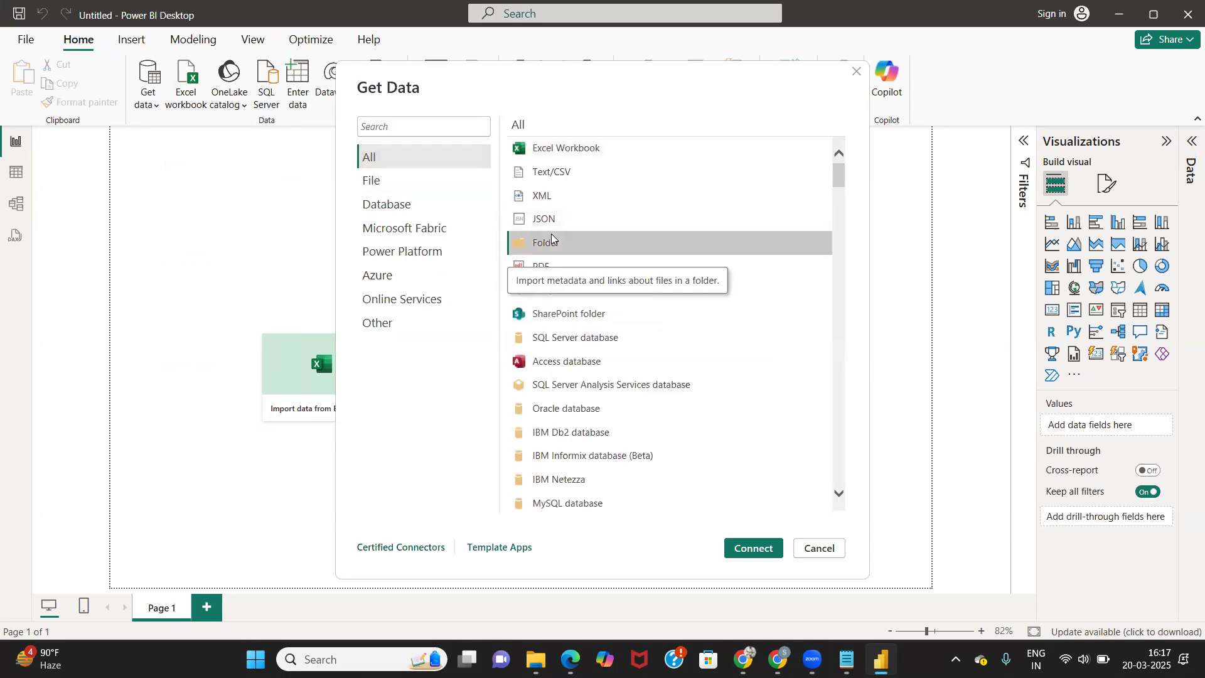
left_click(756, 550)
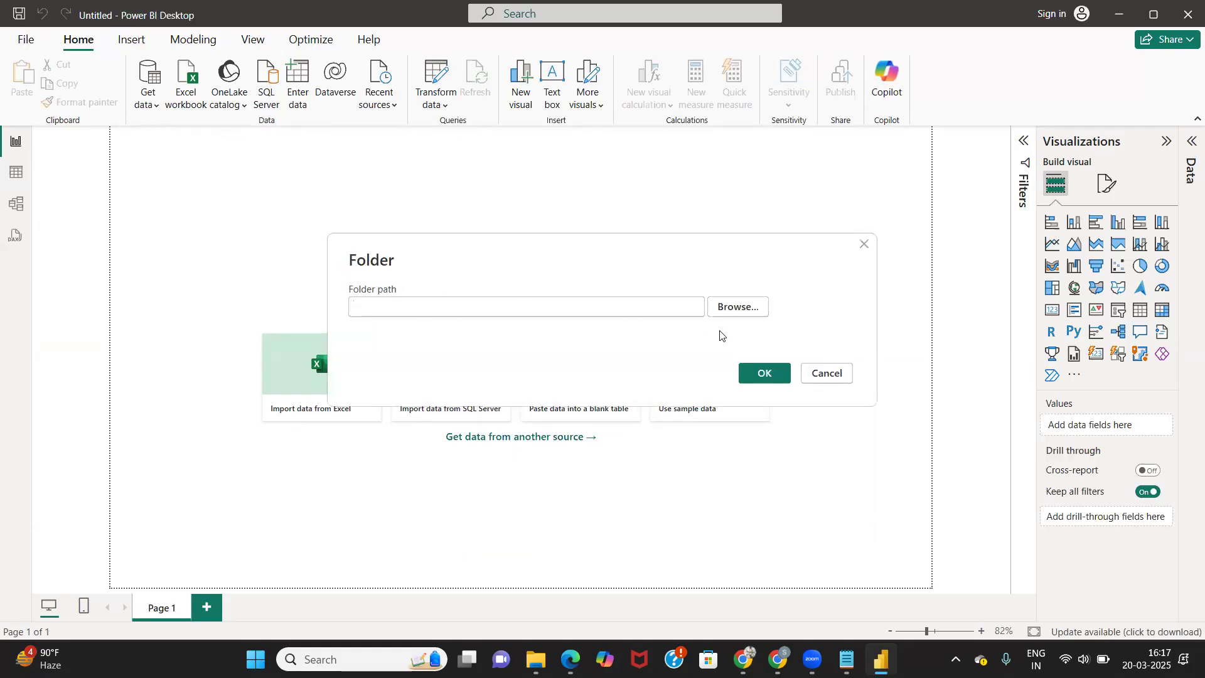
Step: Set the folder path to pizza_sales inside New folder (3)\Power Bi and confirm the connection
left_click(738, 307)
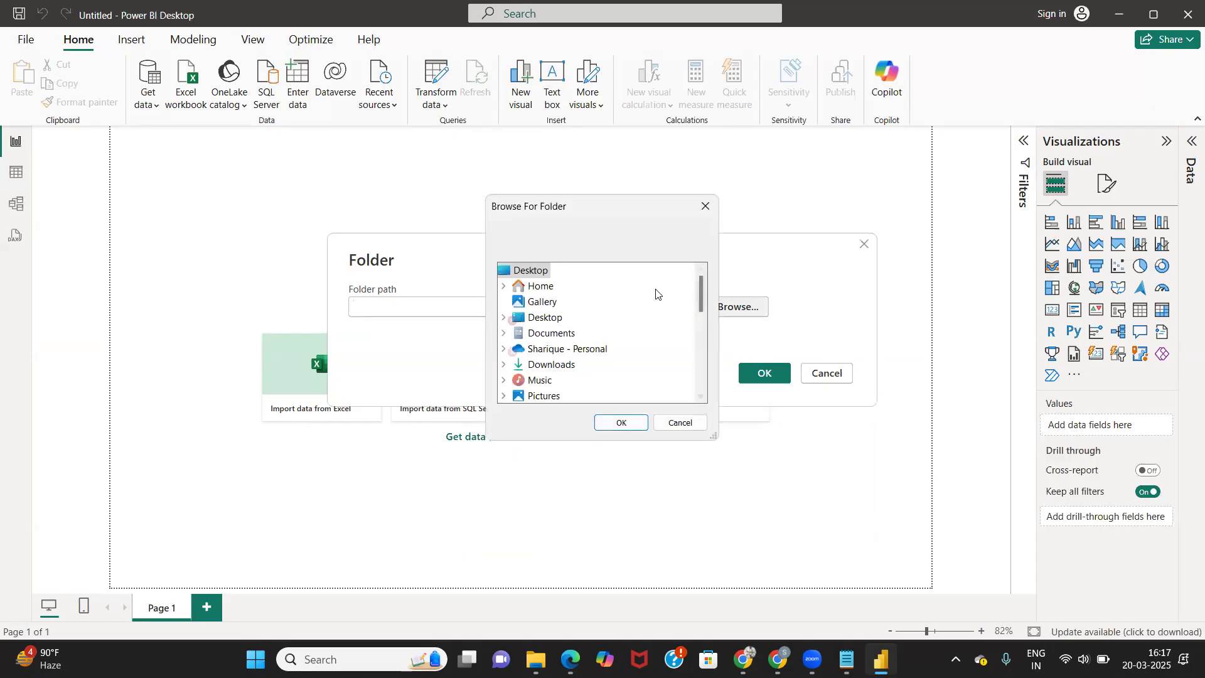
scroll(558, 350, "down", 3)
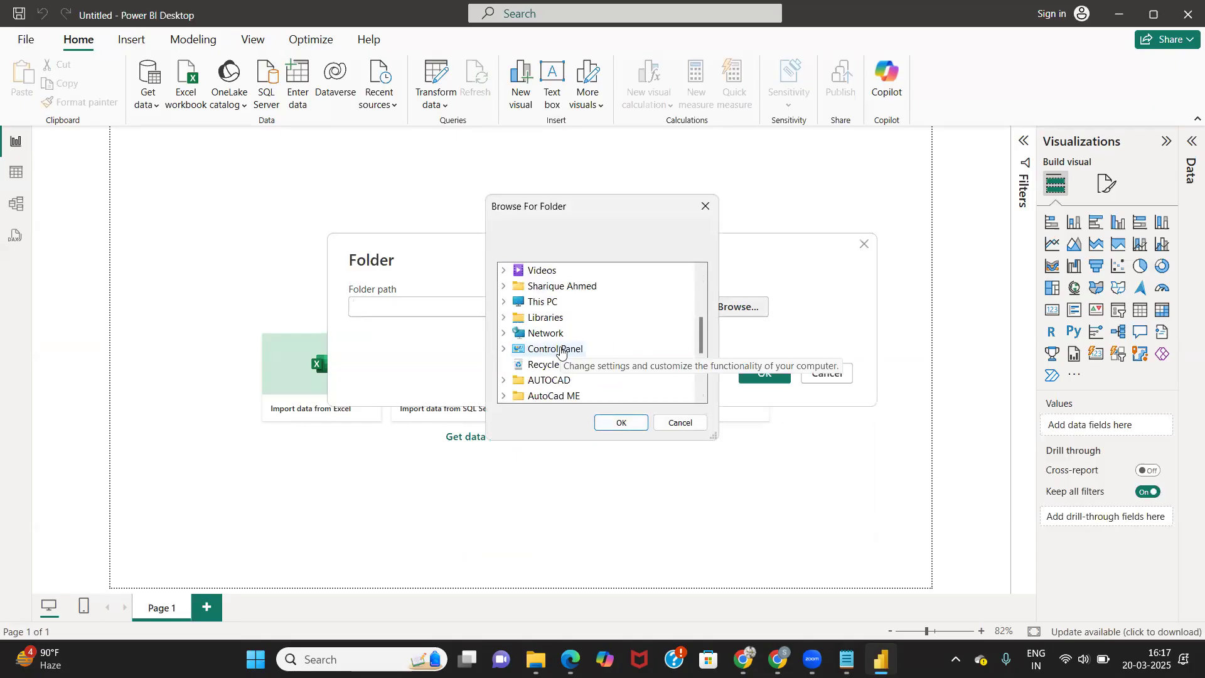
scroll(559, 351, "down", 5)
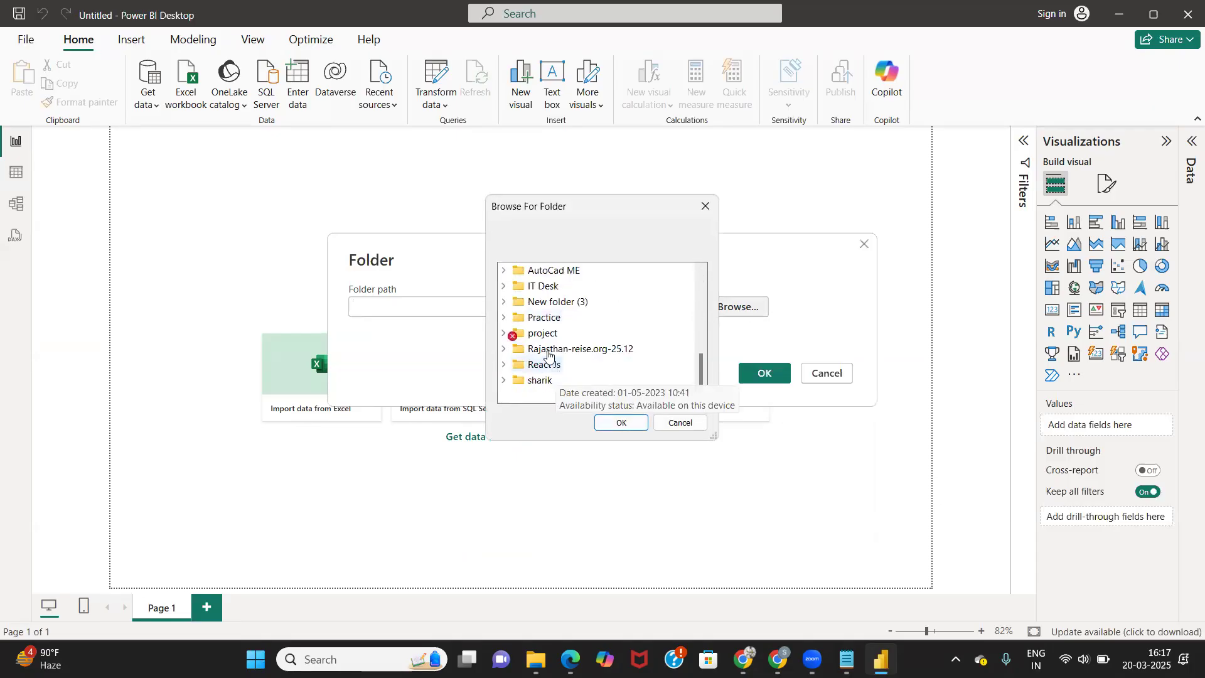
double_click(560, 303)
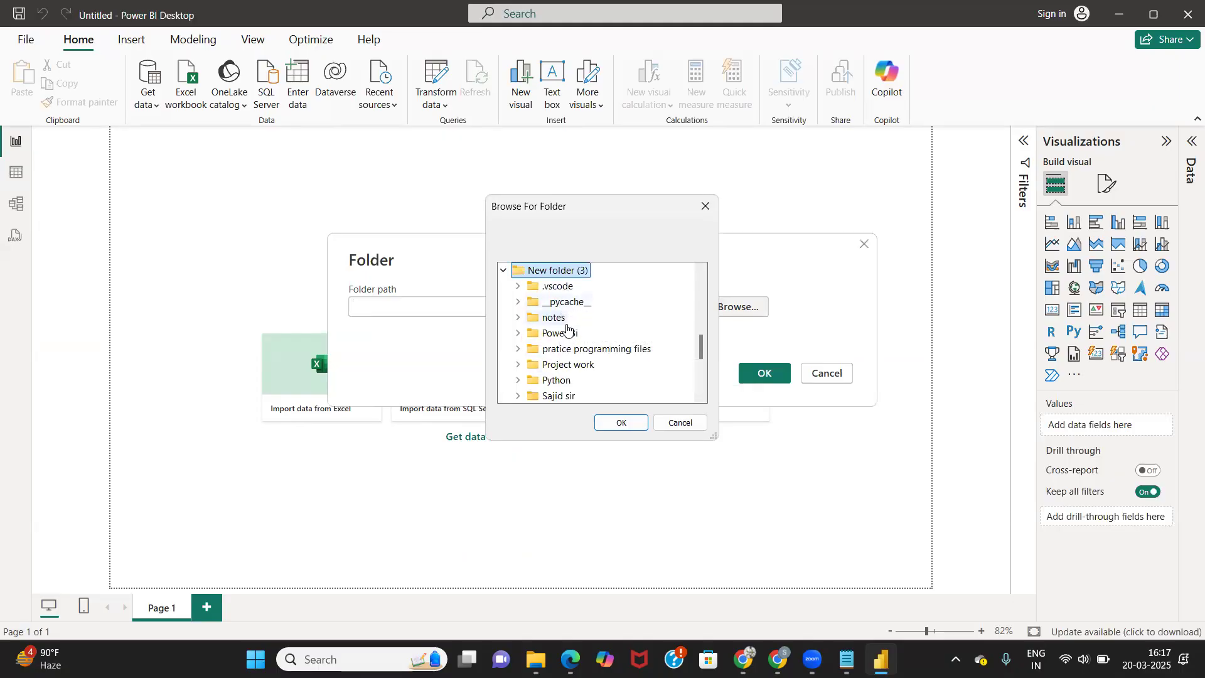
double_click(561, 334)
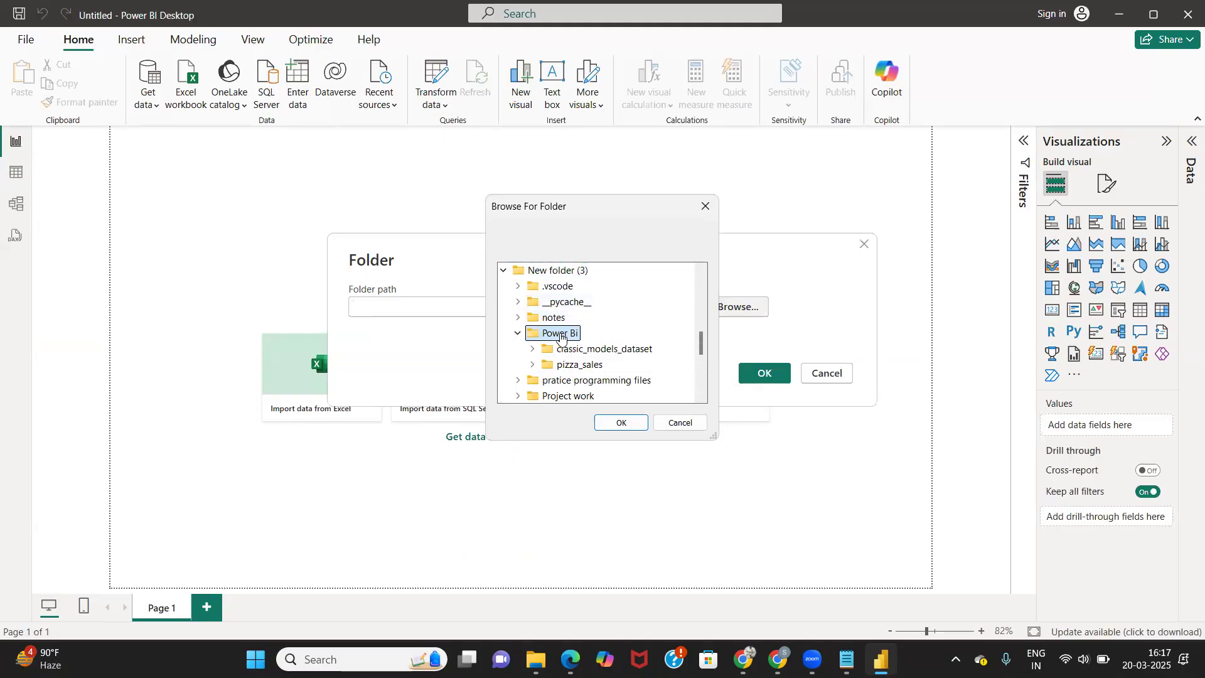
left_click(576, 365)
left_click(621, 421)
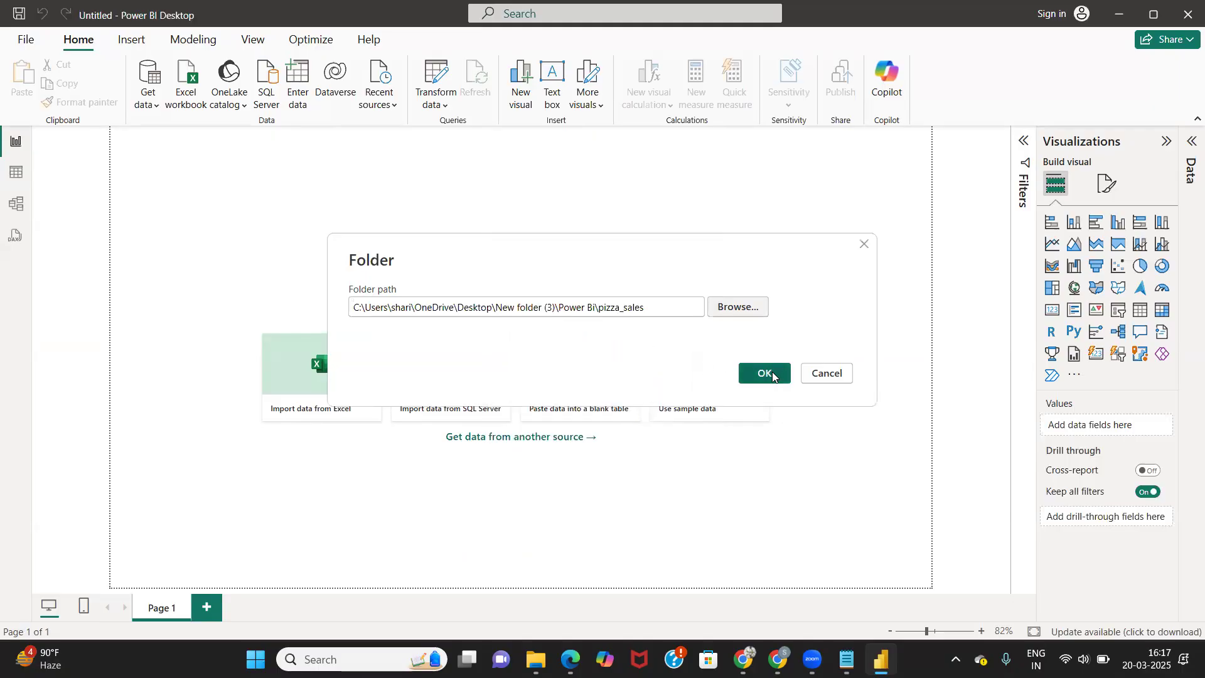
left_click(772, 374)
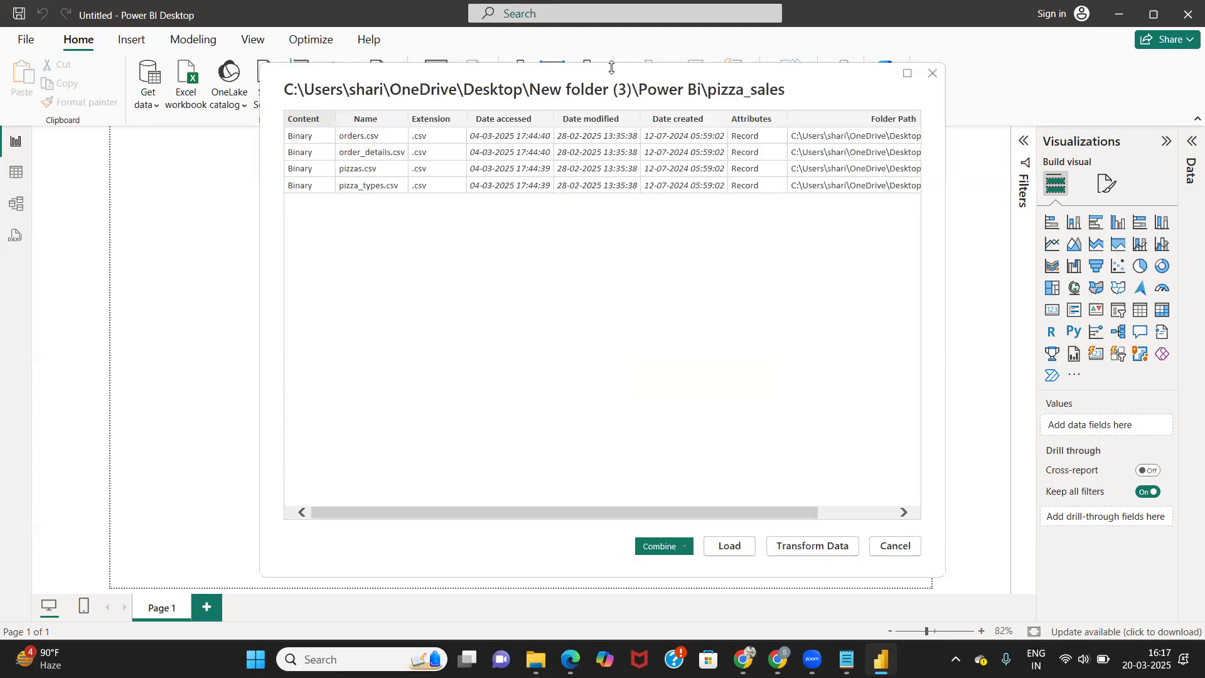
Step: Review the file list of the pizza_sales folder and bring it into Power Query Editor with Transform Data
left_click_drag(611, 68, 492, 94)
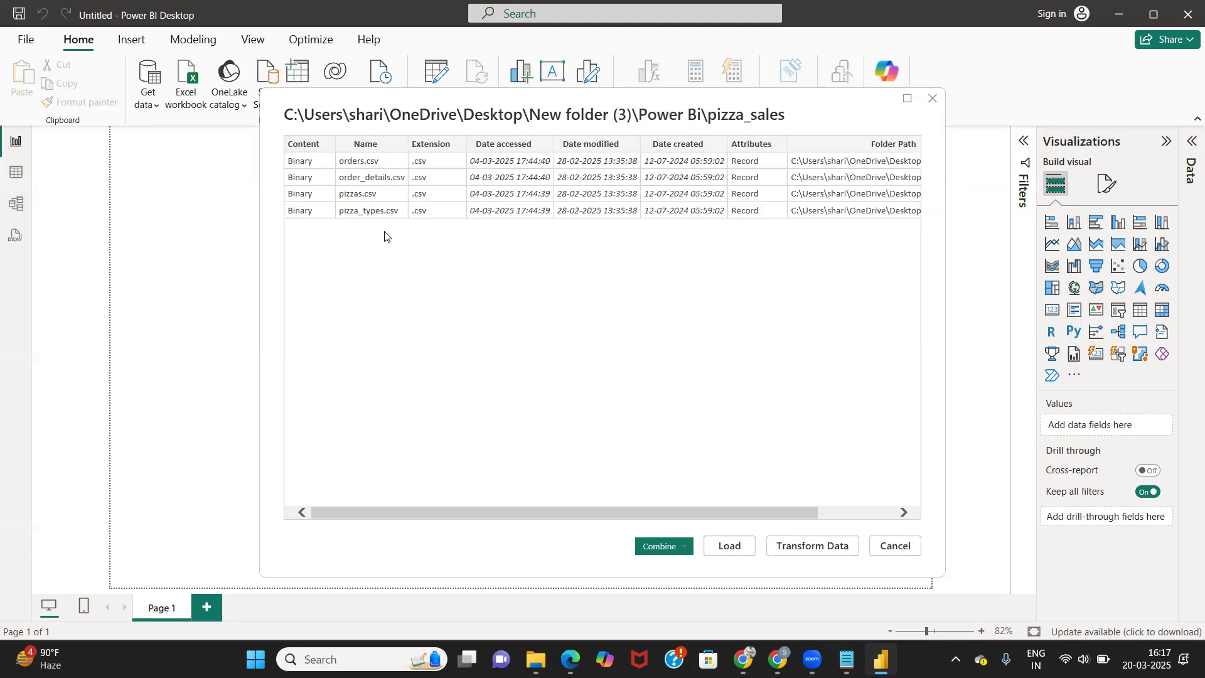
left_click(684, 550)
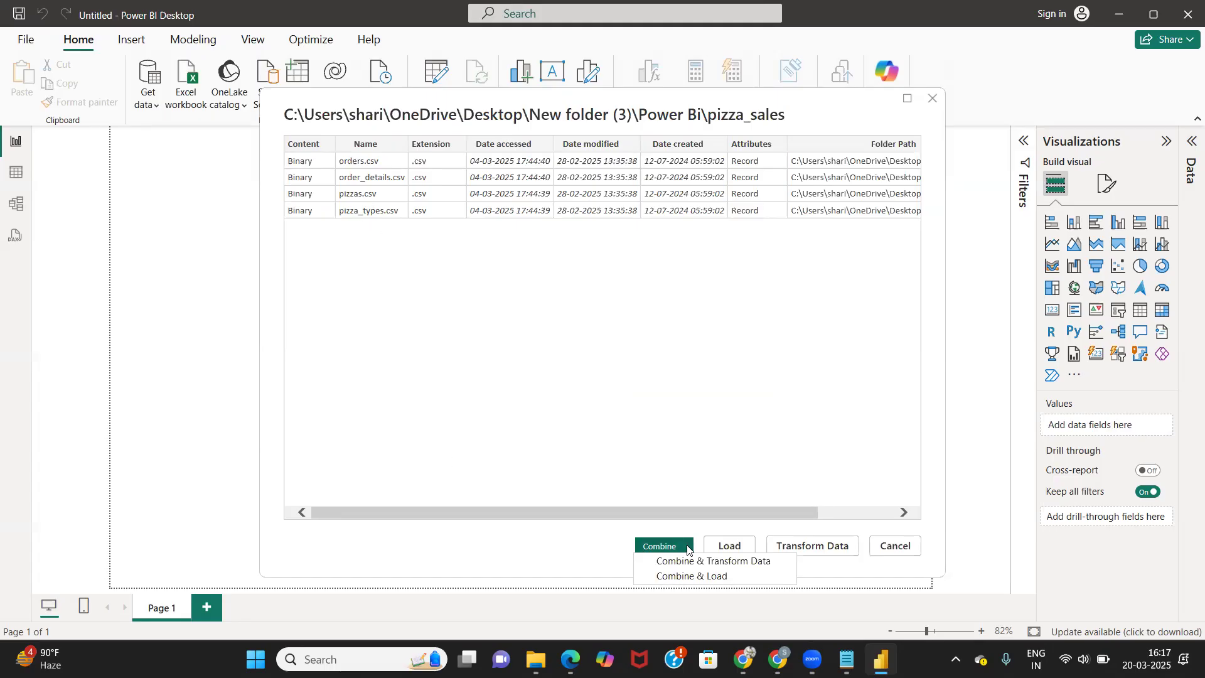
left_click(741, 511)
left_click_drag(785, 515, 888, 505)
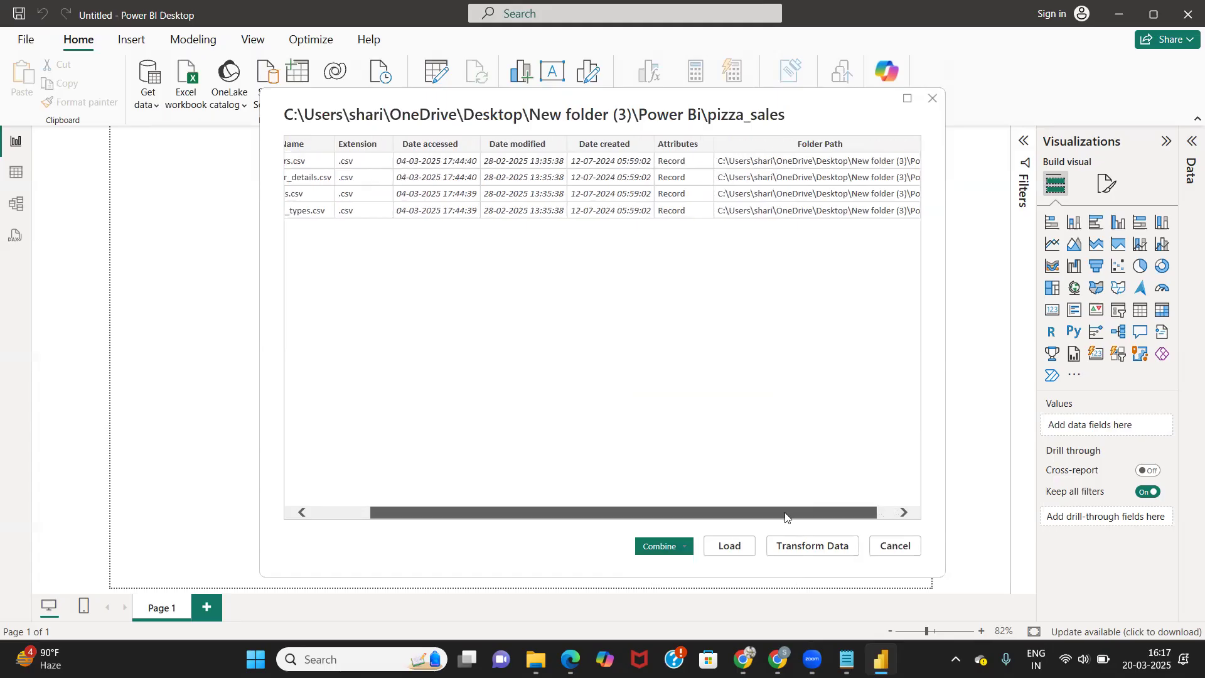
left_click_drag(785, 516, 726, 516)
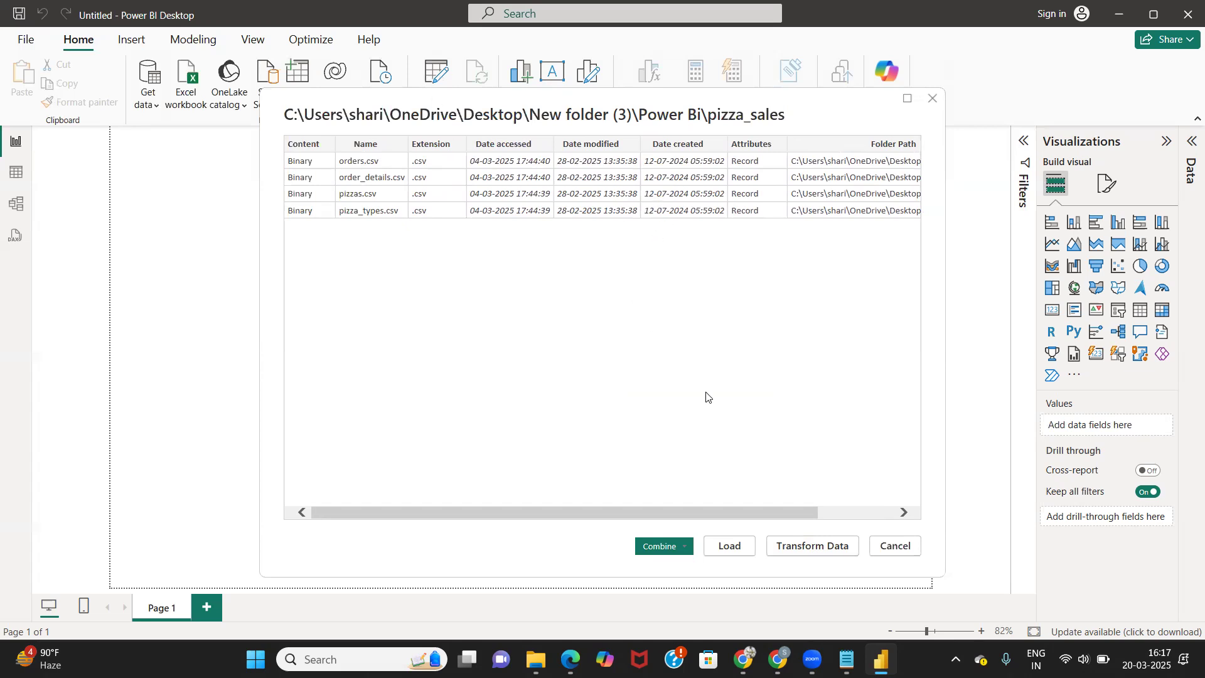
left_click(832, 548)
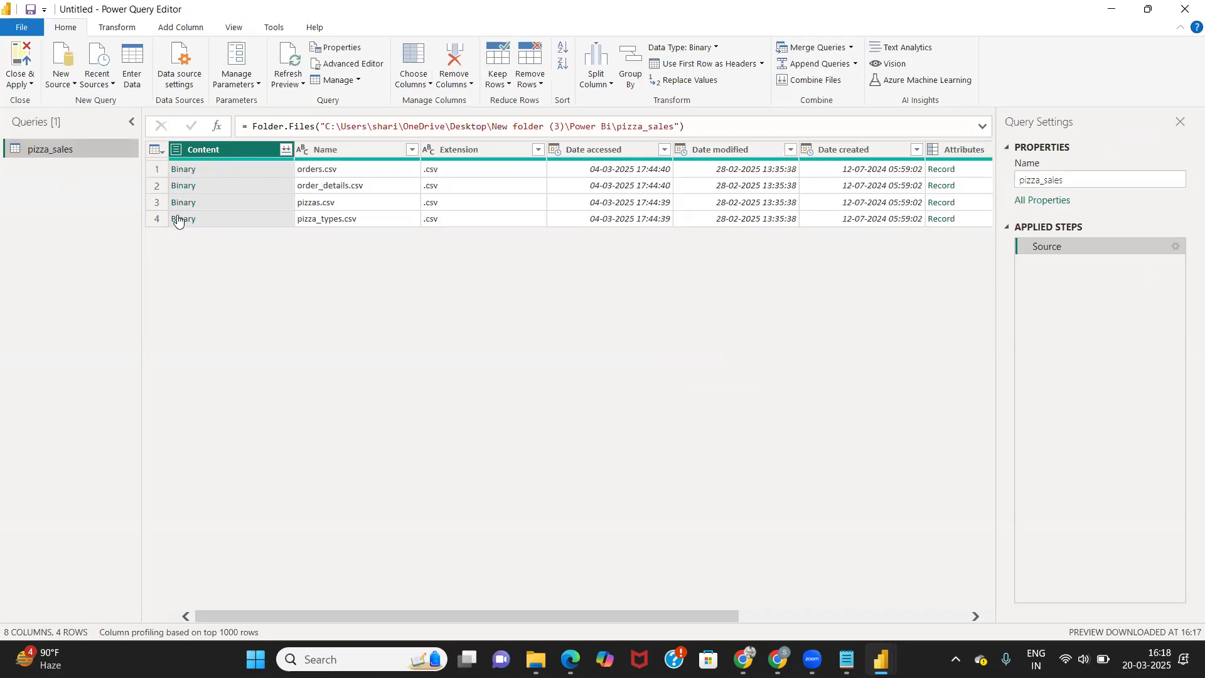
left_click(182, 170)
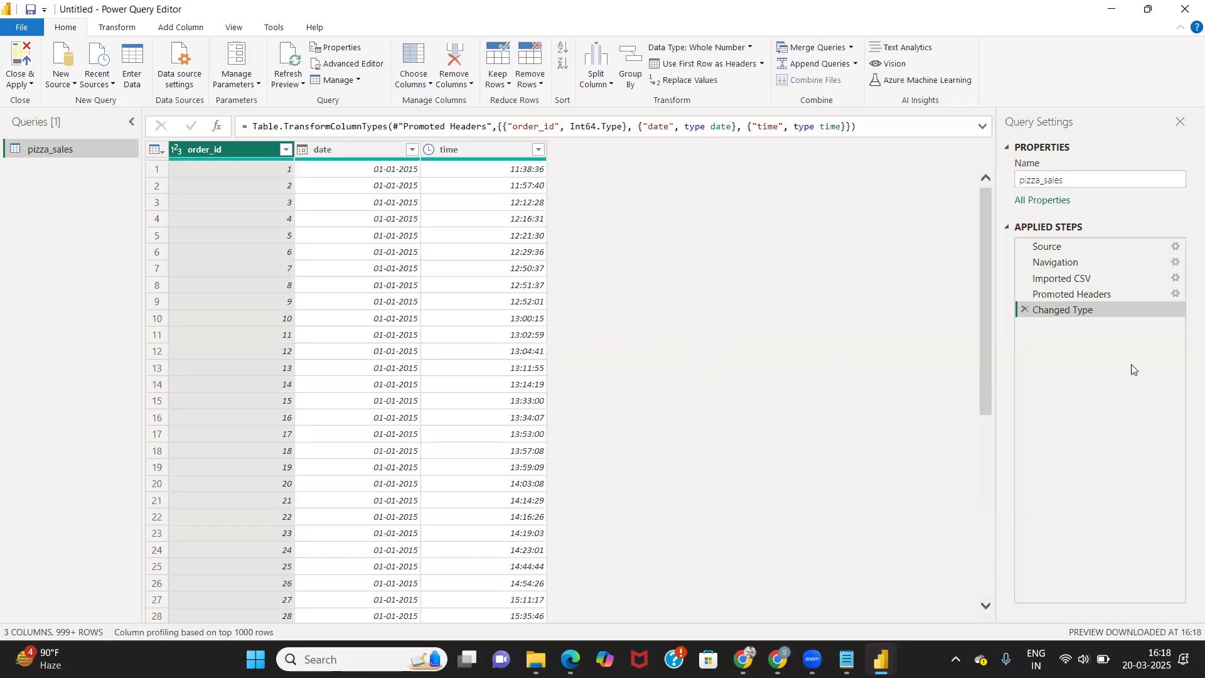
left_click(1026, 310)
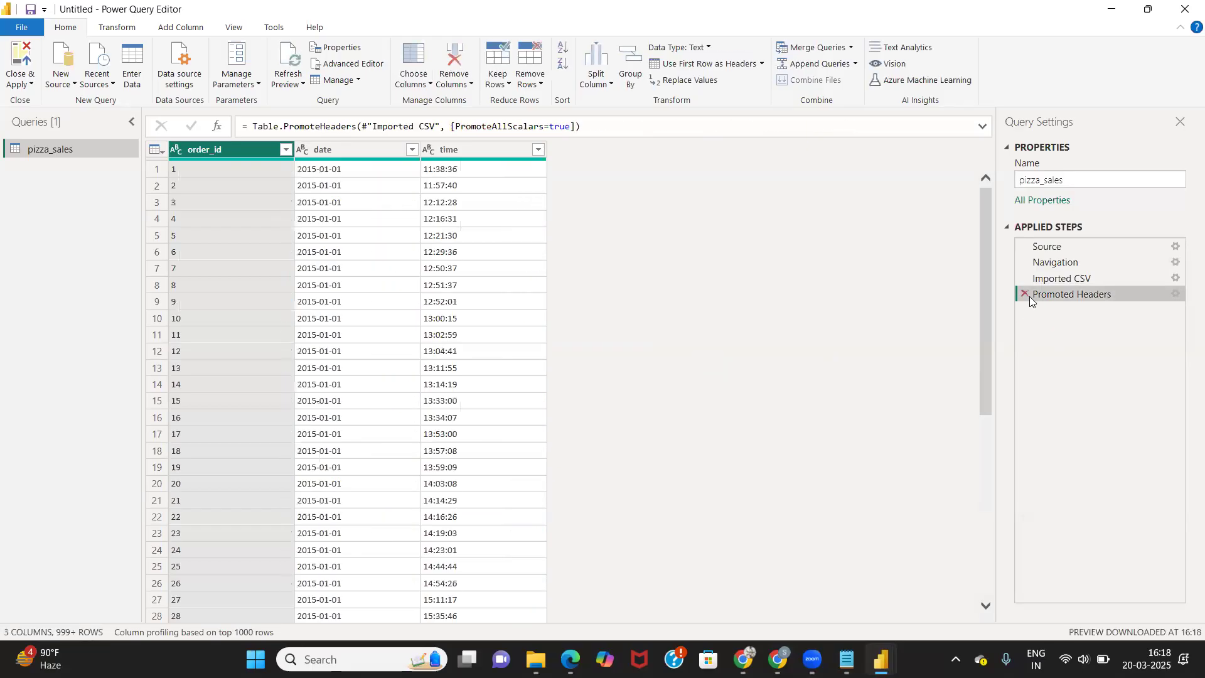
left_click(1025, 294)
left_click(1026, 279)
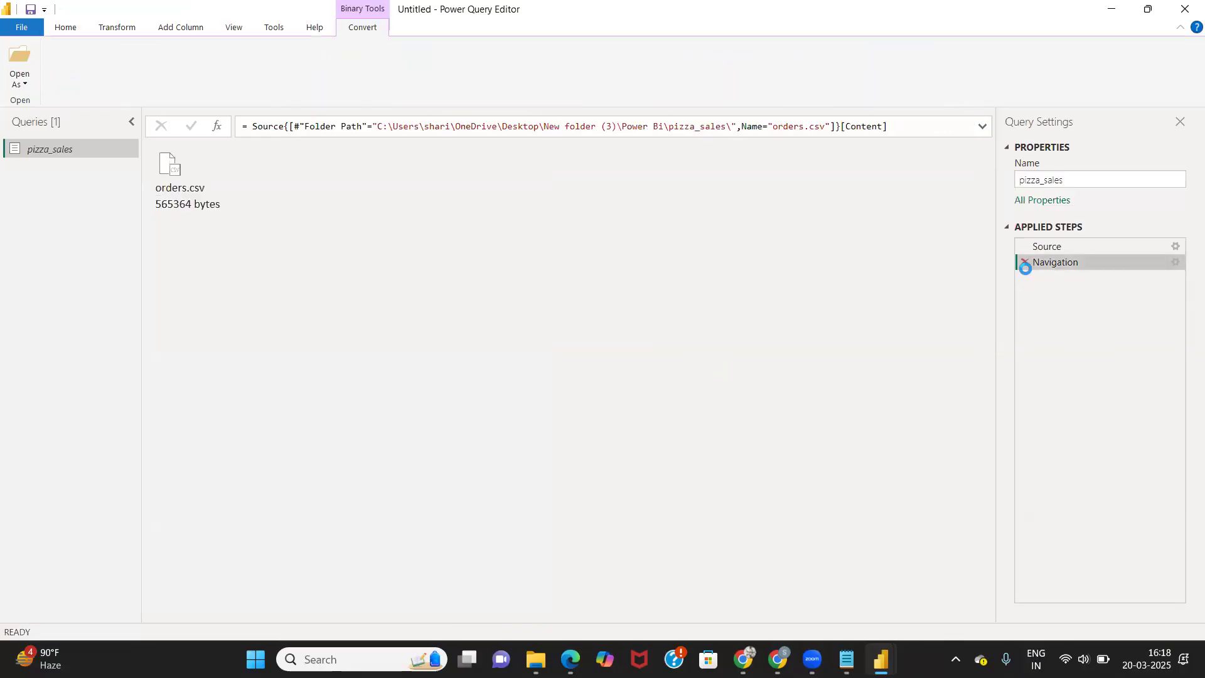
left_click(1024, 262)
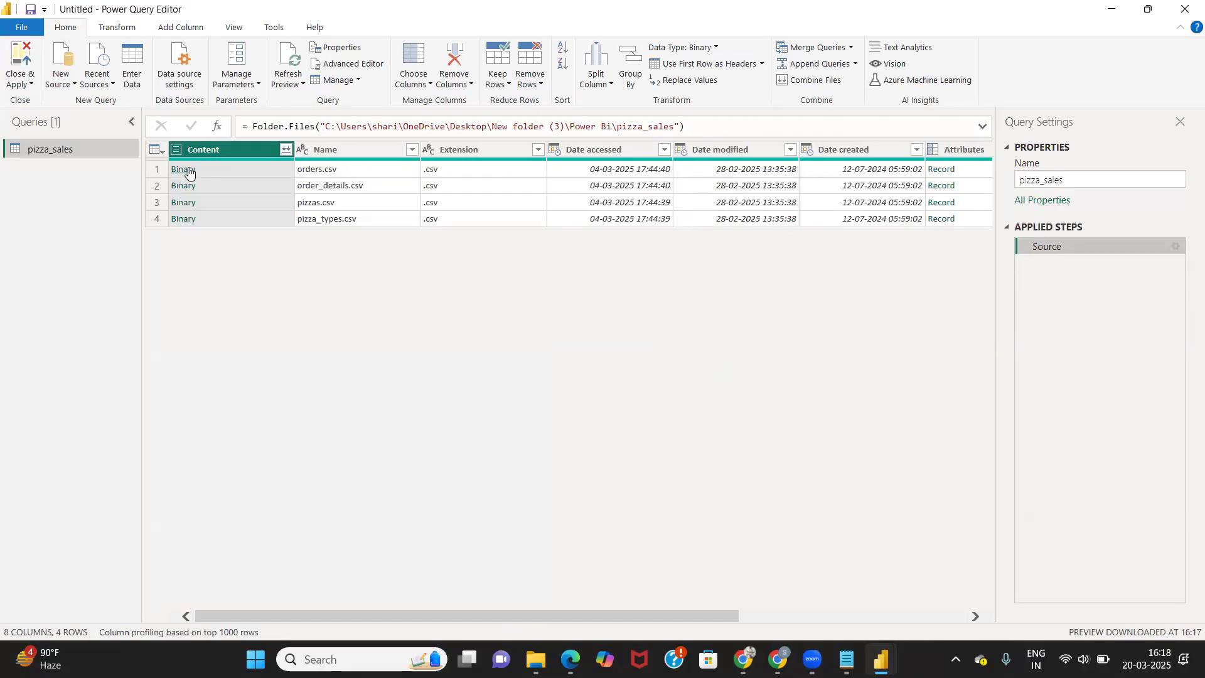
Step: Add the orders.csv binary as a new query and open the file's contents as a table
right_click(189, 170)
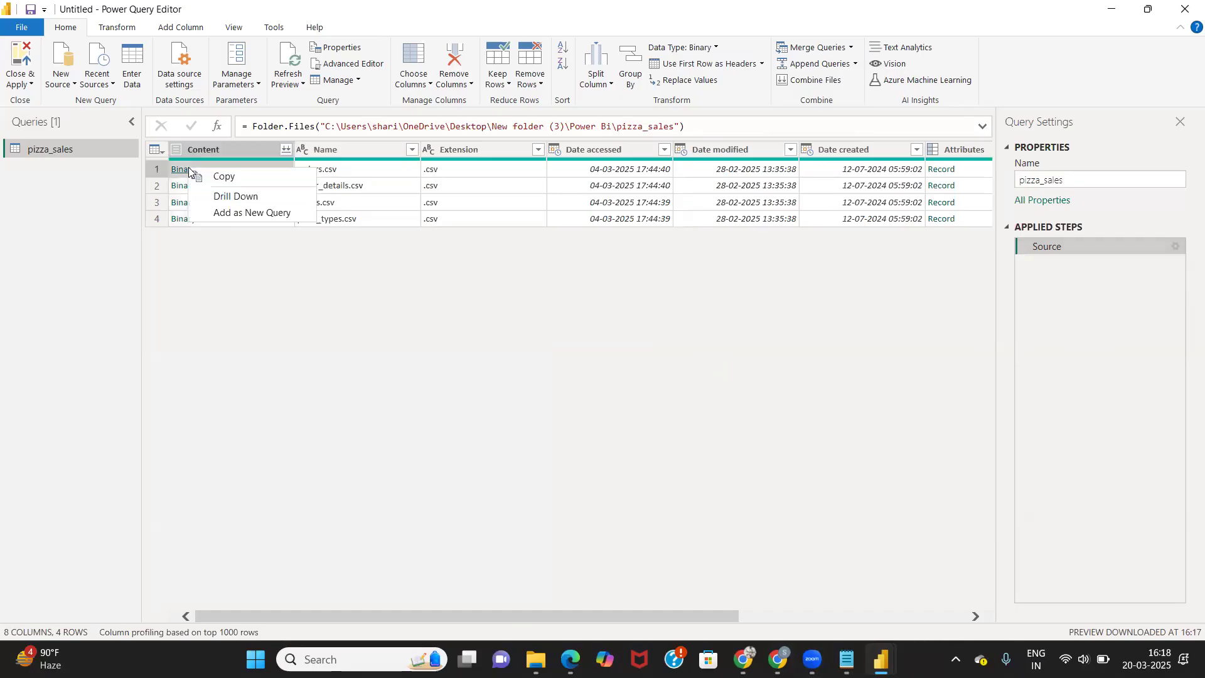
left_click(250, 214)
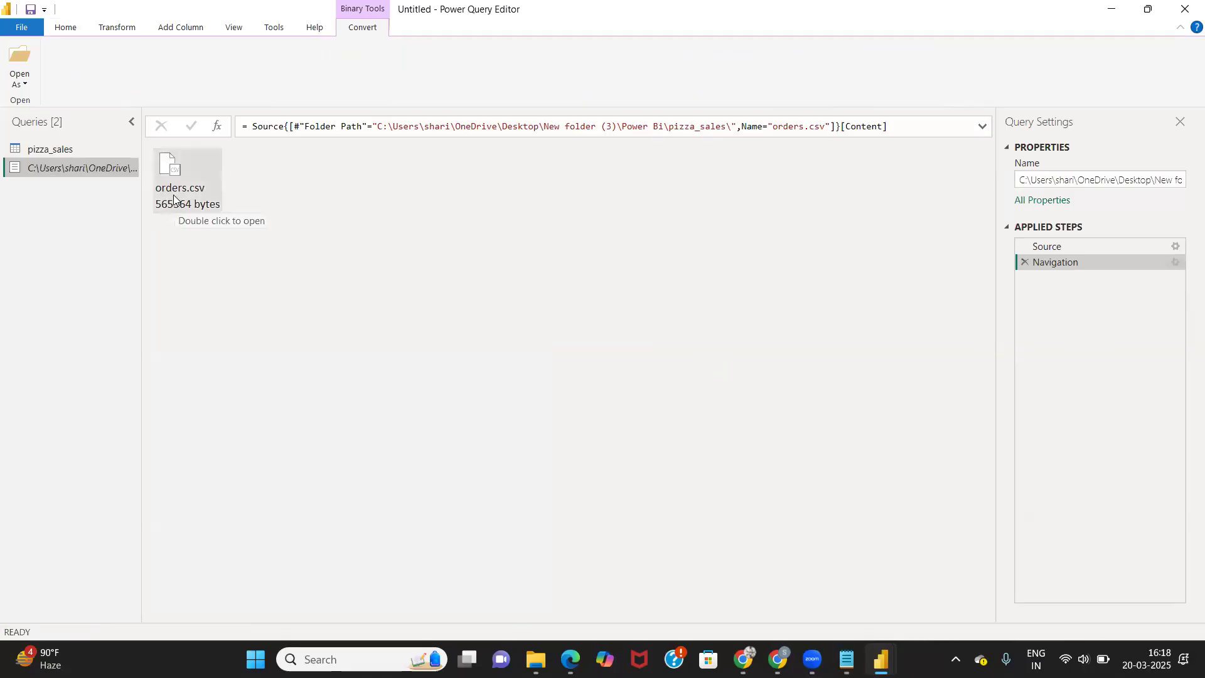
double_click(175, 196)
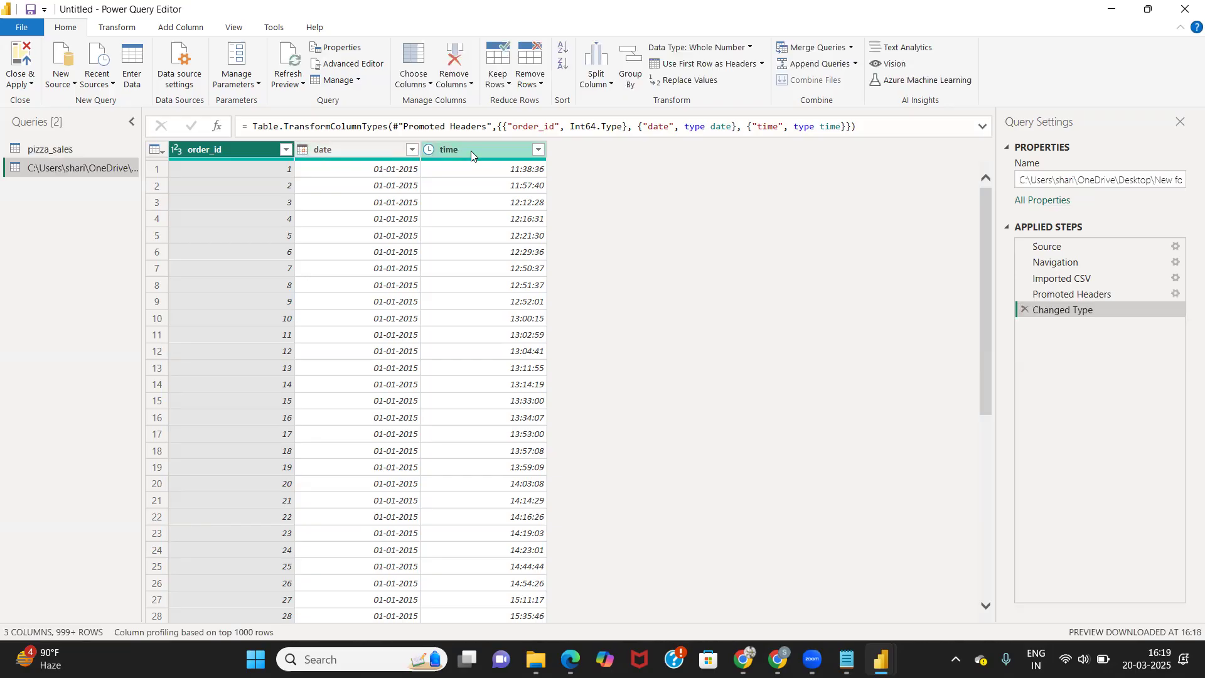
Step: Rename the query made from orders.csv as orders, replacing its full file path name
left_click(1159, 180)
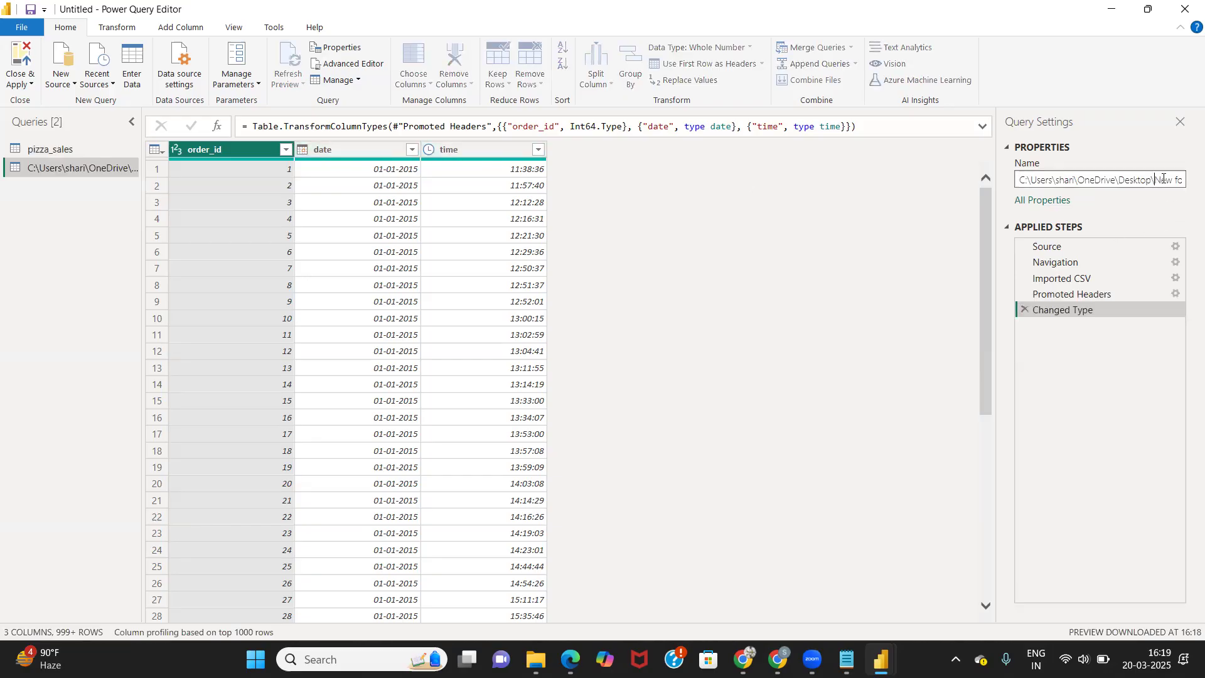
triple_click(1162, 181)
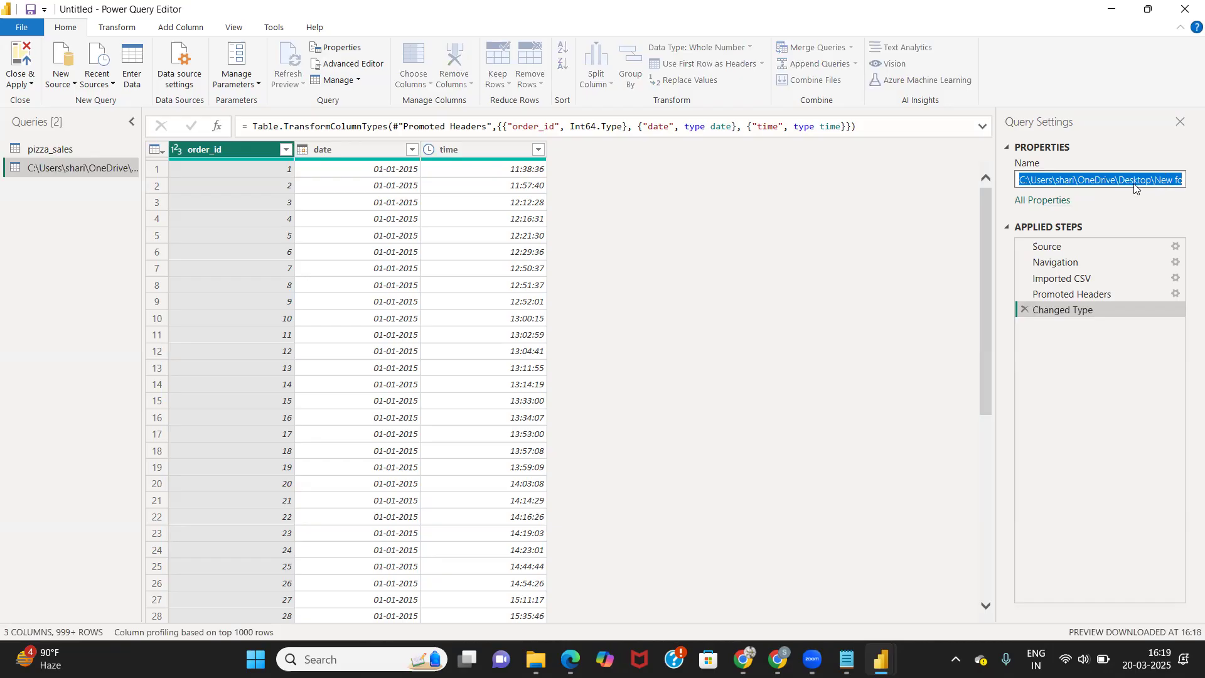
left_click(1020, 181)
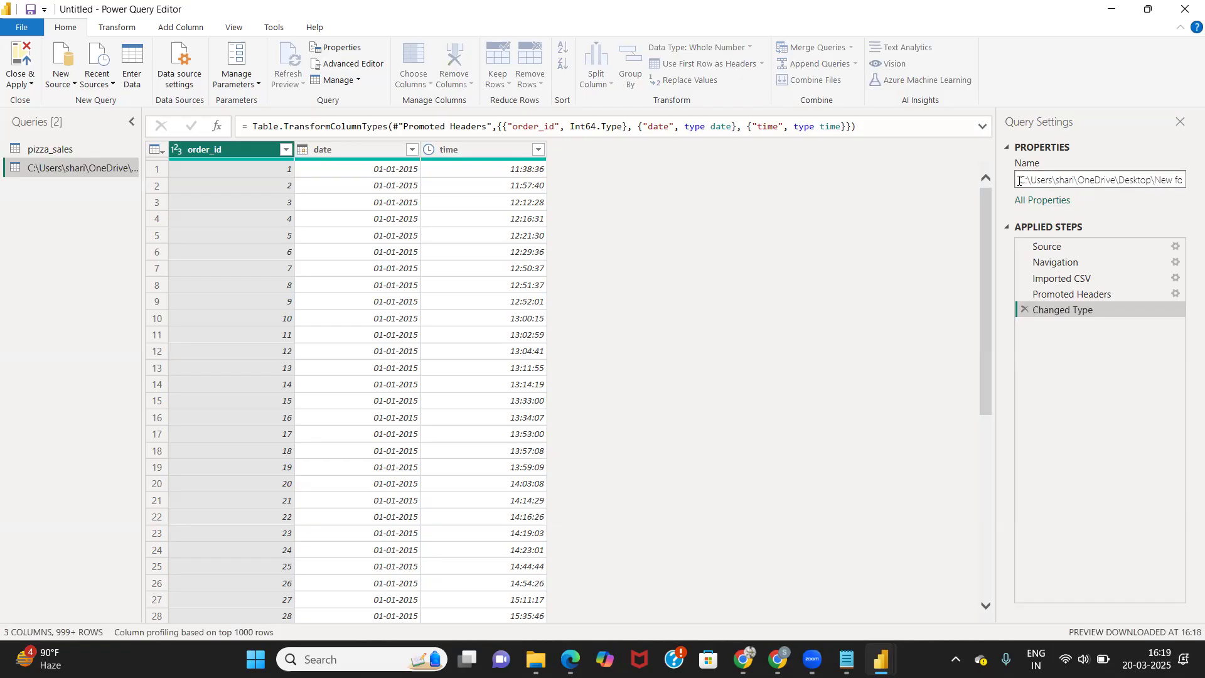
key("Right")
key("Right")
key("Right")
key("Right")
key("Right")
key("Right")
key("Right")
key("Right")
key("Right")
key("Right")
key("Right")
key("Right")
key("Right")
key("Right")
key("Right")
key("Right")
key("Right")
key("Right")
key("Right")
key("Right")
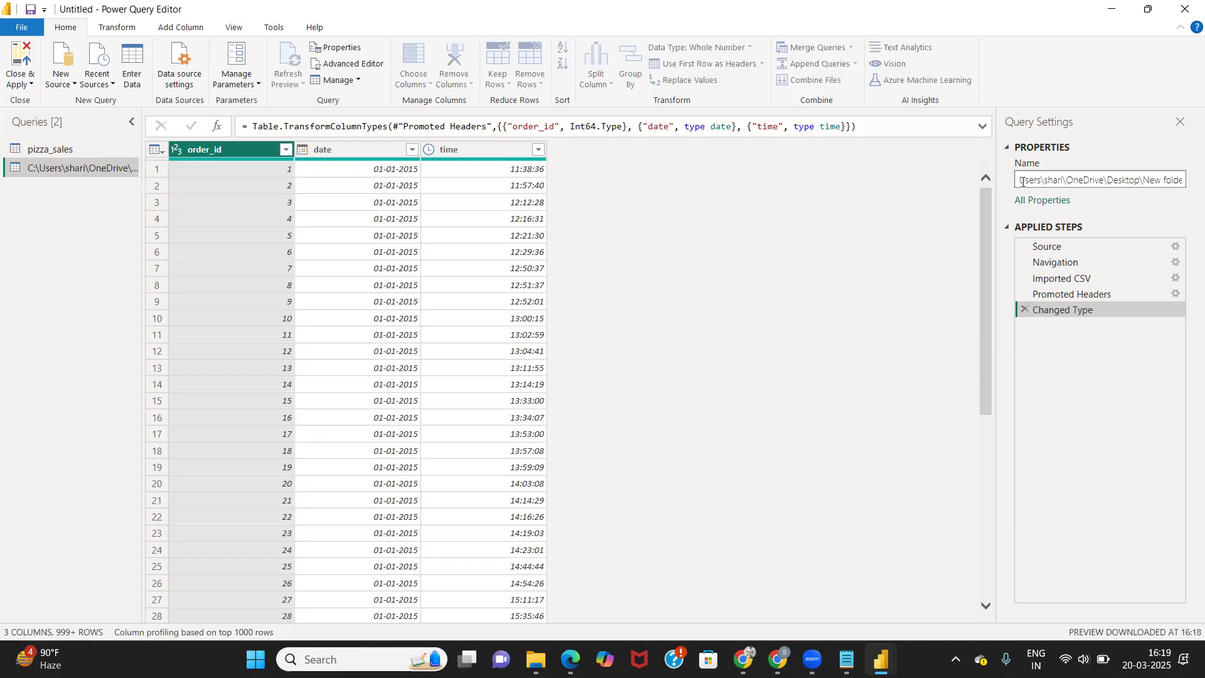
key("BackSpace")
key("BackSpace")
key("BackSpace")
key("BackSpace")
key("BackSpace")
key("BackSpace")
key("BackSpace")
key("BackSpace")
key("BackSpace")
key("BackSpace")
key("BackSpace")
key("BackSpace")
key("BackSpace")
key("BackSpace")
key("BackSpace")
key("BackSpace")
key("BackSpace")
key("BackSpace")
key("BackSpace")
key("BackSpace")
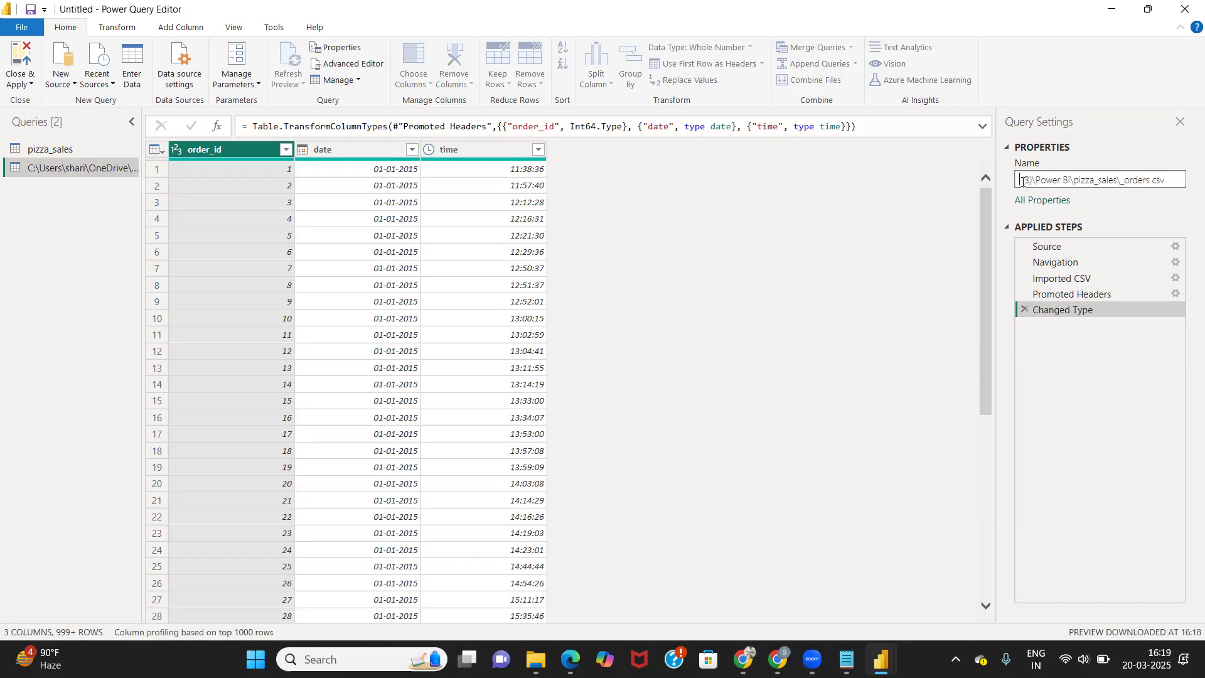
key("BackSpace")
key("BackSpace")
key("BackSpace")
key("BackSpace")
key("BackSpace")
key("BackSpace")
key("BackSpace")
key("BackSpace")
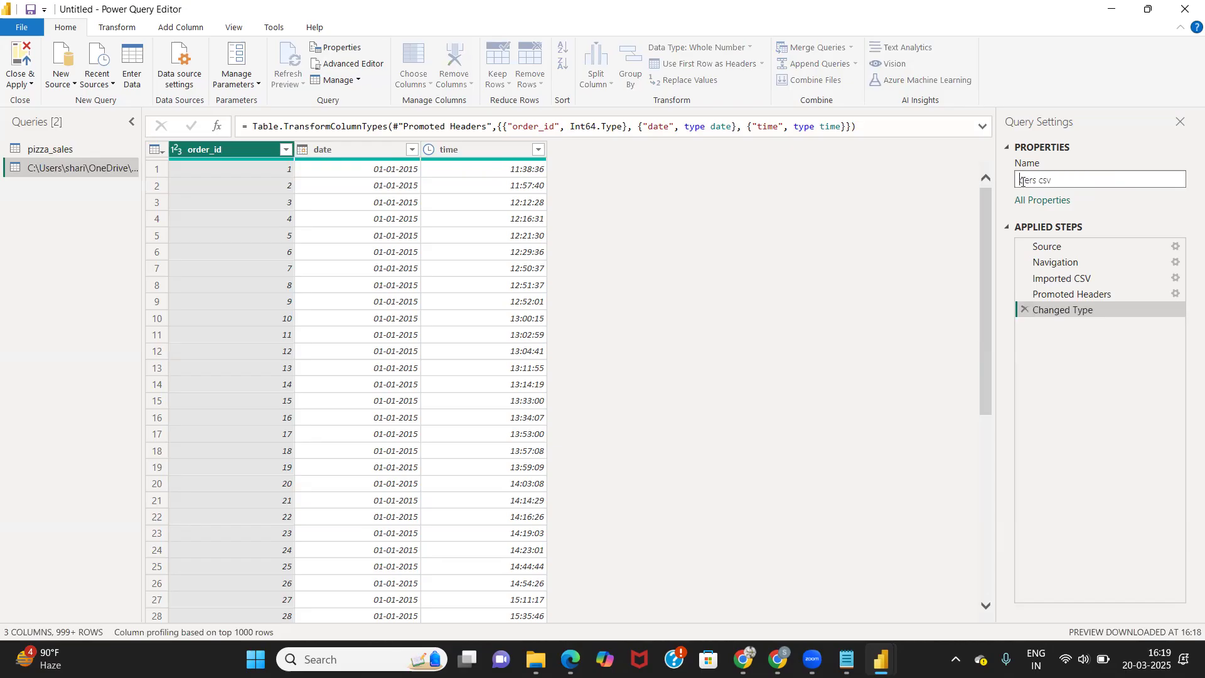
key("BackSpace")
key("BackSpace")
key("BackSpace")
key("BackSpace")
key("BackSpace")
key("BackSpace")
key("BackSpace")
key("BackSpace")
type("orders")
key("Return")
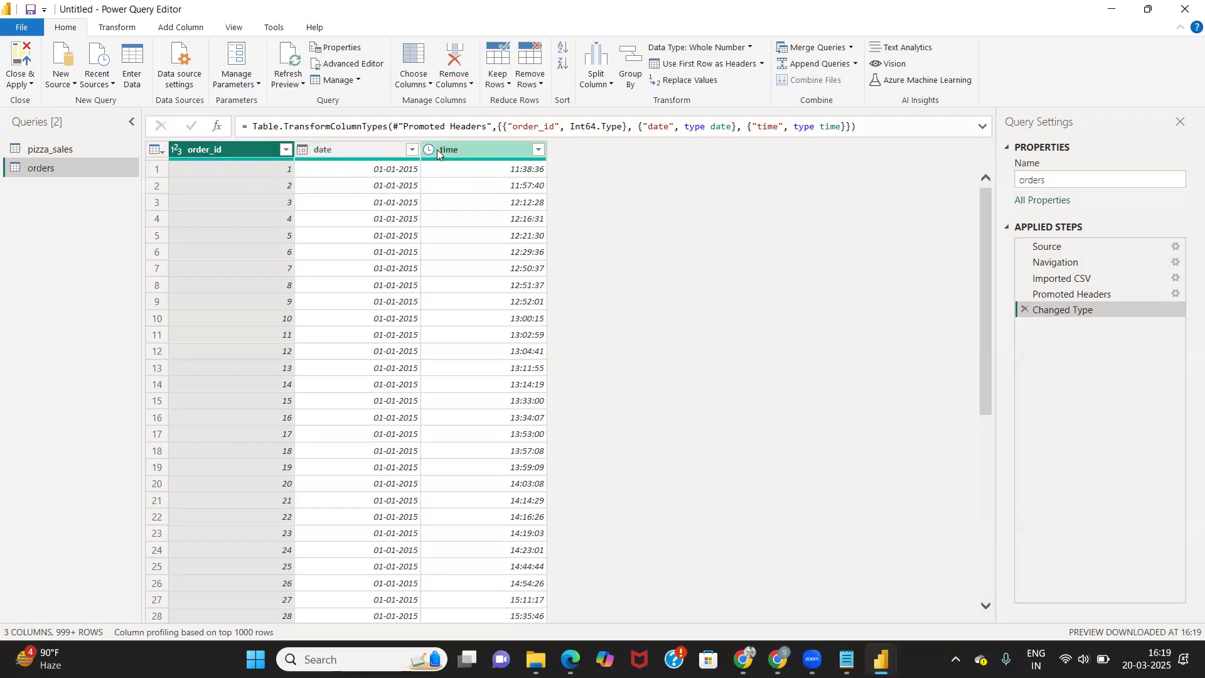
Step: Add the order_details.csv binary from the pizza_sales query as a new query and open the file's contents as a table
left_click(47, 151)
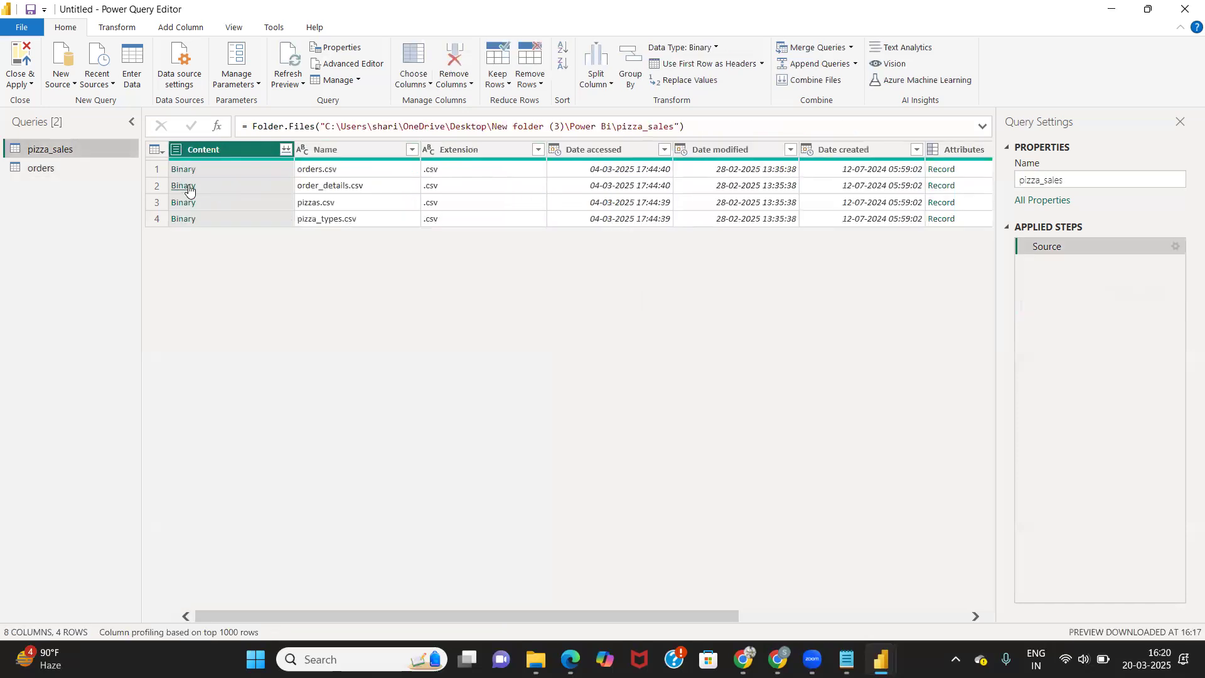
right_click(189, 190)
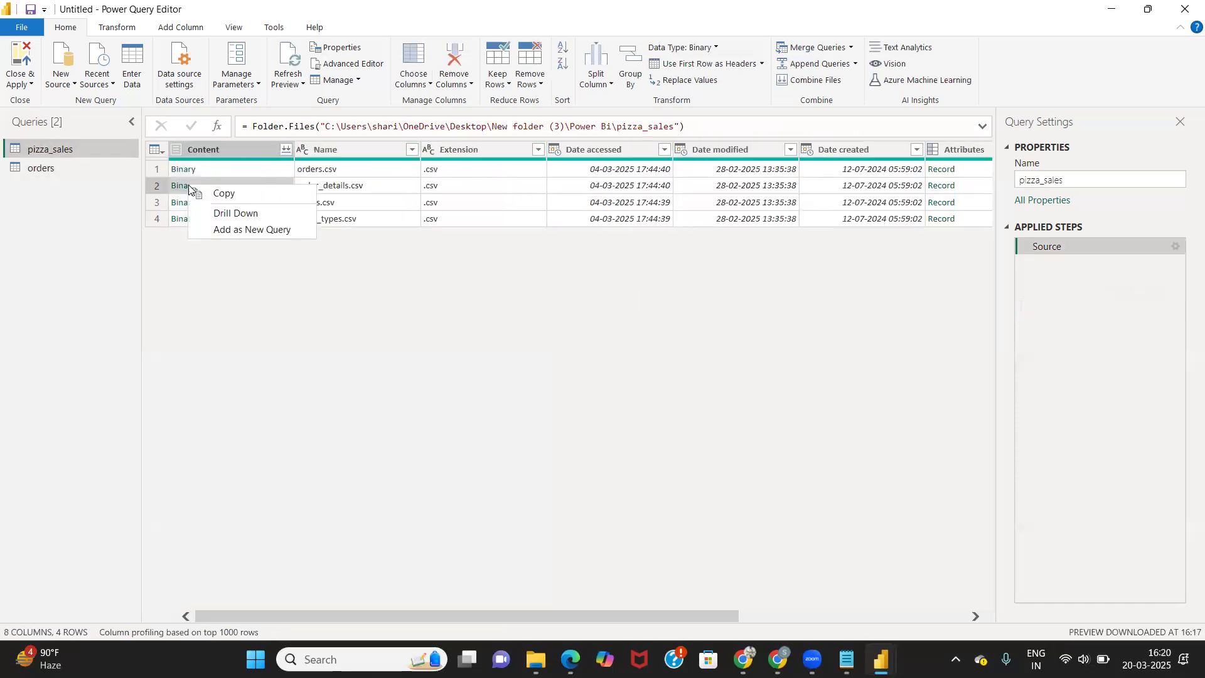
left_click(254, 229)
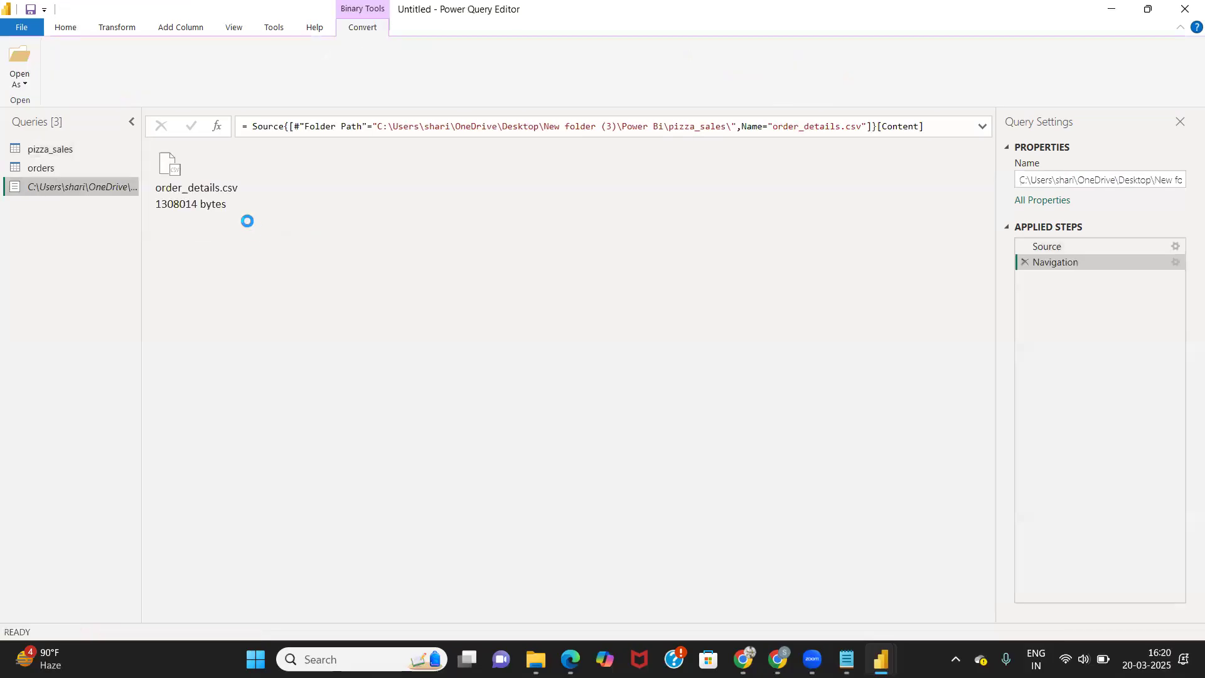
left_click(203, 188)
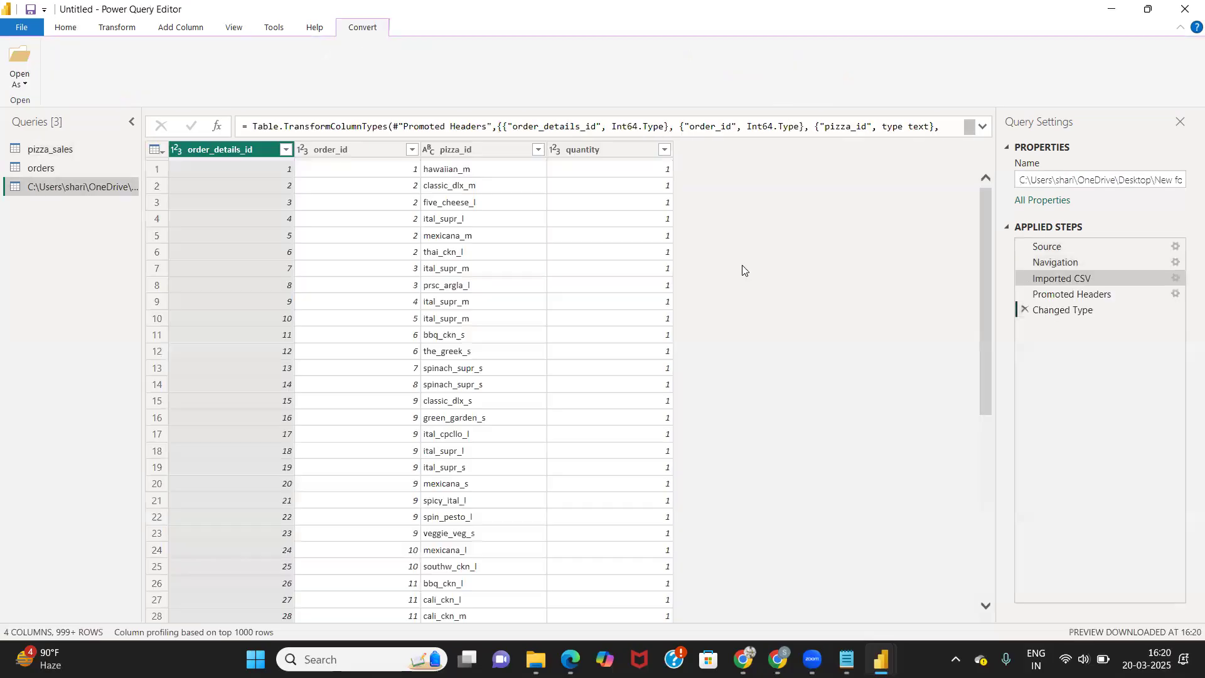
Step: Rename the query made from order_details.csv as order_details
left_click(1102, 180)
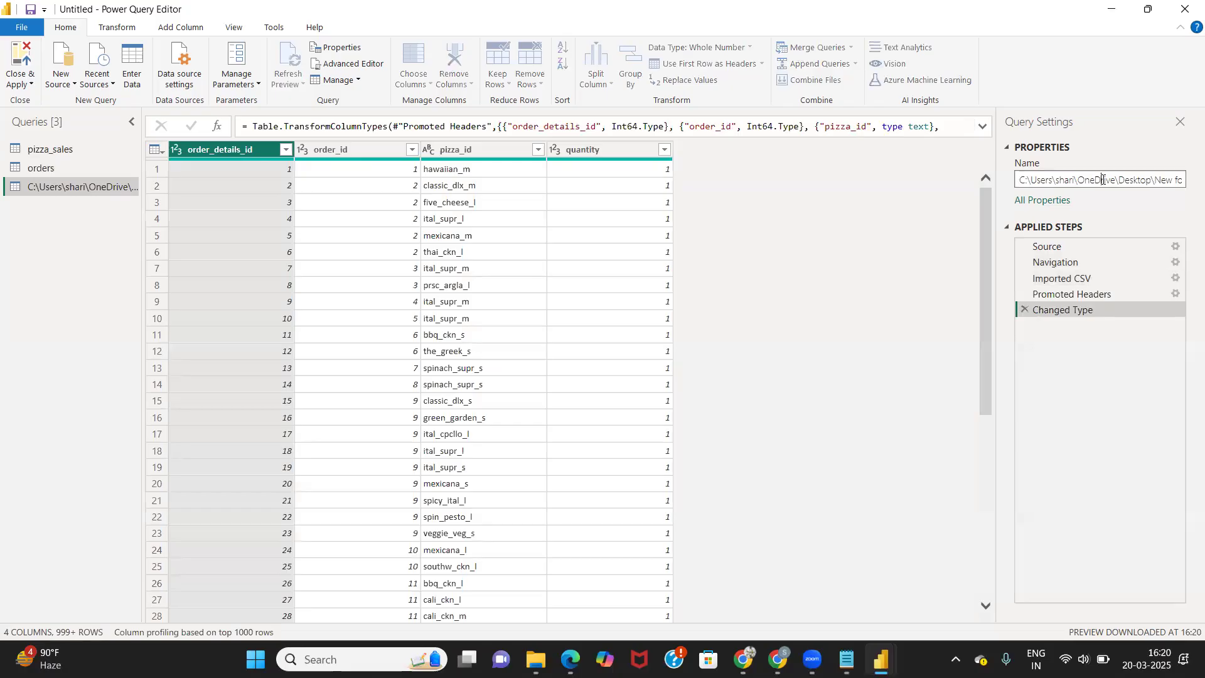
key("ctrl+a")
type("ord")
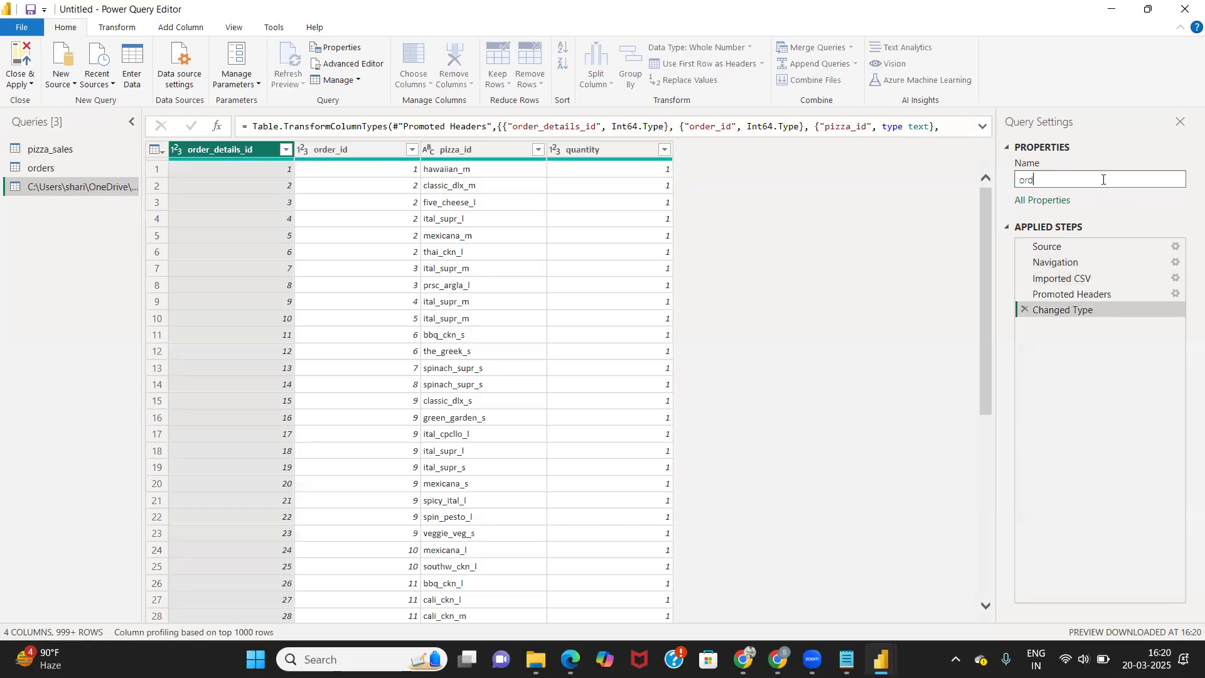
type("er_details")
key("Return")
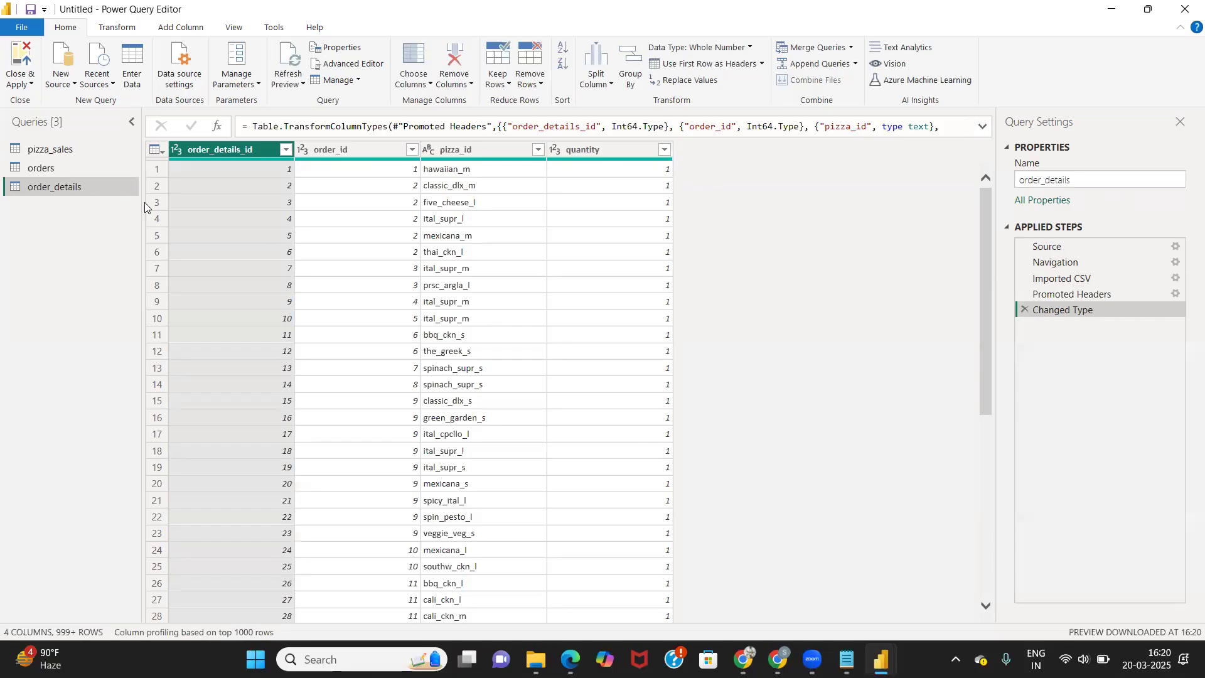
Step: Add the pizzas.csv binary from the pizza_sales query as a new query
left_click(50, 148)
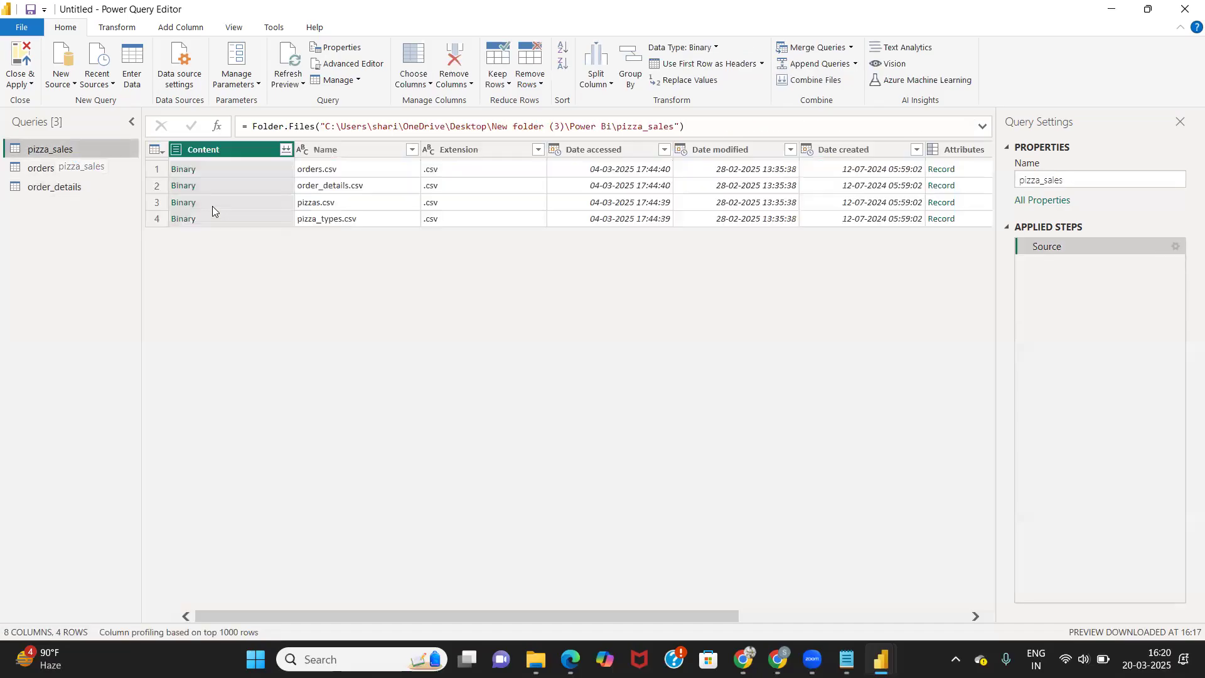
right_click(187, 202)
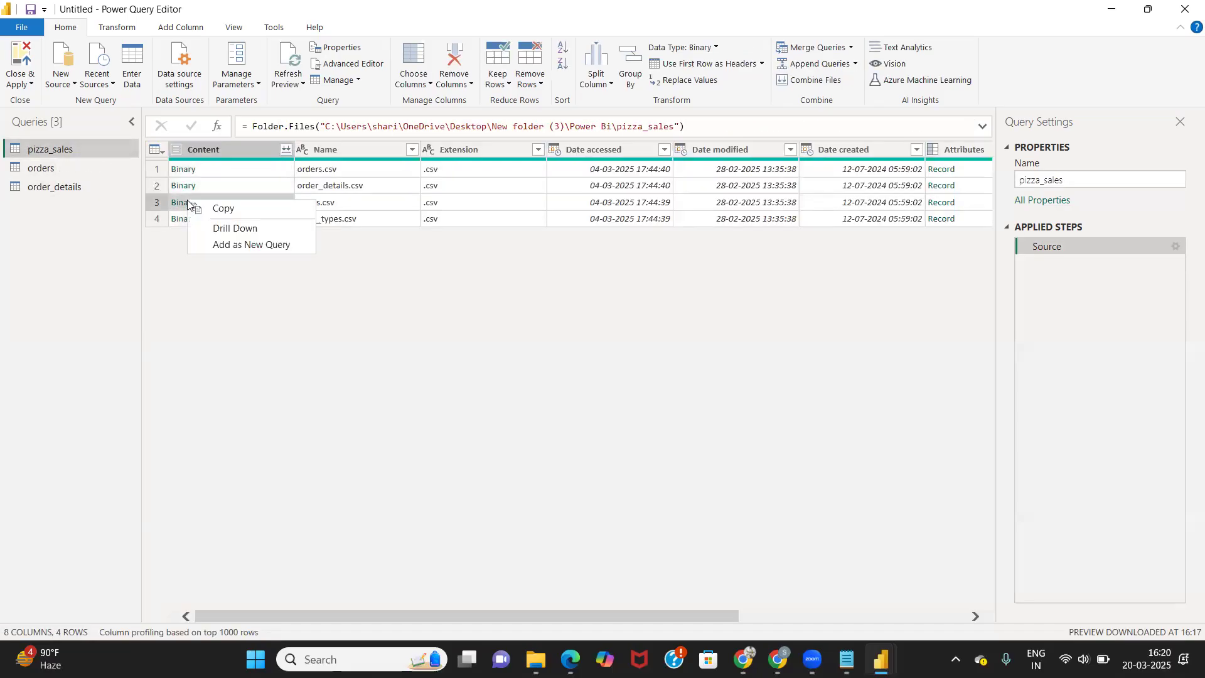
left_click(233, 244)
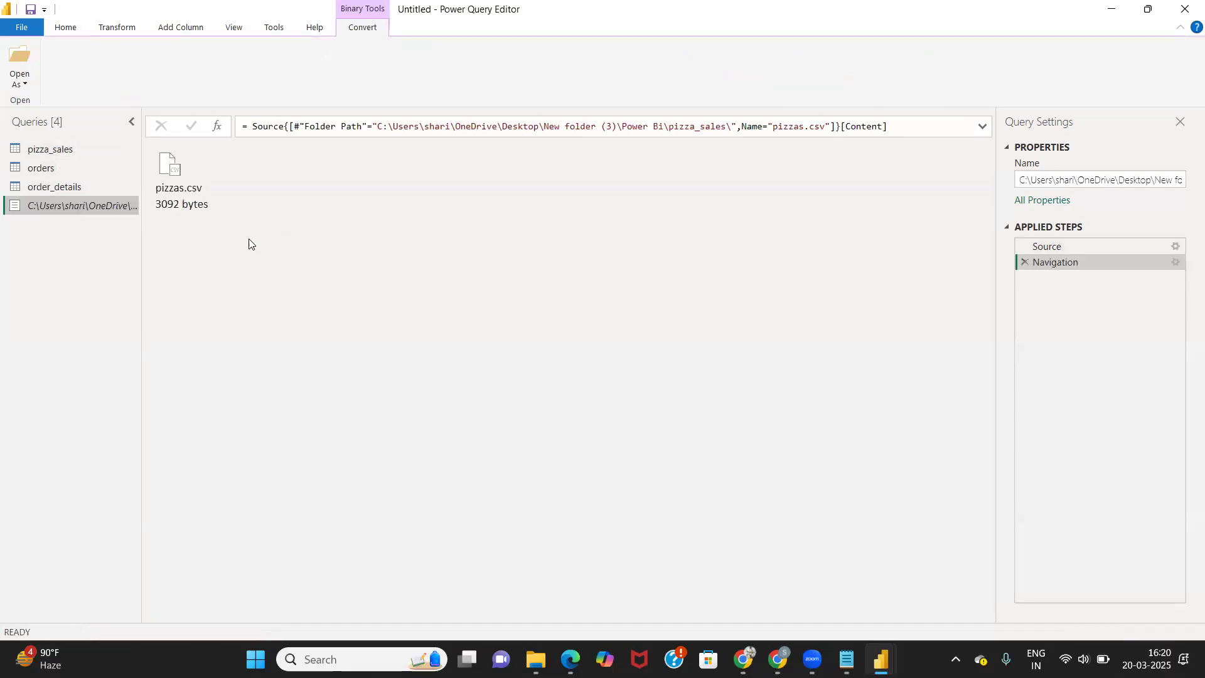
Step: Rename the new pizzas.csv query as pizzas and open the file's contents as a table
left_click(1076, 180)
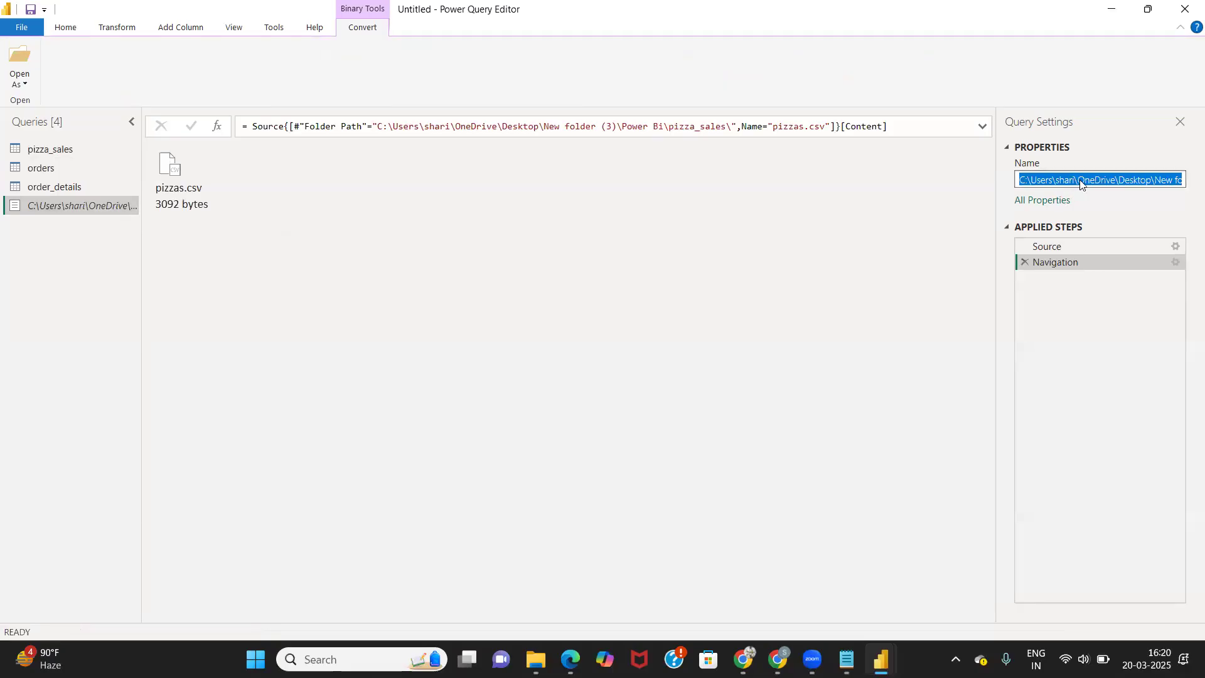
type("pizzas")
key("Return")
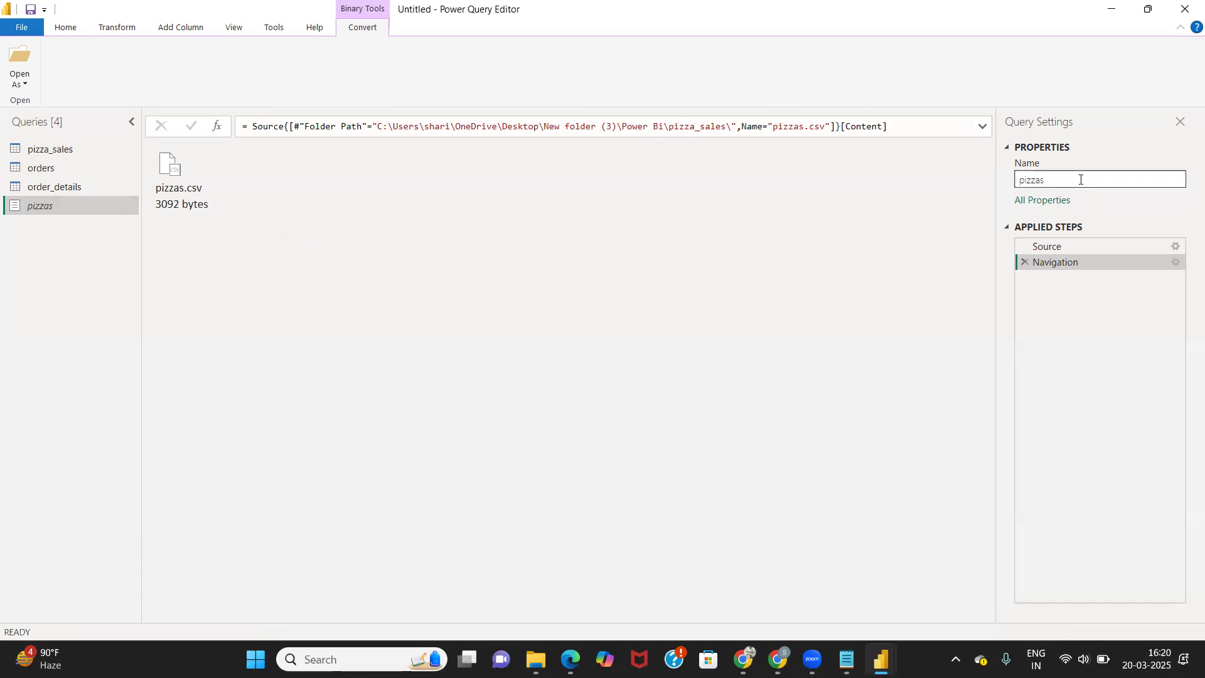
left_click(188, 168)
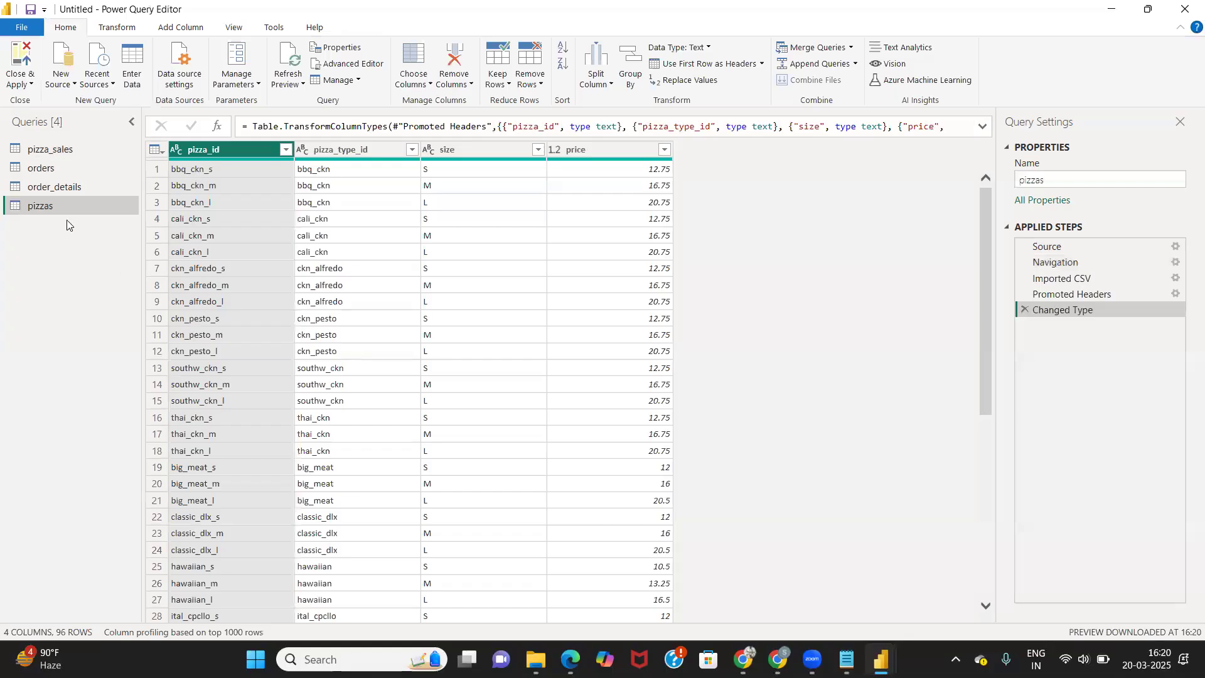
Step: Add the pizza_types.csv binary from the pizza_sales query as a new query
left_click(53, 149)
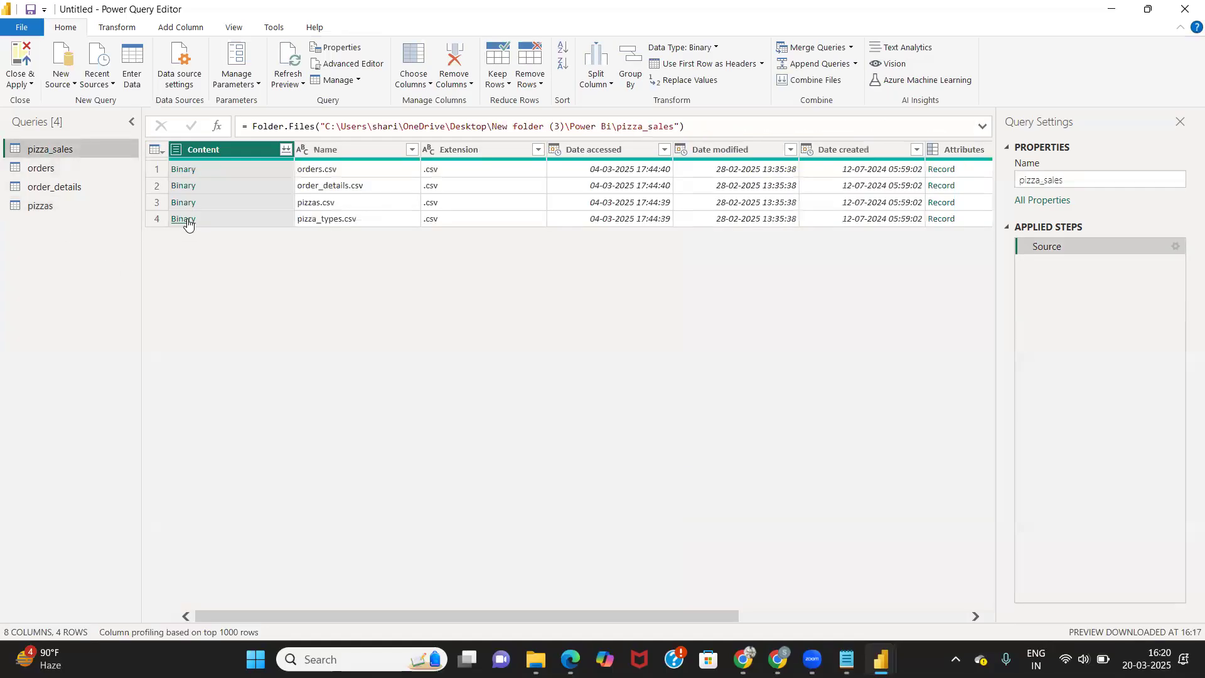
right_click(187, 220)
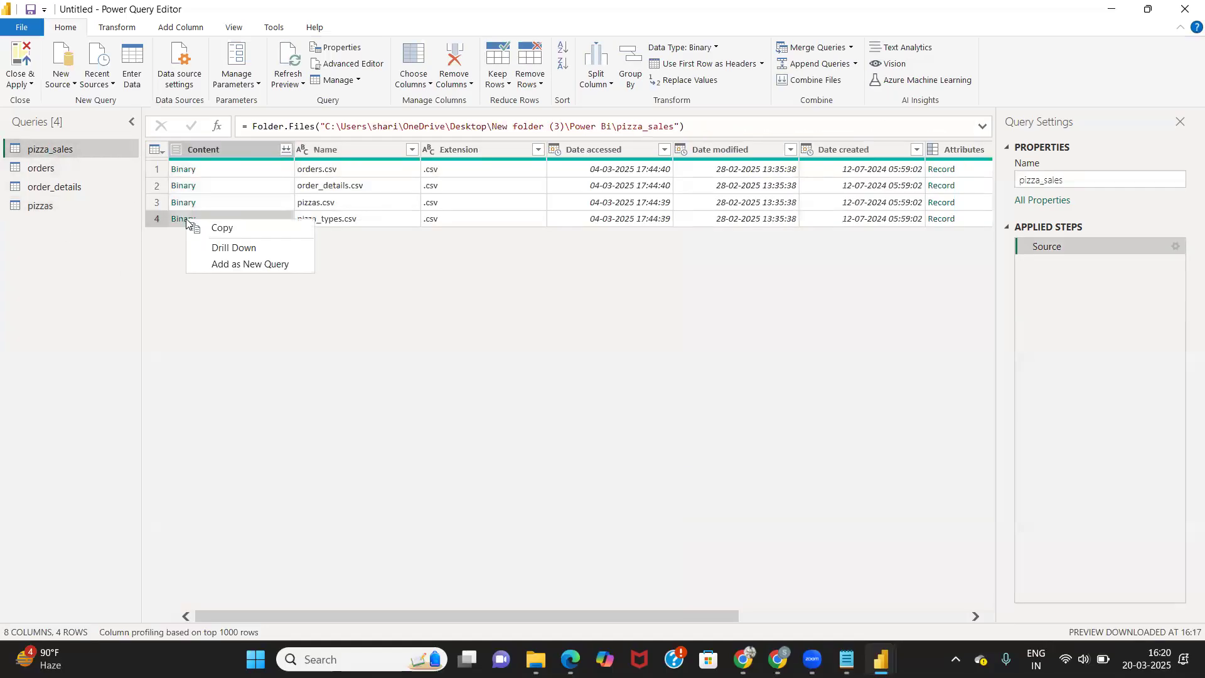
left_click(234, 265)
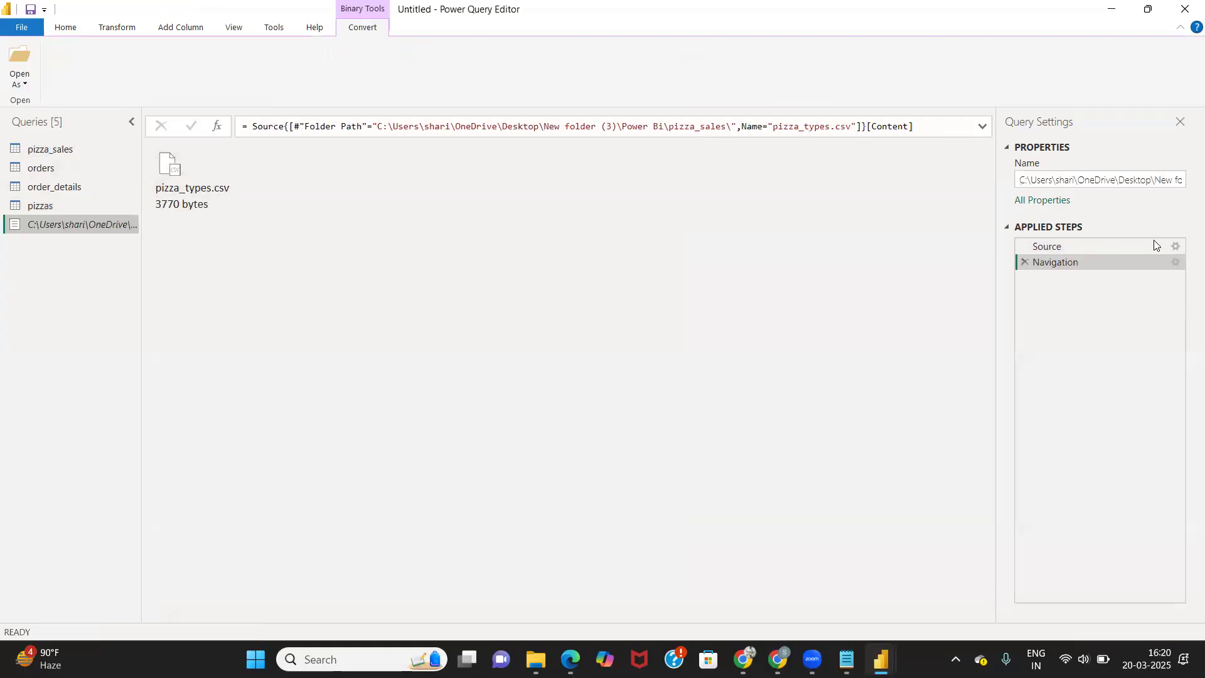
Step: Rename the new pizza_types.csv query as pizza types and open the file's contents as a table
triple_click(1123, 180)
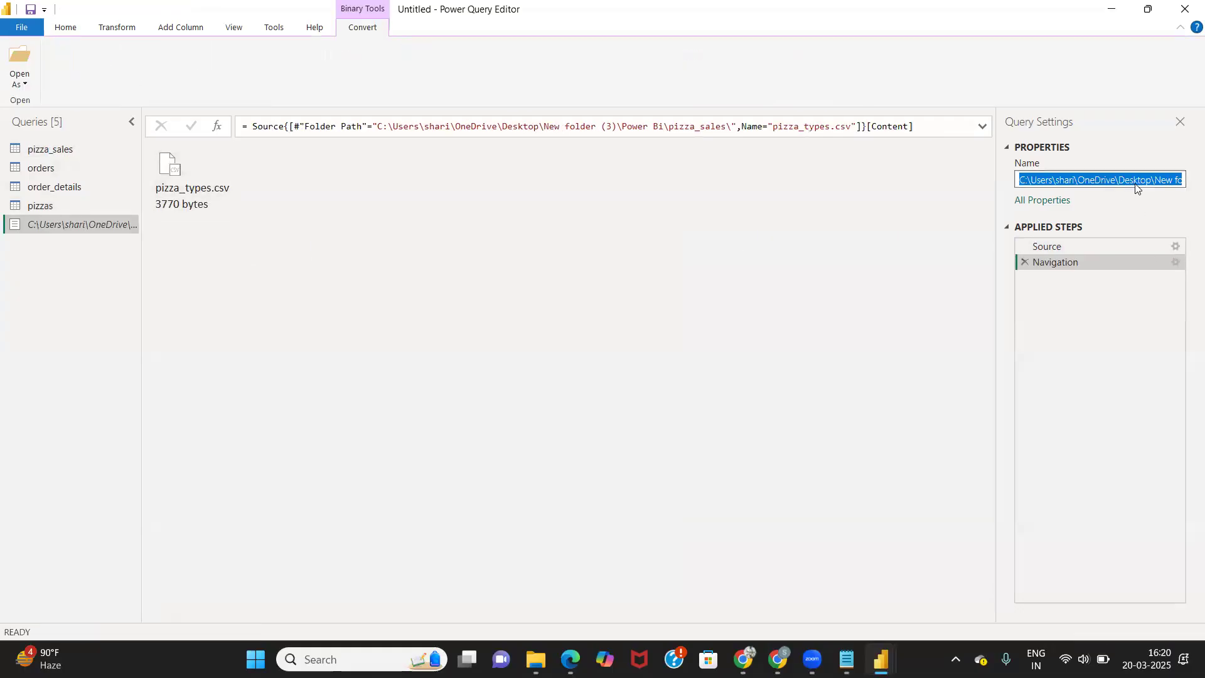
type("pizz")
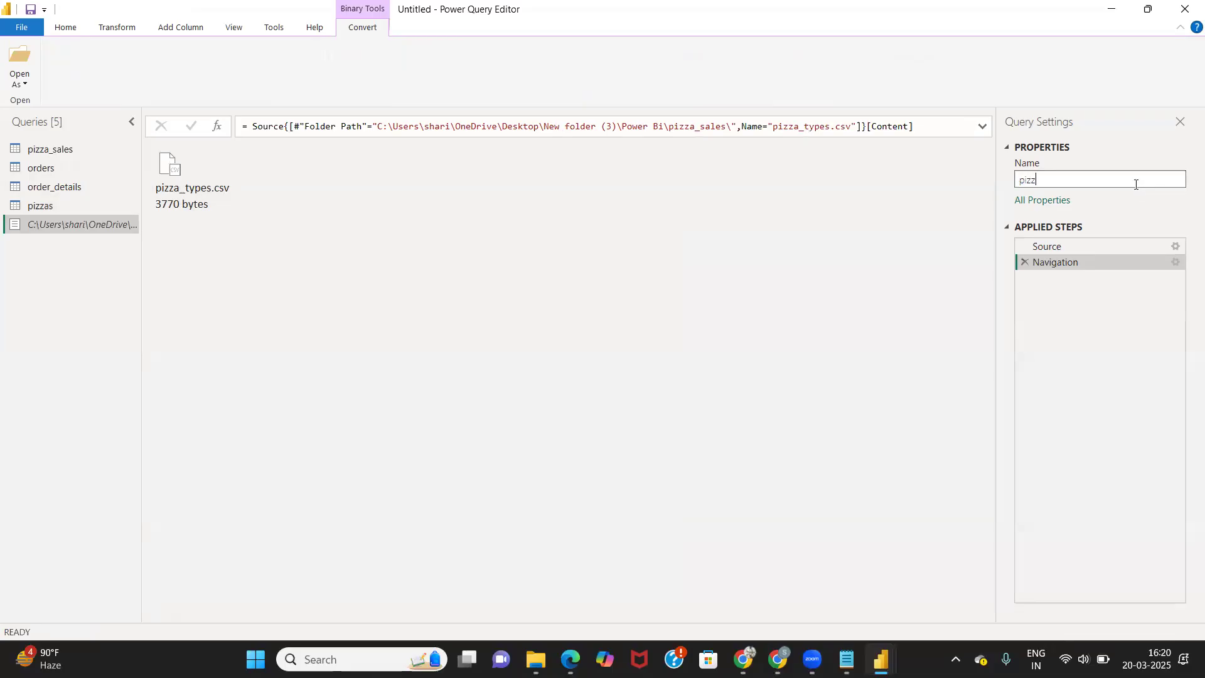
type("a types")
key("Return")
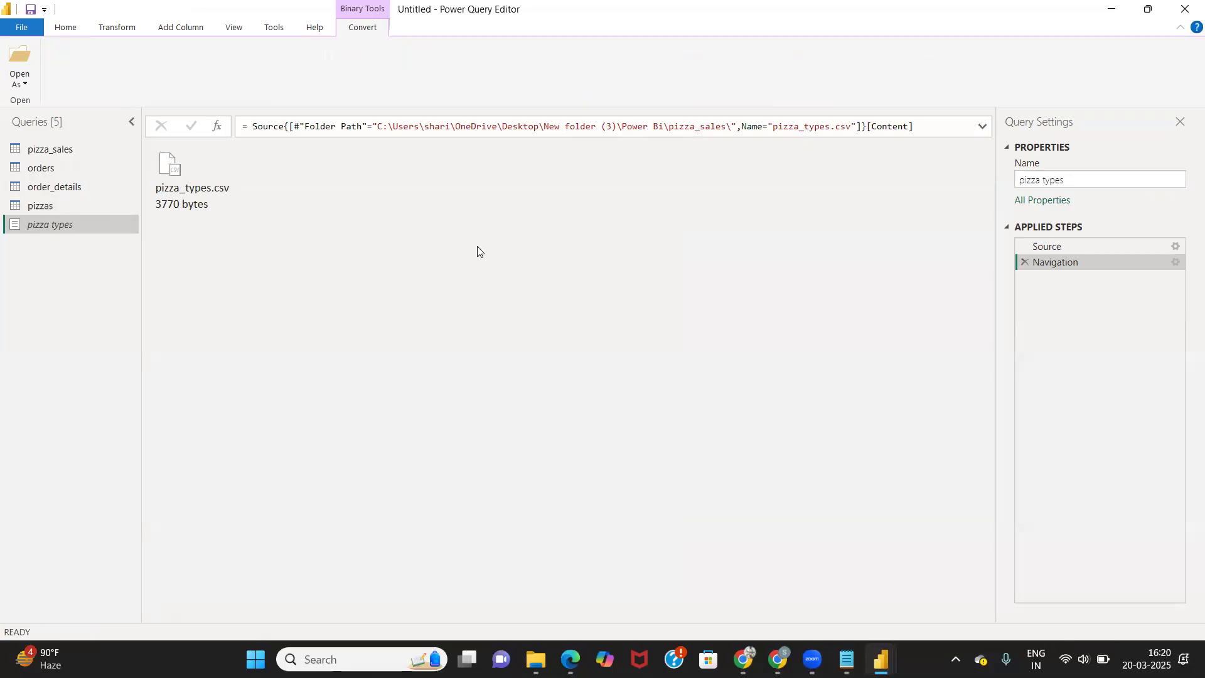
double_click(184, 184)
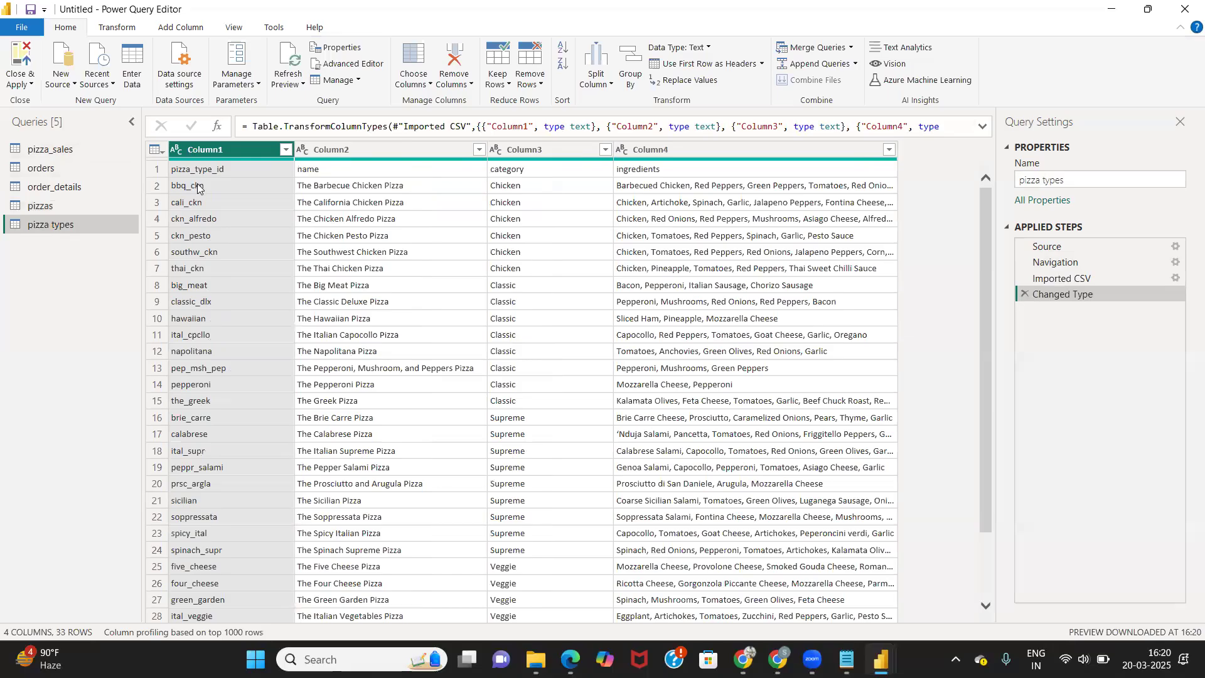
Step: Review the columns and data of the orders, order_details, pizzas and pizza types queries one after another
left_click(65, 169)
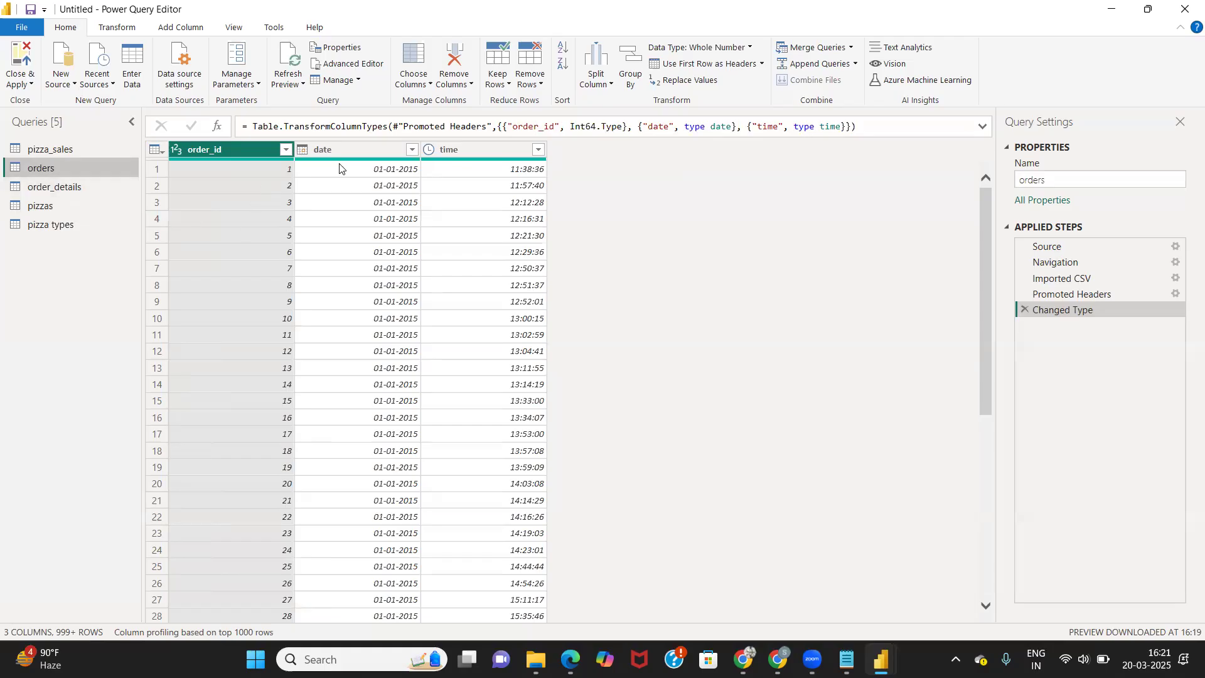
left_click(81, 183)
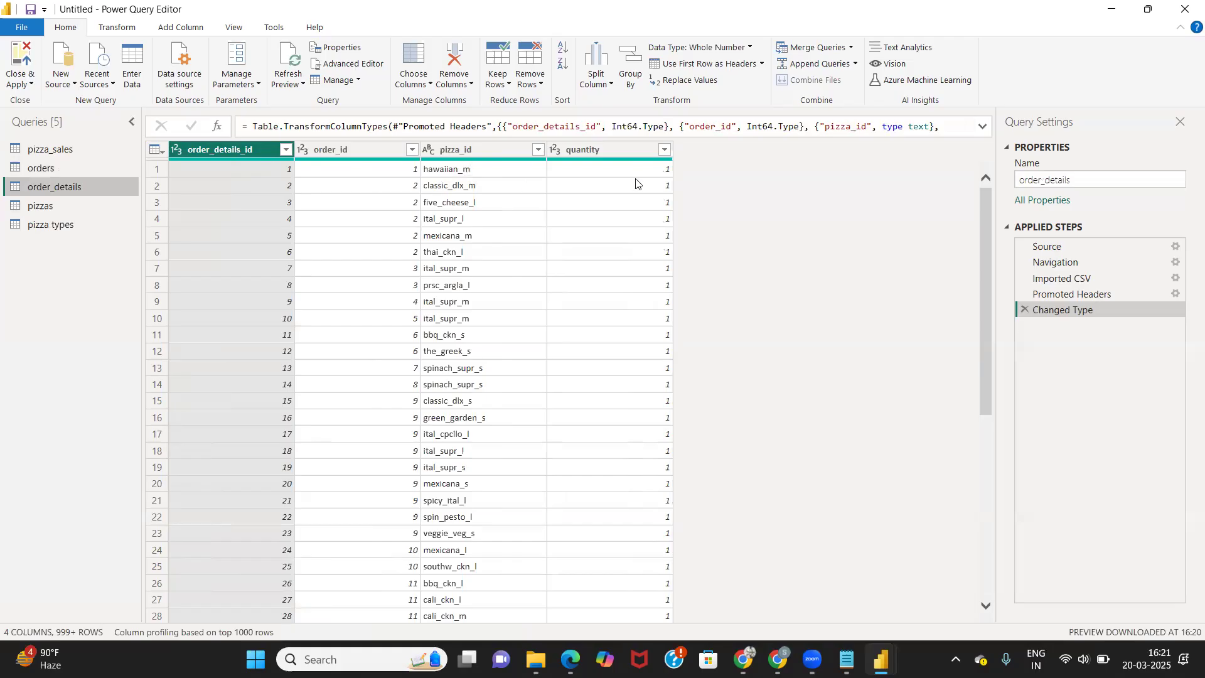
left_click(60, 204)
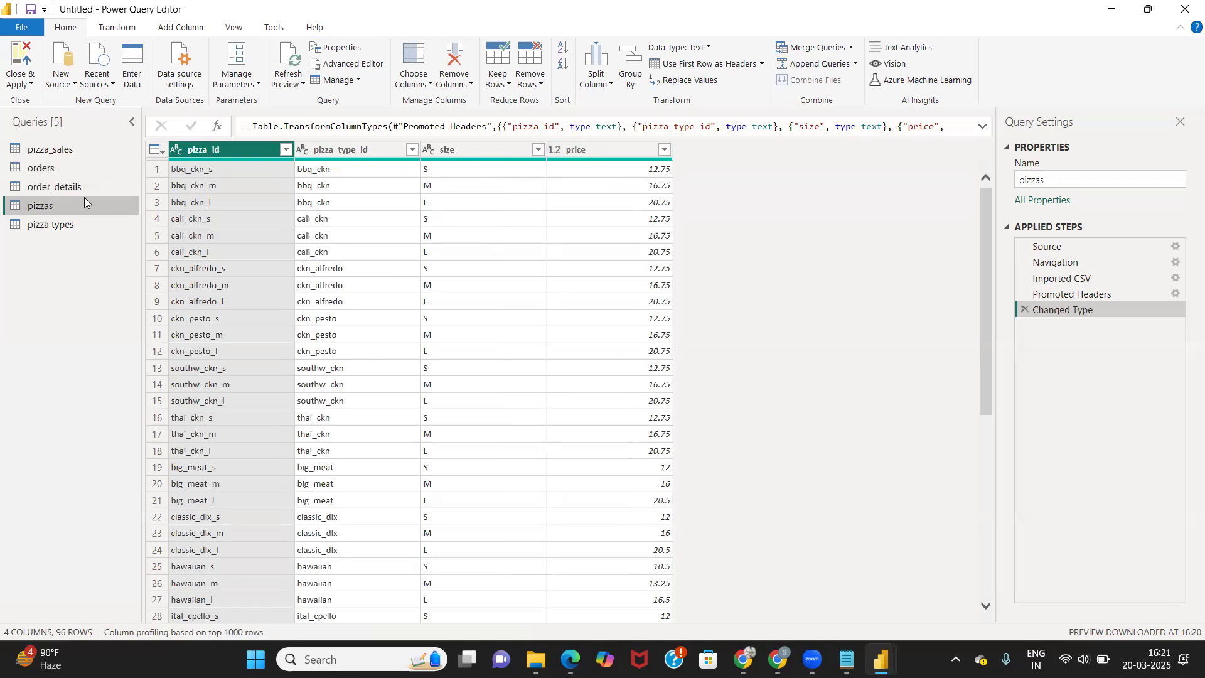
left_click(50, 224)
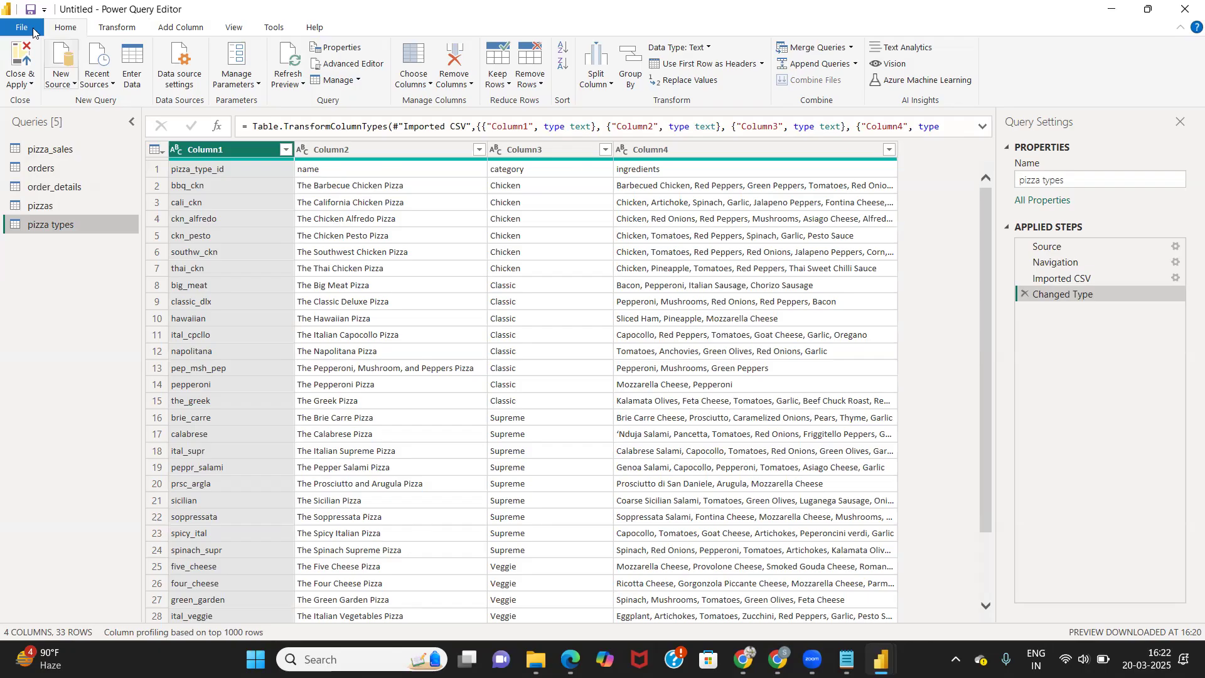
left_click(116, 29)
left_click(191, 27)
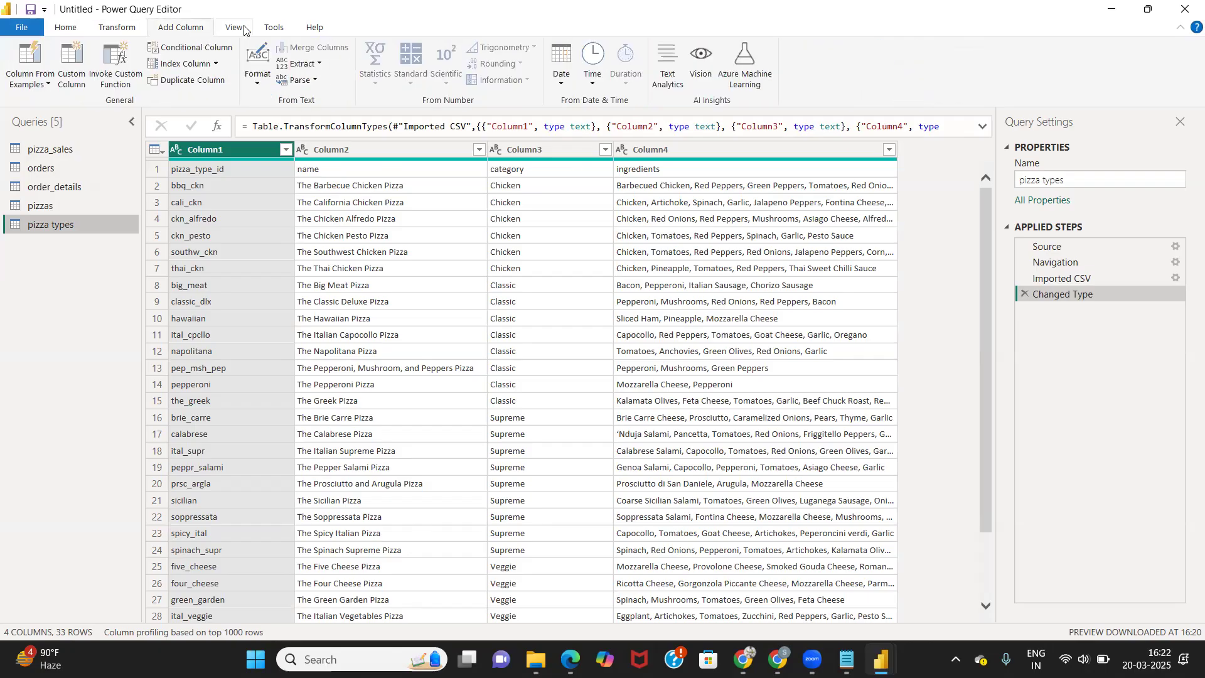
left_click(234, 28)
left_click(273, 28)
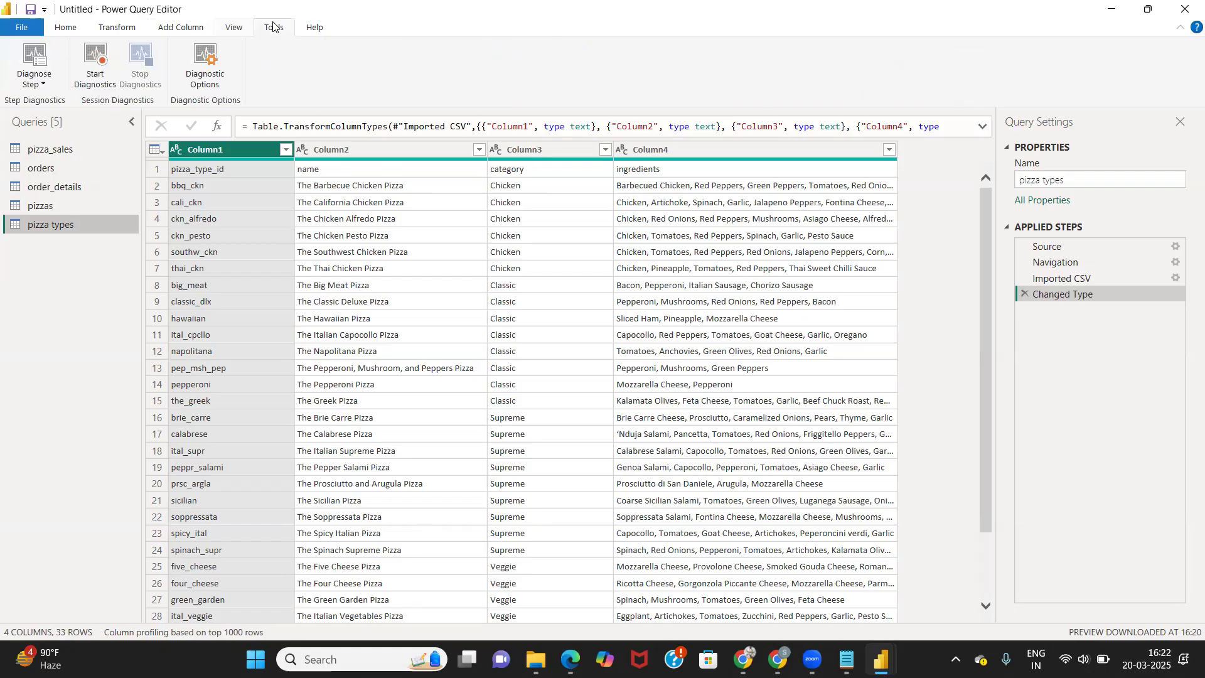
left_click(307, 28)
left_click(68, 30)
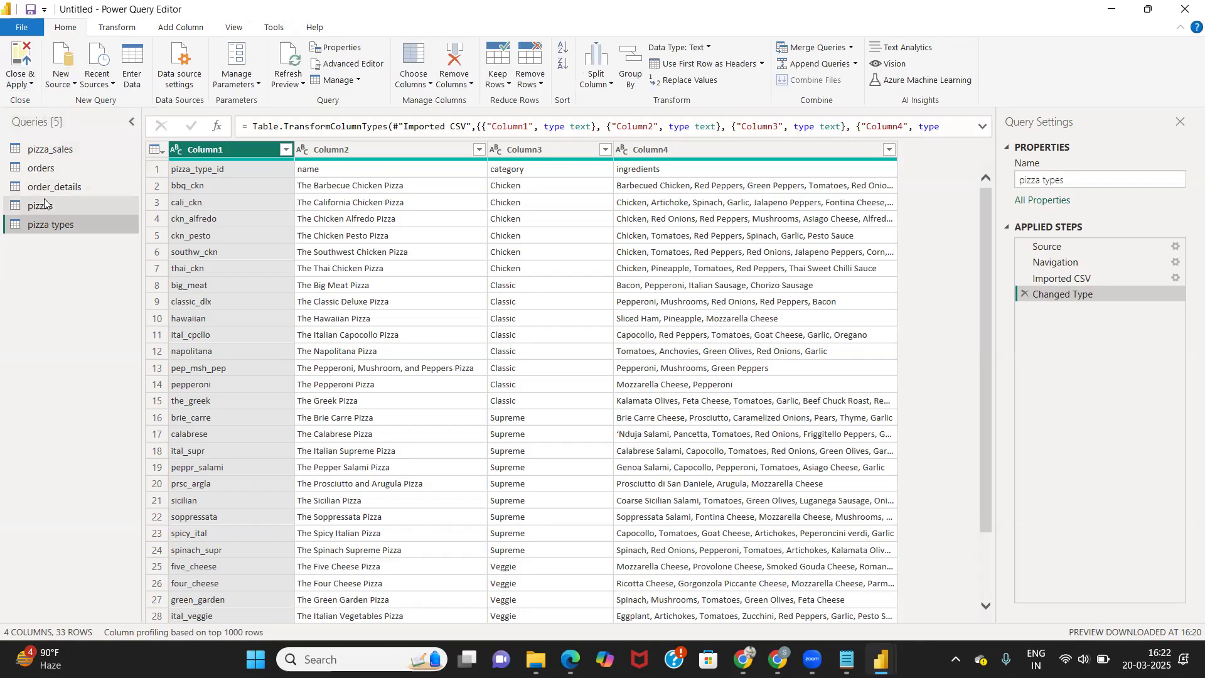
left_click(43, 172)
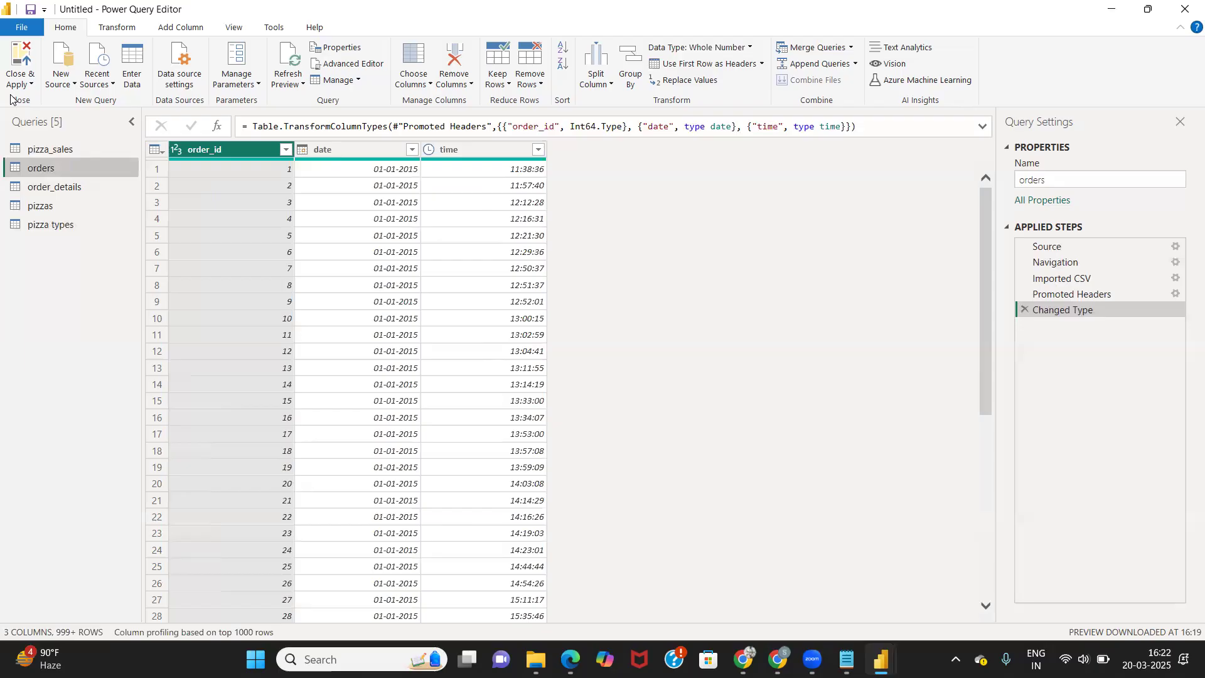
left_click(72, 84)
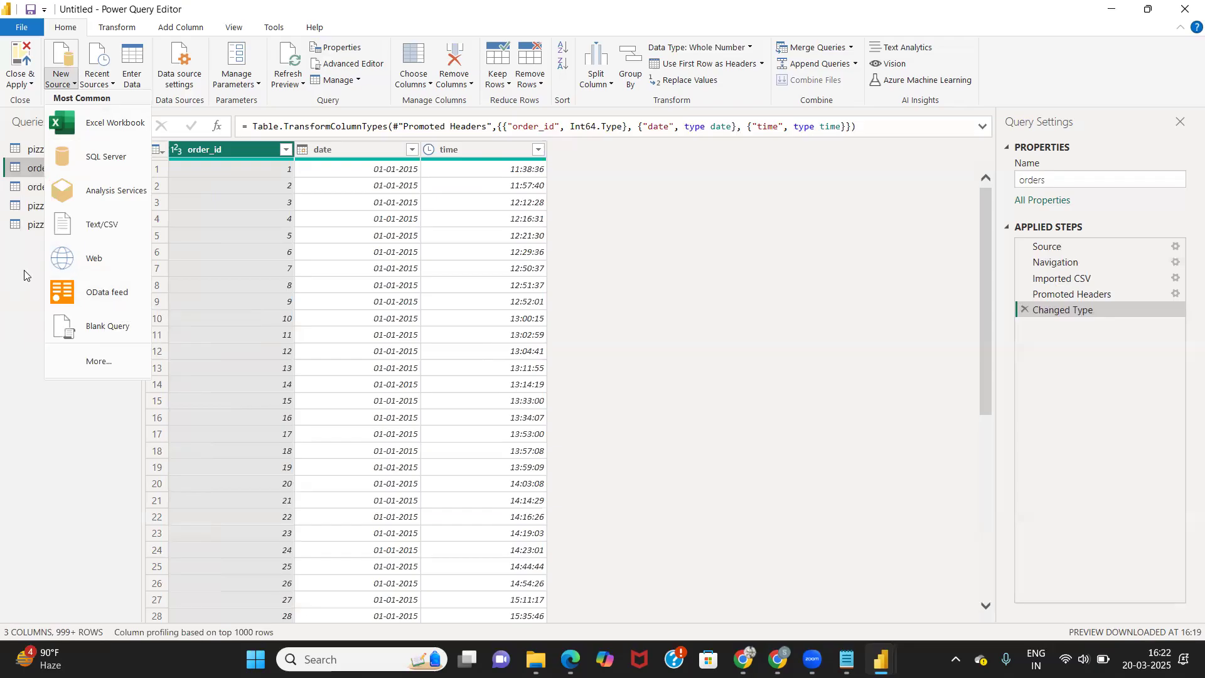
left_click(60, 63)
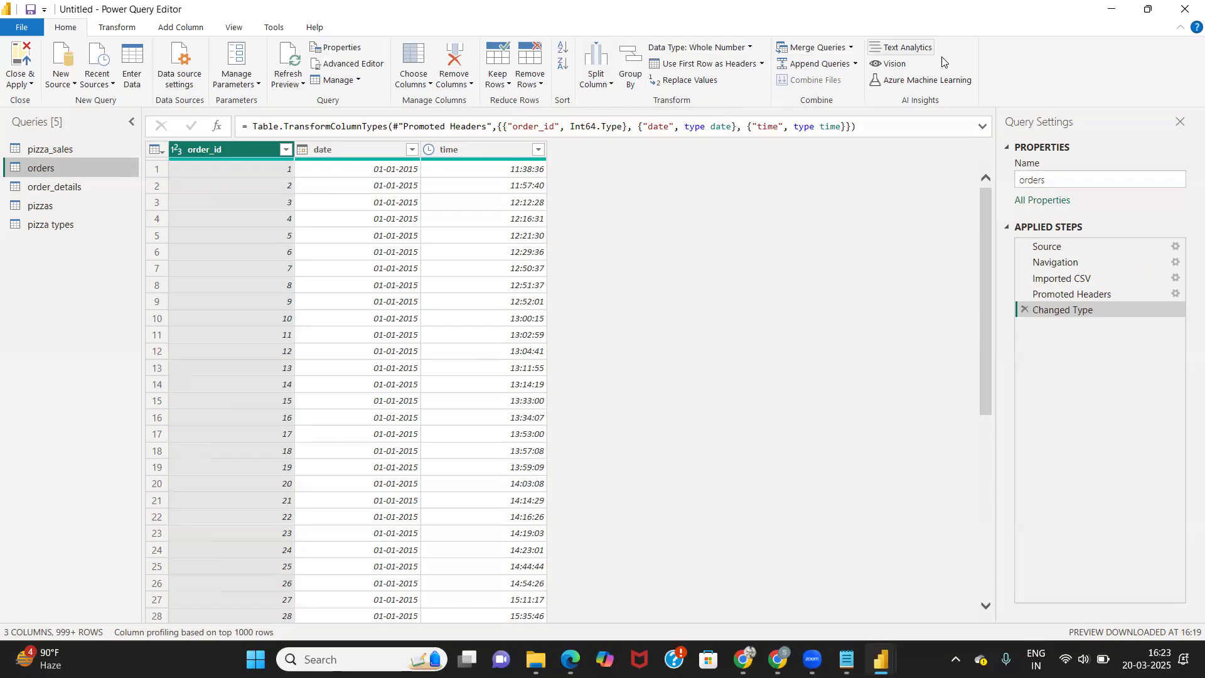
Step: Review the column headers and data of the order_details and pizzas queries
left_click(111, 30)
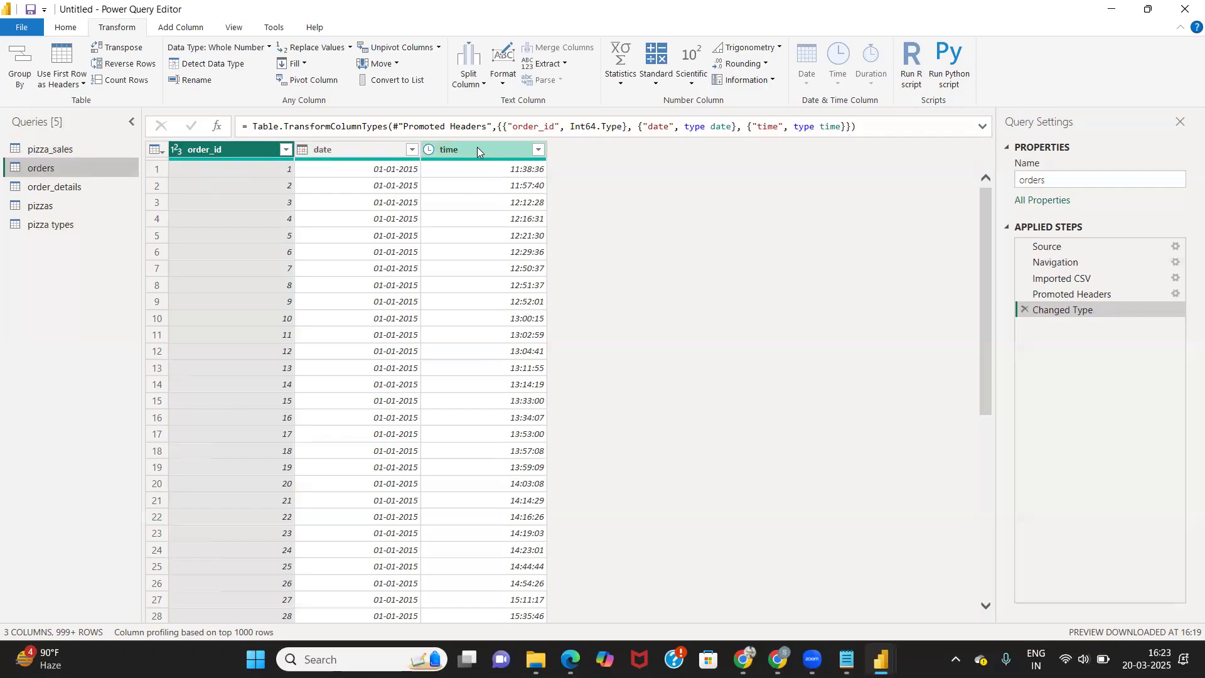
left_click(70, 187)
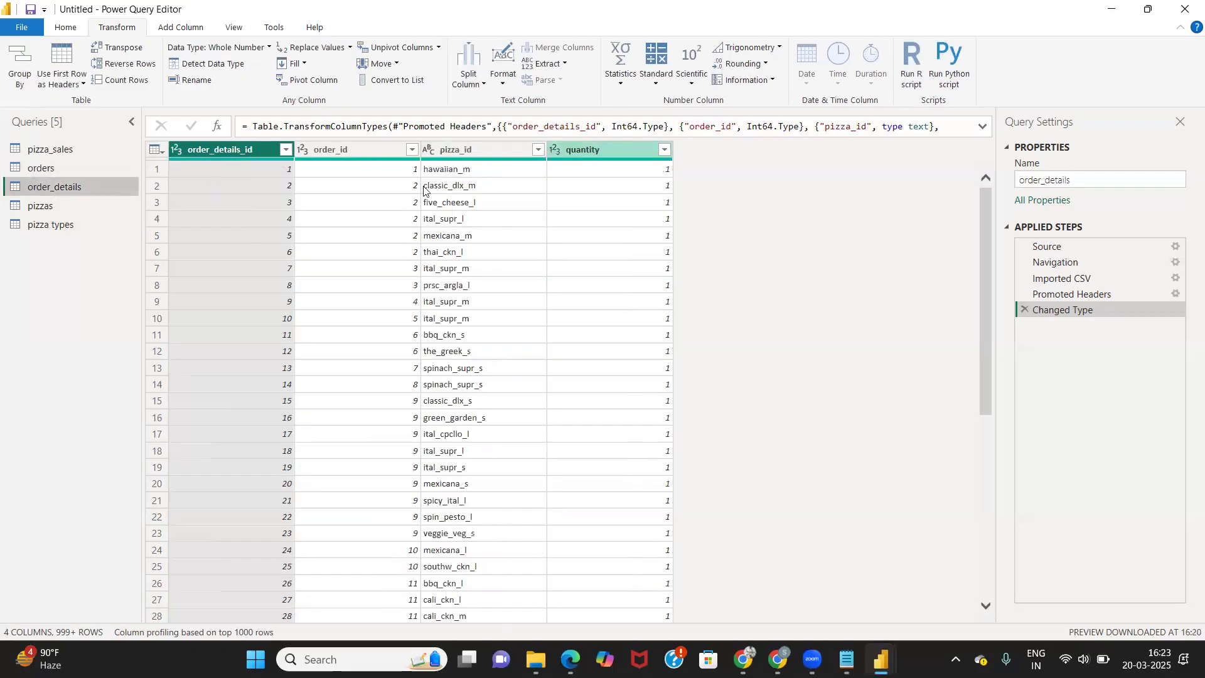
left_click(48, 204)
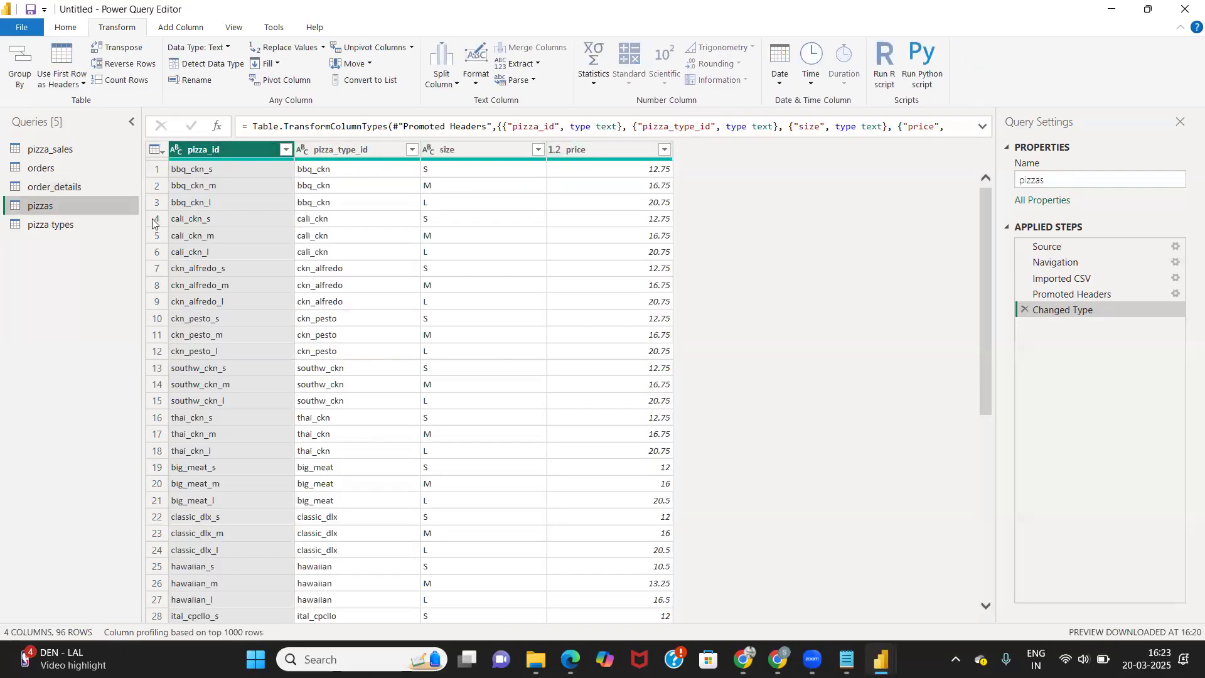
Step: Promote the first row of the pizza types query to column headers
left_click(53, 222)
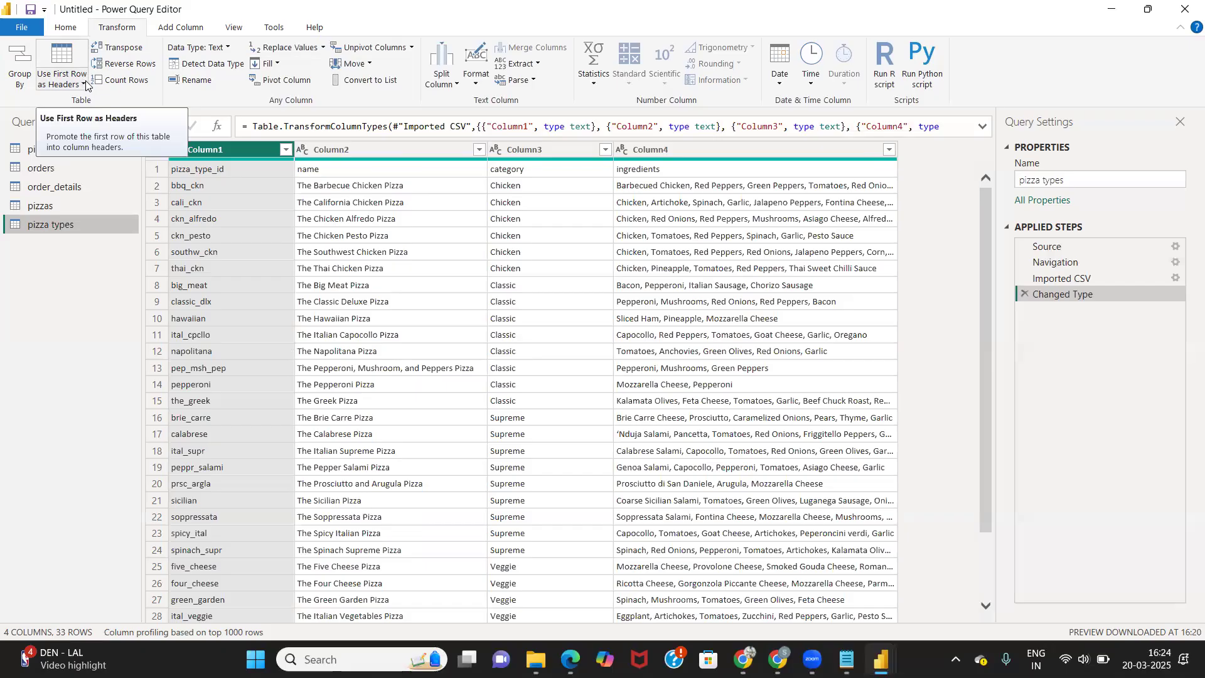
right_click(227, 151)
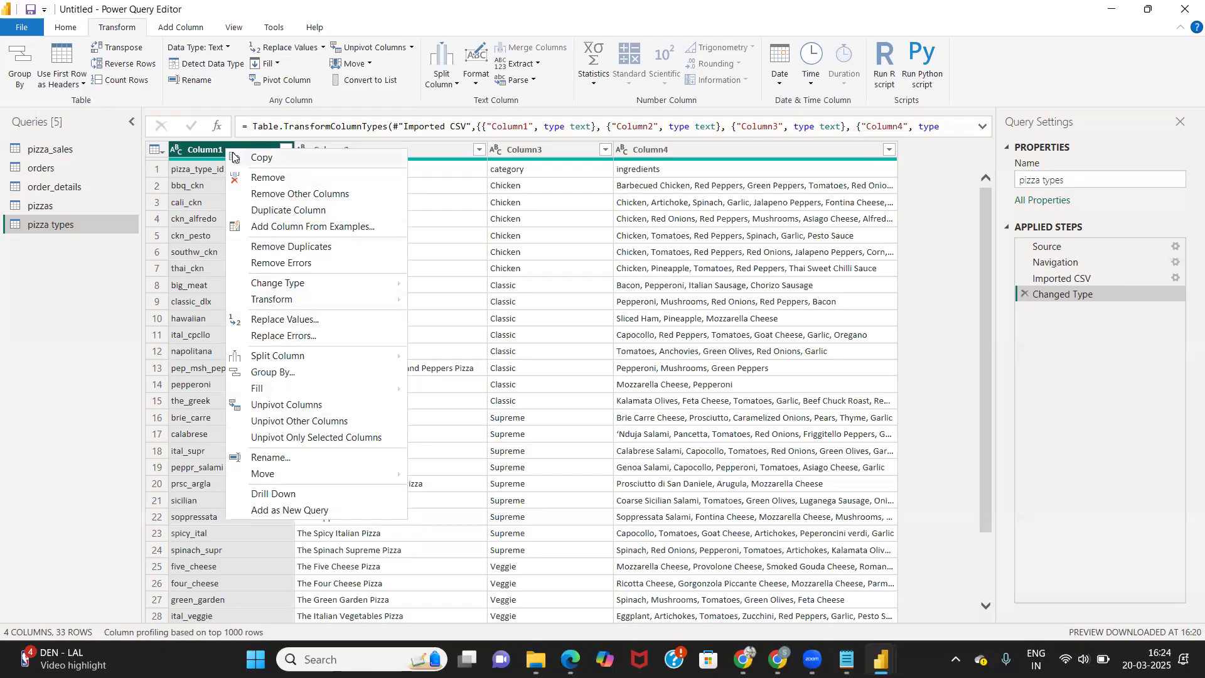
left_click(168, 162)
right_click(190, 168)
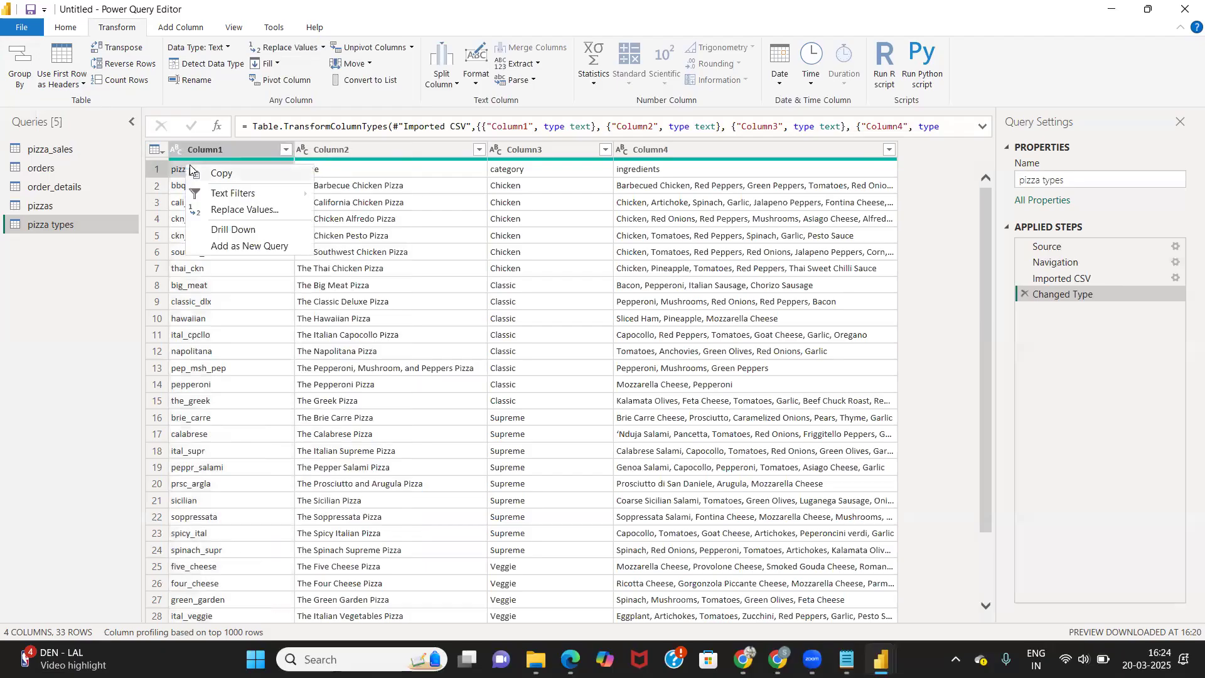
left_click(162, 151)
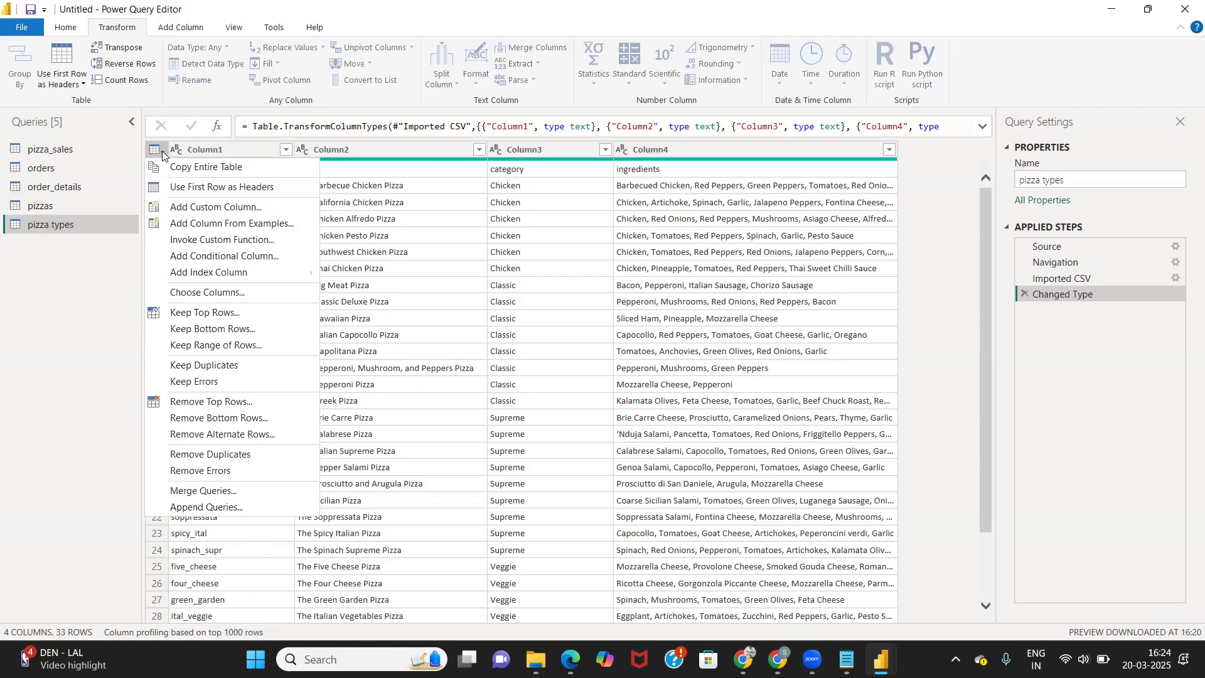
left_click(202, 185)
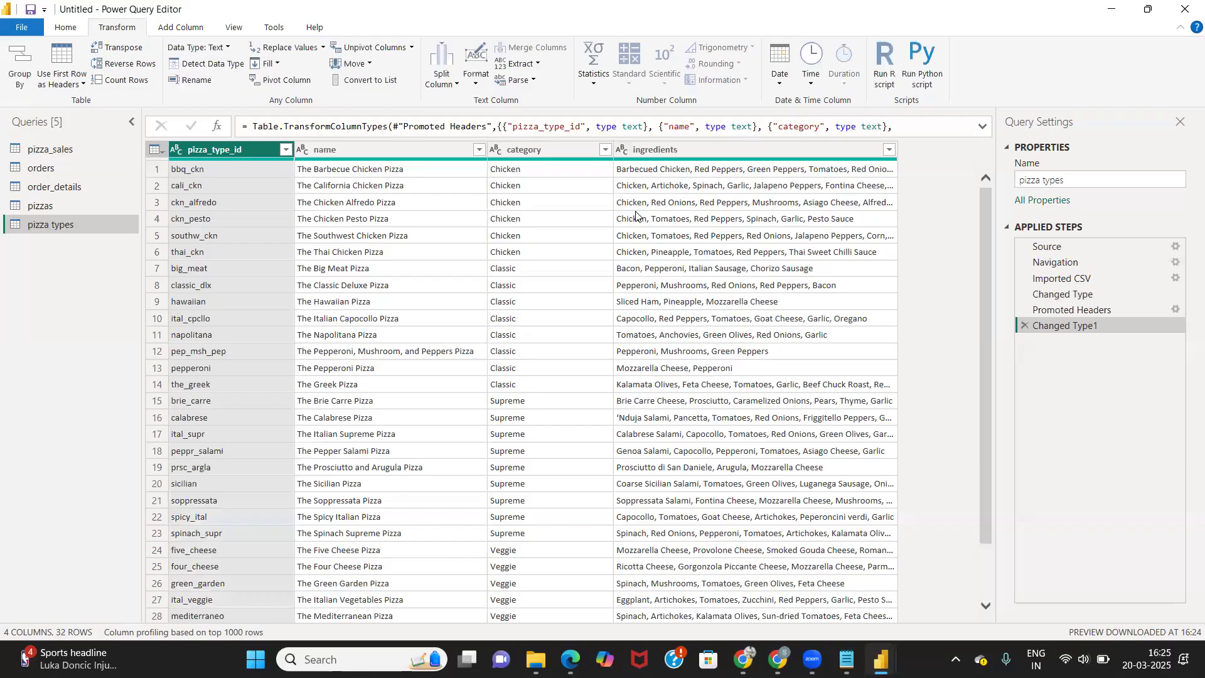
Step: Examine the filter options and listed values of the order_id column in the orders query
left_click(38, 168)
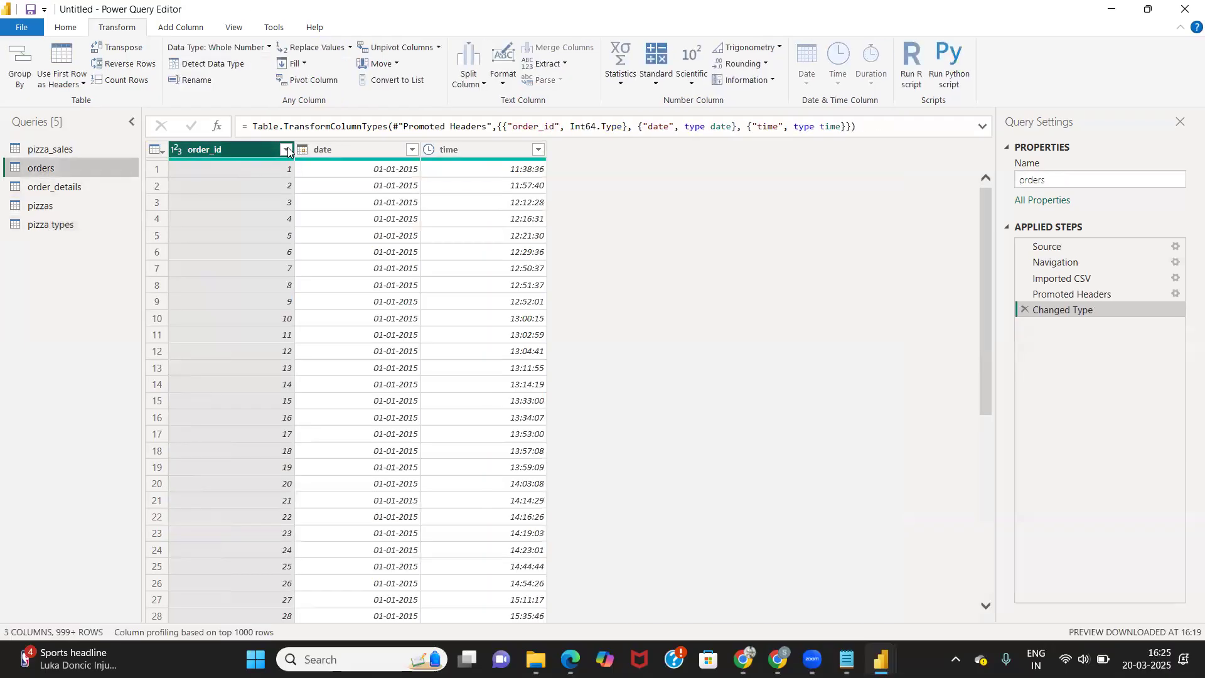
left_click(287, 149)
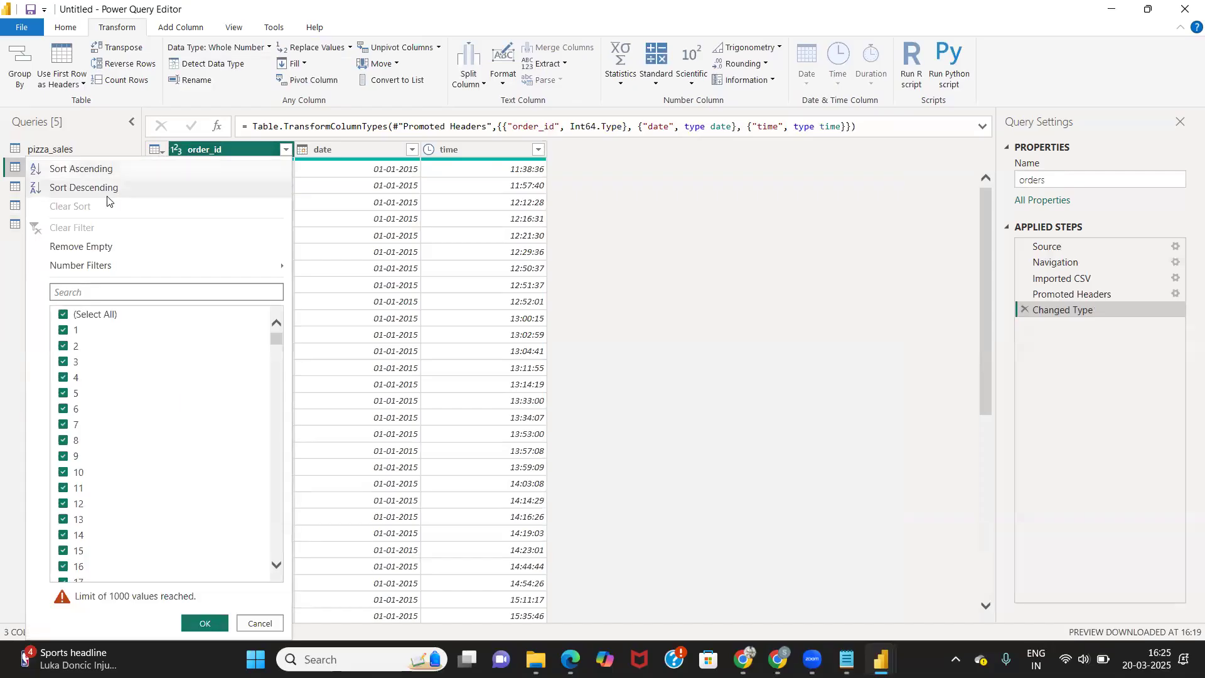
scroll(95, 482, "down", 10)
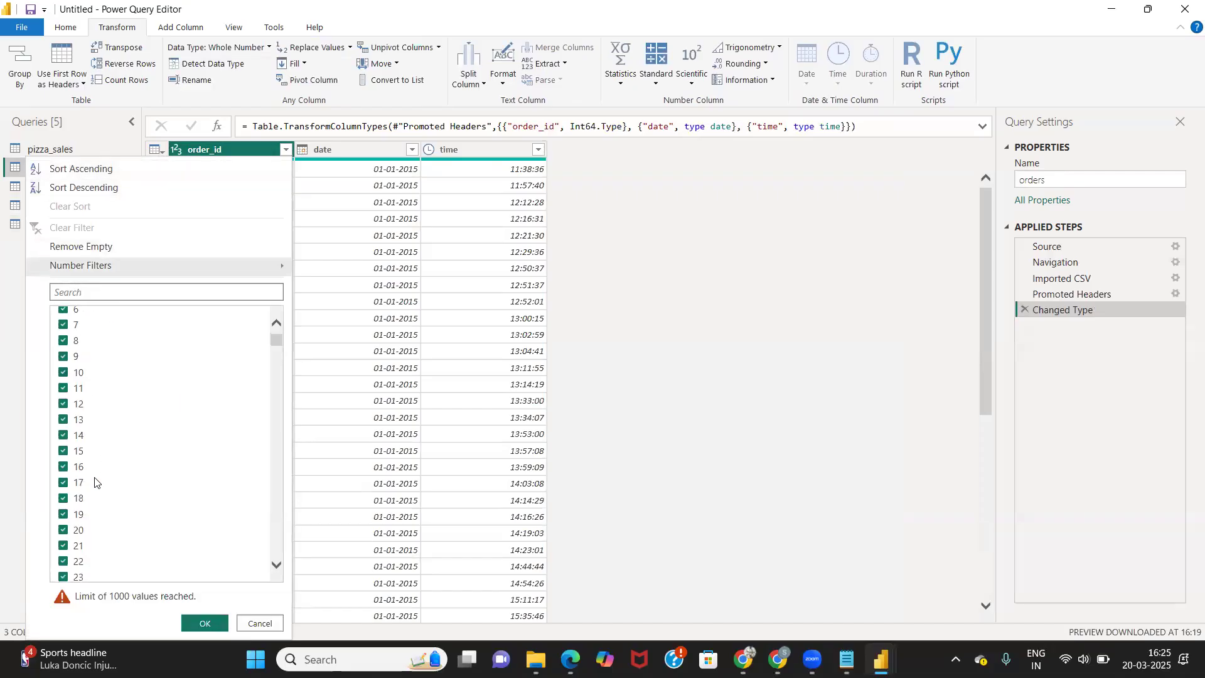
scroll(95, 482, "down", 14)
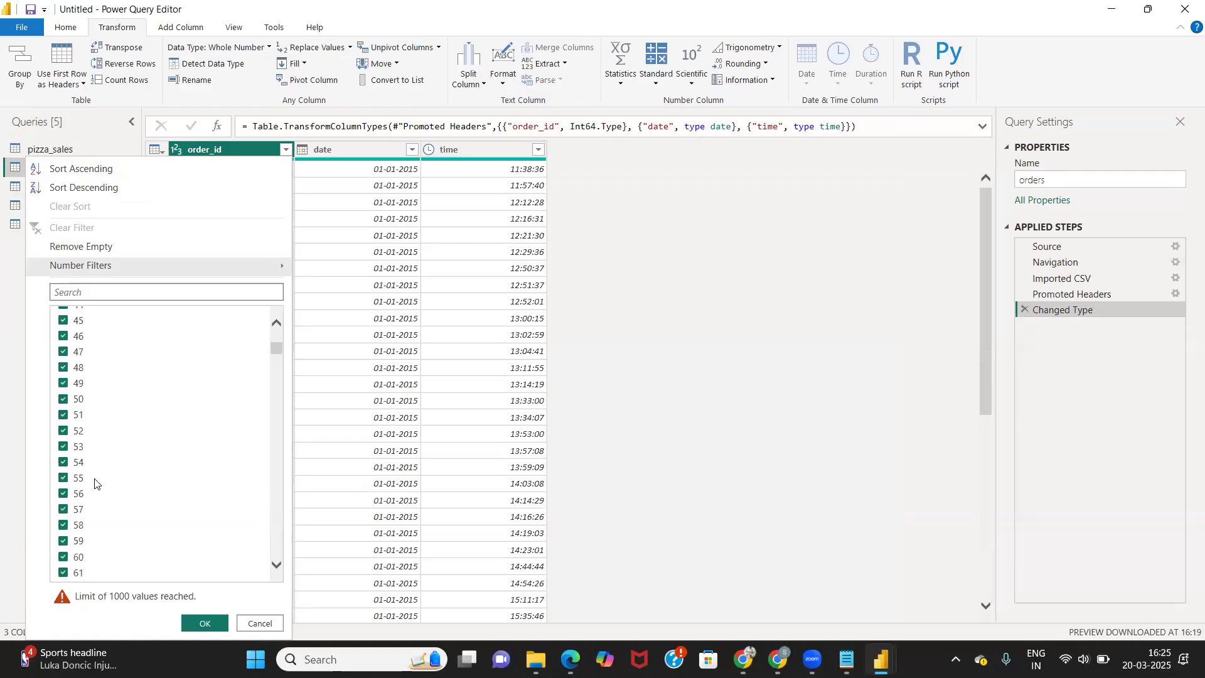
scroll(93, 475, "down", 14)
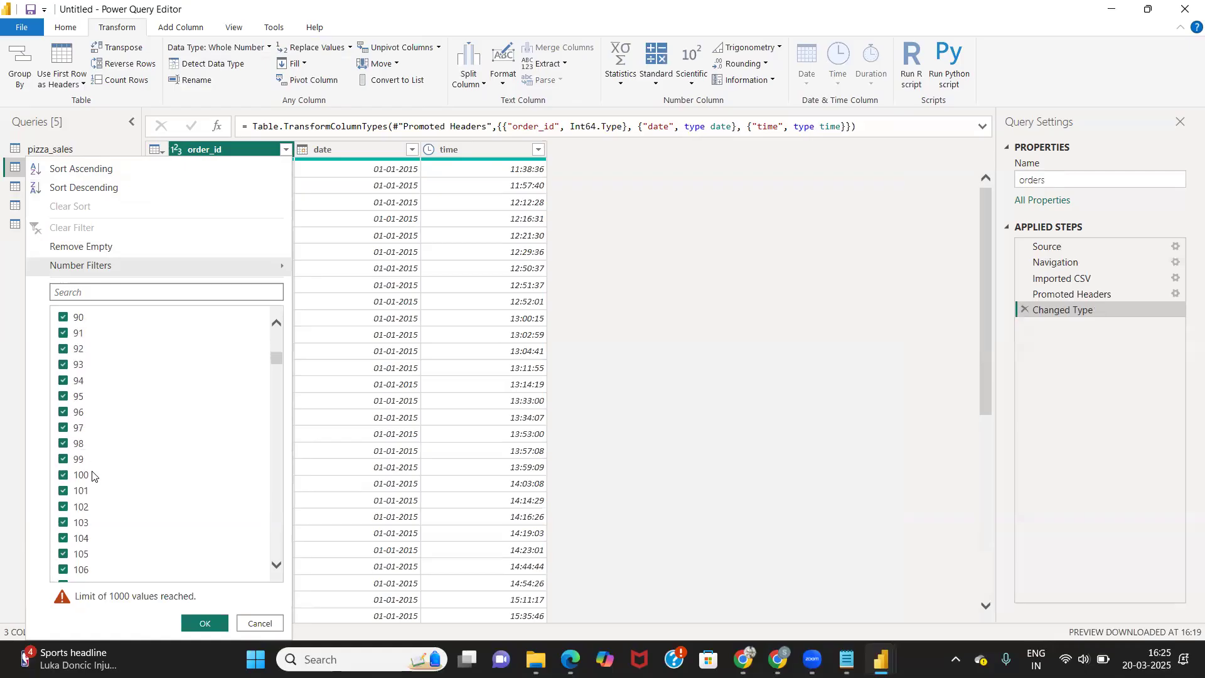
scroll(92, 475, "down", 4)
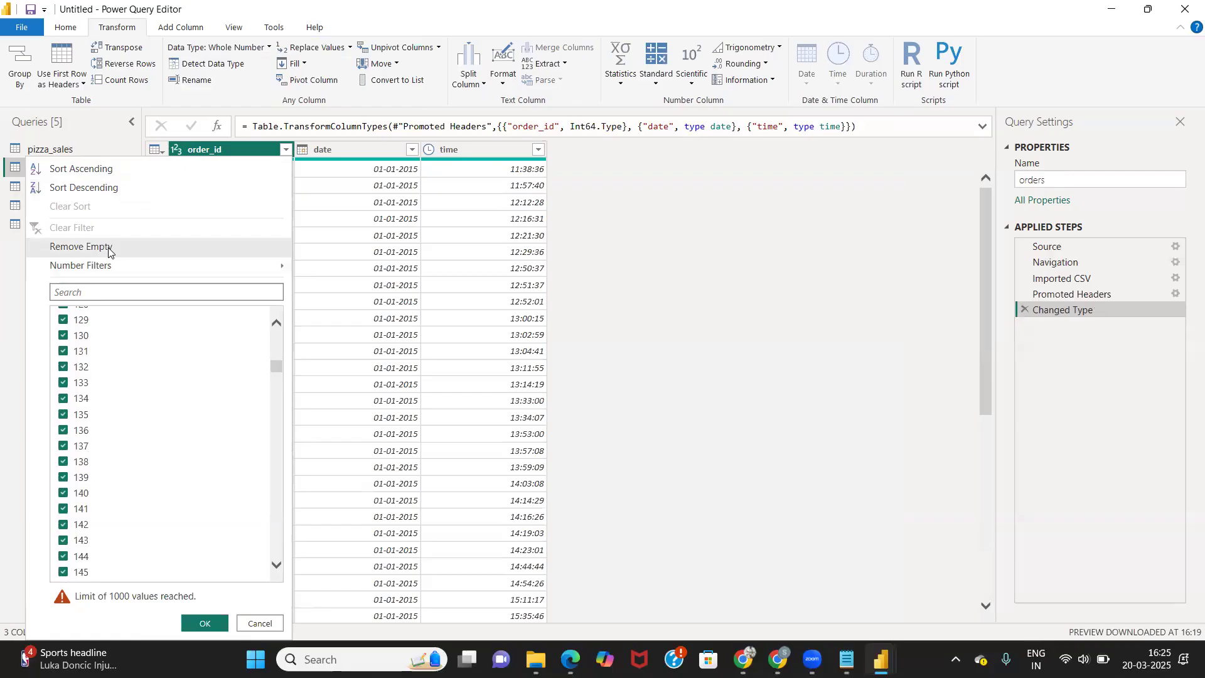
scroll(94, 413, "down", 1)
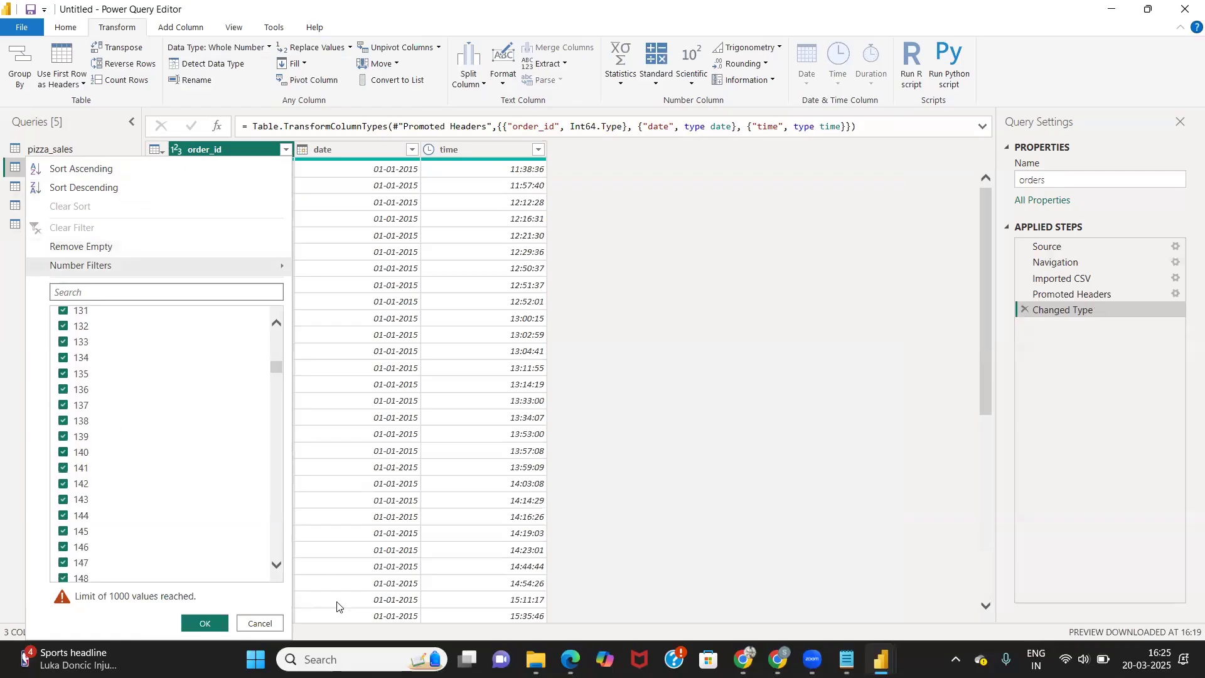
key("Escape")
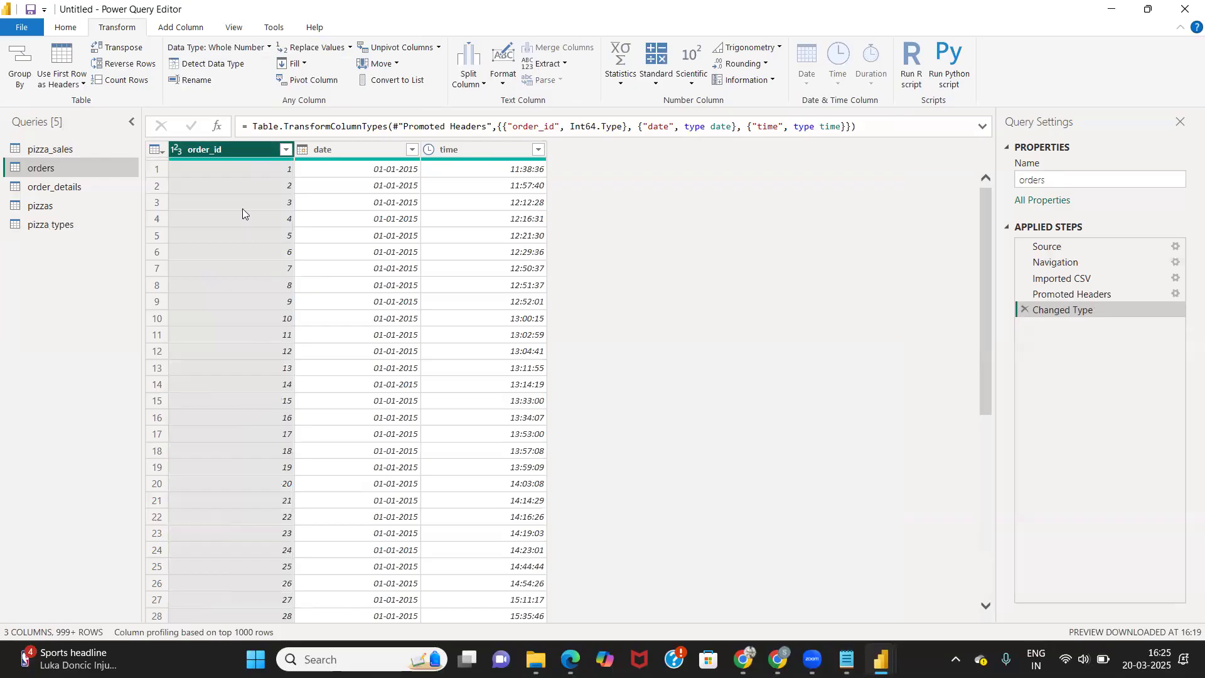
left_click(178, 151)
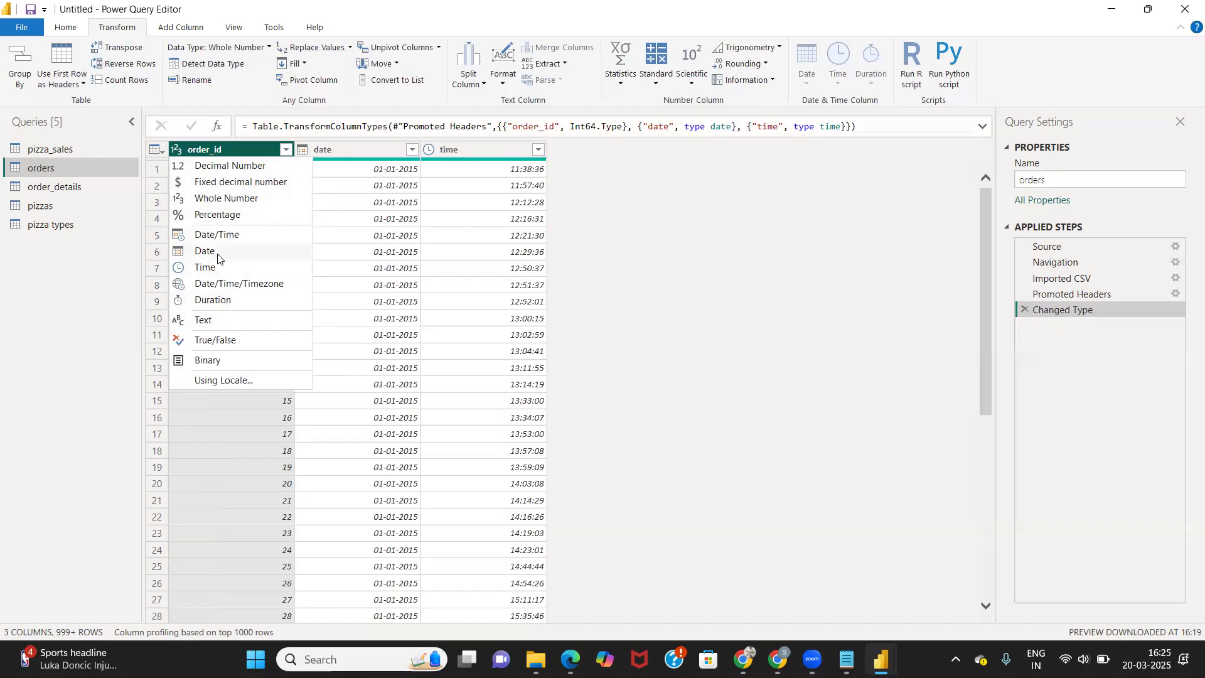
left_click(208, 321)
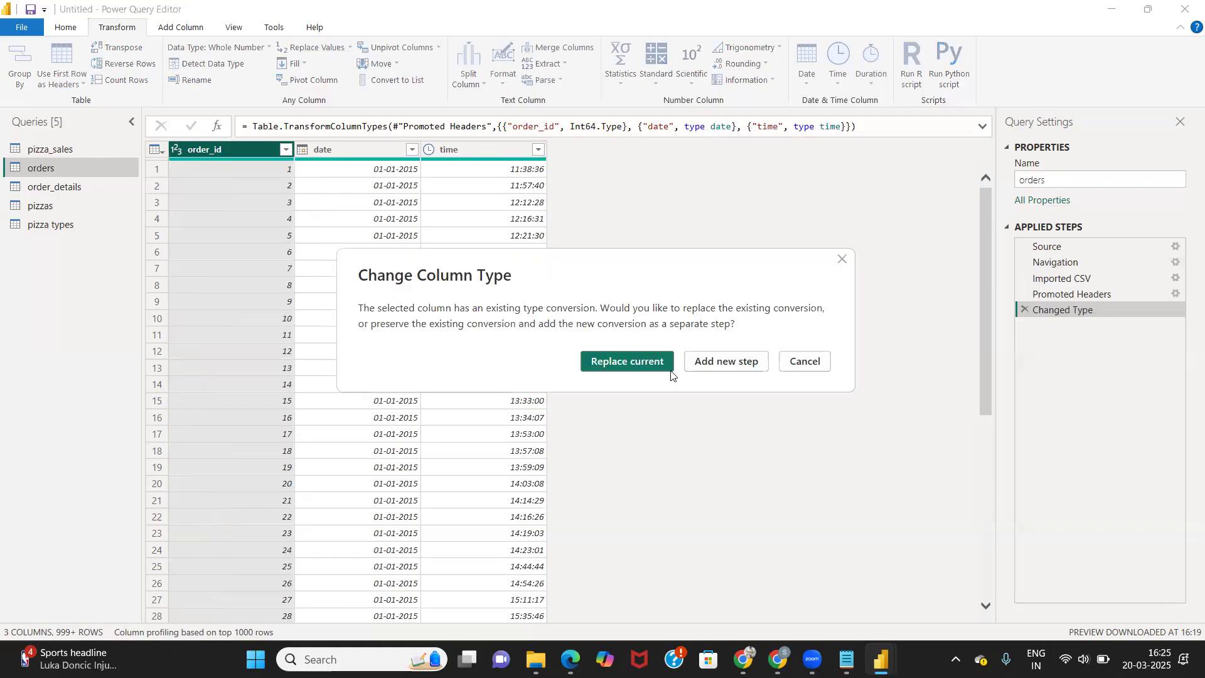
left_click(808, 360)
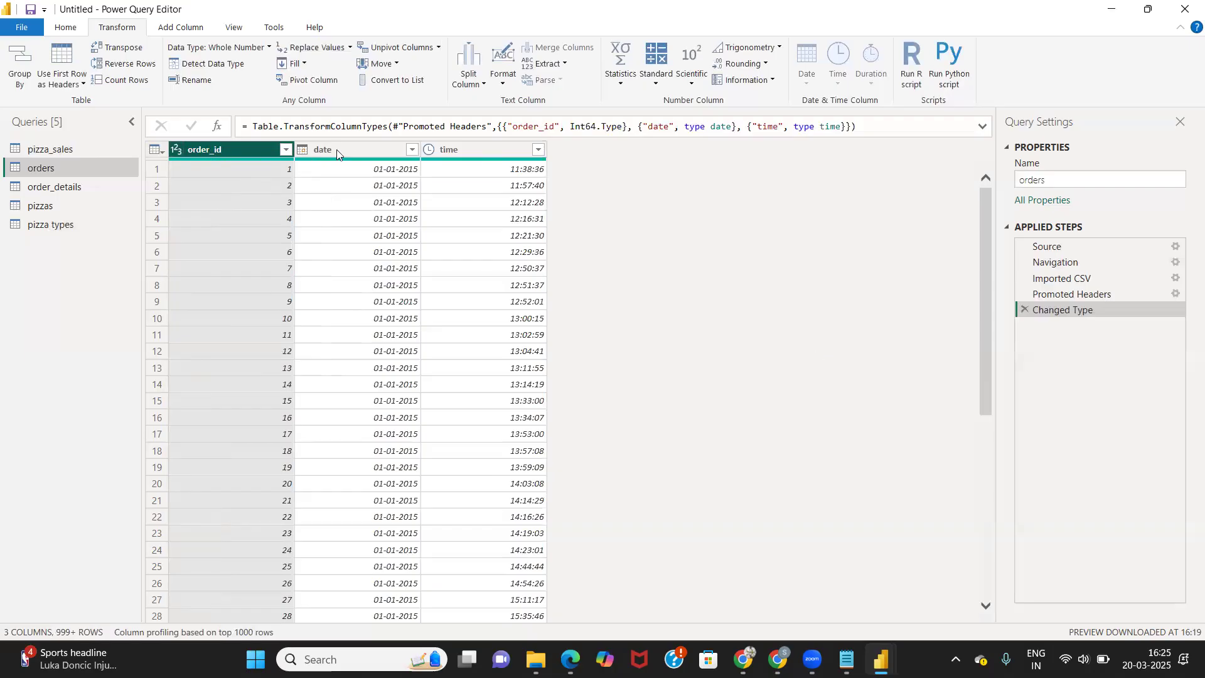
Step: Review the data type choices and filter values of the date column in the orders query
left_click(305, 149)
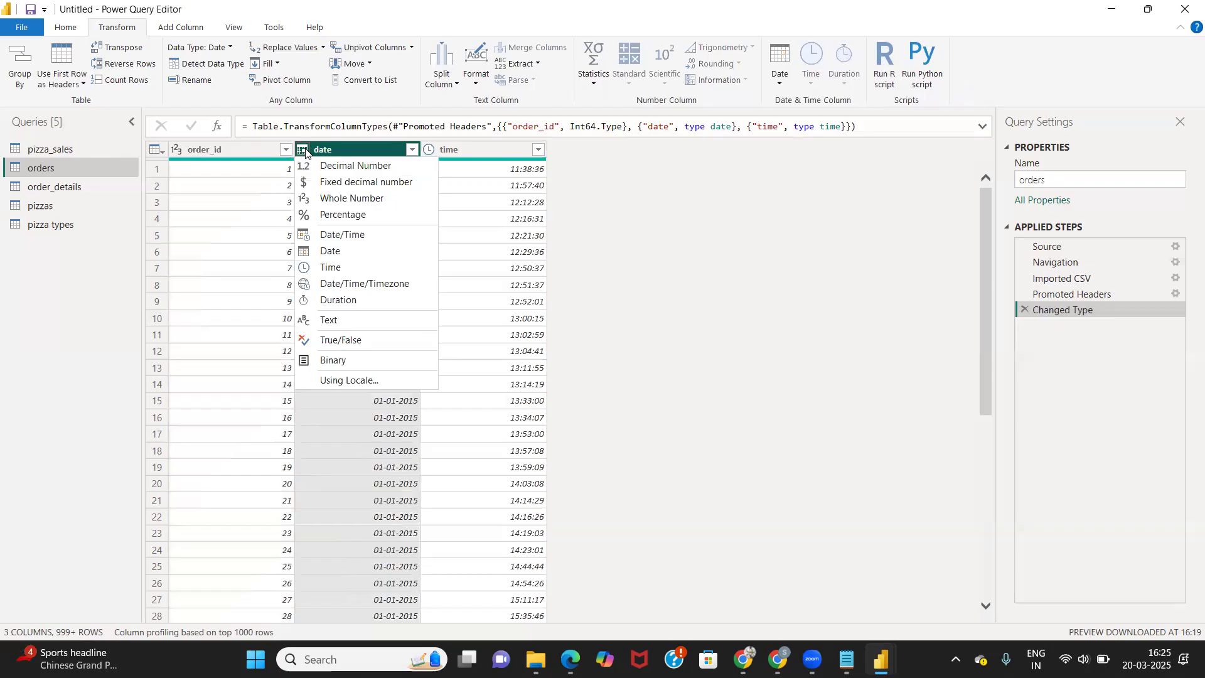
left_click(437, 149)
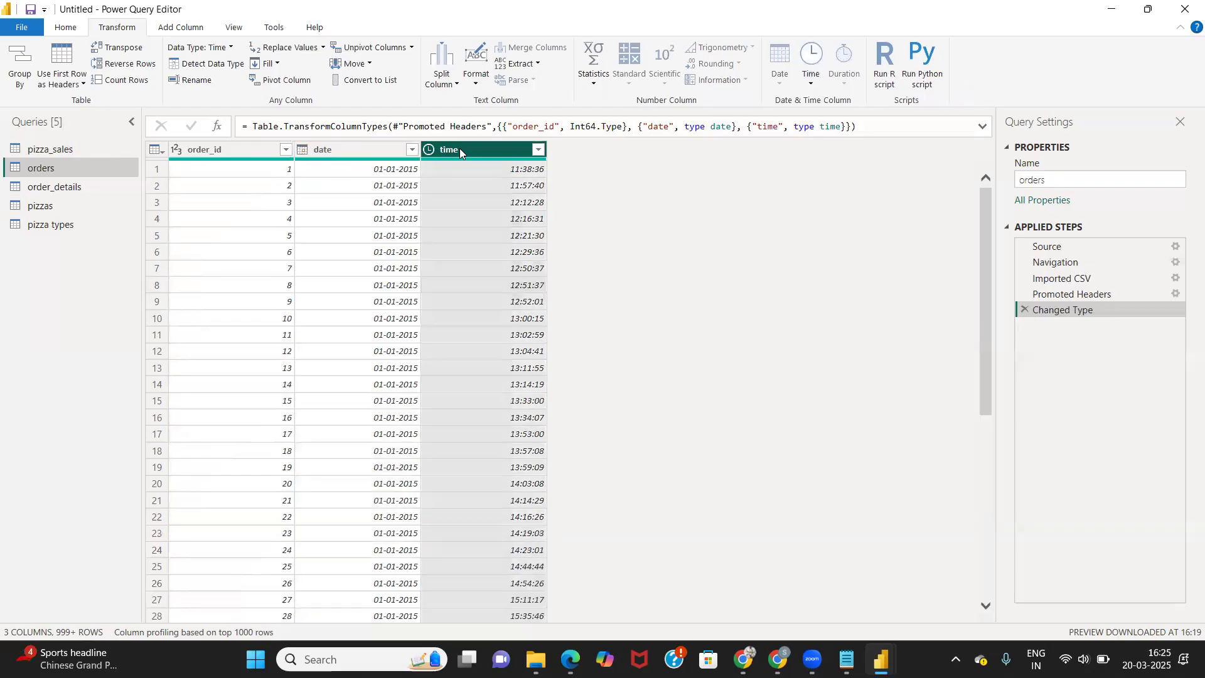
left_click(413, 148)
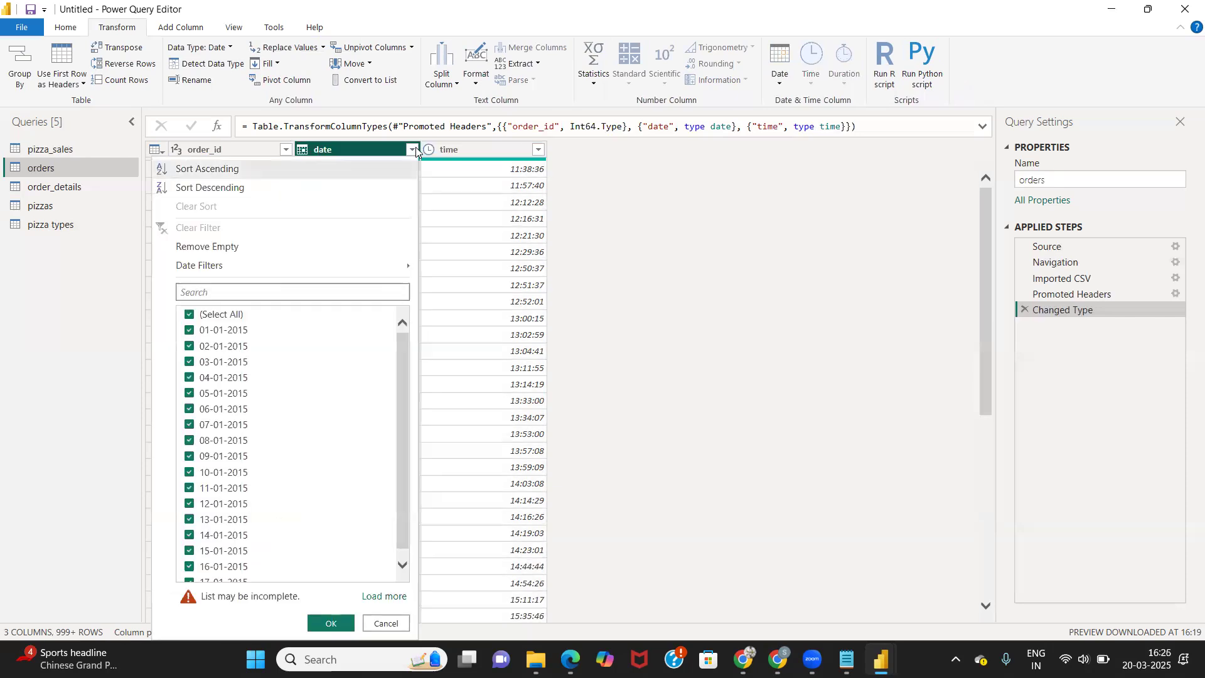
left_click(416, 148)
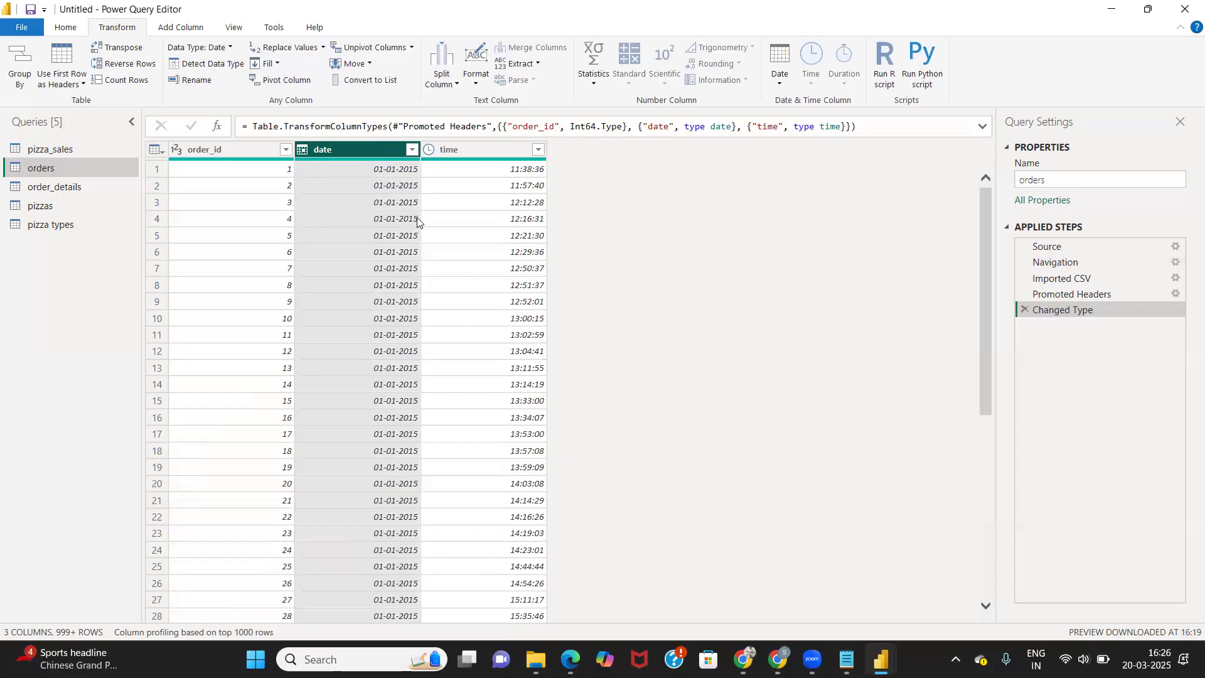
Step: Try to transform the date column of the orders query into the name of the month
left_click(783, 85)
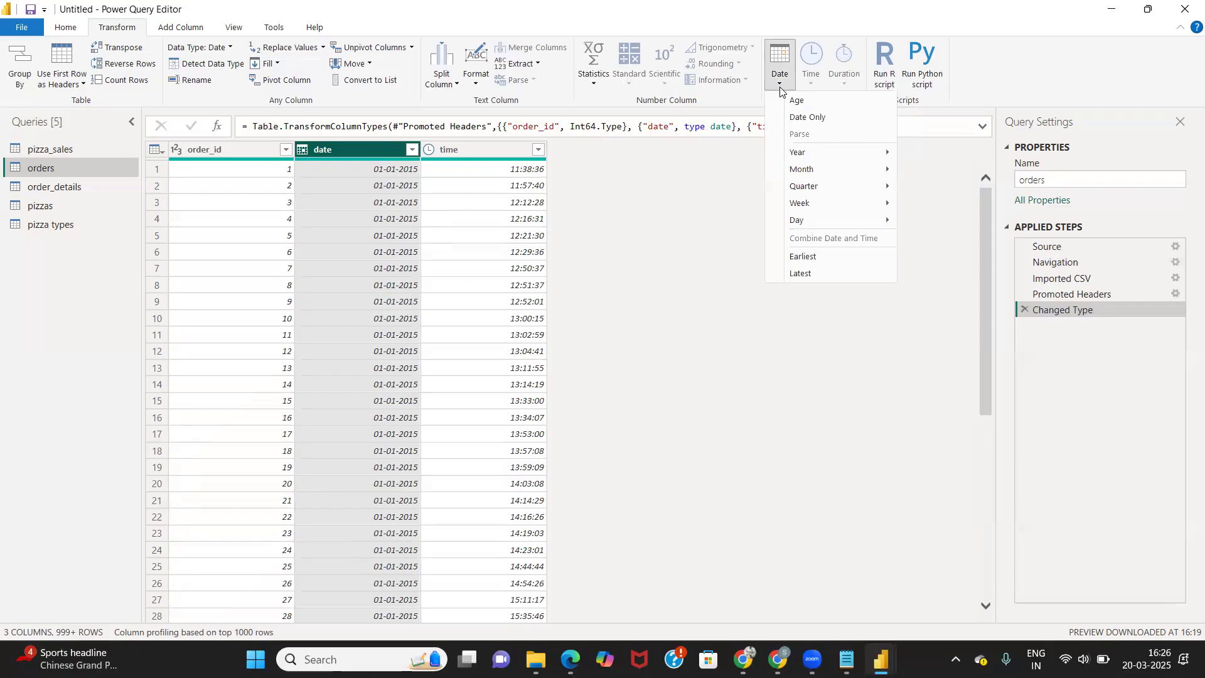
mouse_move(825, 171)
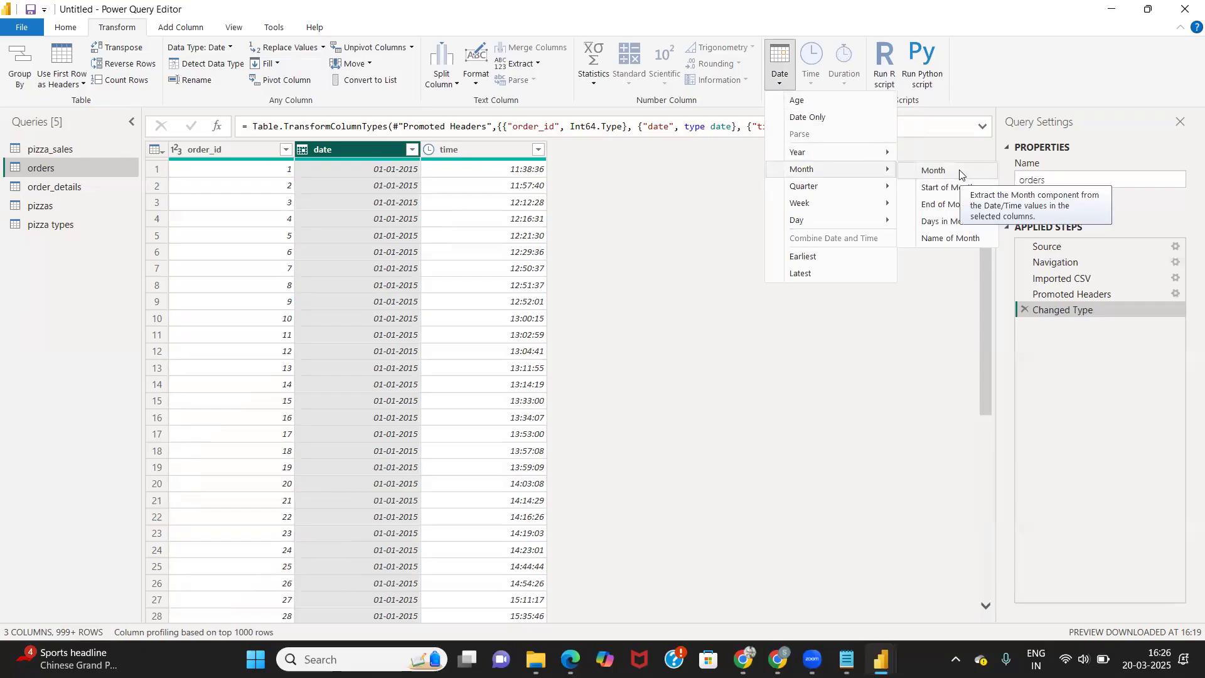
left_click(975, 239)
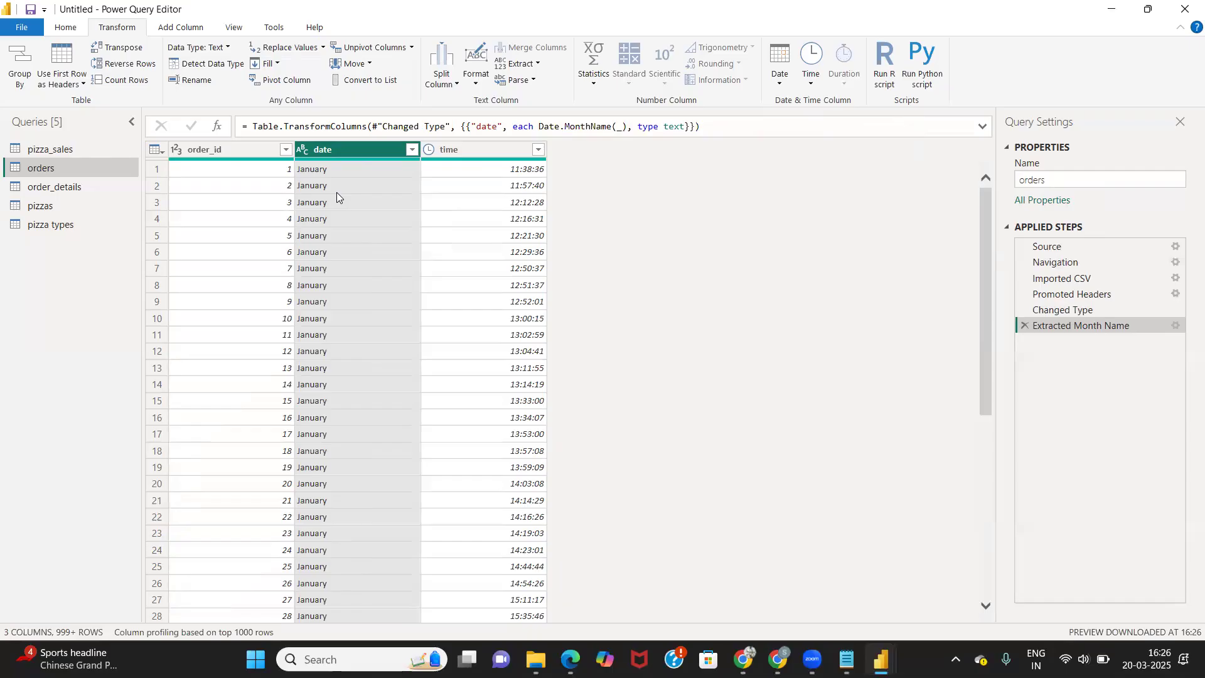
Step: Examine the extracted month names in the date column throughout the orders table
scroll(402, 257, "down", 7)
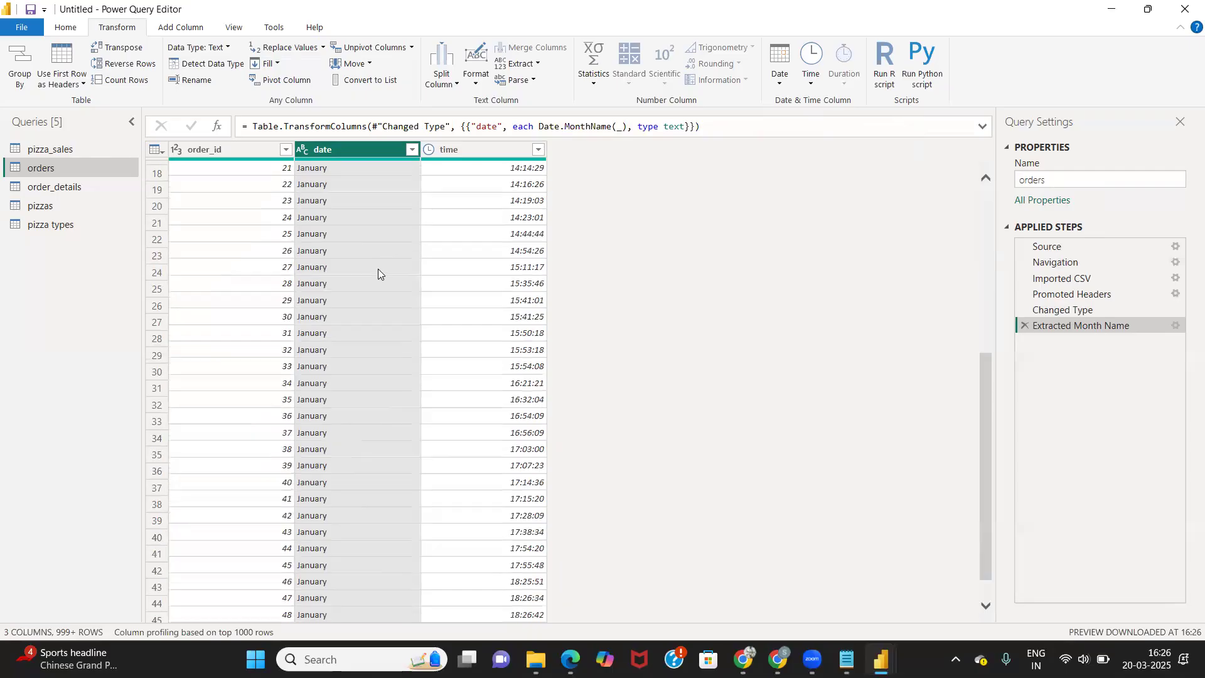
scroll(377, 285, "down", 20)
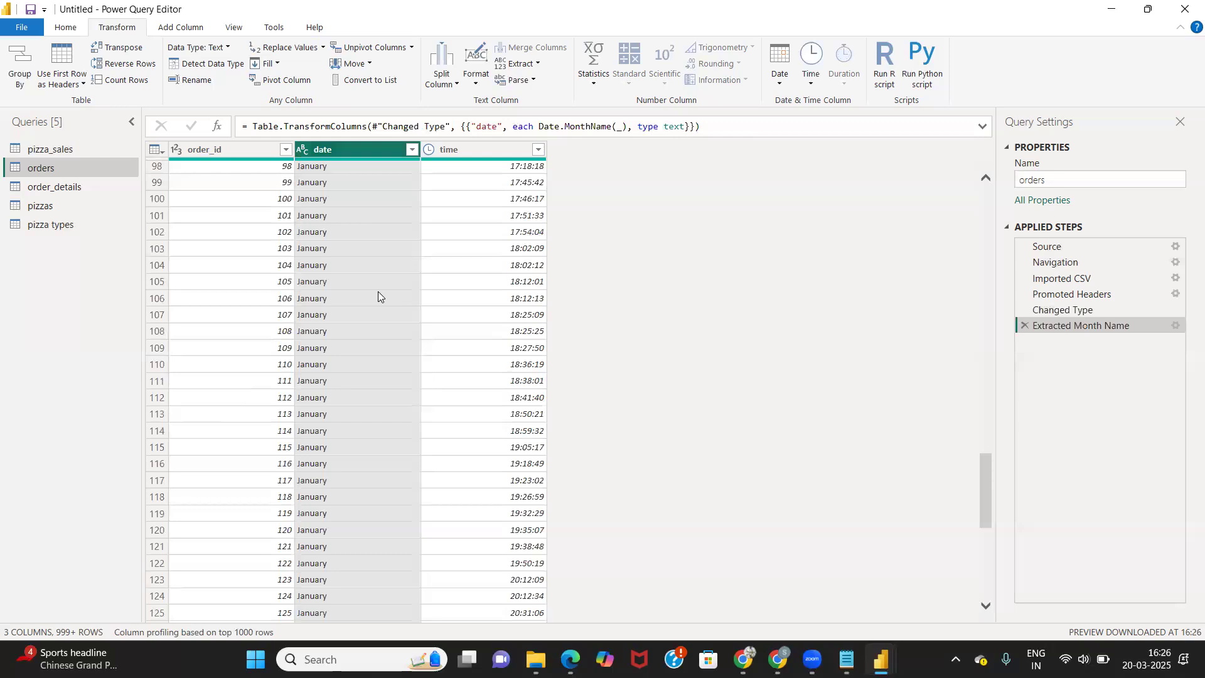
scroll(379, 293, "down", 20)
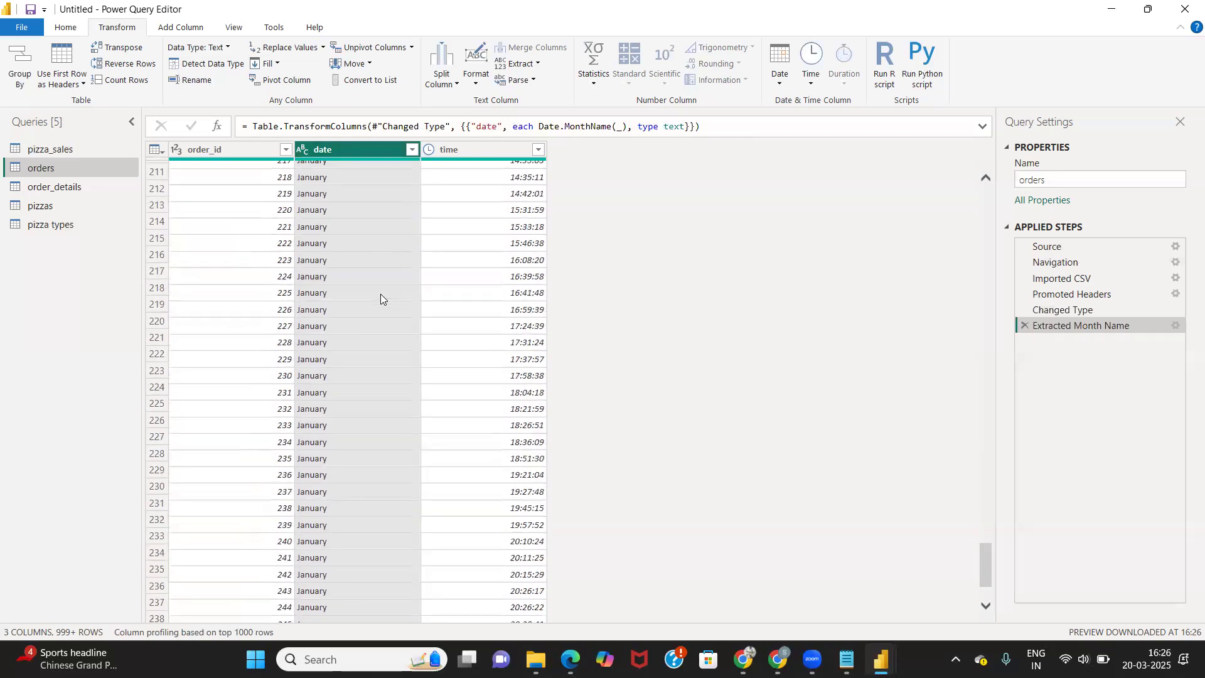
scroll(379, 300, "down", 20)
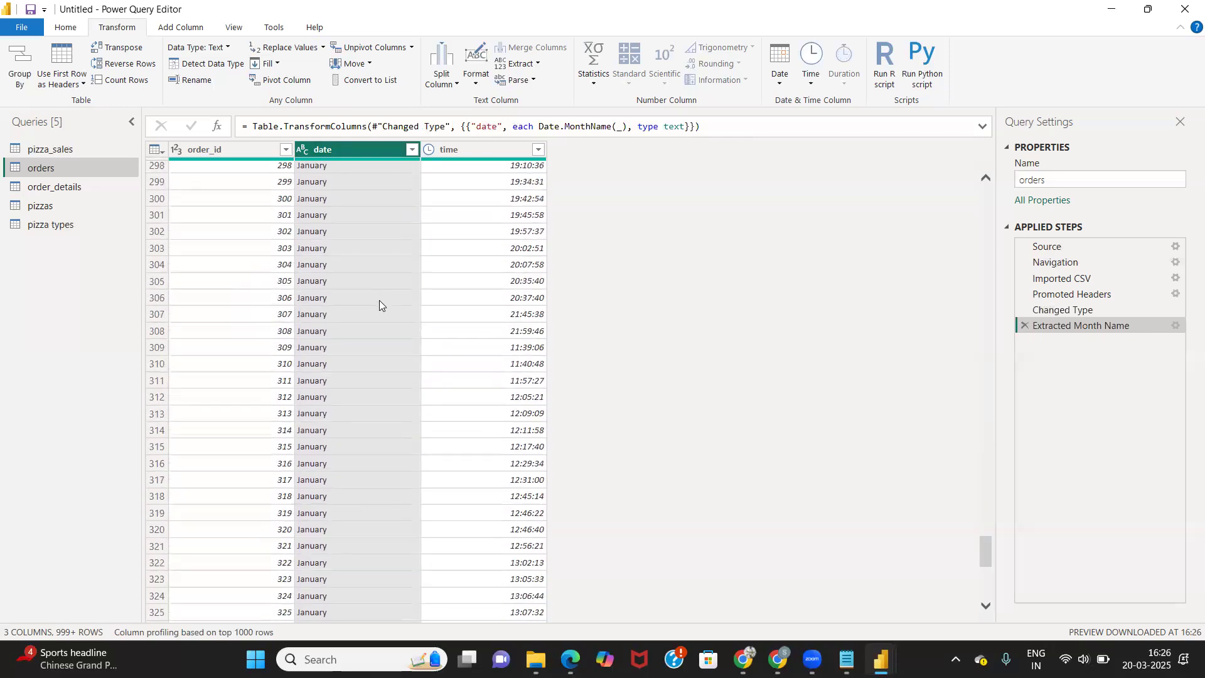
scroll(382, 298, "down", 20)
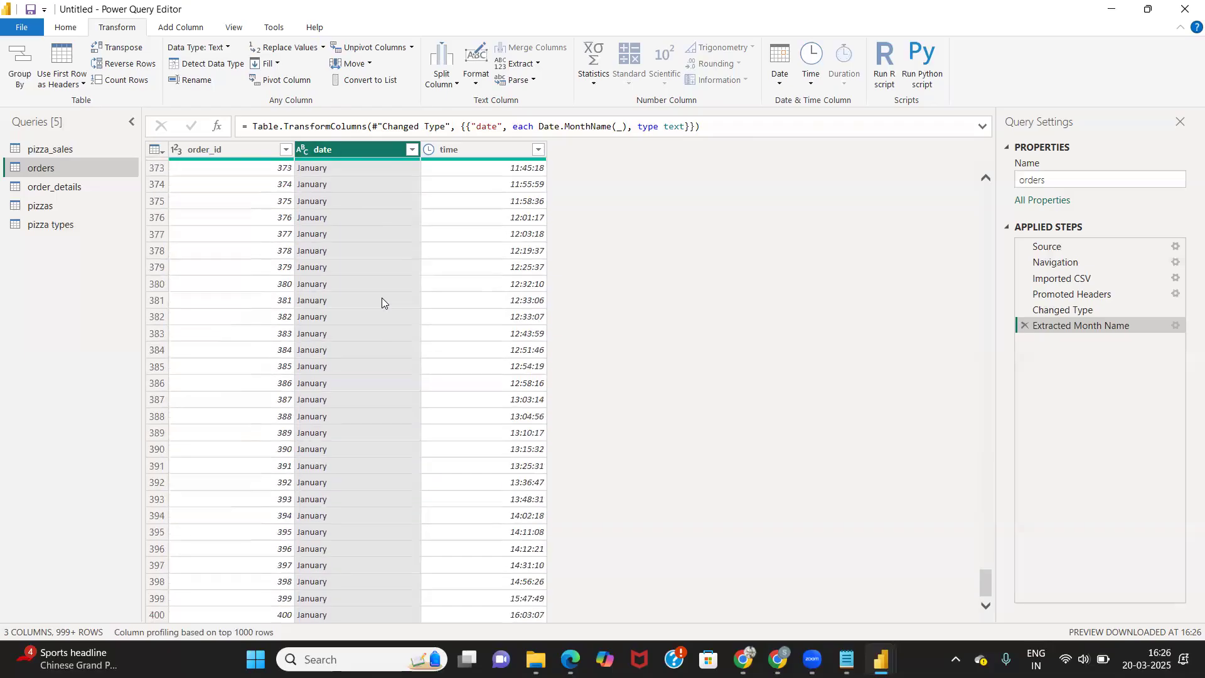
scroll(386, 301, "up", 20)
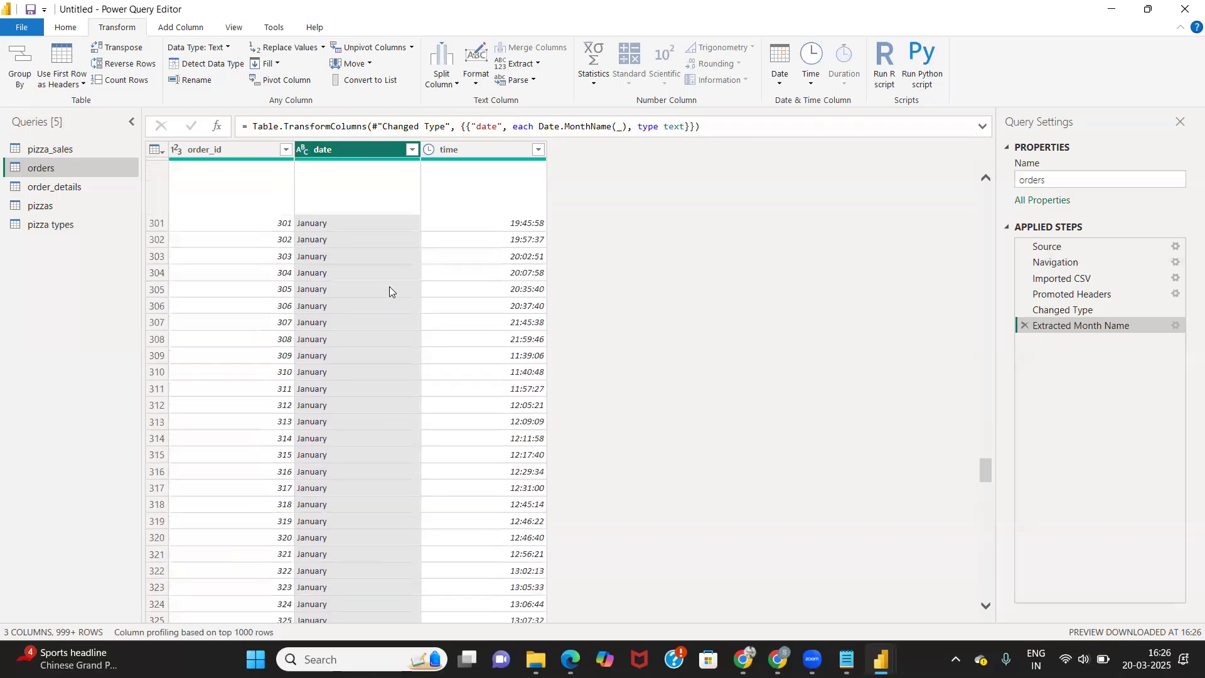
scroll(444, 293, "up", 7)
left_click_drag(985, 436, 986, 199)
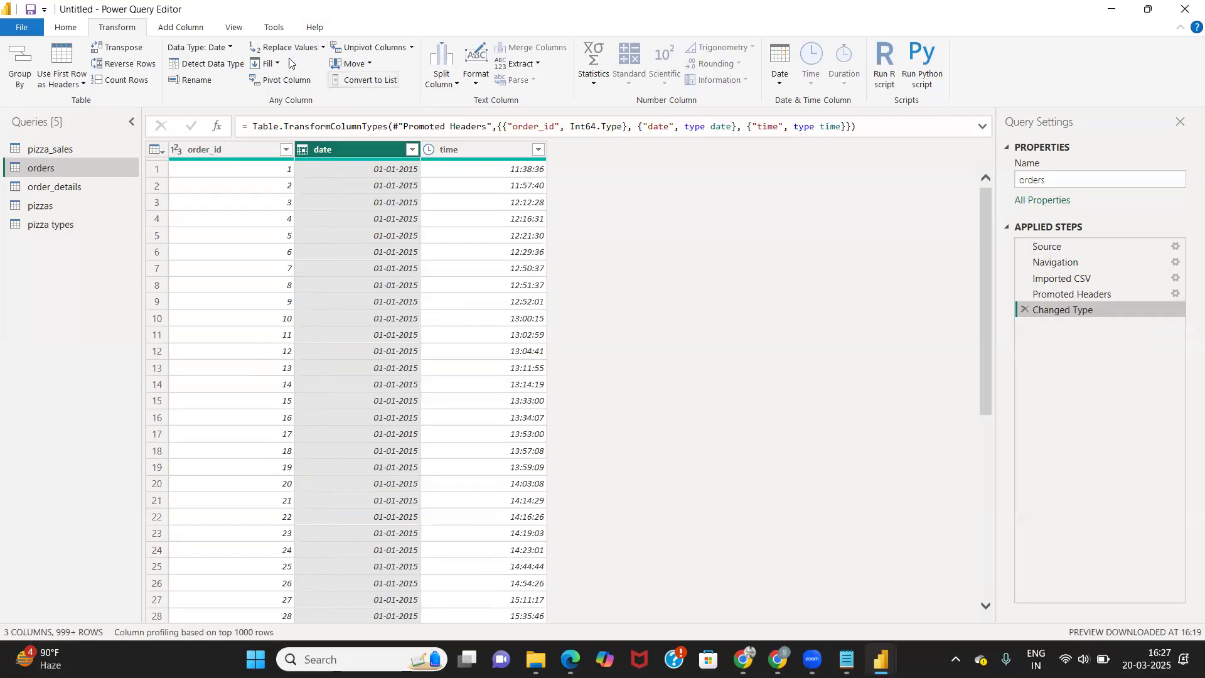
left_click(175, 28)
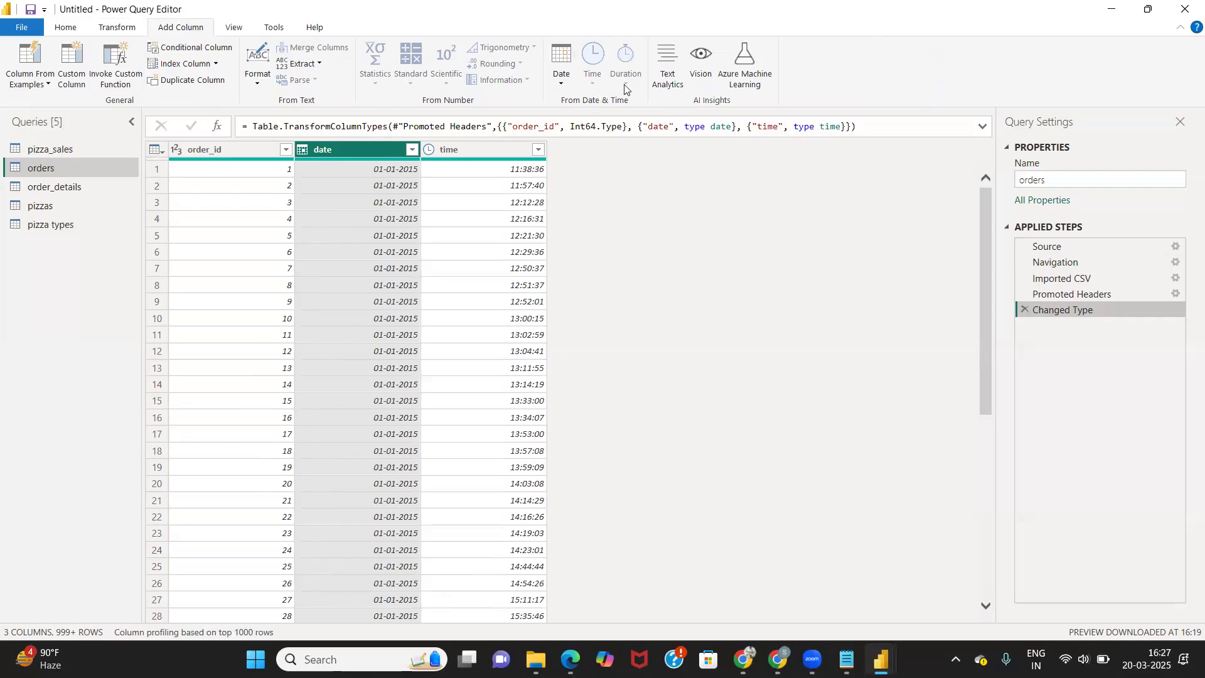
left_click(119, 28)
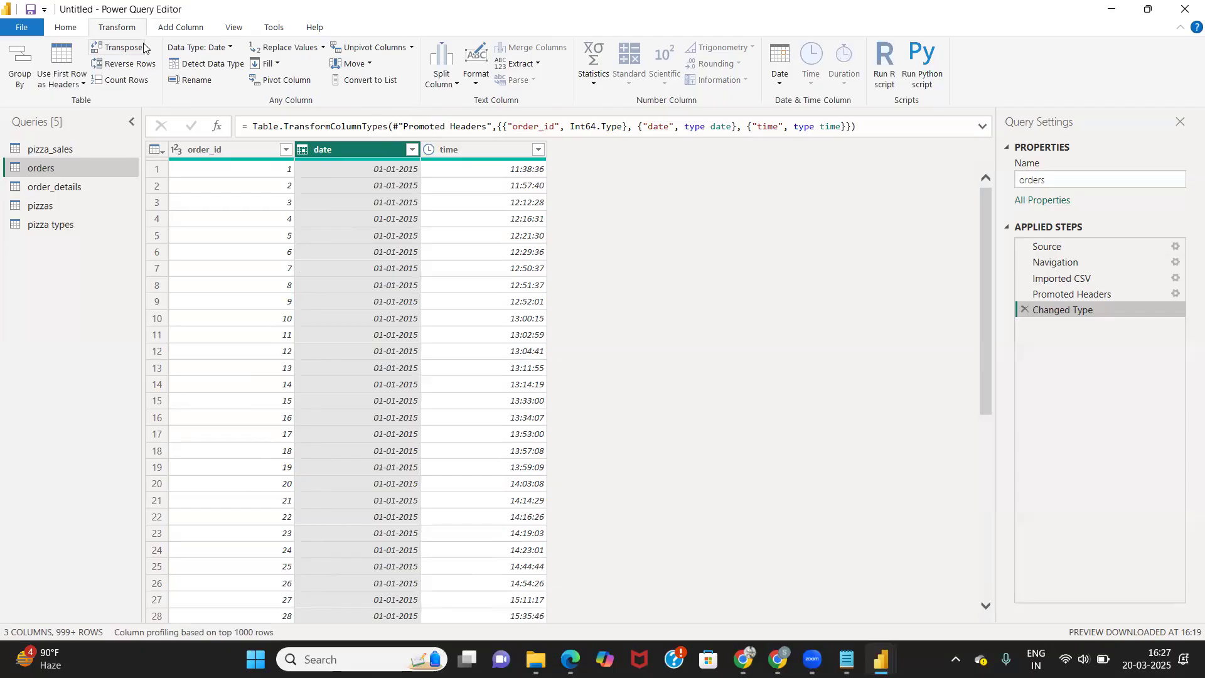
left_click(172, 28)
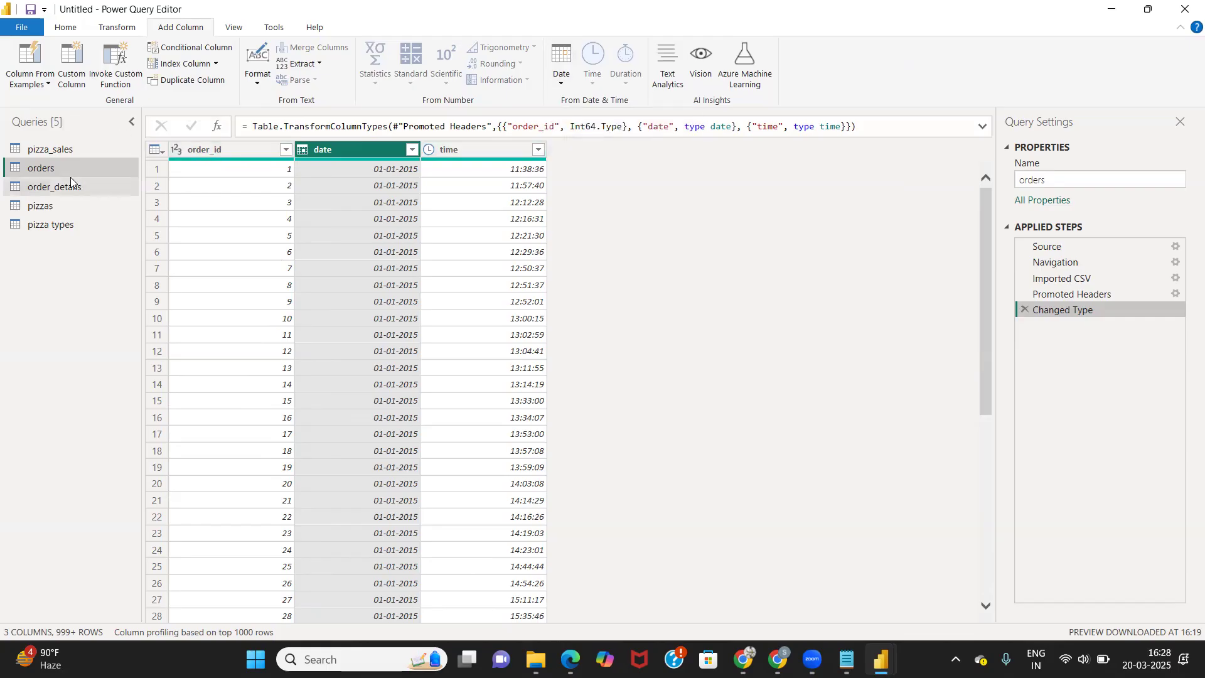
Step: Remove the last type change and the promoted headers from the applied steps of the pizza types query
left_click(50, 227)
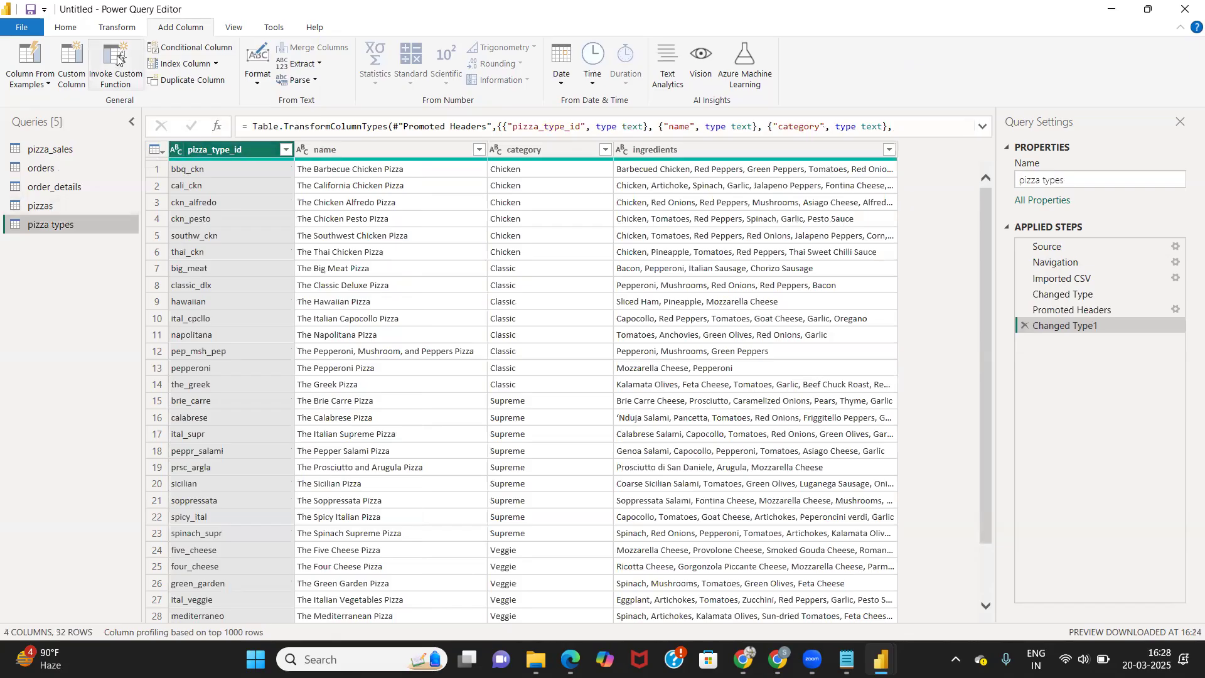
left_click(66, 29)
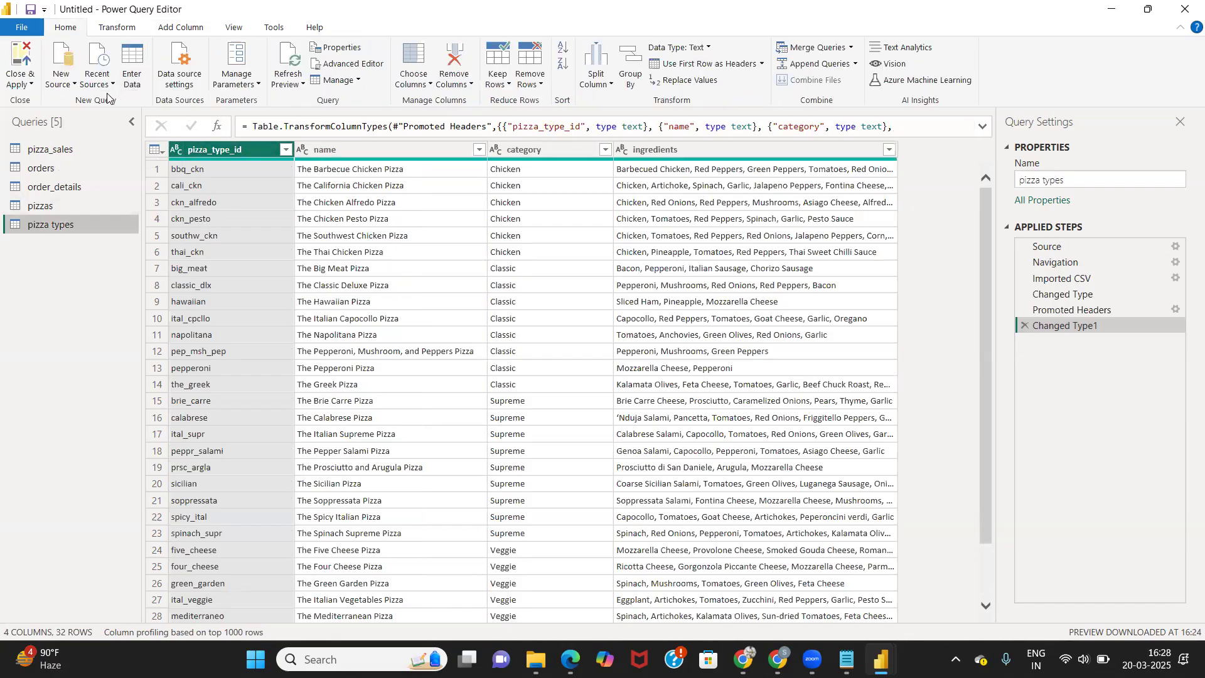
left_click(119, 29)
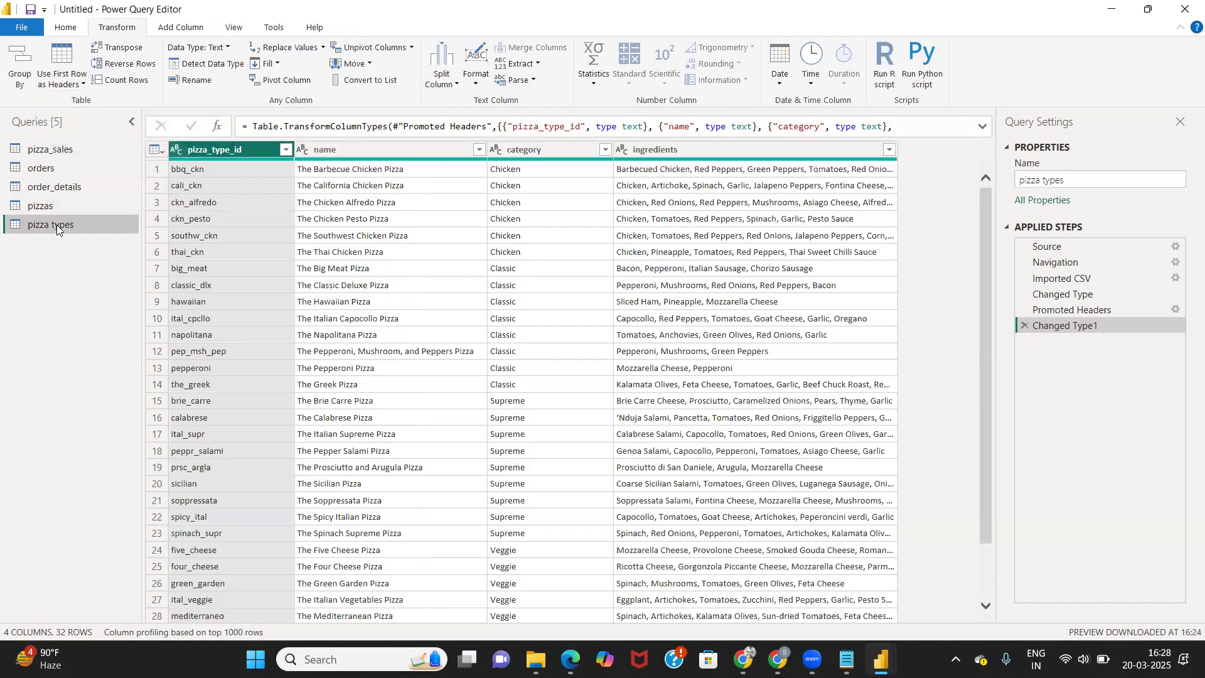
left_click(1025, 326)
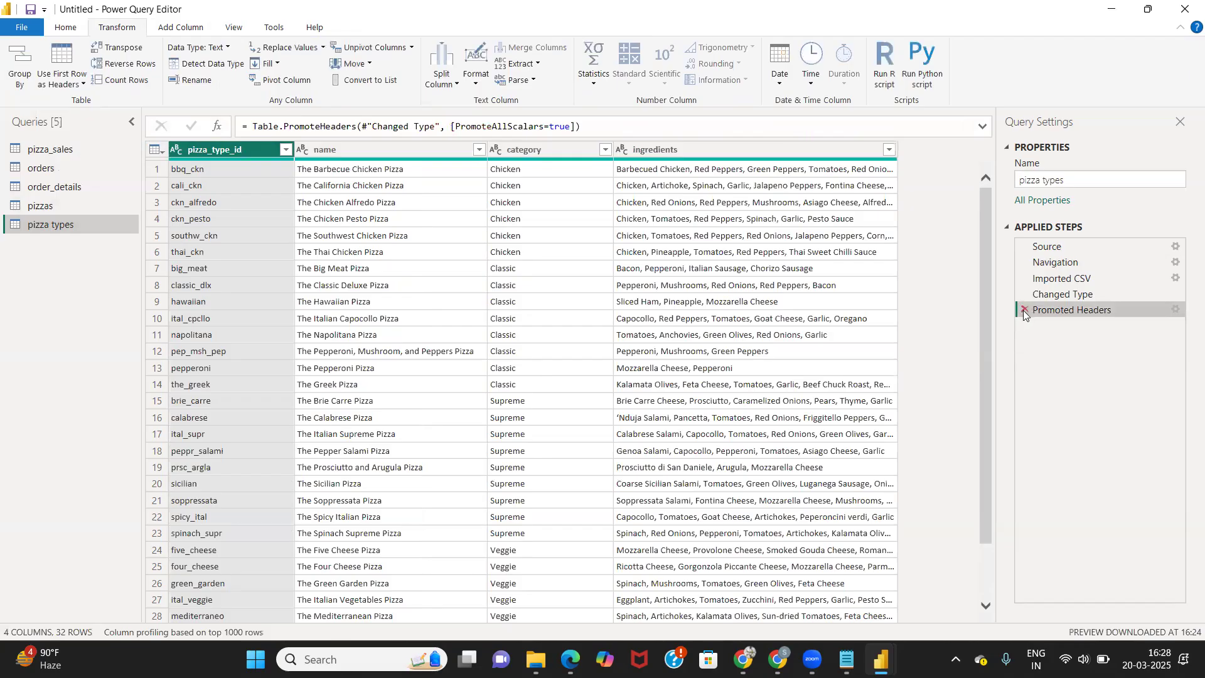
left_click(1024, 310)
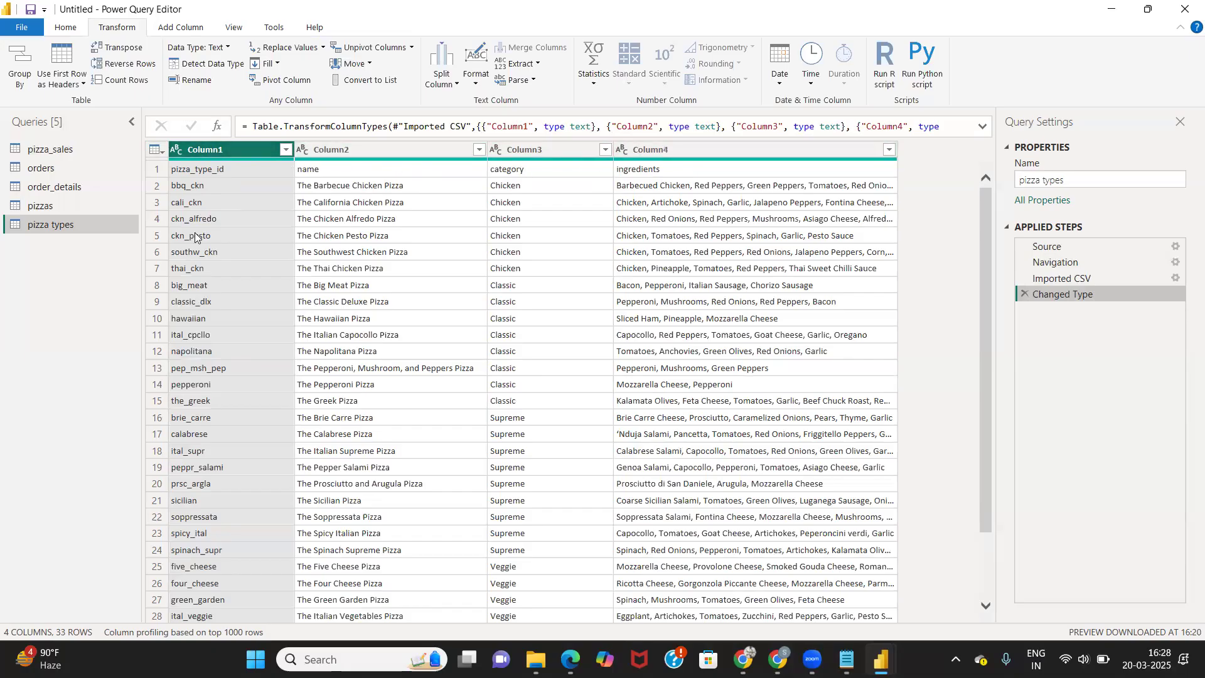
Step: Use the first row of the pizza types query as its column headers
double_click(227, 149)
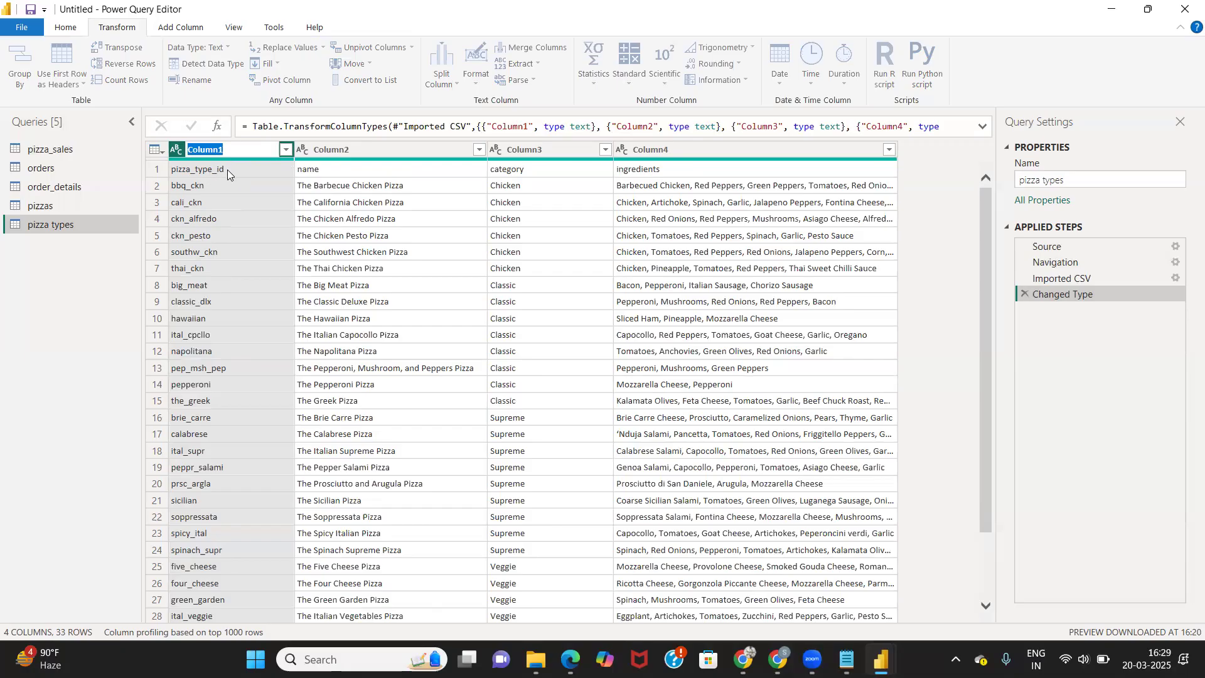
key("Return")
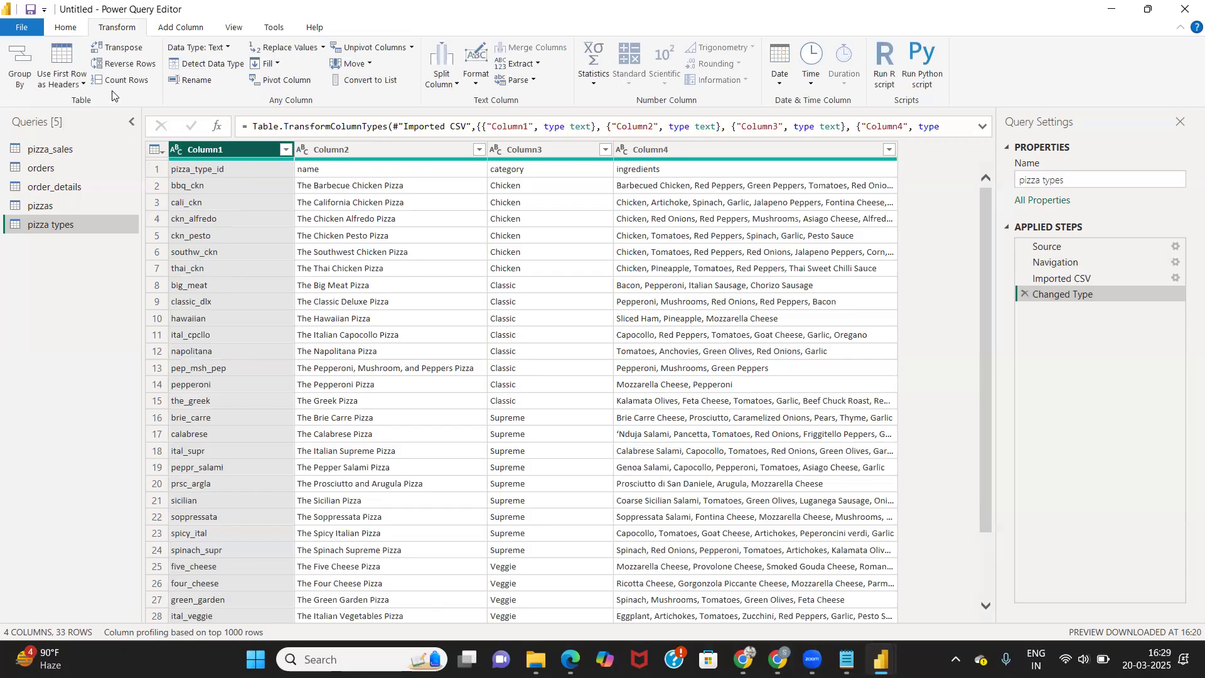
left_click(163, 151)
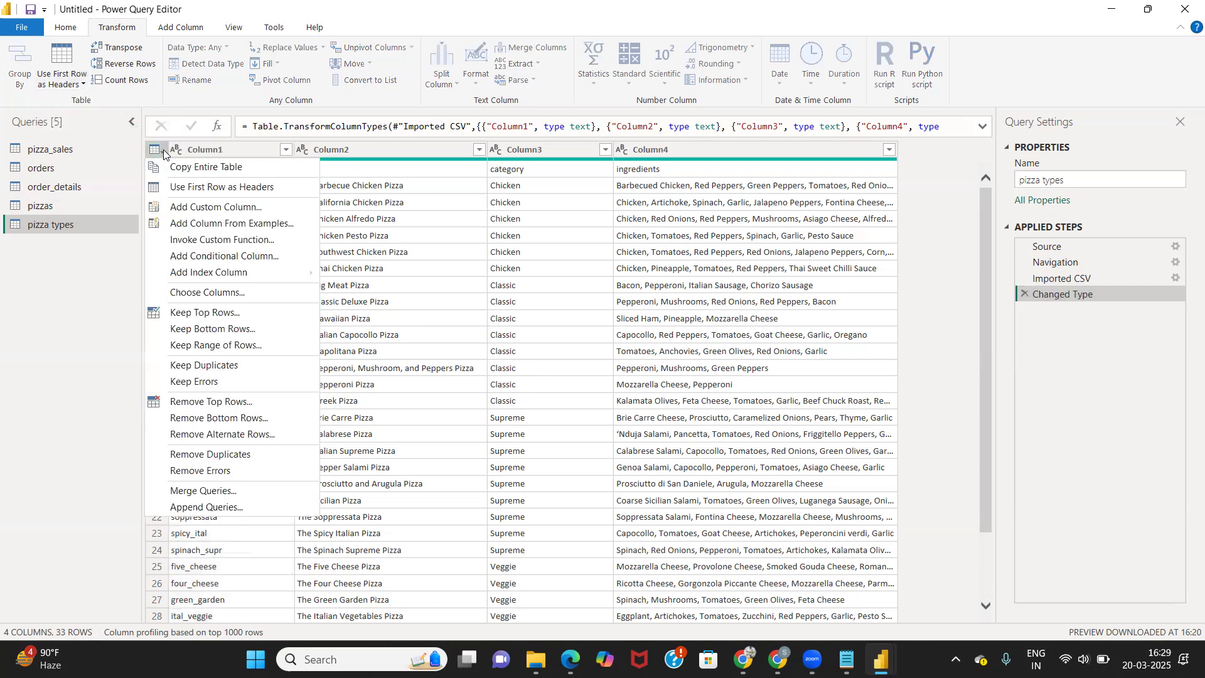
left_click(69, 68)
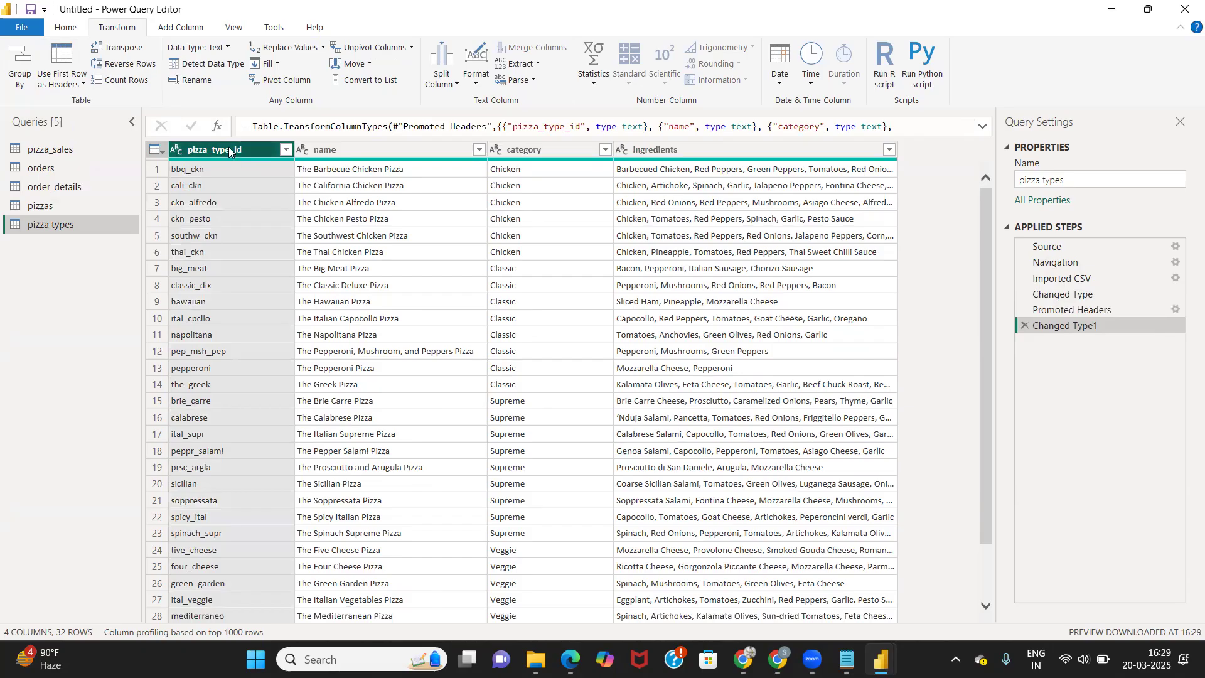
Step: Examine the filter options and listed values of the pizza_type_id column in the pizza types query
left_click(287, 150)
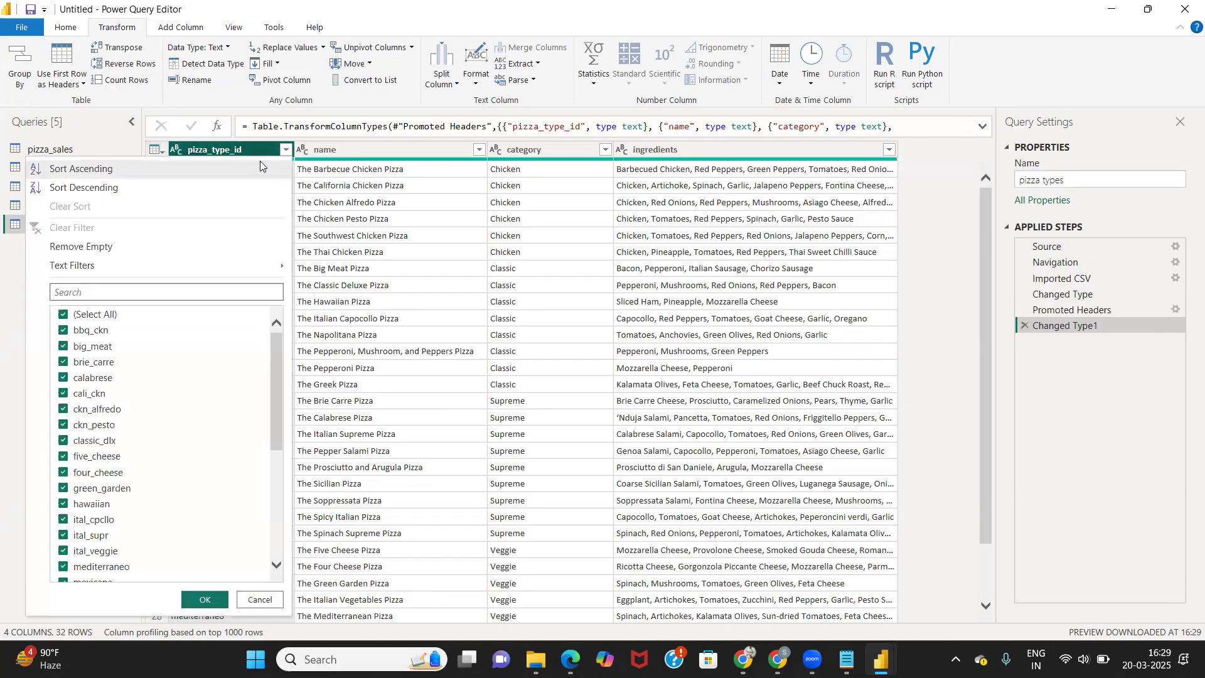
left_click(350, 218)
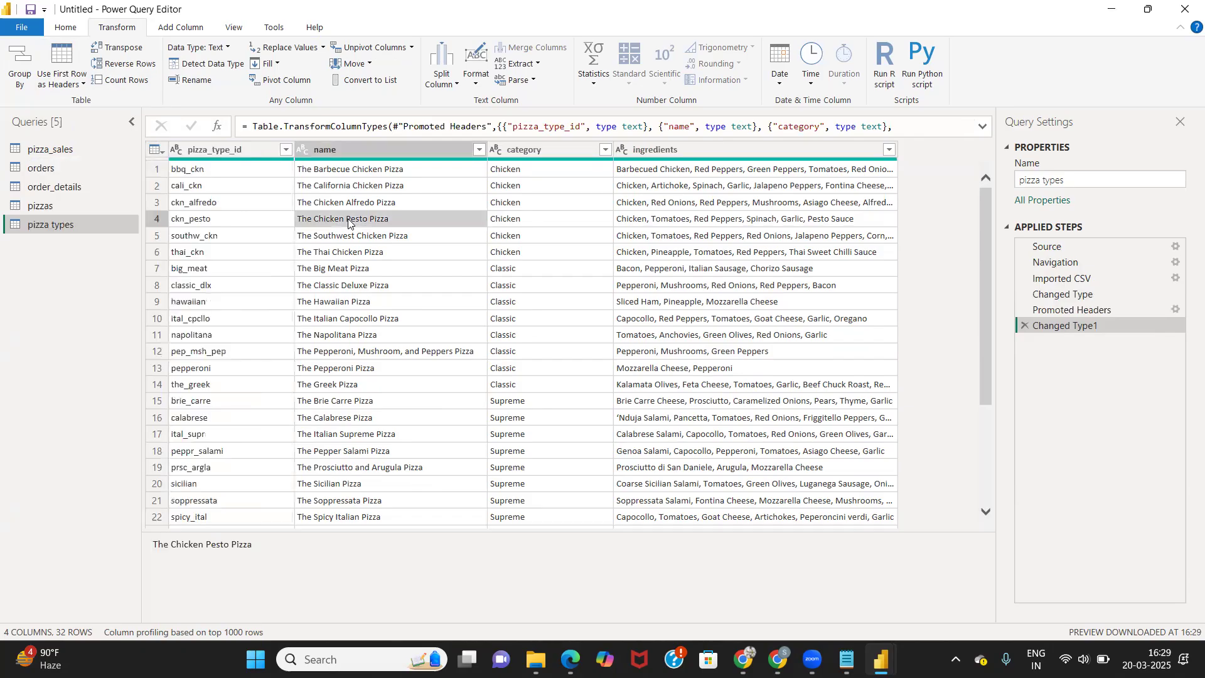
left_click(210, 168)
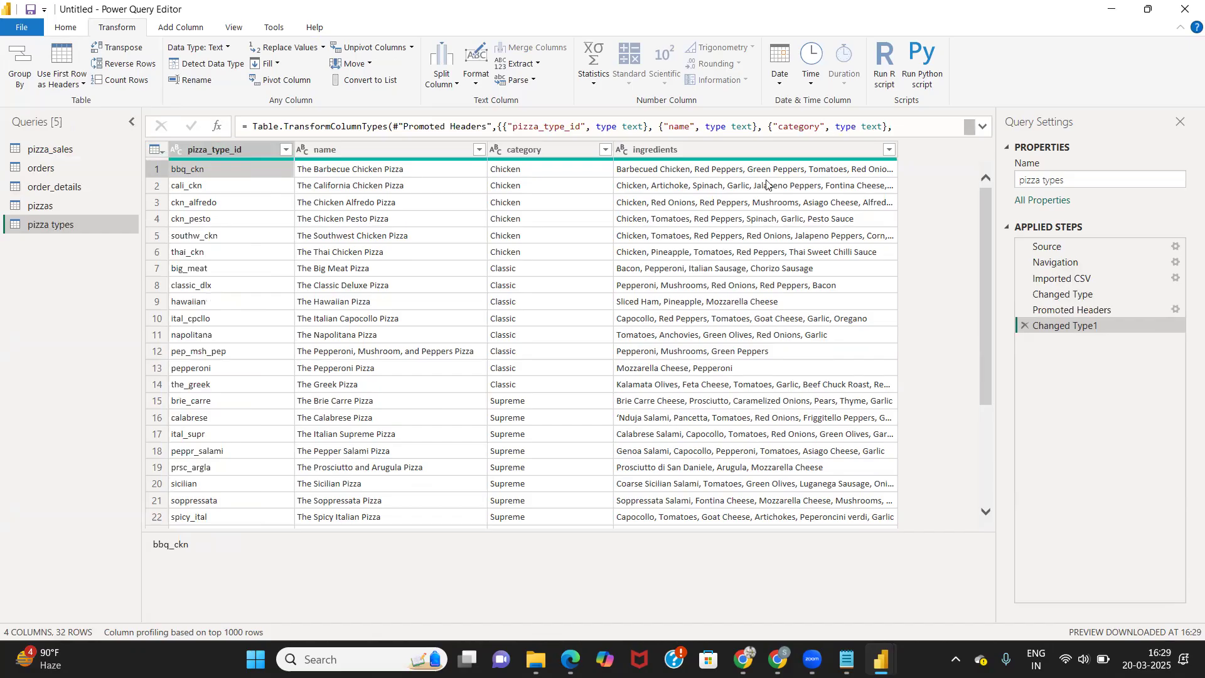
mouse_move(187, 158)
left_click(286, 149)
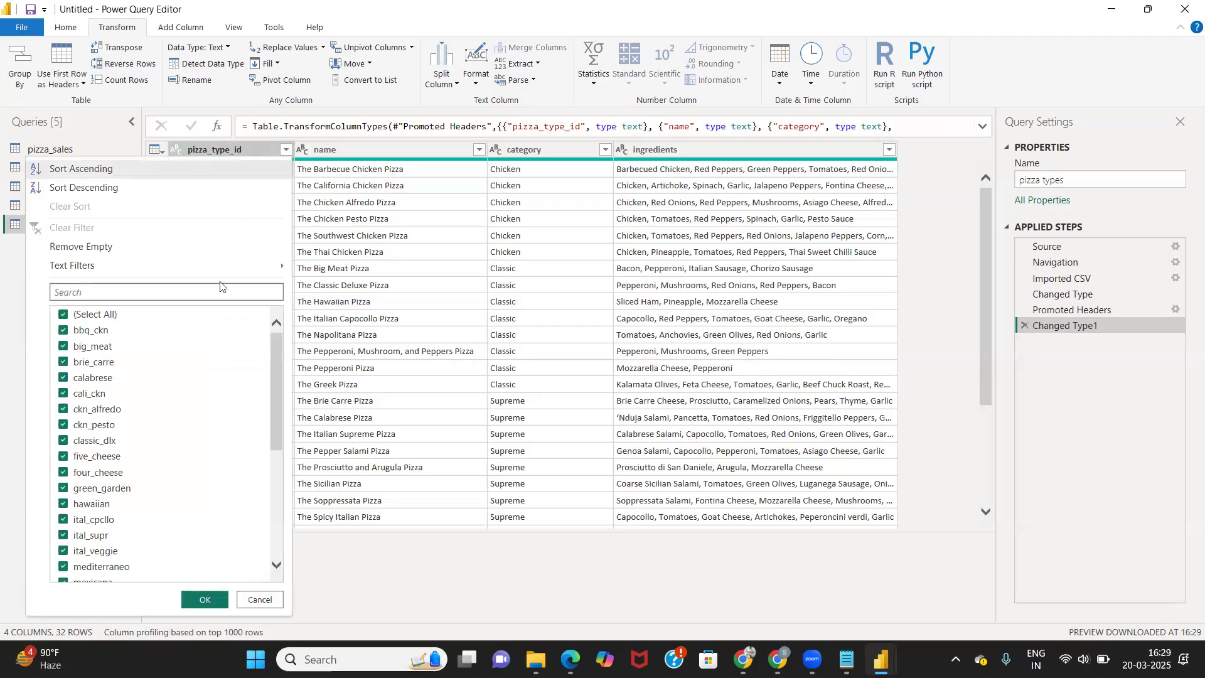
left_click(346, 269)
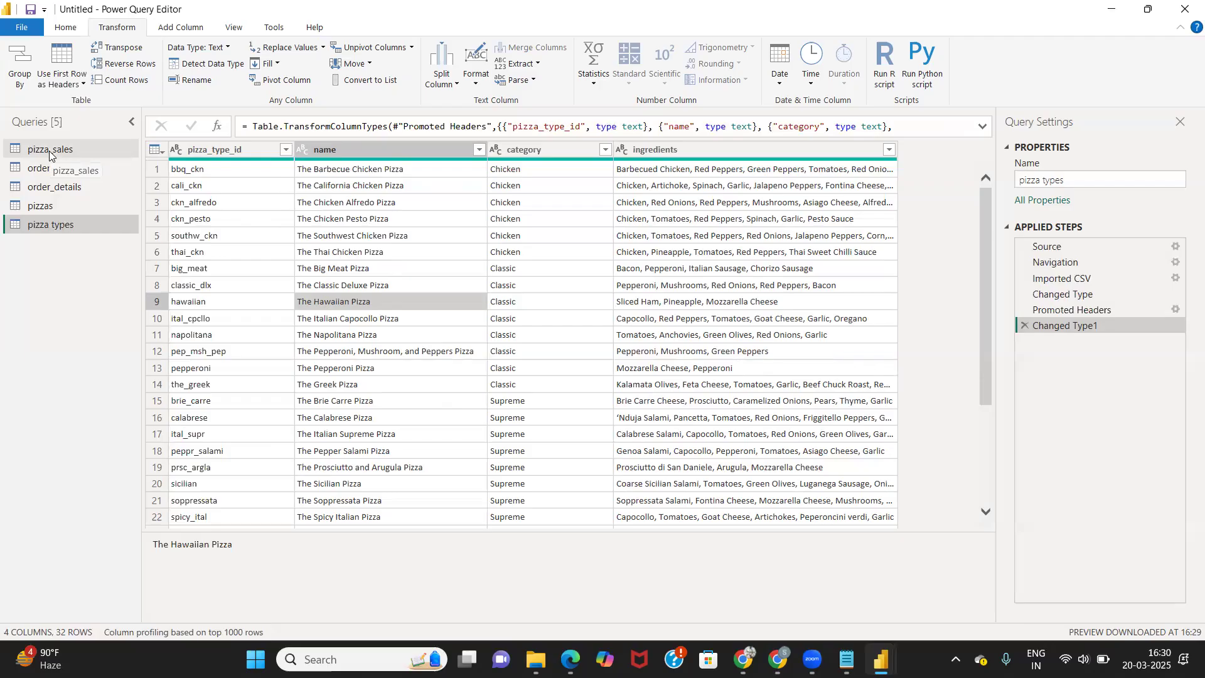
Step: Add a new column with the name of the month, based on the date column of the orders query
left_click(57, 167)
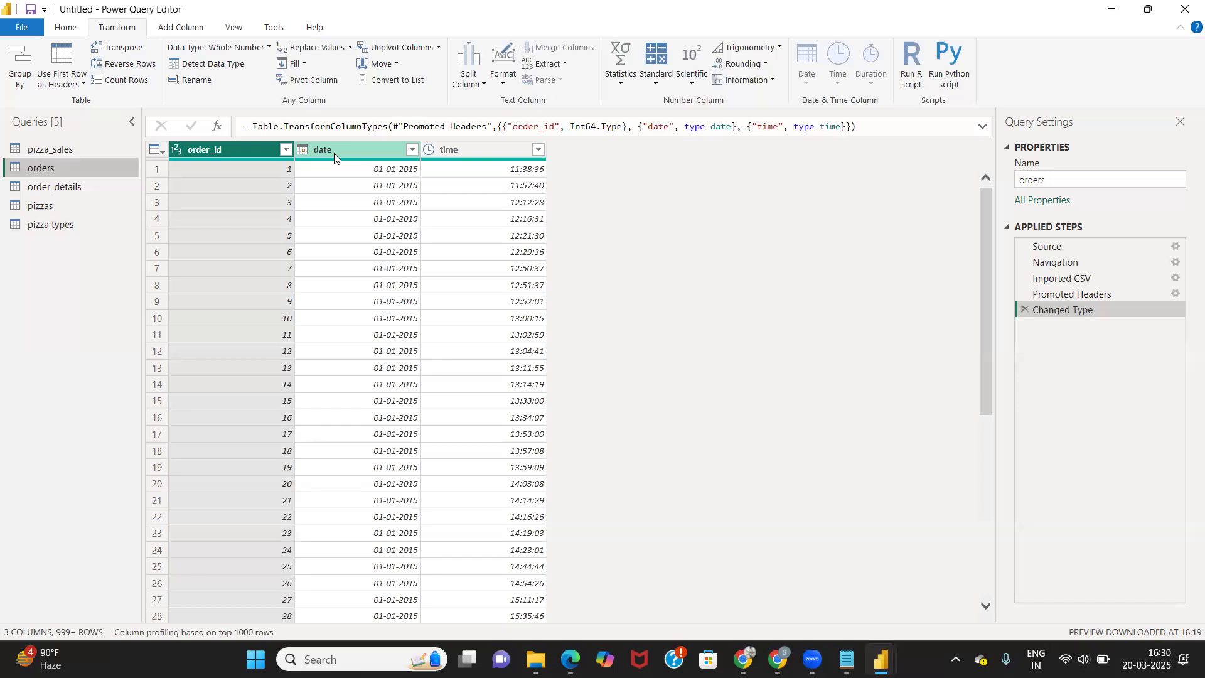
left_click(334, 153)
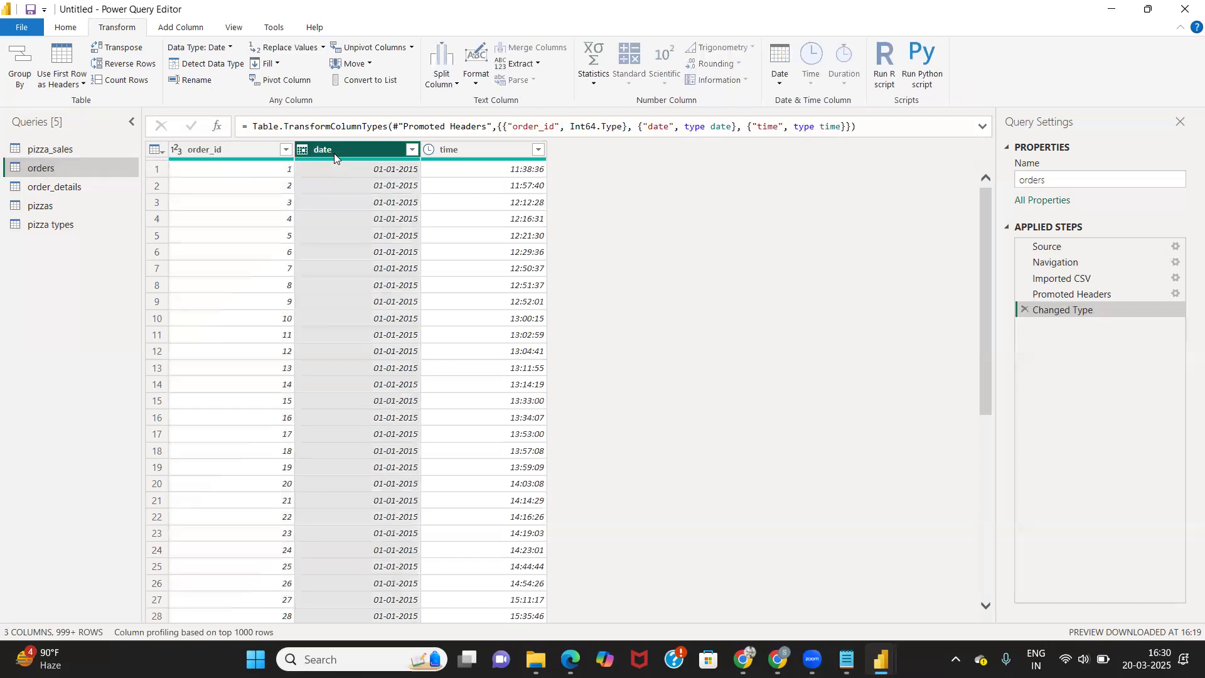
left_click(197, 29)
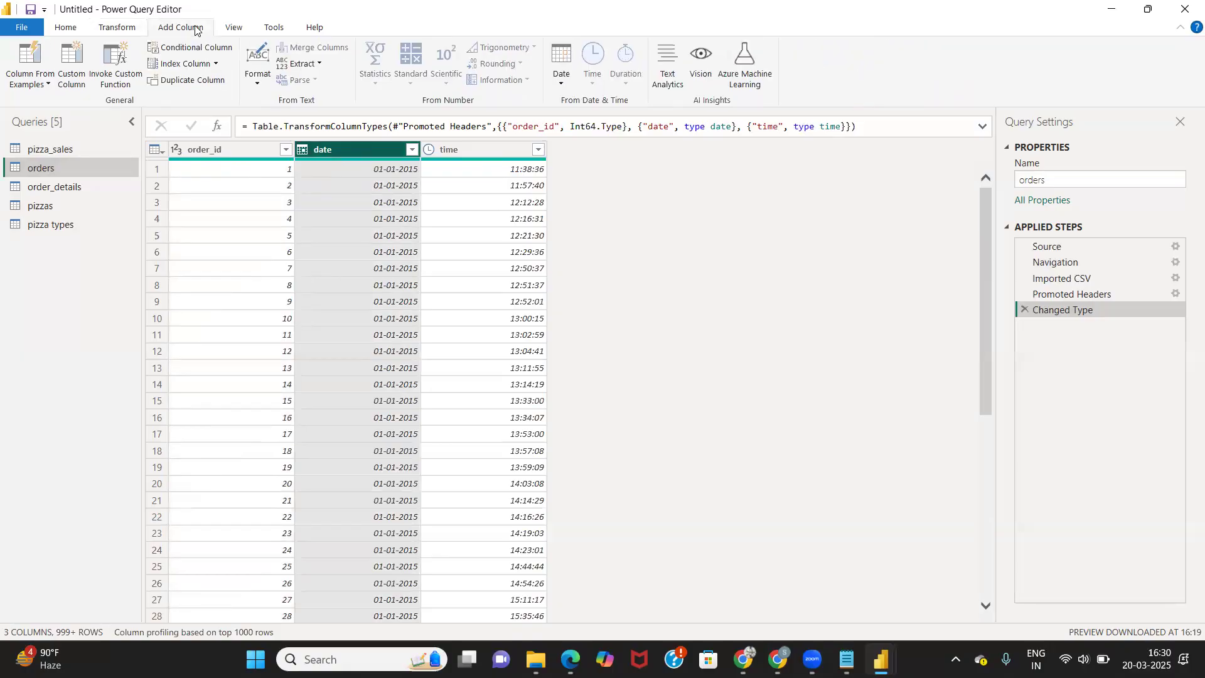
left_click(564, 83)
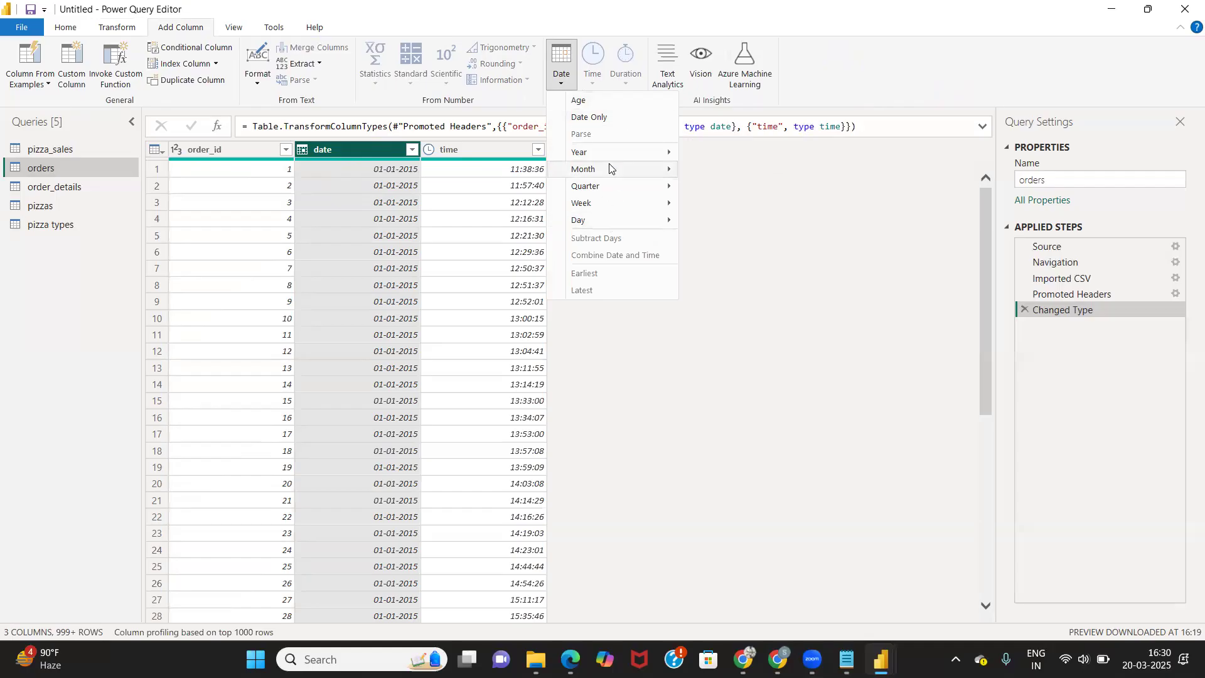
mouse_move(609, 169)
mouse_move(641, 158)
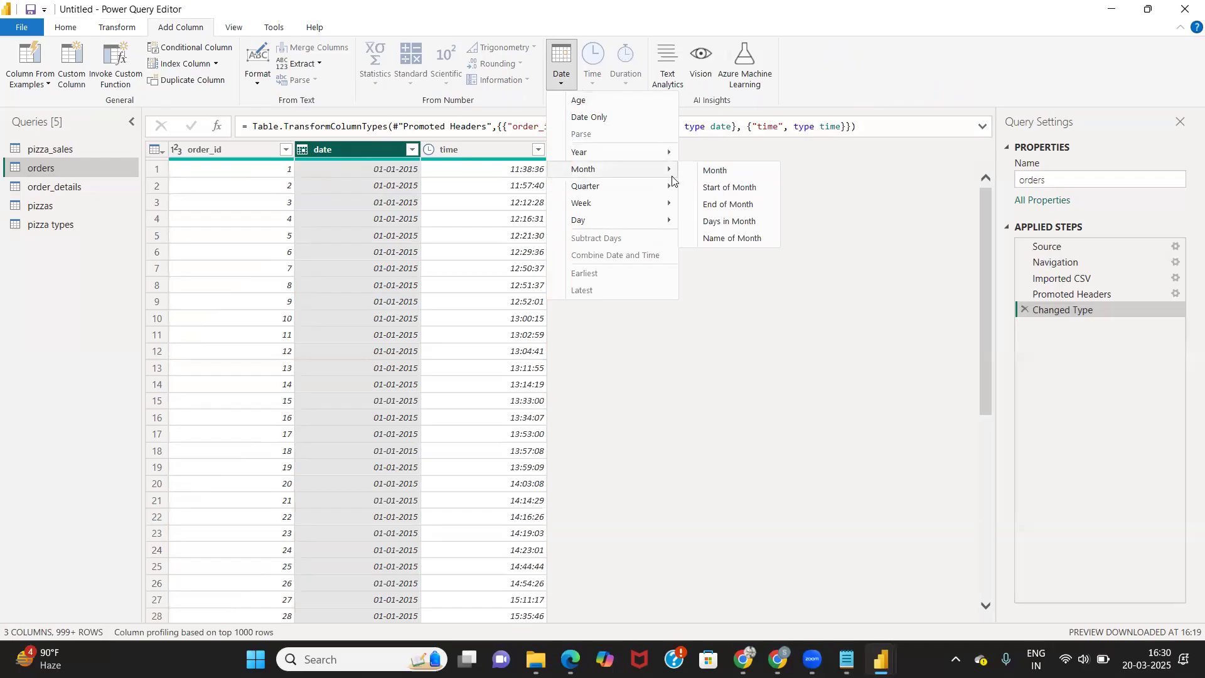
left_click(731, 239)
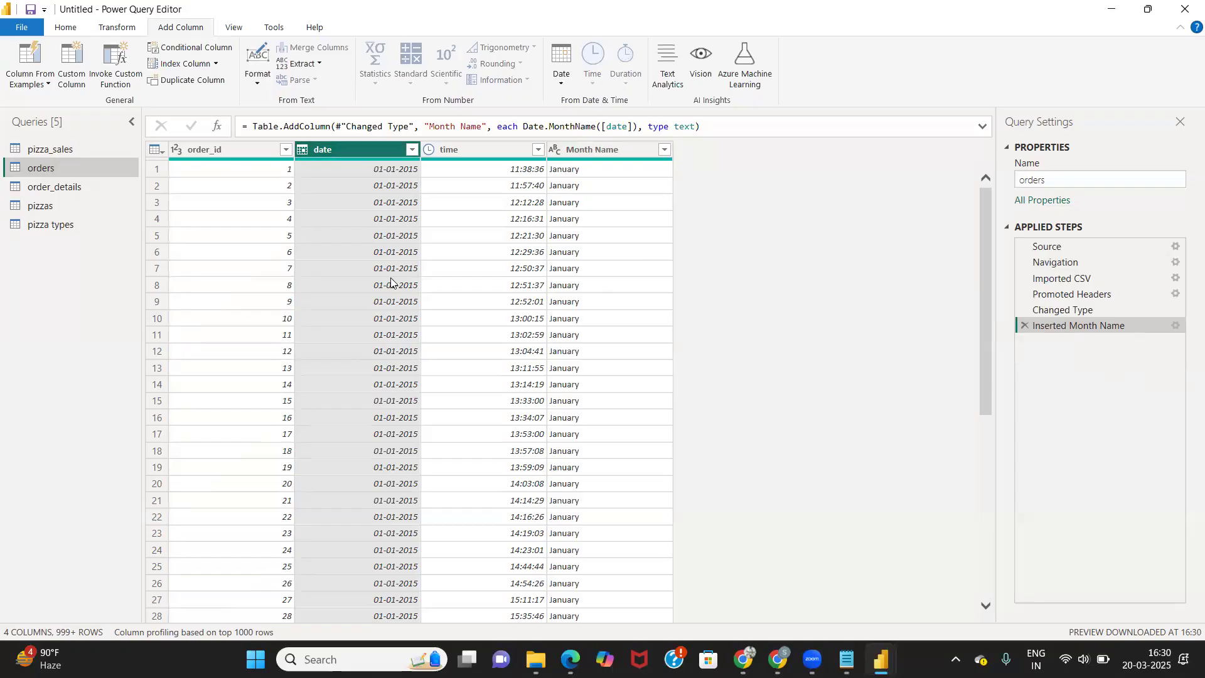
scroll(390, 277, "down", 14)
scroll(365, 201, "up", 14)
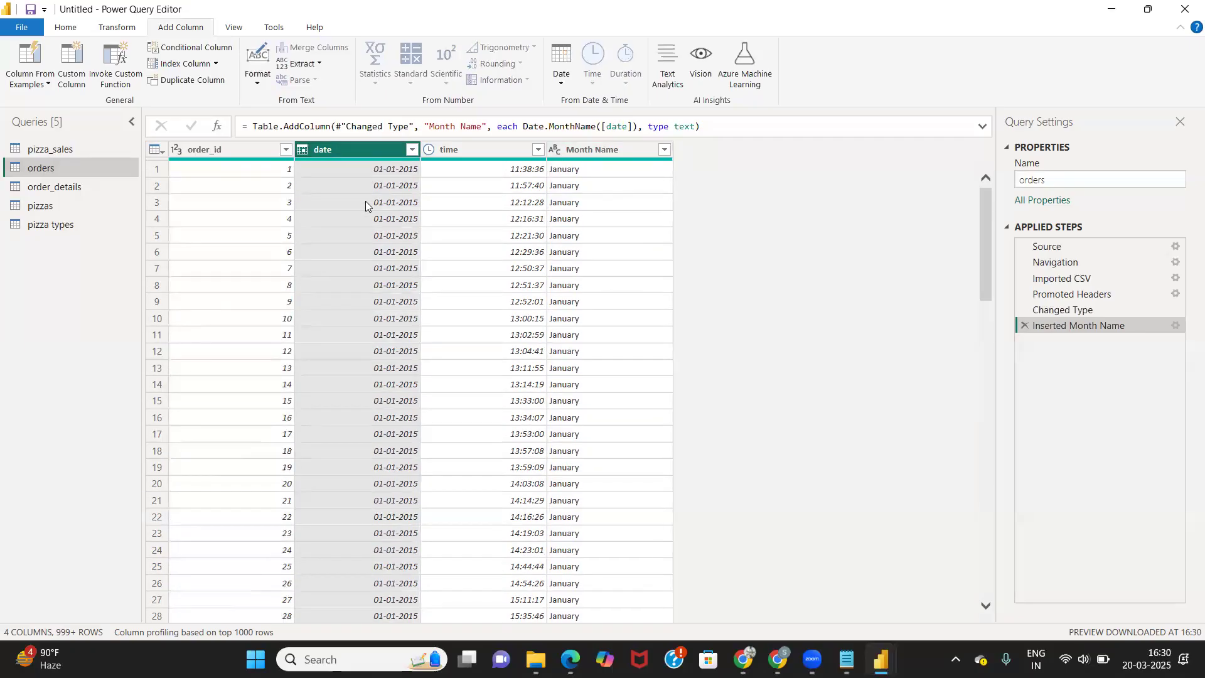
Step: Add a new column with the hour extracted from the time column of the orders query
left_click(517, 150)
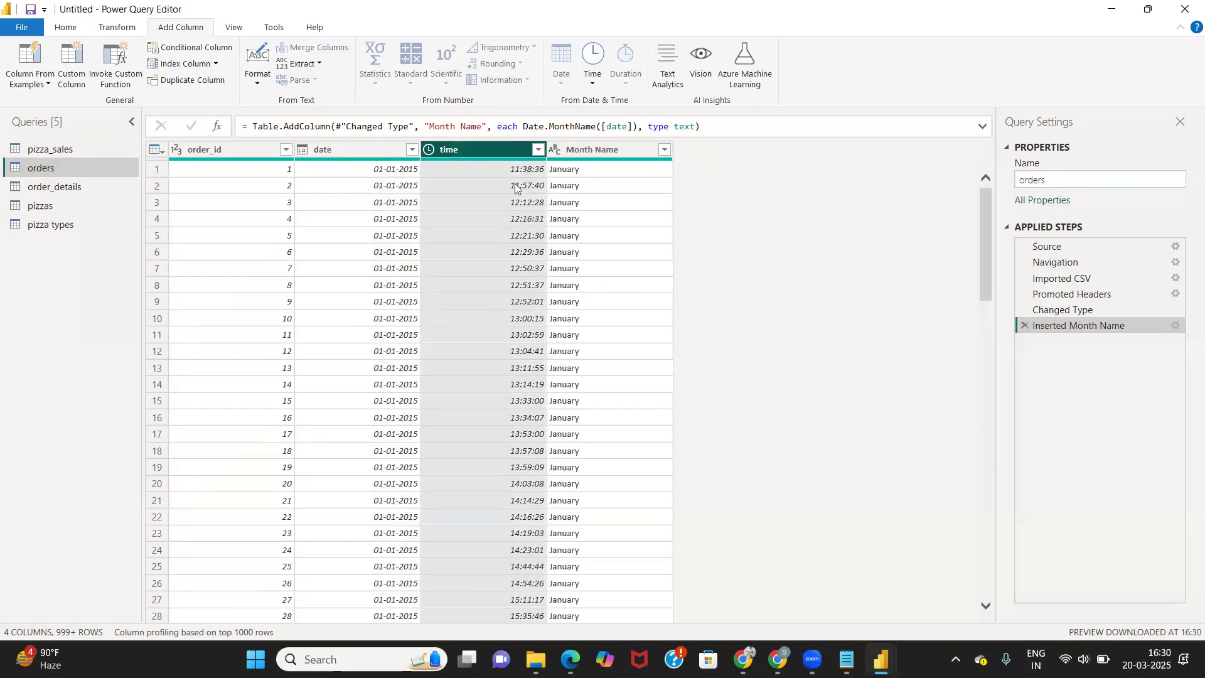
left_click(593, 81)
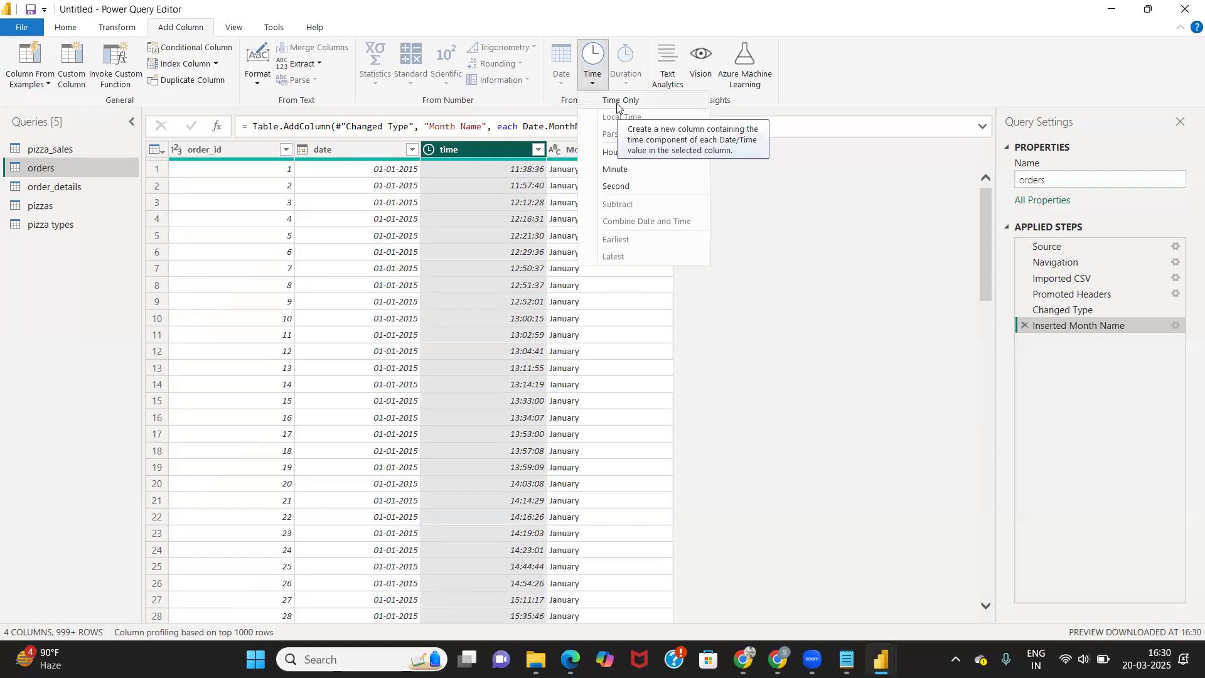
mouse_move(640, 161)
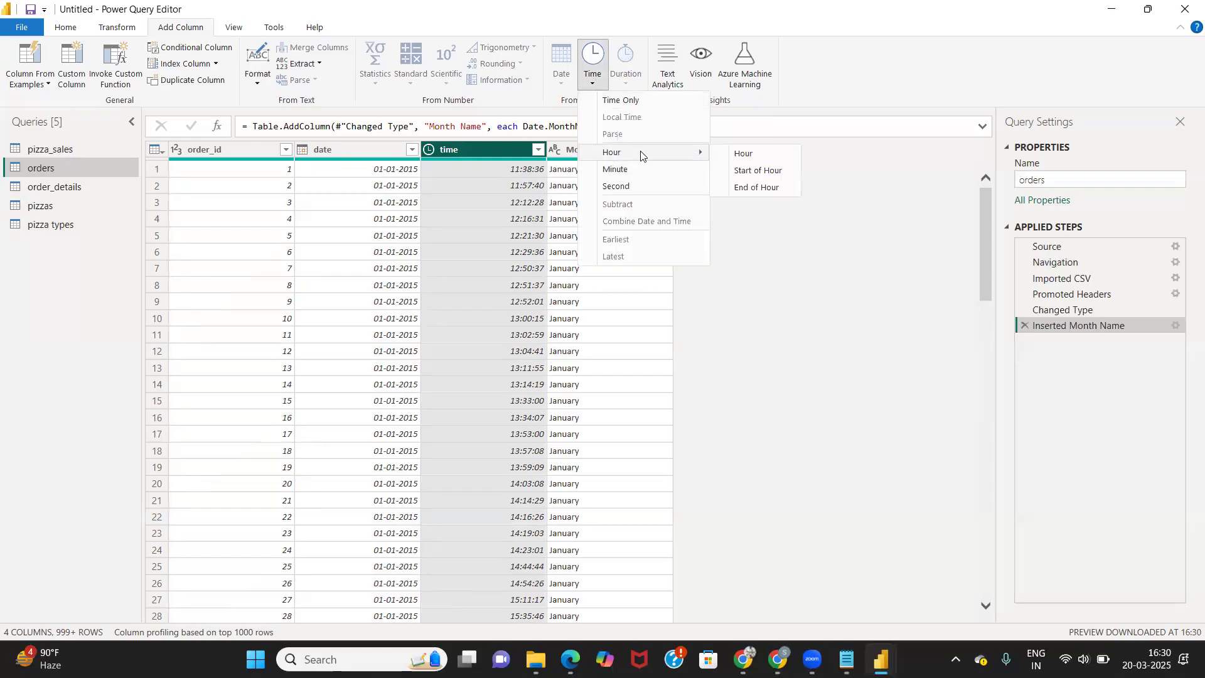
left_click(745, 154)
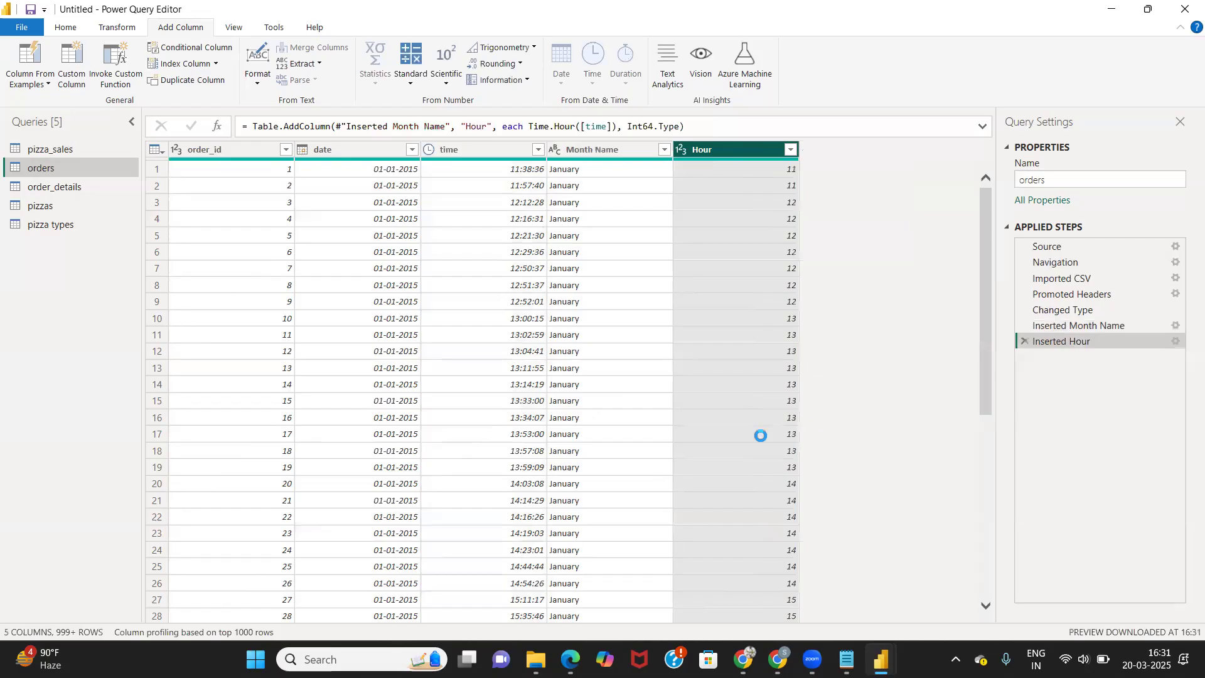
scroll(752, 257, "down", 3)
scroll(752, 264, "up", 5)
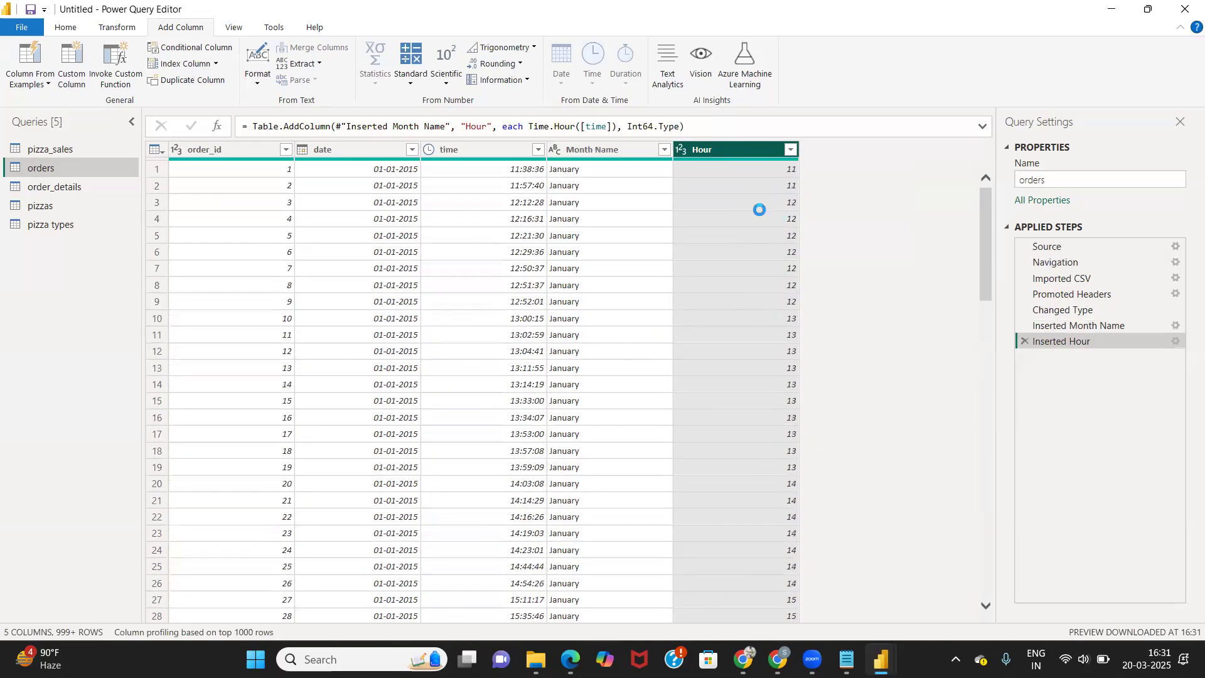
scroll(718, 232, "down", 3)
scroll(718, 232, "down", 7)
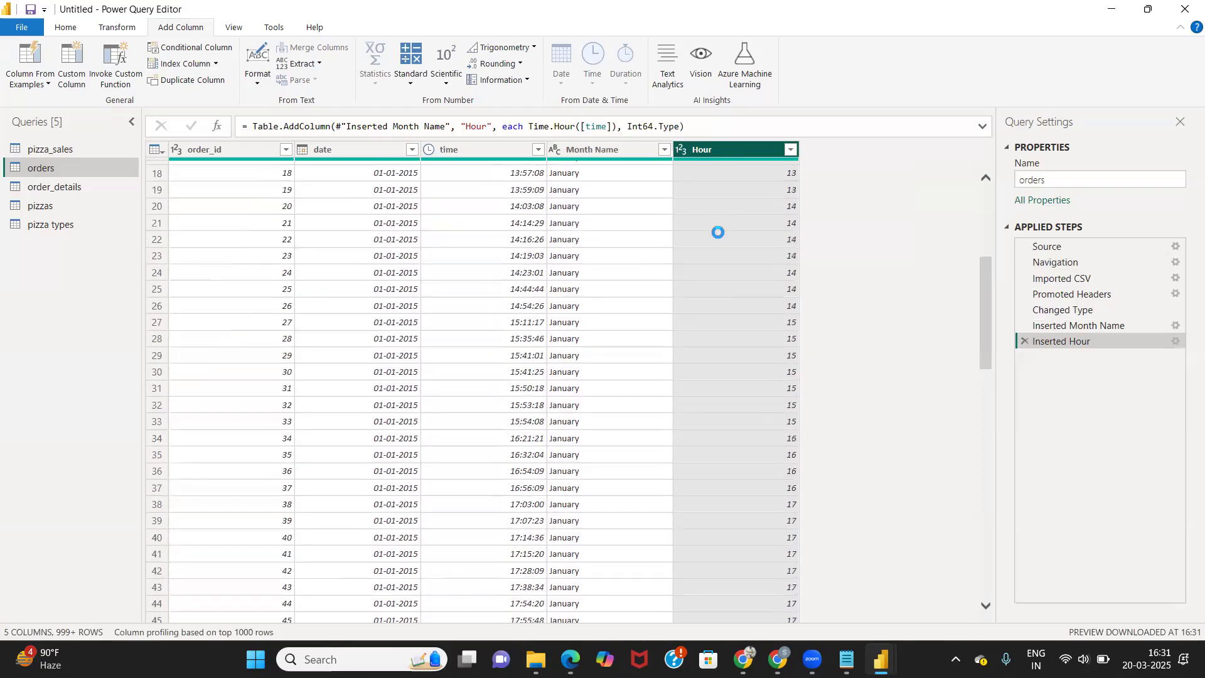
scroll(717, 232, "up", 8)
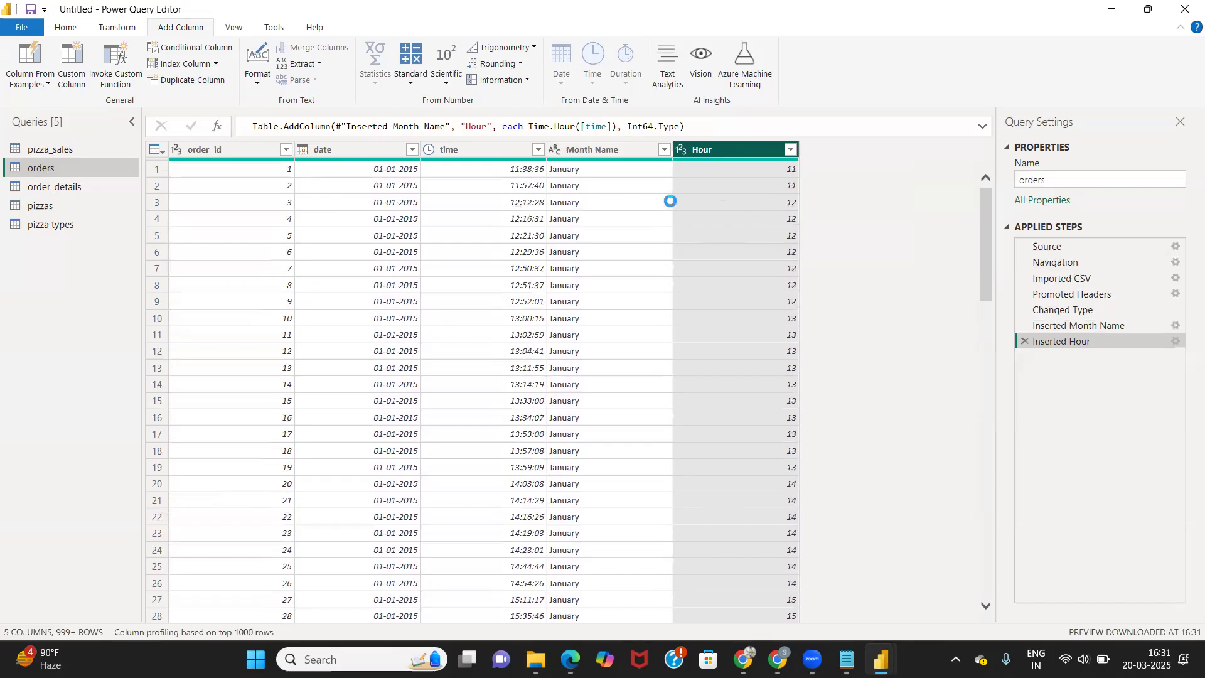
Step: Review the orders rows with the added Month Name and Hour columns, and open the order_details query
left_click(520, 151)
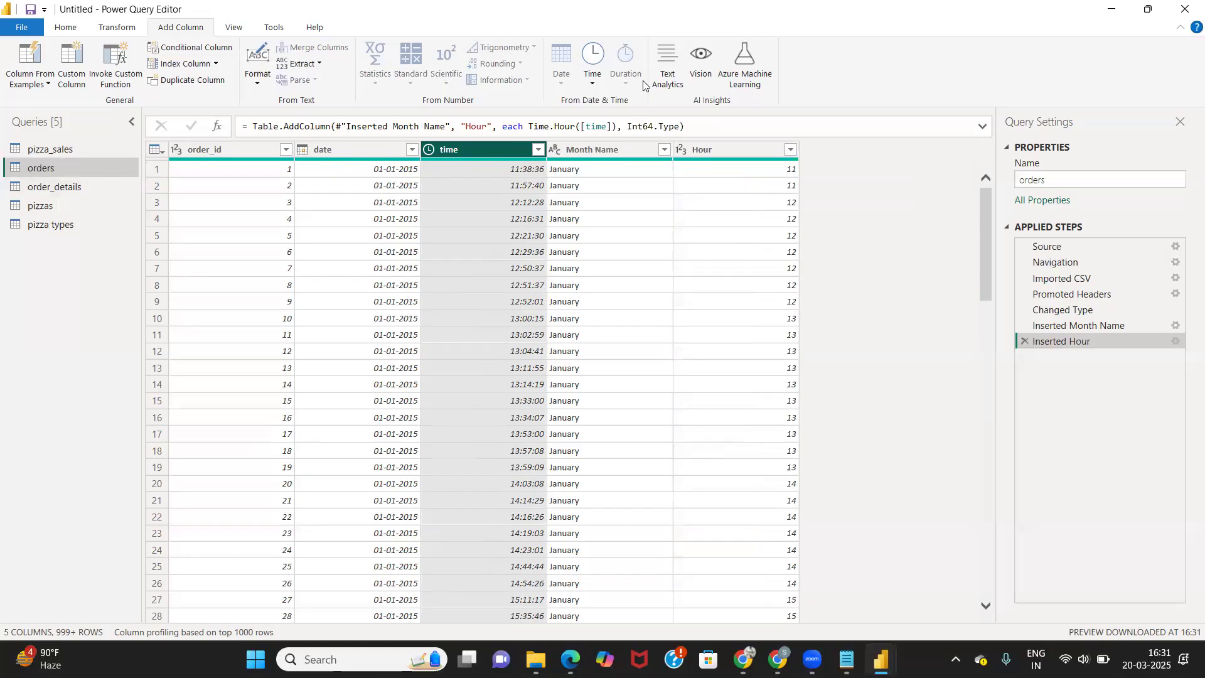
left_click(57, 187)
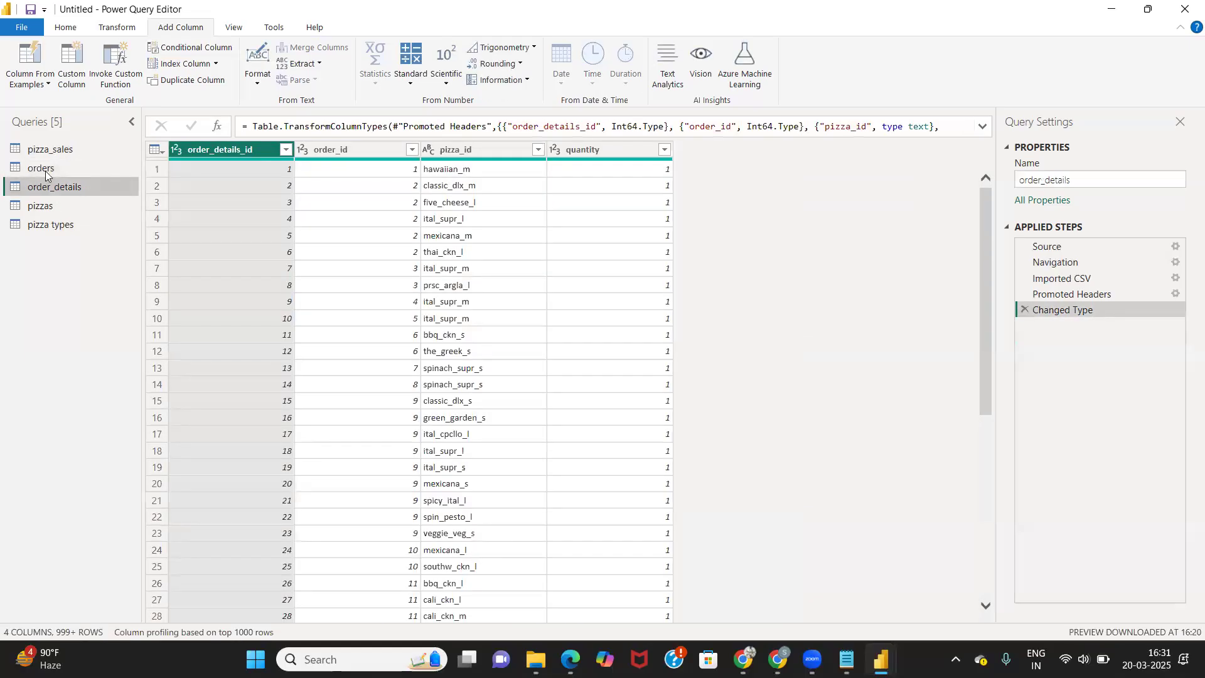
left_click(46, 171)
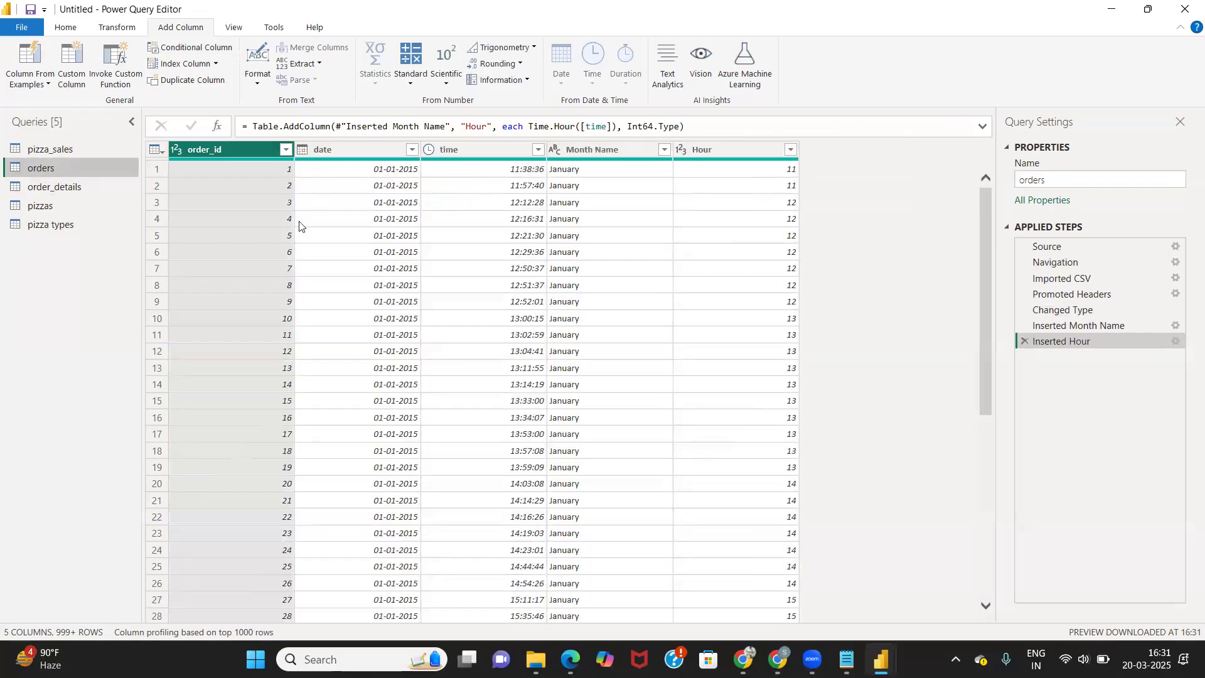
scroll(321, 325, "down", 20)
scroll(314, 308, "up", 12)
left_click(82, 186)
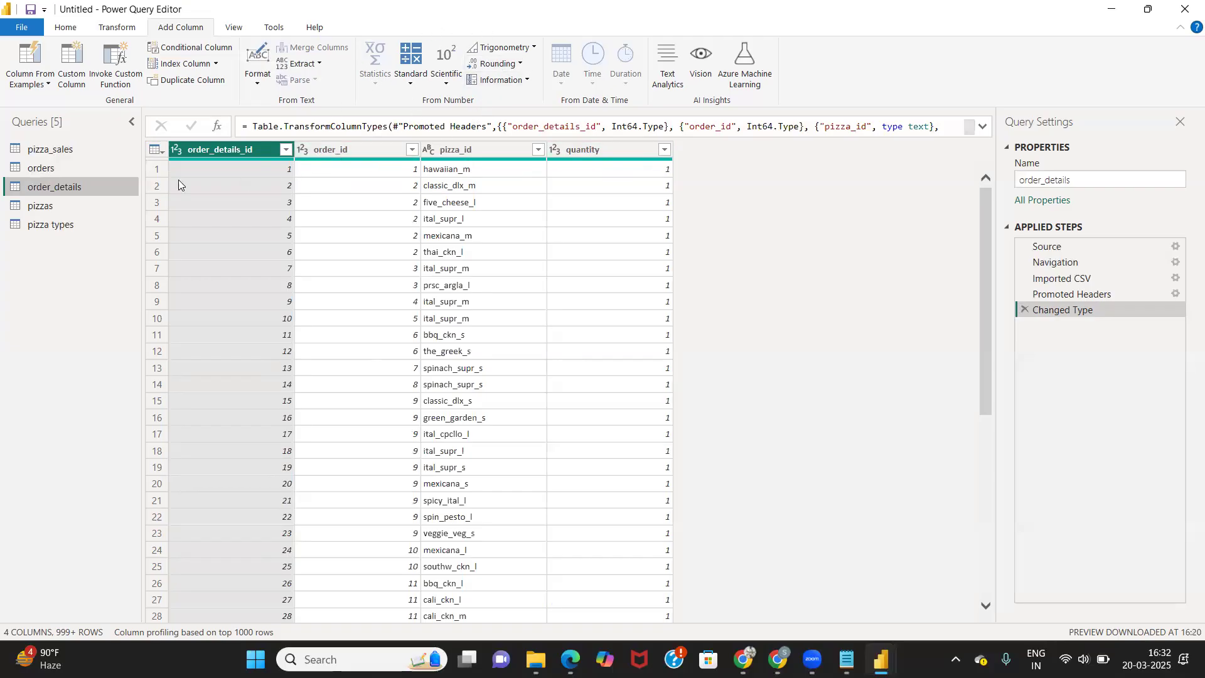
Step: Examine the time and date columns of the orders query, and the standard calculation options for order_id in order_details
left_click(51, 166)
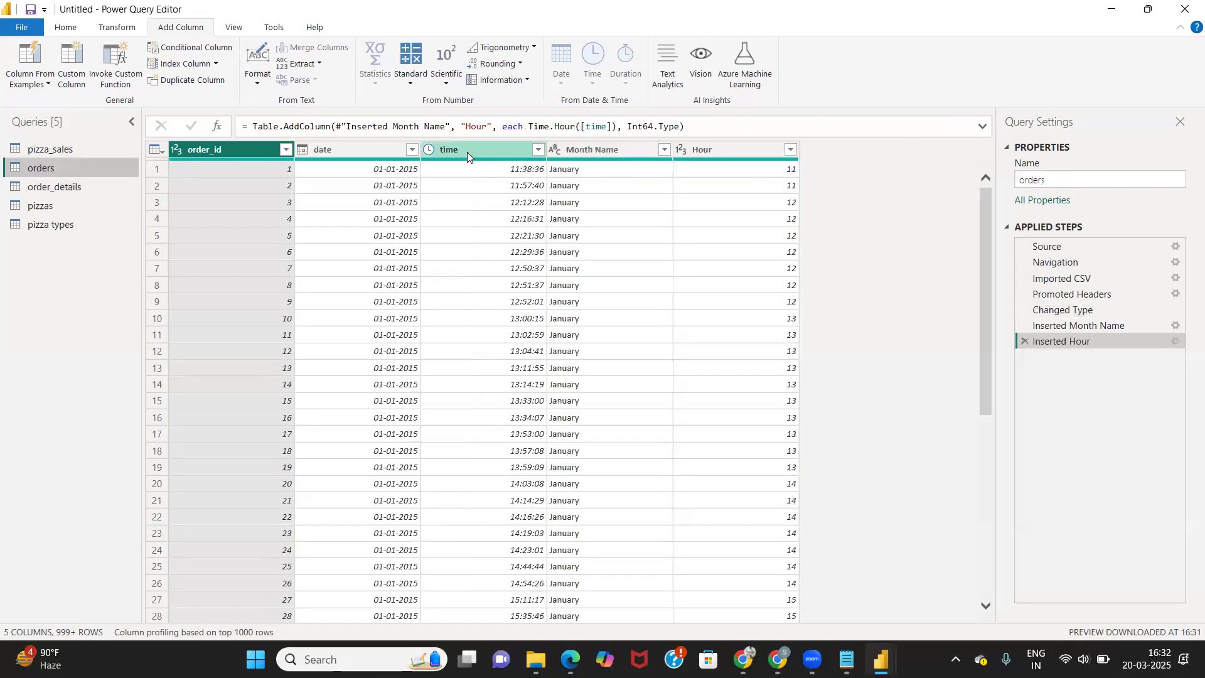
left_click(467, 152)
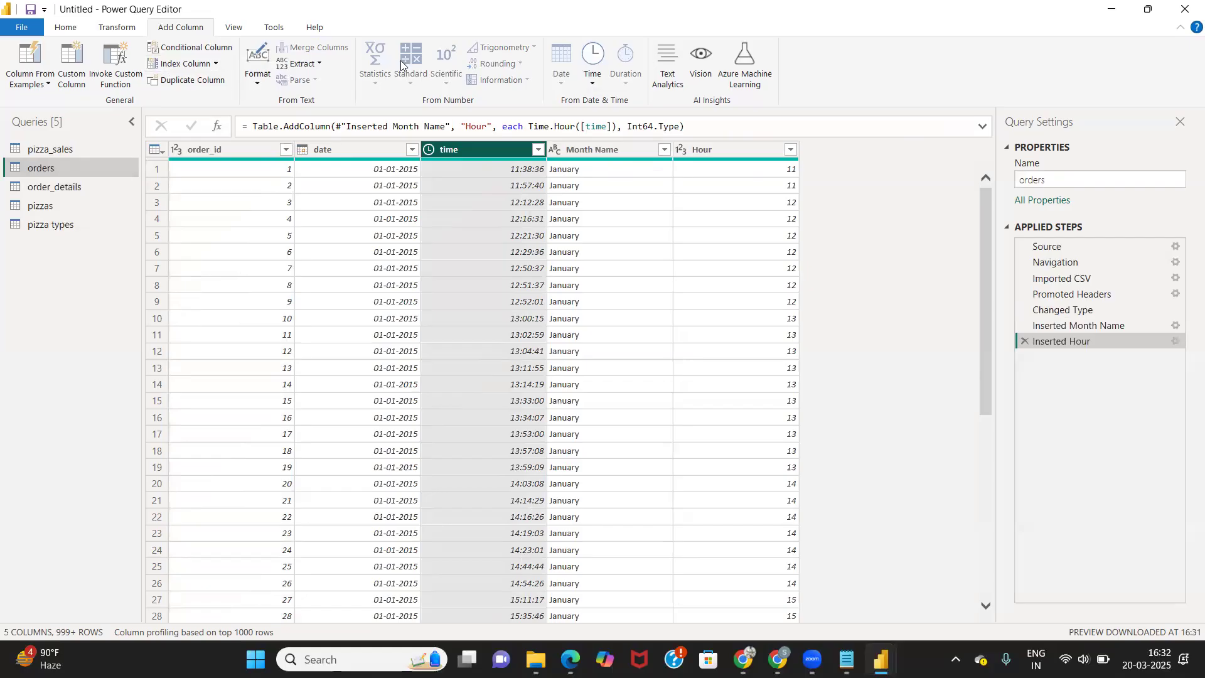
left_click(365, 144)
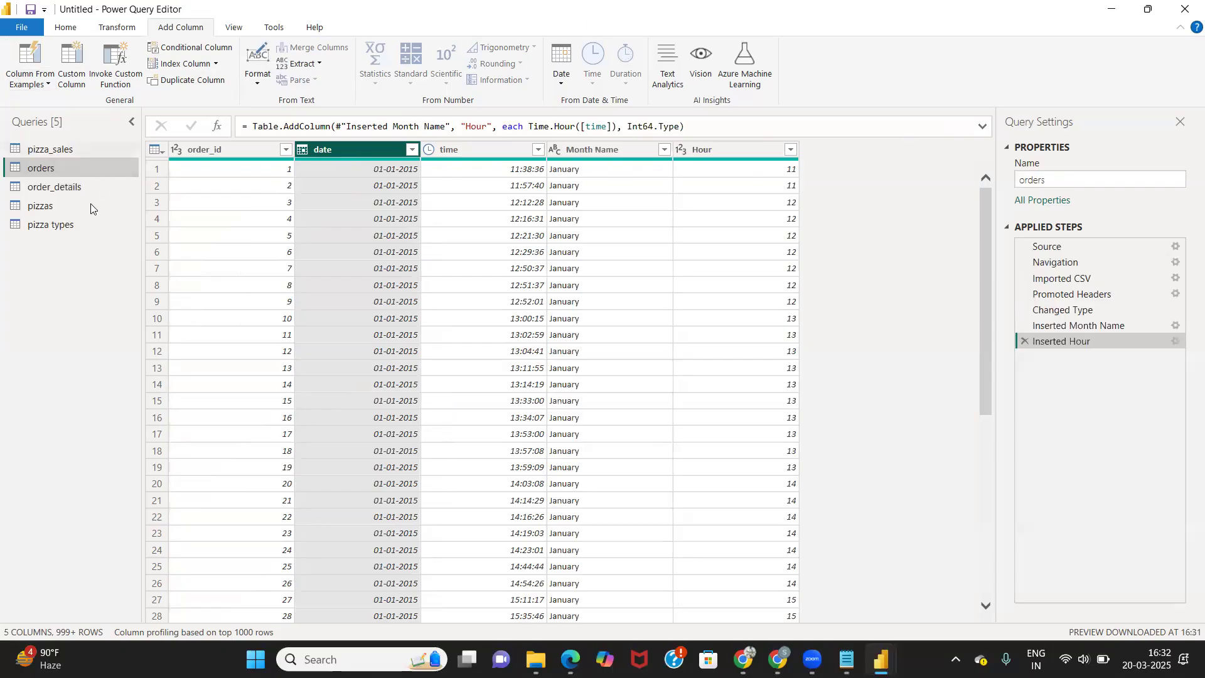
left_click(83, 186)
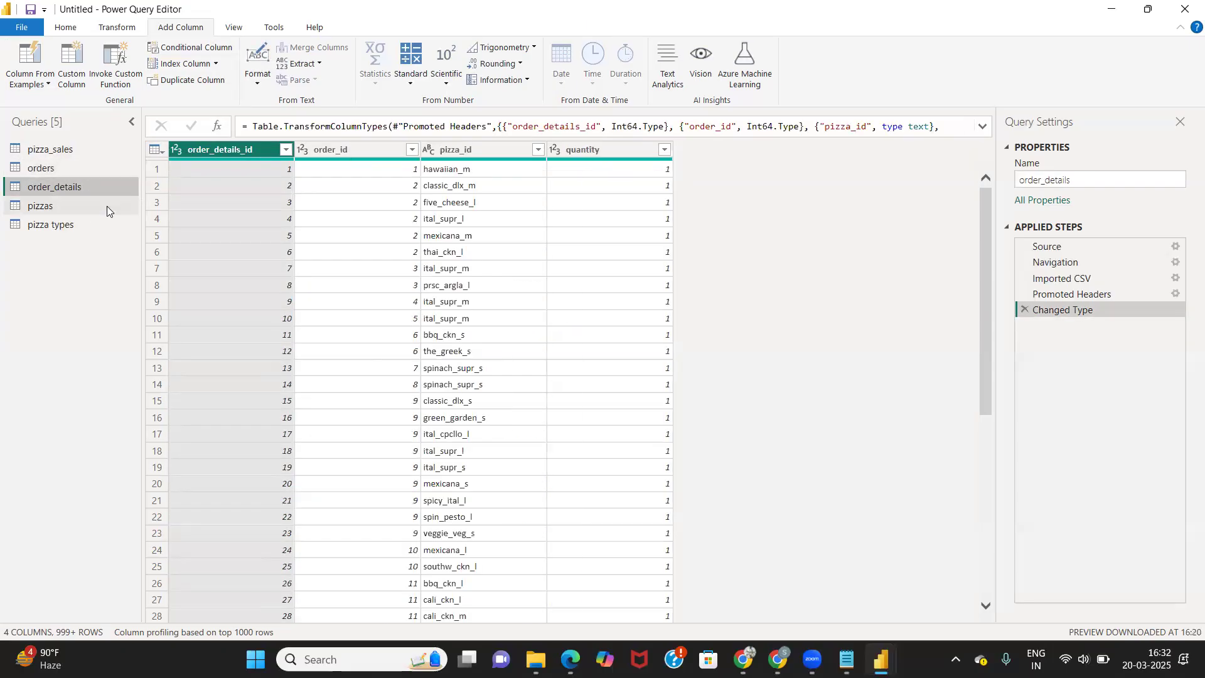
left_click(445, 153)
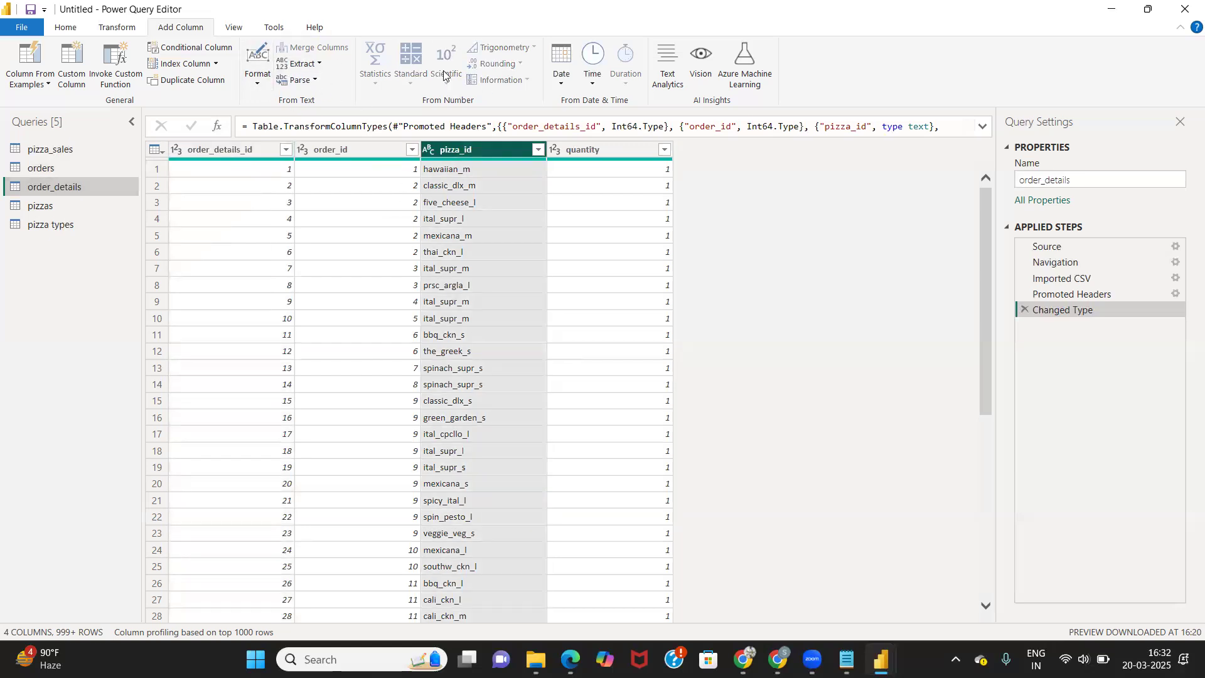
left_click(348, 149)
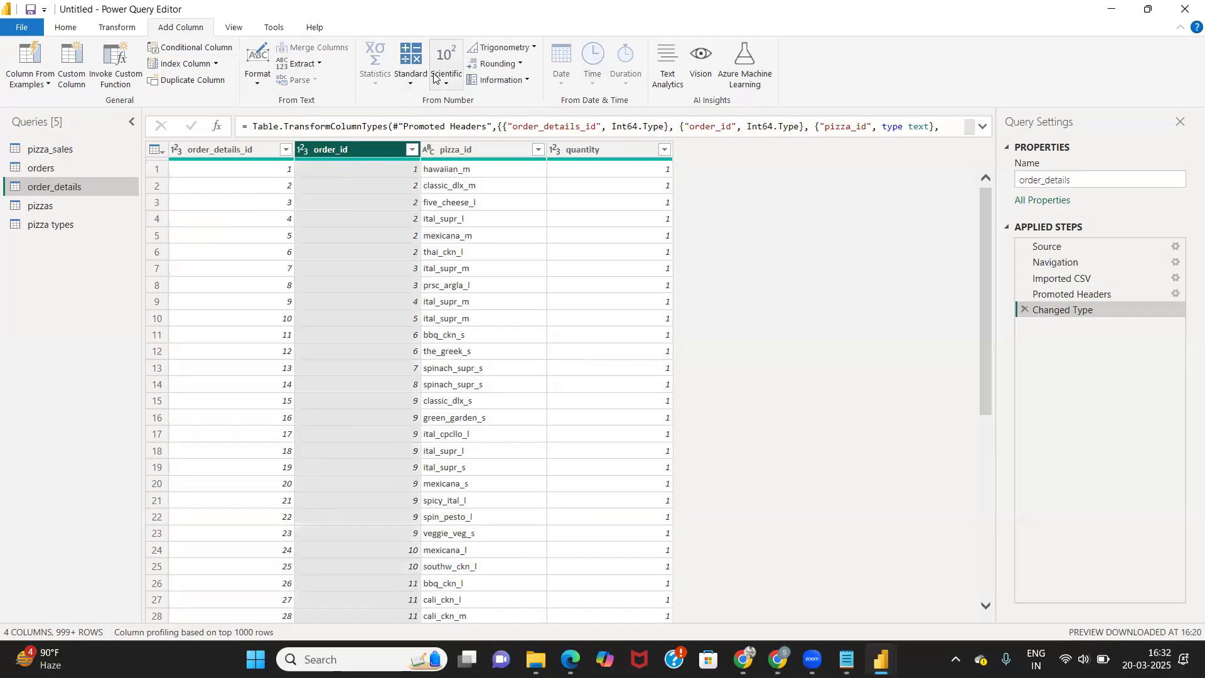
left_click(412, 84)
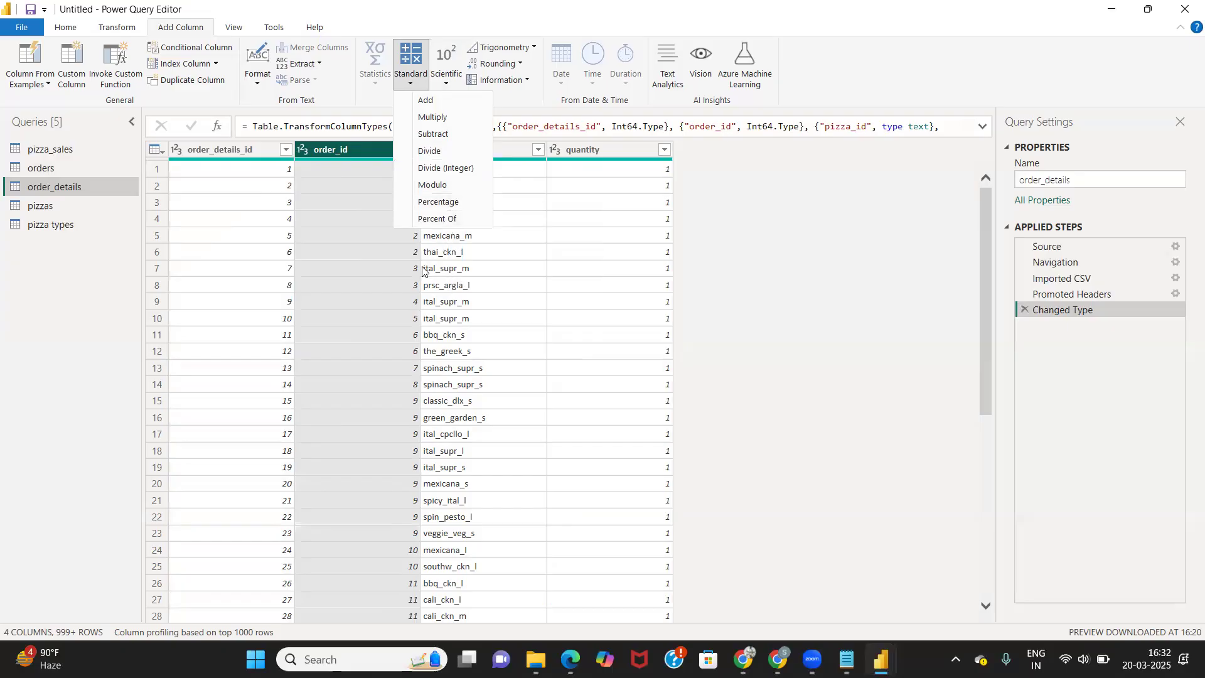
left_click(397, 302)
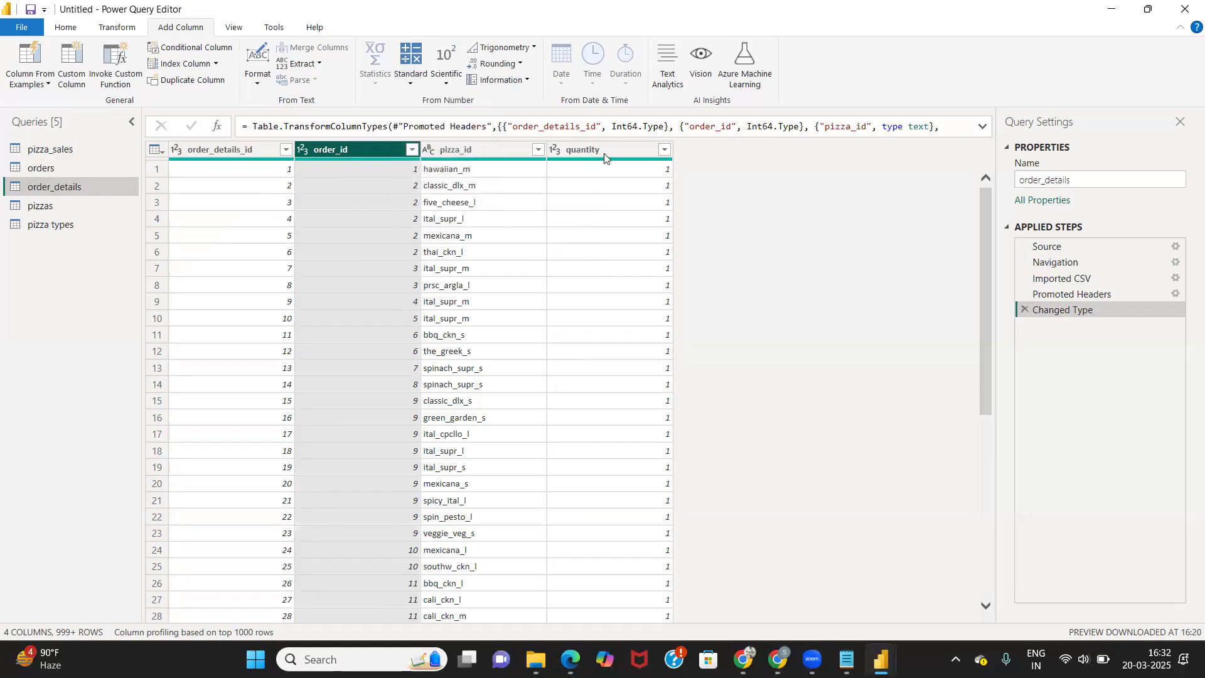
Step: Add a new column to the pizzas query with the price rounded to 0 decimal places, and look through its rows
left_click(36, 200)
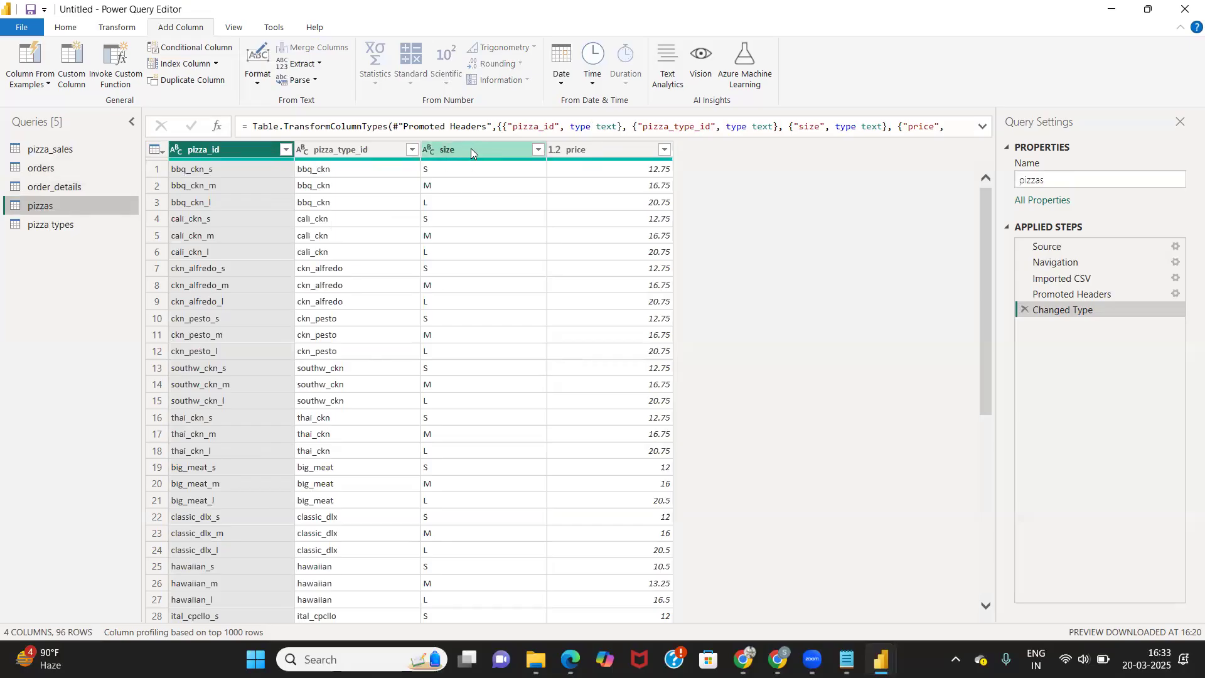
left_click(612, 150)
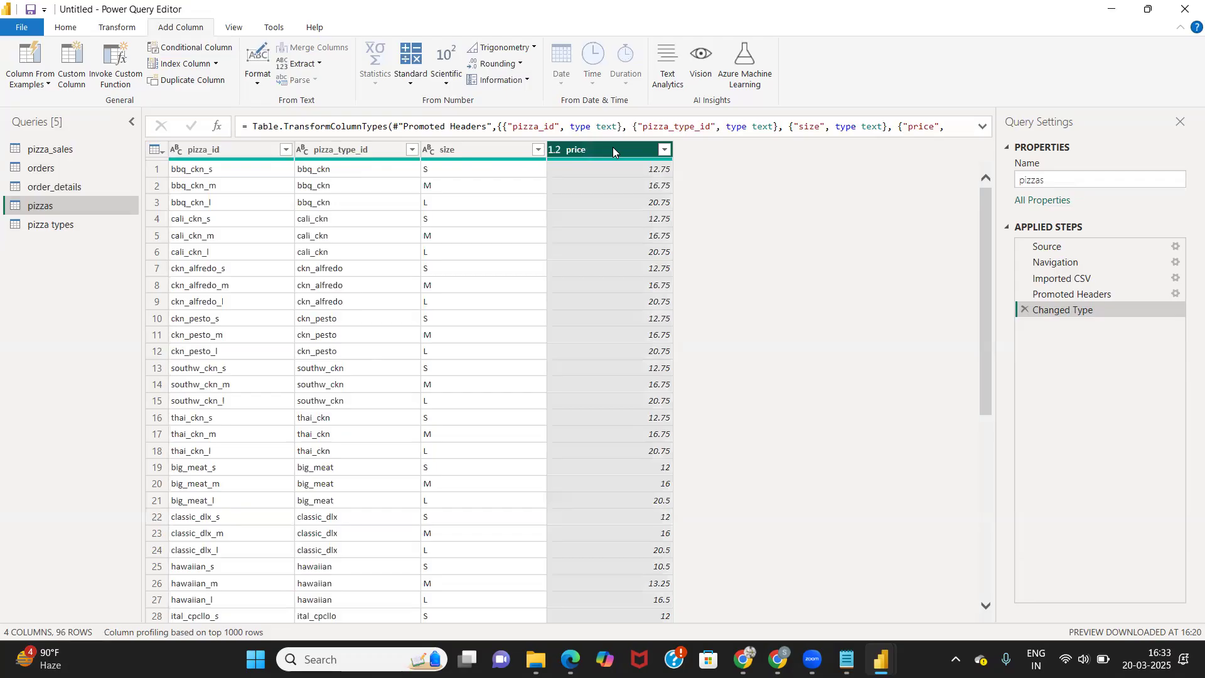
left_click(523, 68)
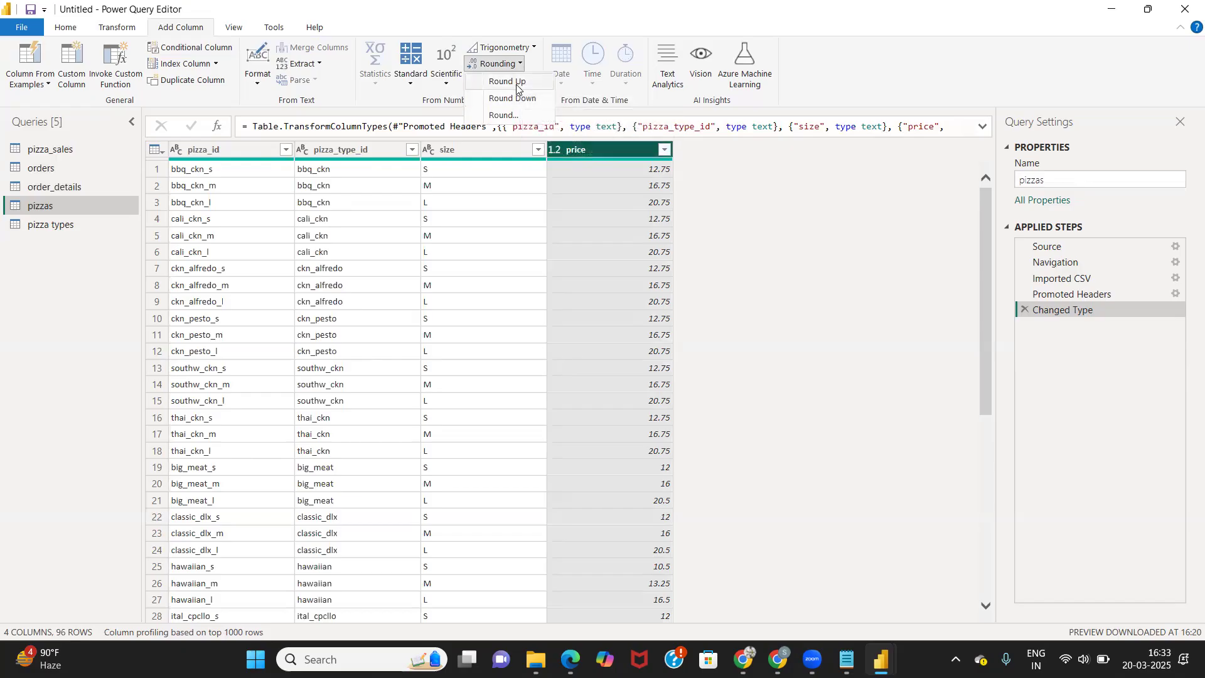
left_click(506, 116)
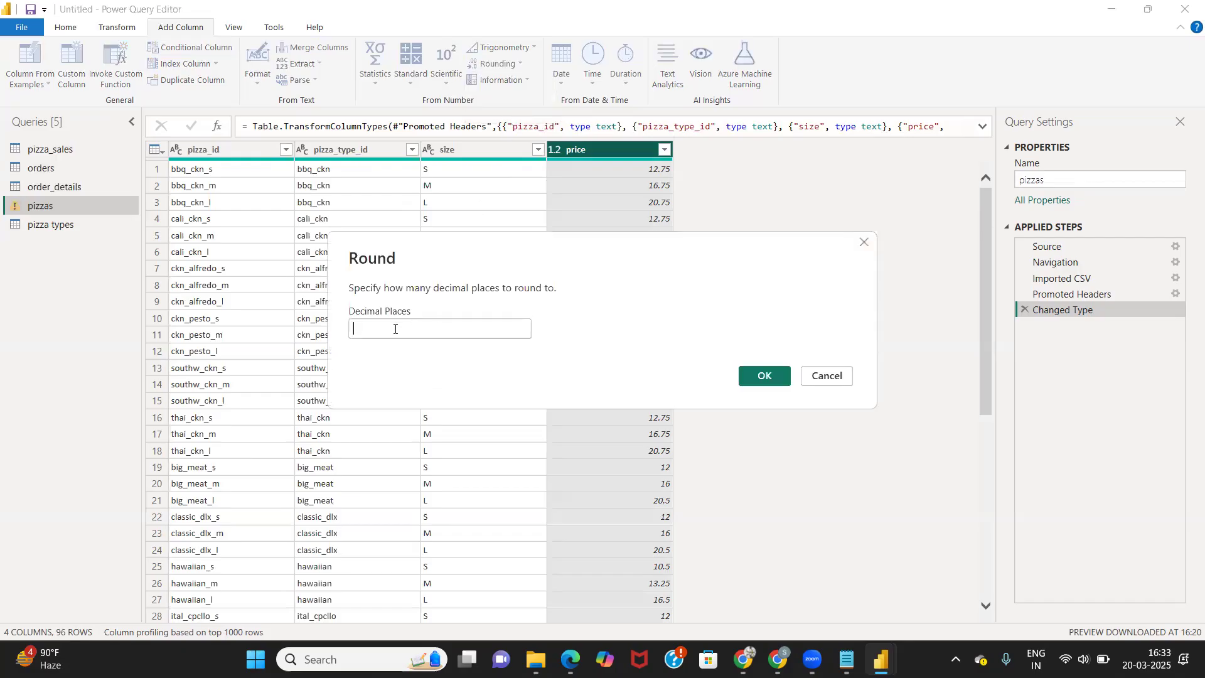
type("0")
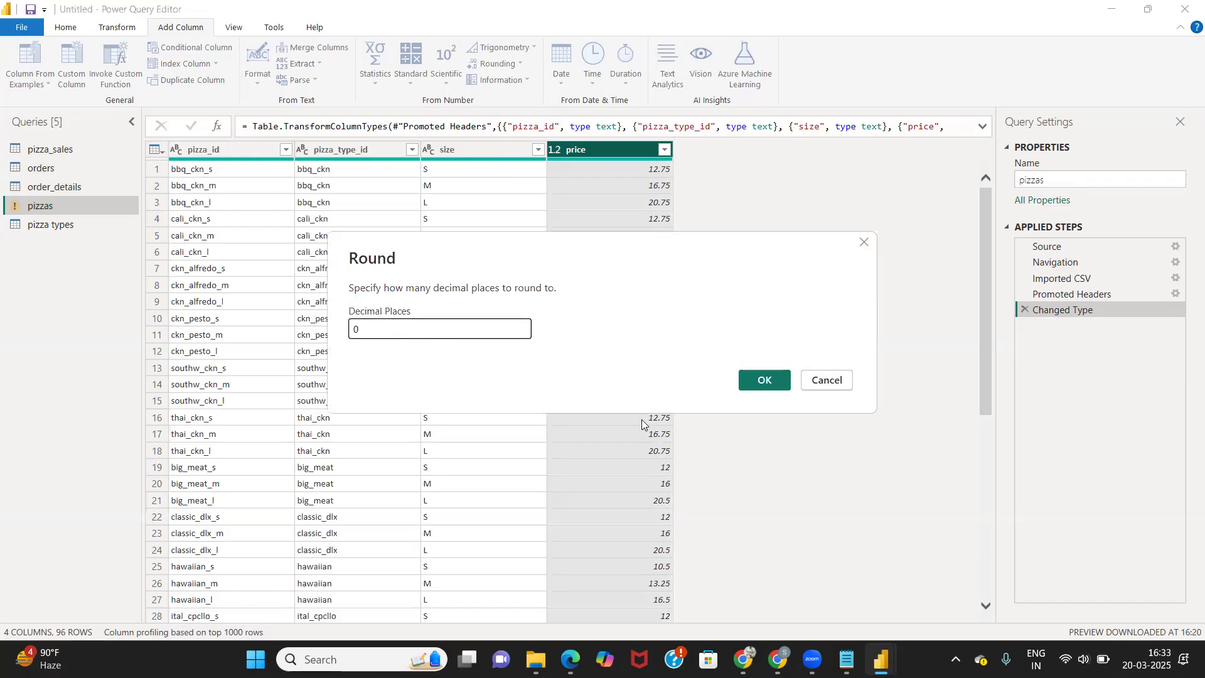
left_click(770, 381)
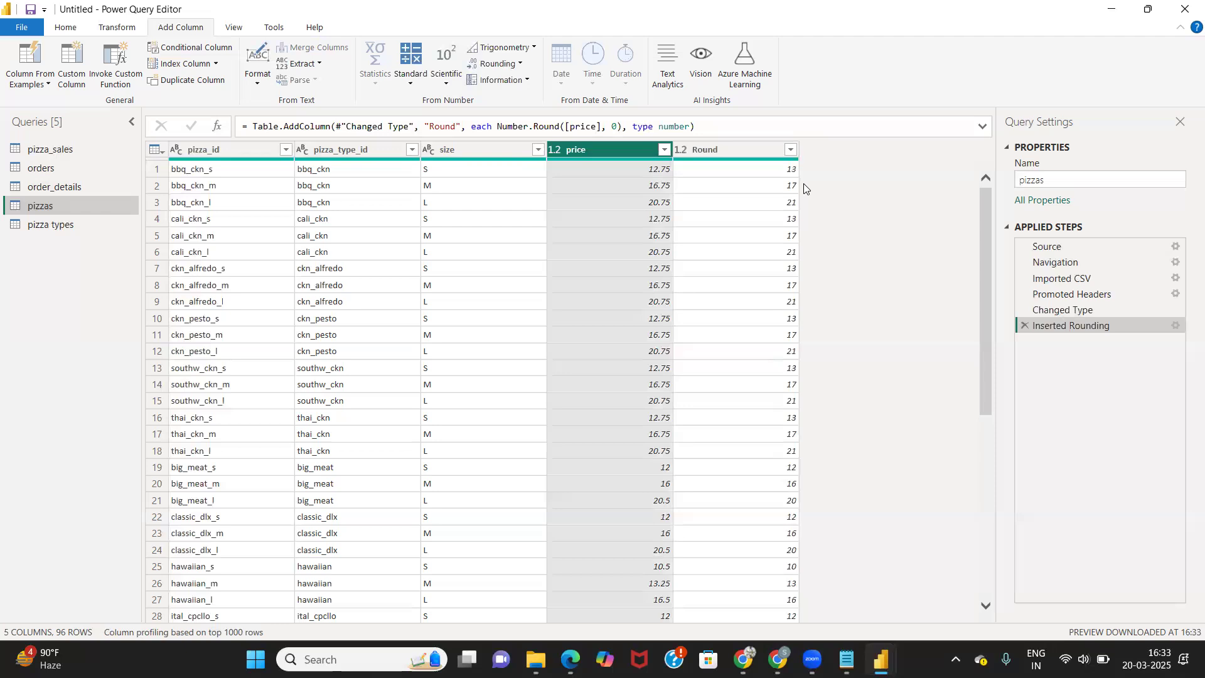
scroll(674, 427, "down", 3)
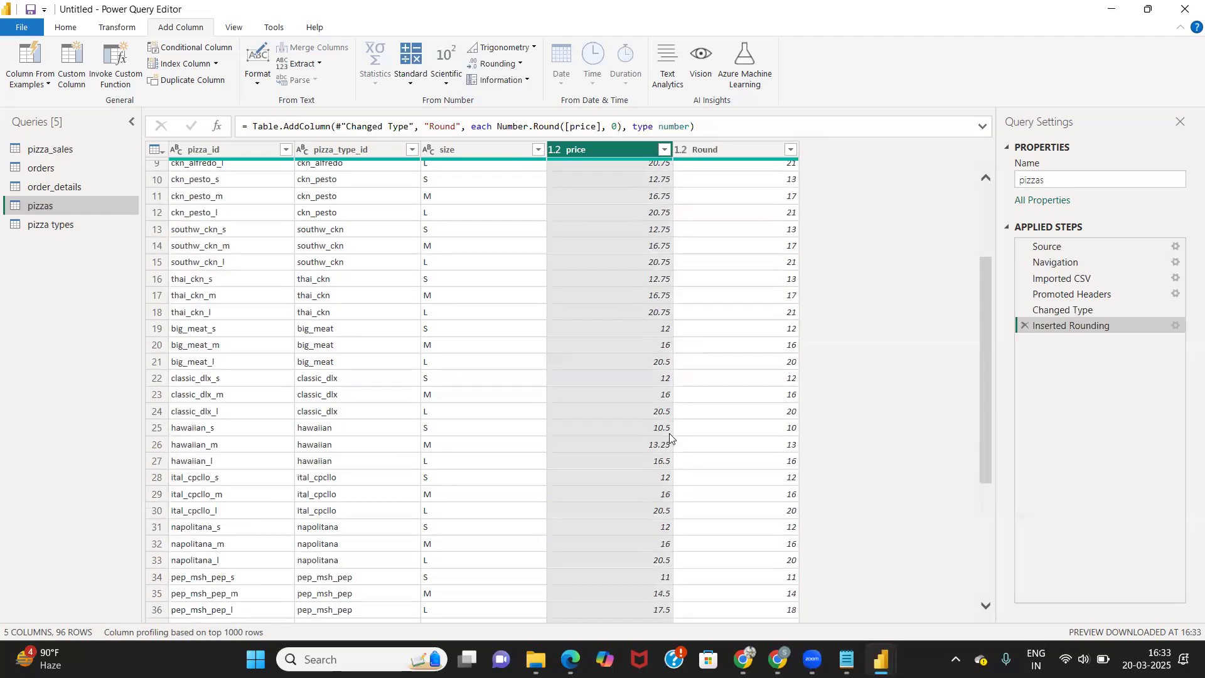
scroll(670, 433, "down", 2)
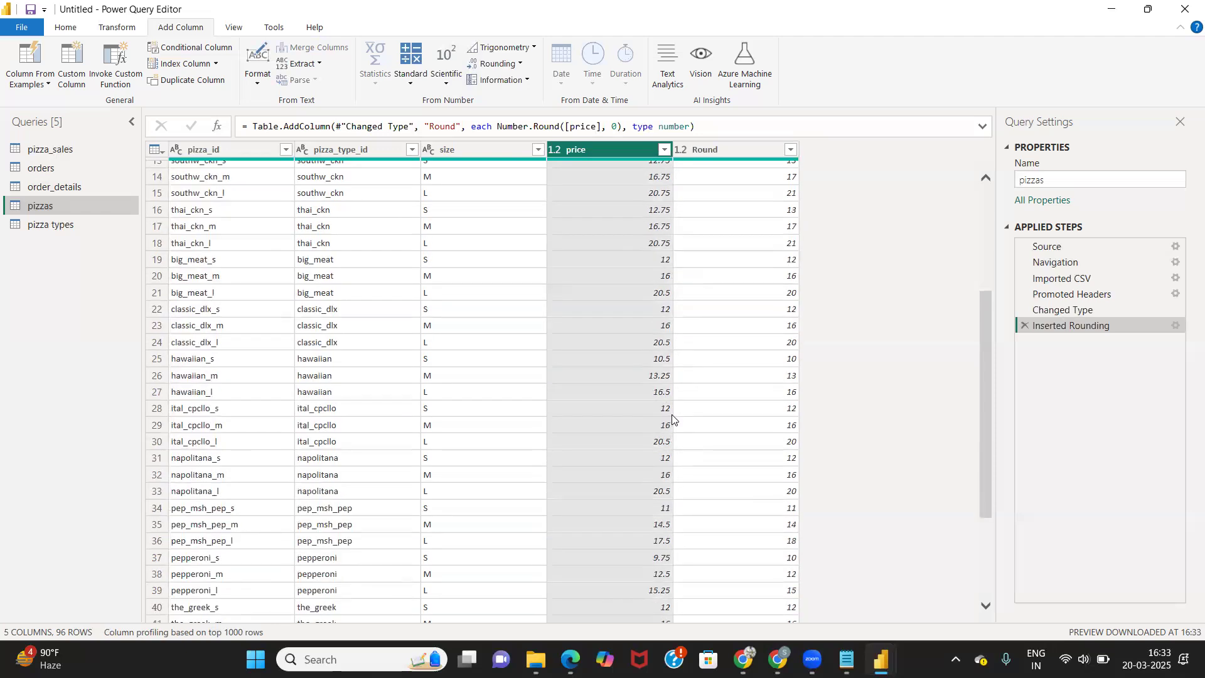
scroll(668, 420, "down", 3)
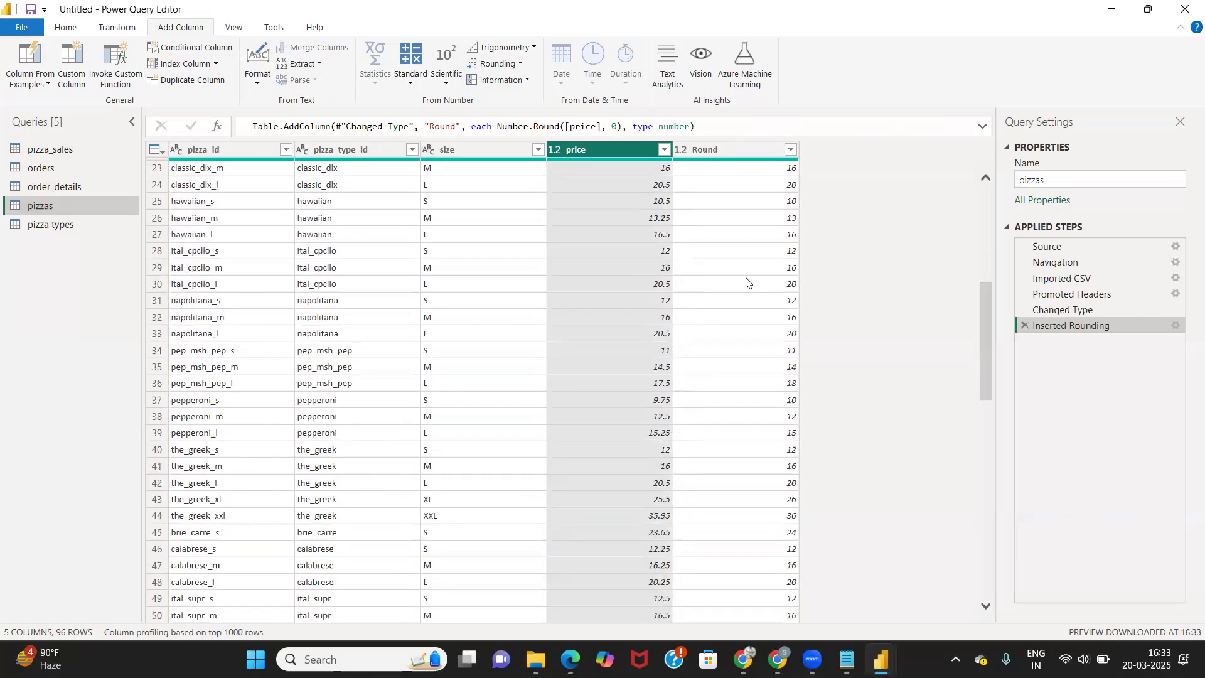
scroll(746, 281, "up", 7)
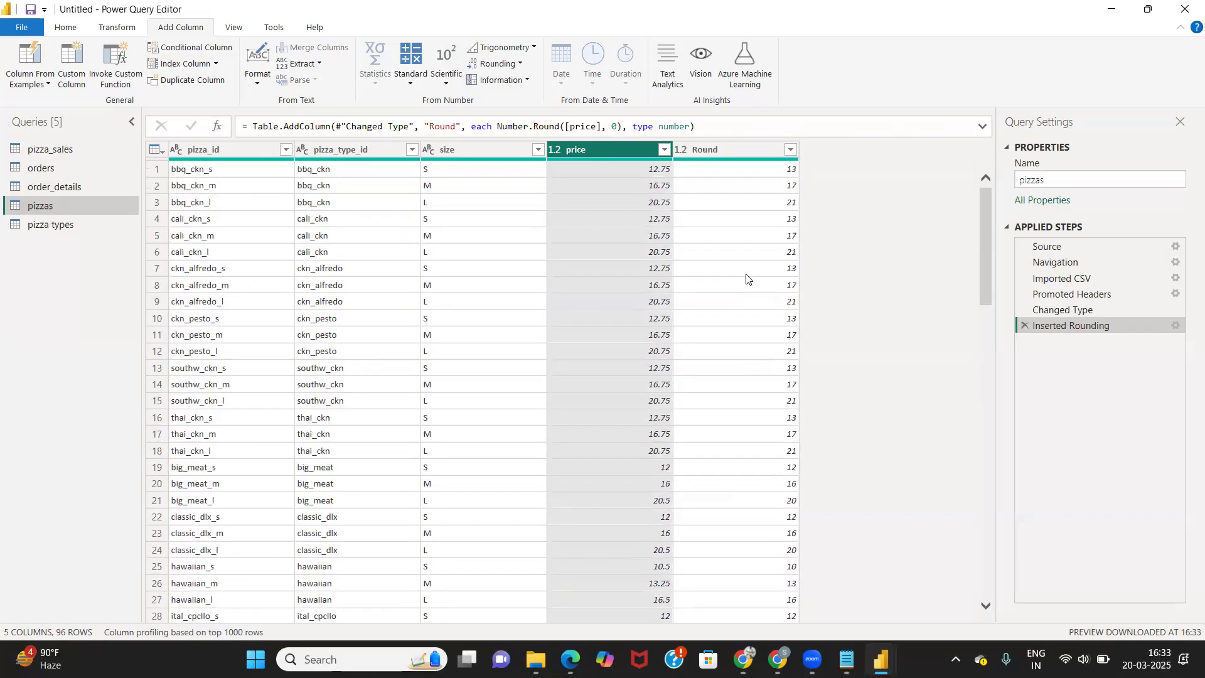
Step: Examine the text format options available for the pizza_type_id column in the pizza types query
left_click(489, 150)
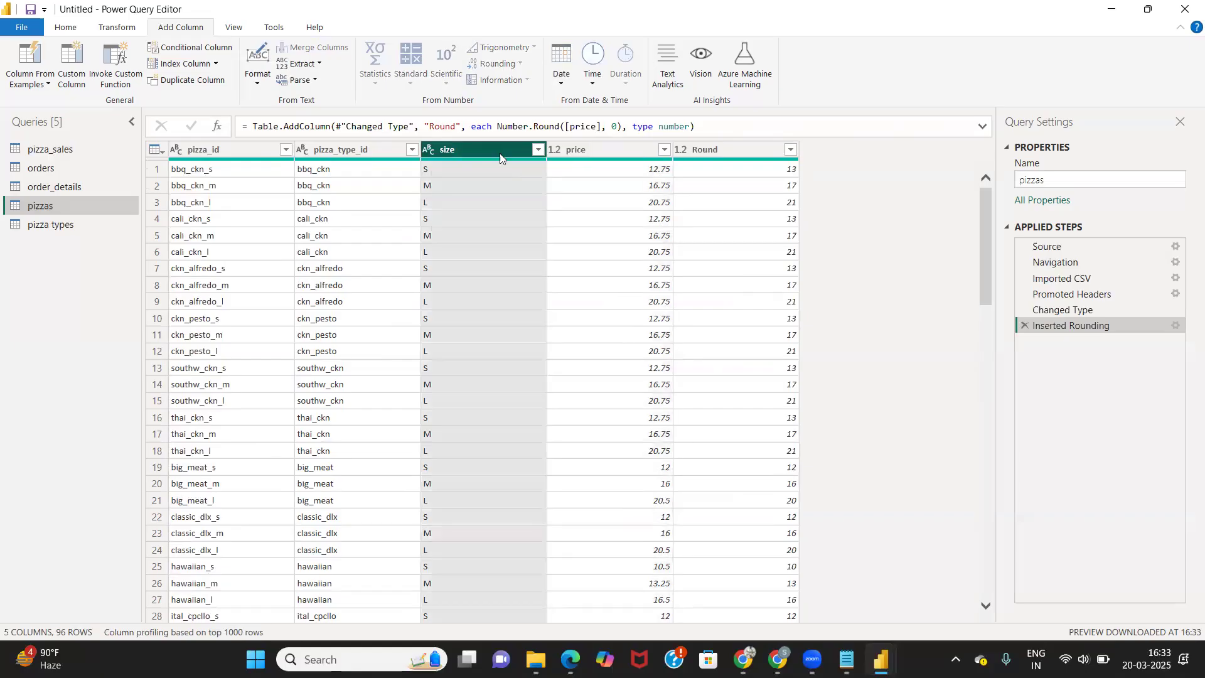
left_click(73, 223)
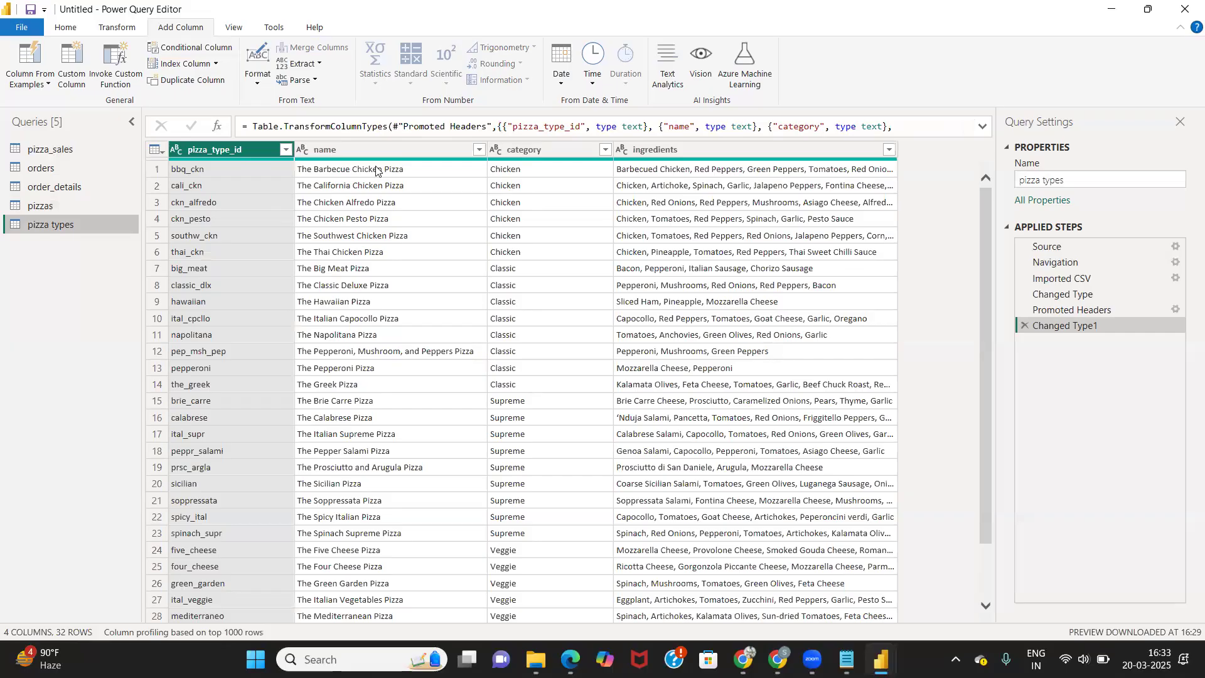
left_click(259, 83)
left_click(261, 82)
left_click(259, 77)
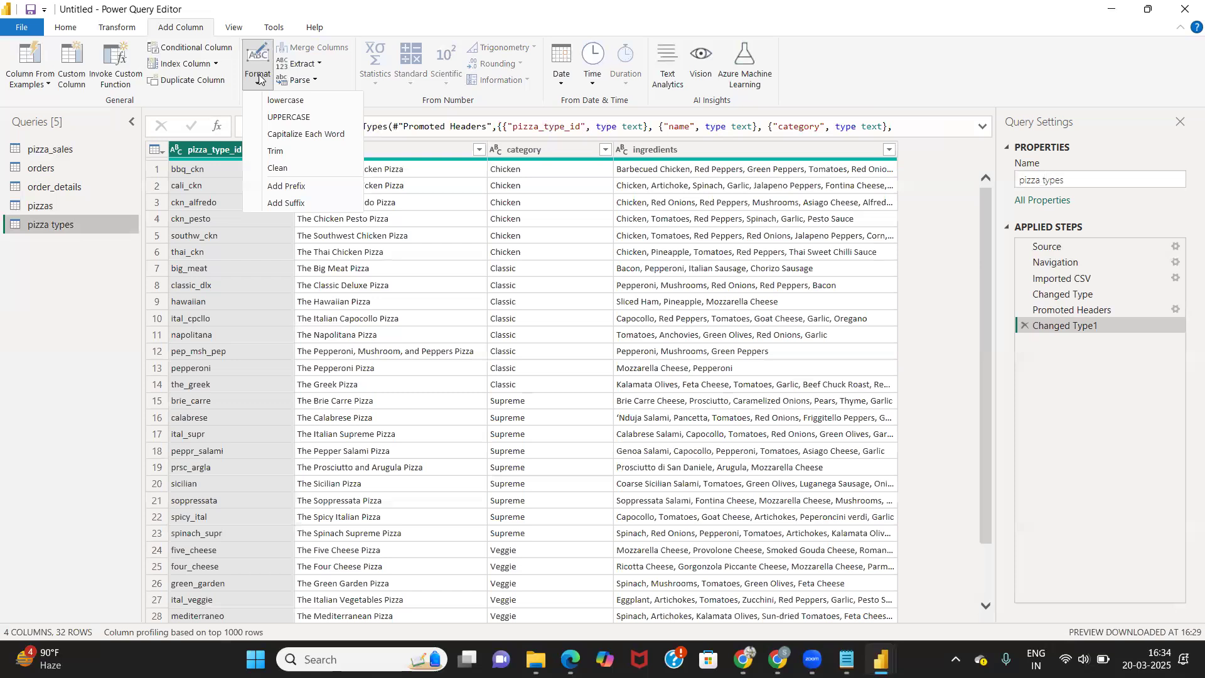
Step: Add a new column with the uppercase version of the pizza_id values in the order_details query
left_click(40, 206)
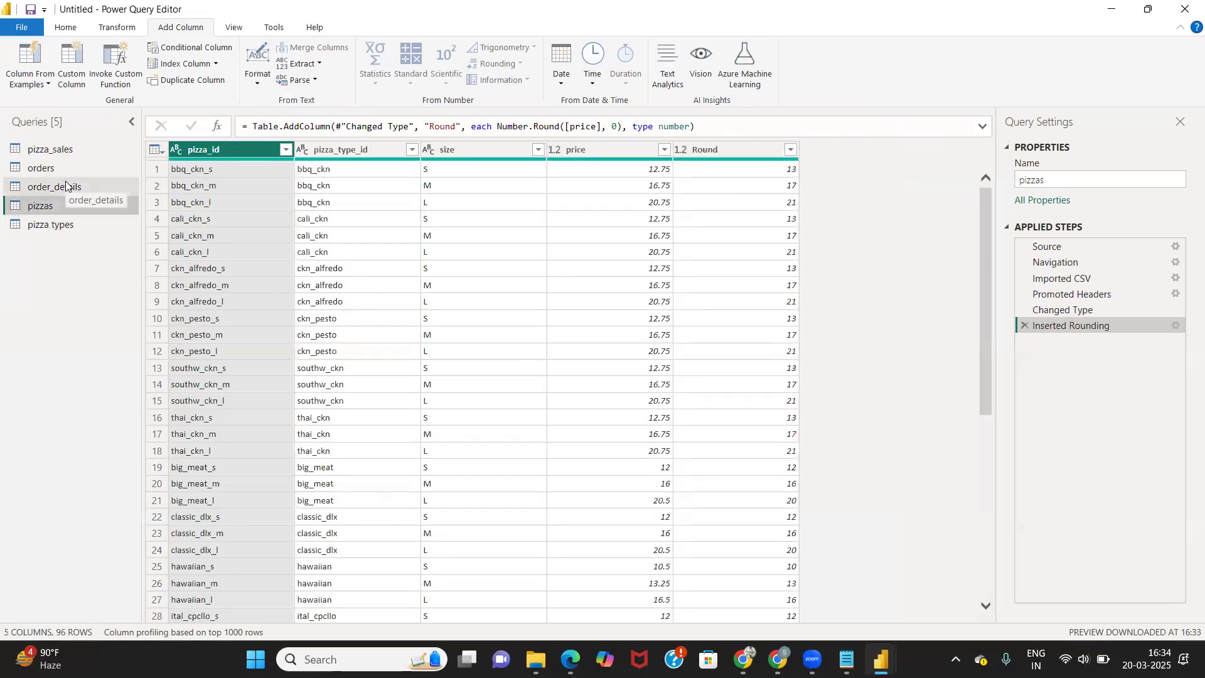
left_click(66, 186)
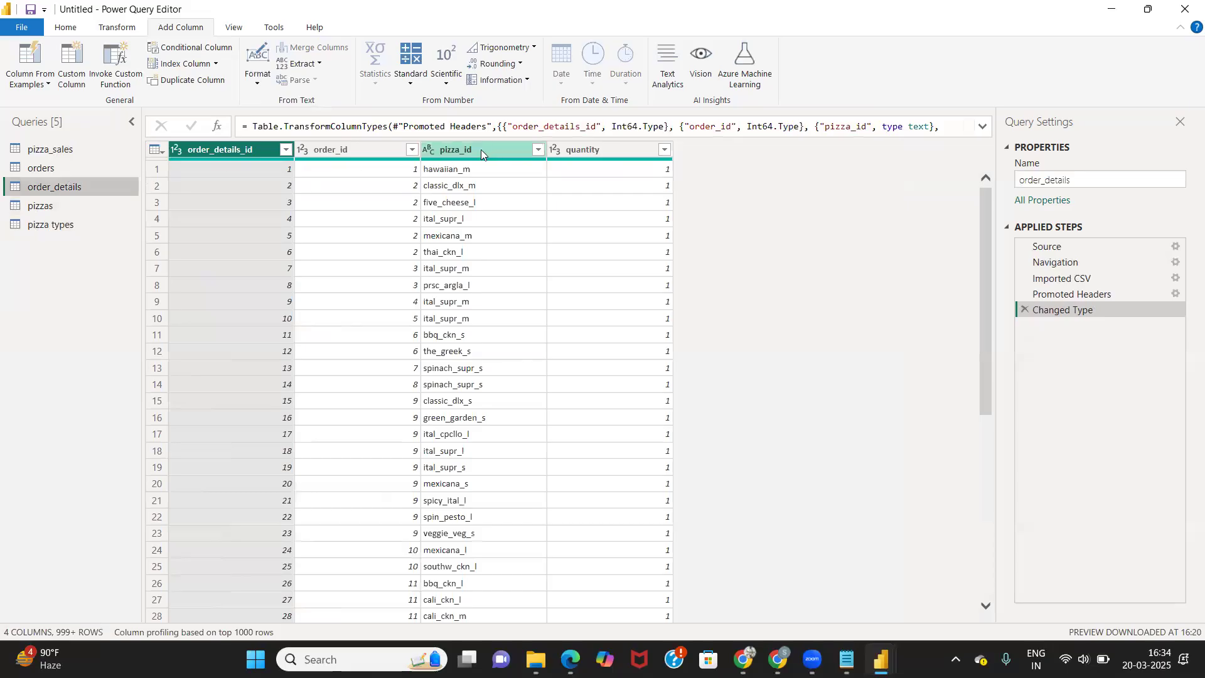
left_click(485, 148)
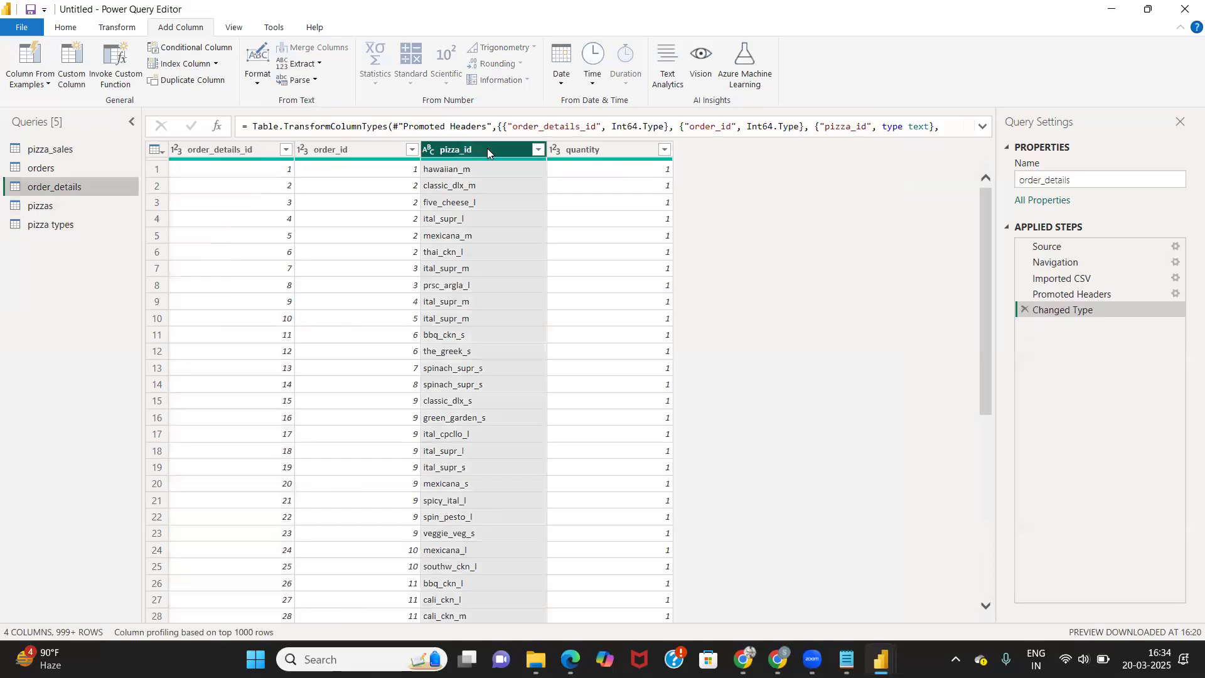
left_click(256, 88)
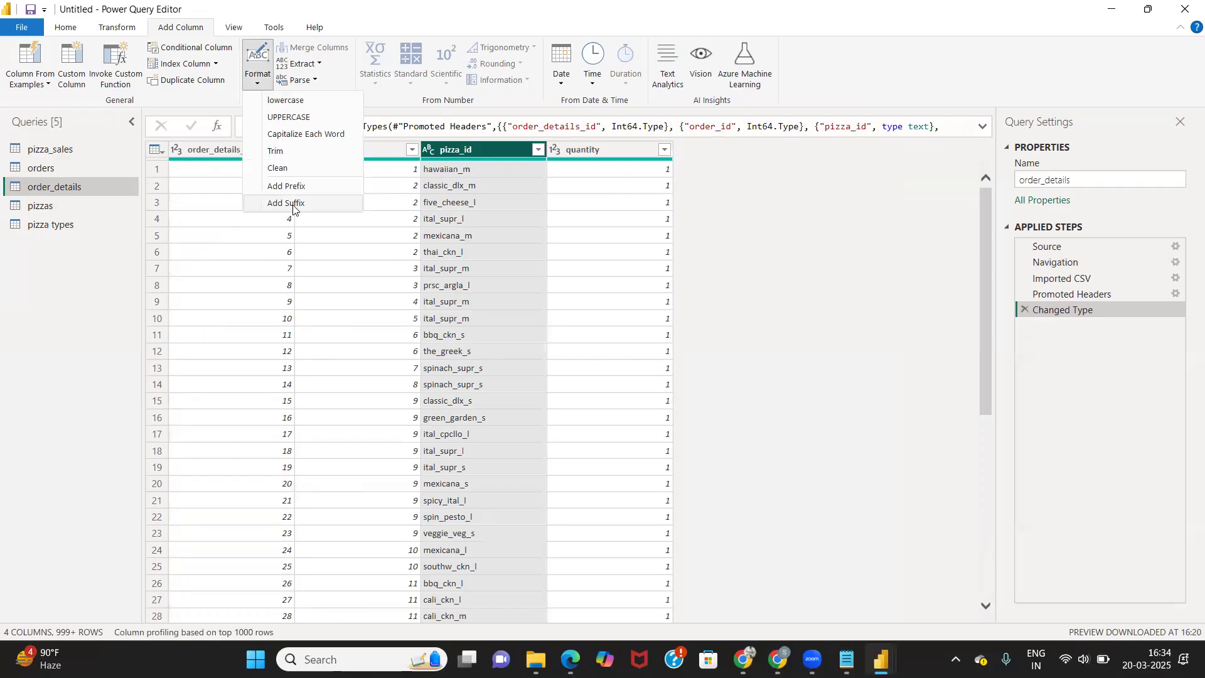
left_click(299, 119)
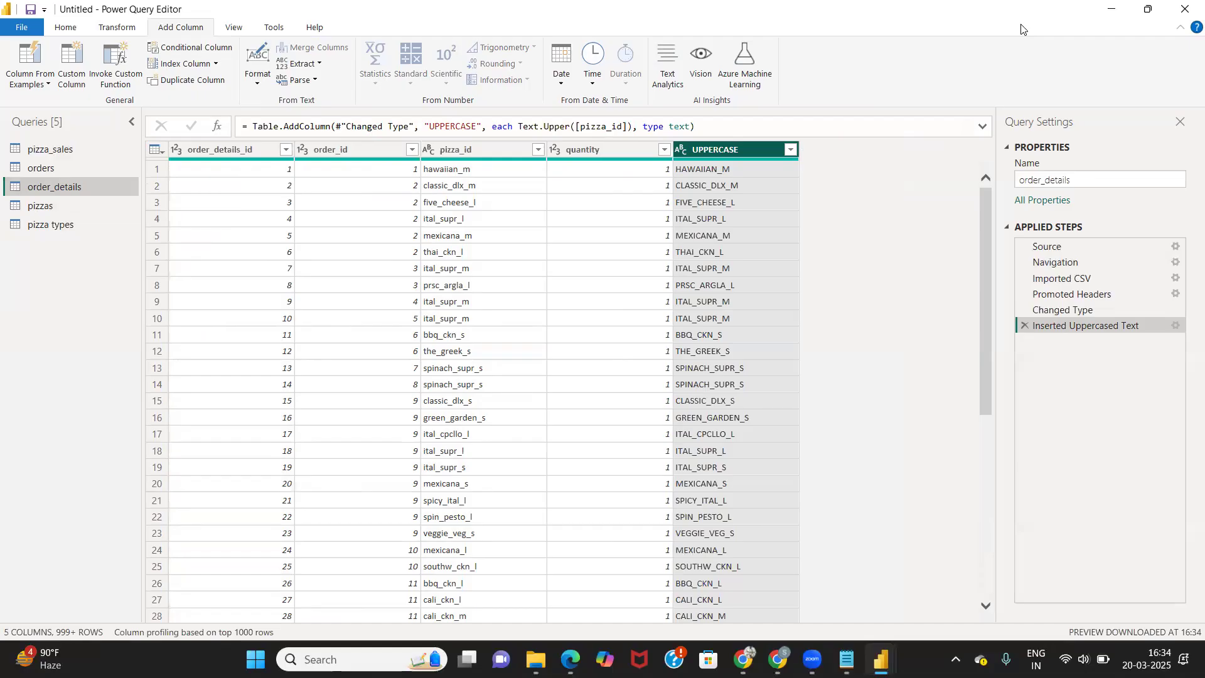
Step: Rename the new uppercase column of the order_details query to Pizza_id_Uppercase
double_click(747, 149)
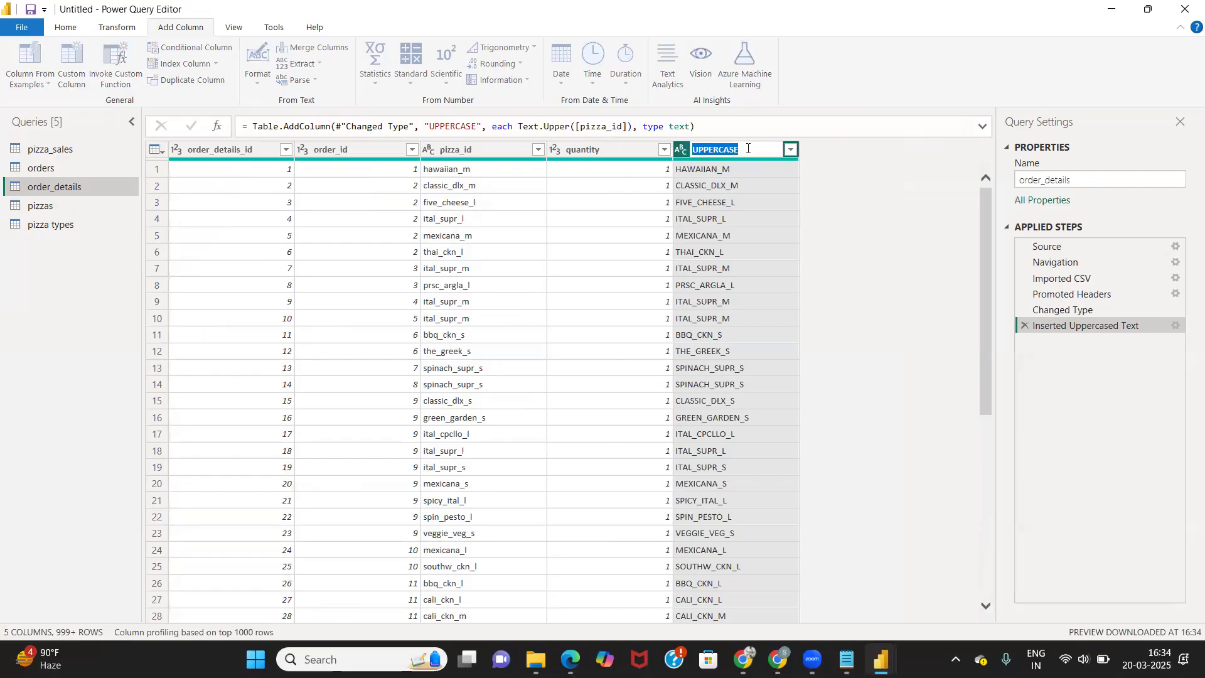
type("P")
type("izz")
type("a")
type("_id")
type("_C")
type("Upp")
type("ercase")
left_click(865, 223)
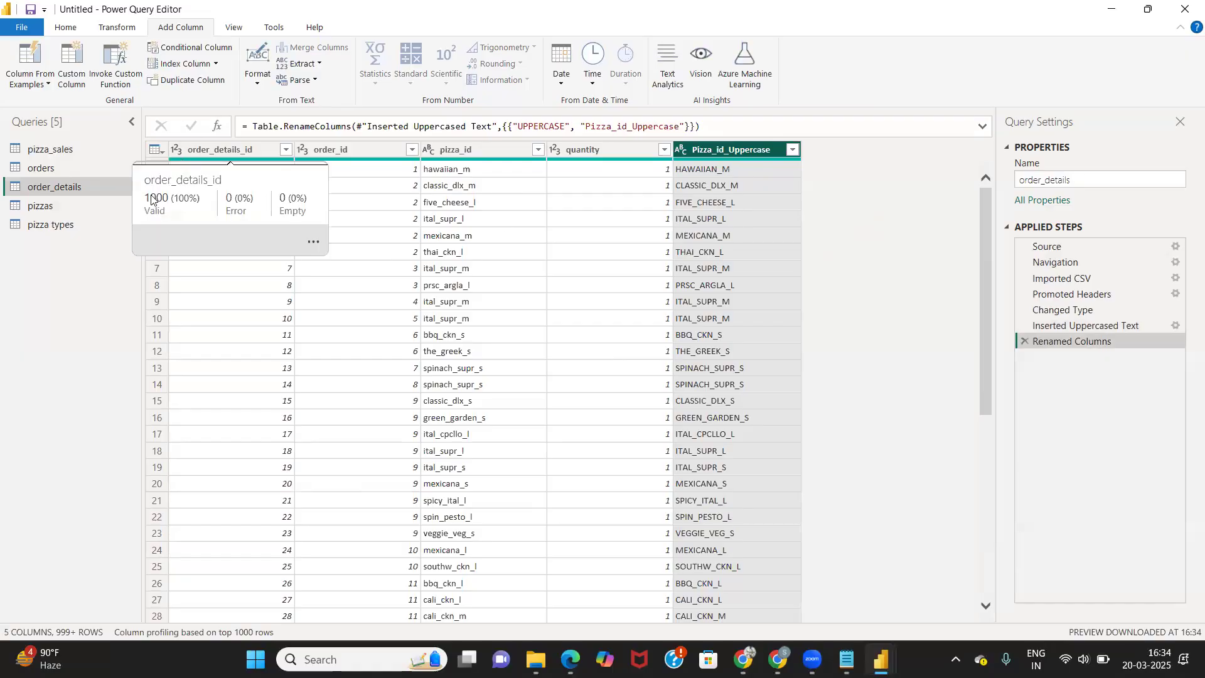
Step: Split the ingredients column of the pizza types query by comma at each occurrence of the delimiter
left_click(29, 205)
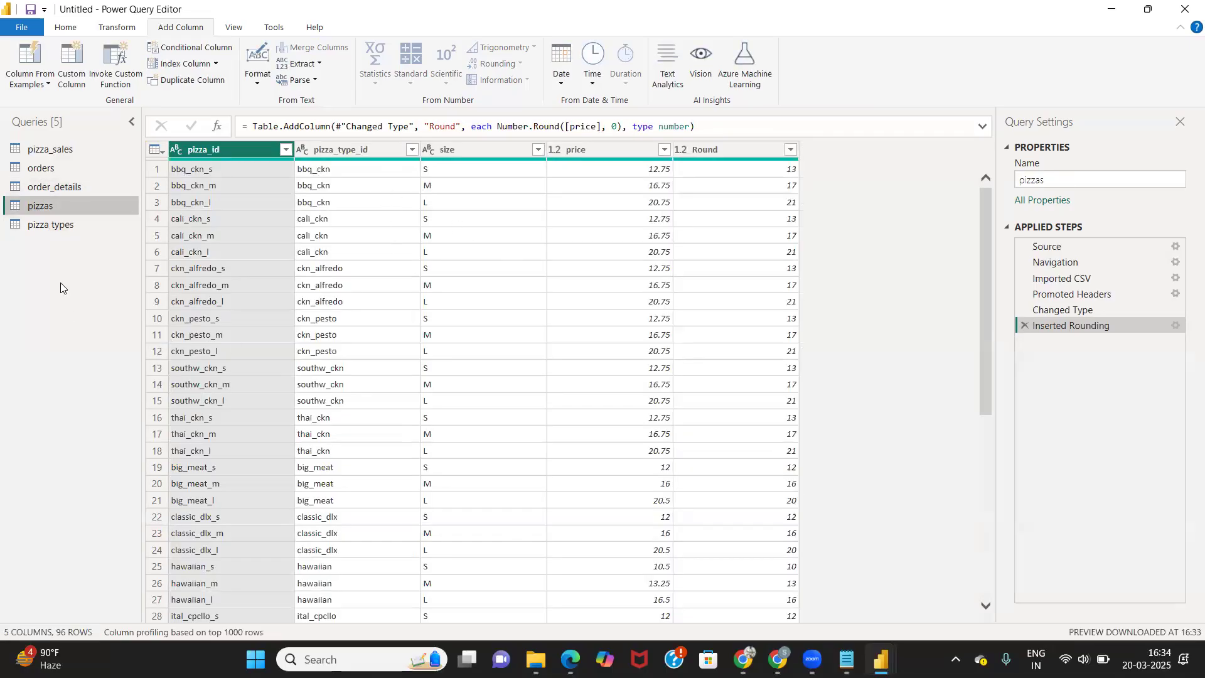
left_click(63, 225)
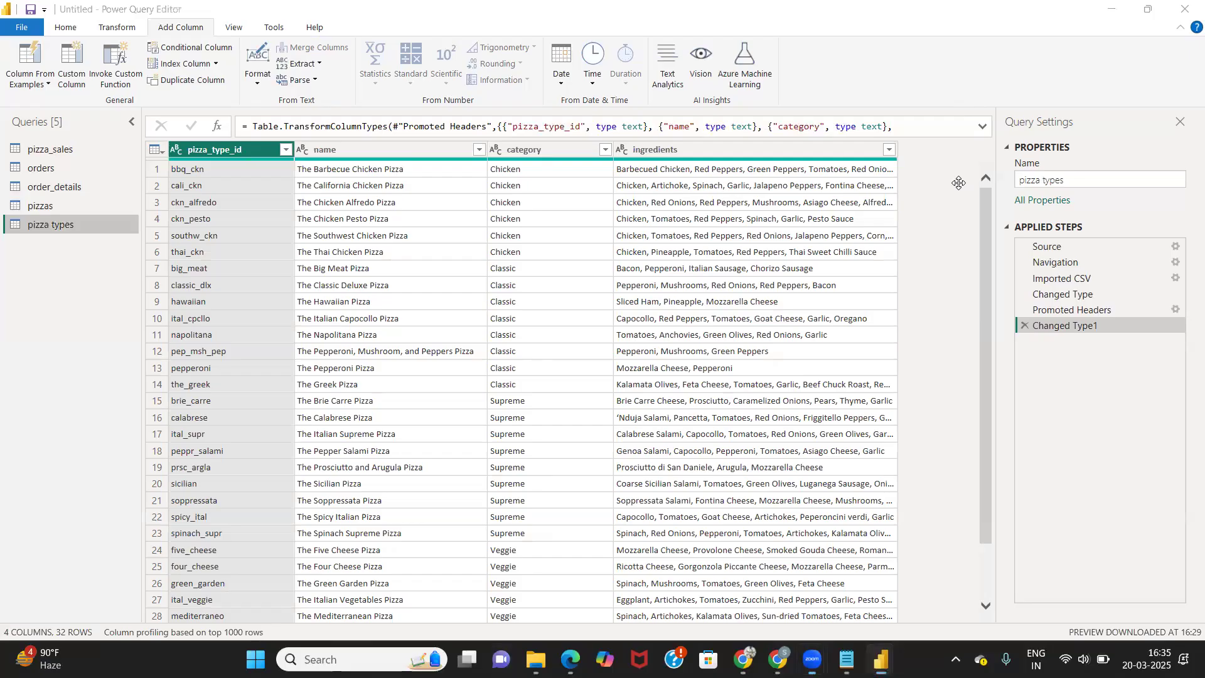
left_click(890, 149)
key("Escape")
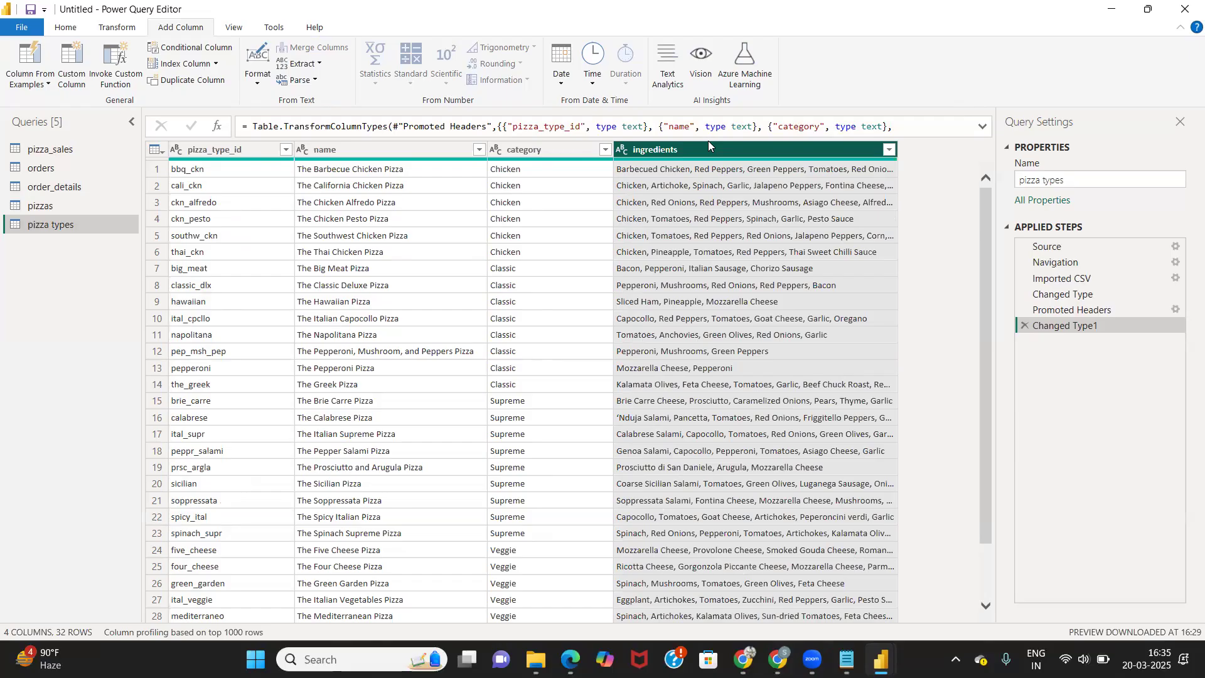
left_click(313, 64)
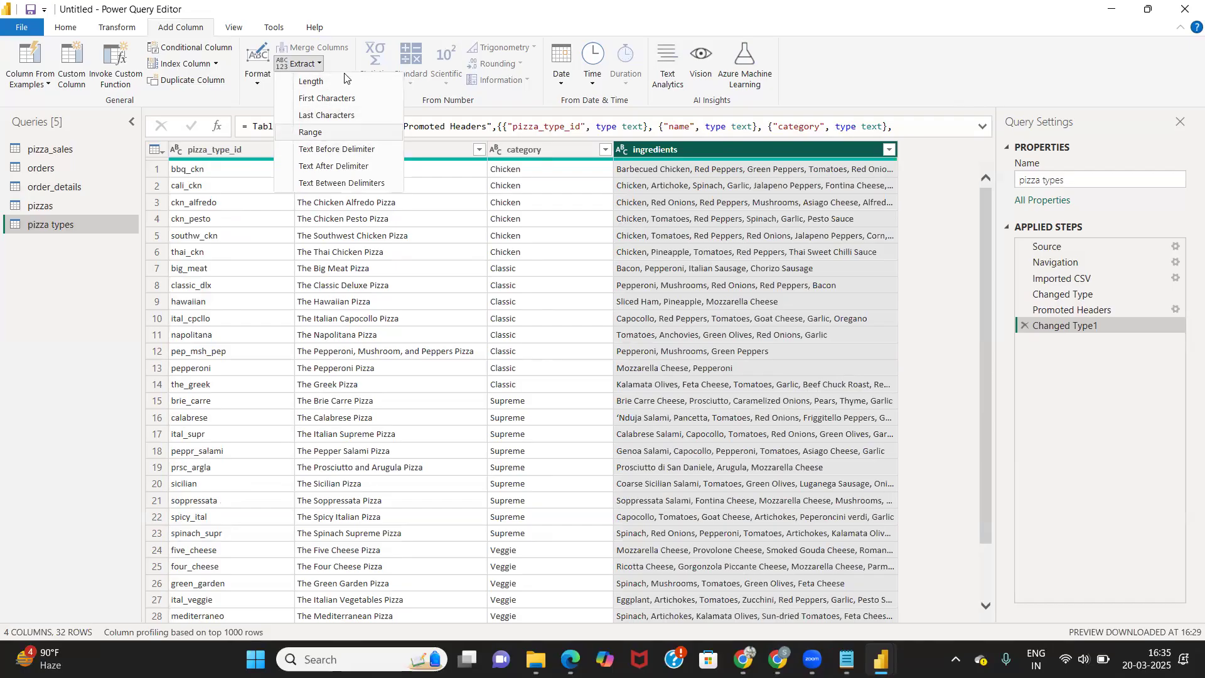
left_click(140, 29)
left_click(139, 29)
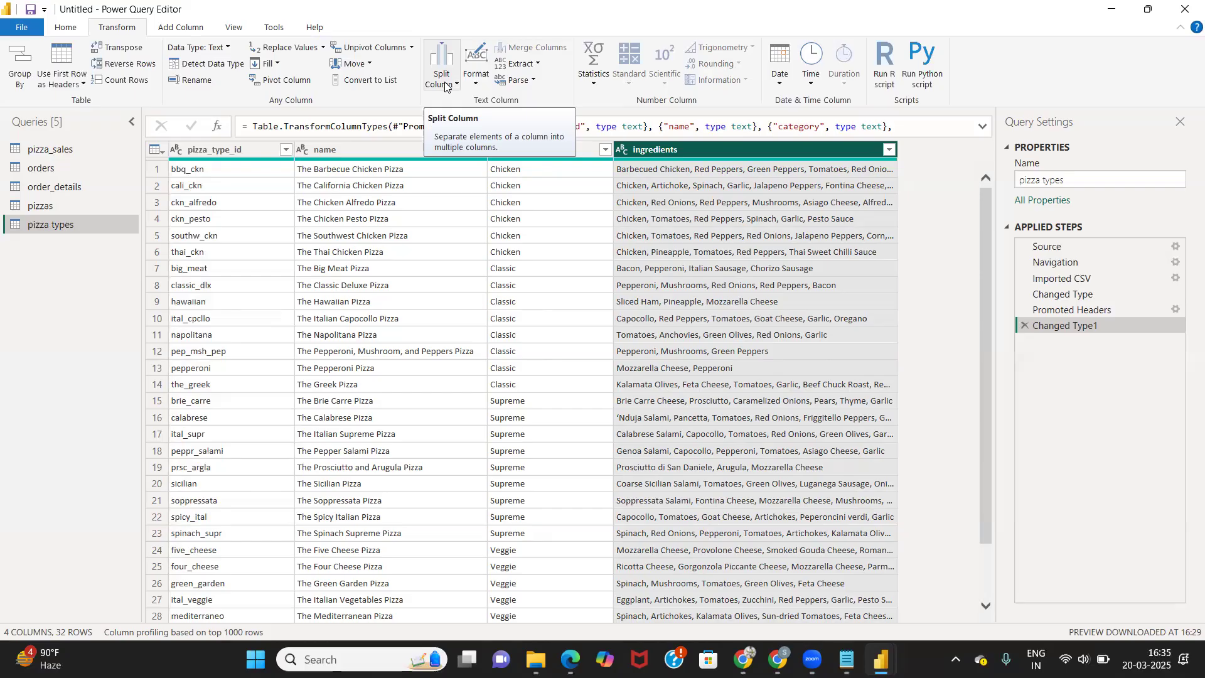
left_click(447, 83)
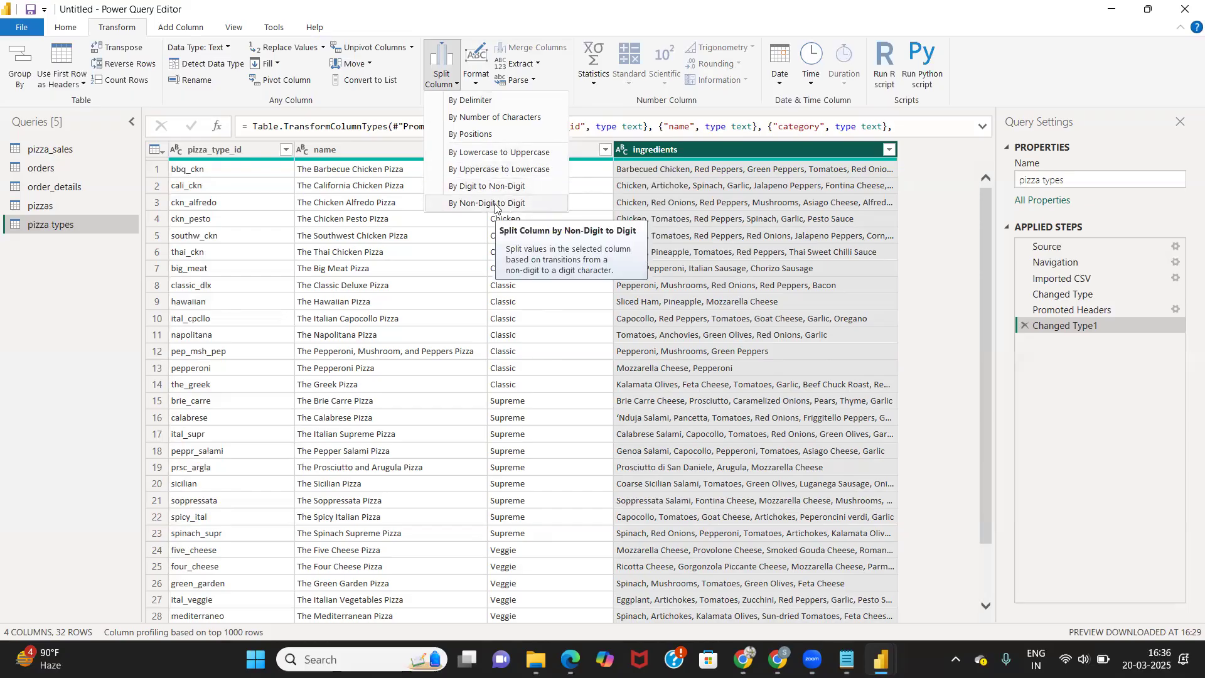
left_click(484, 103)
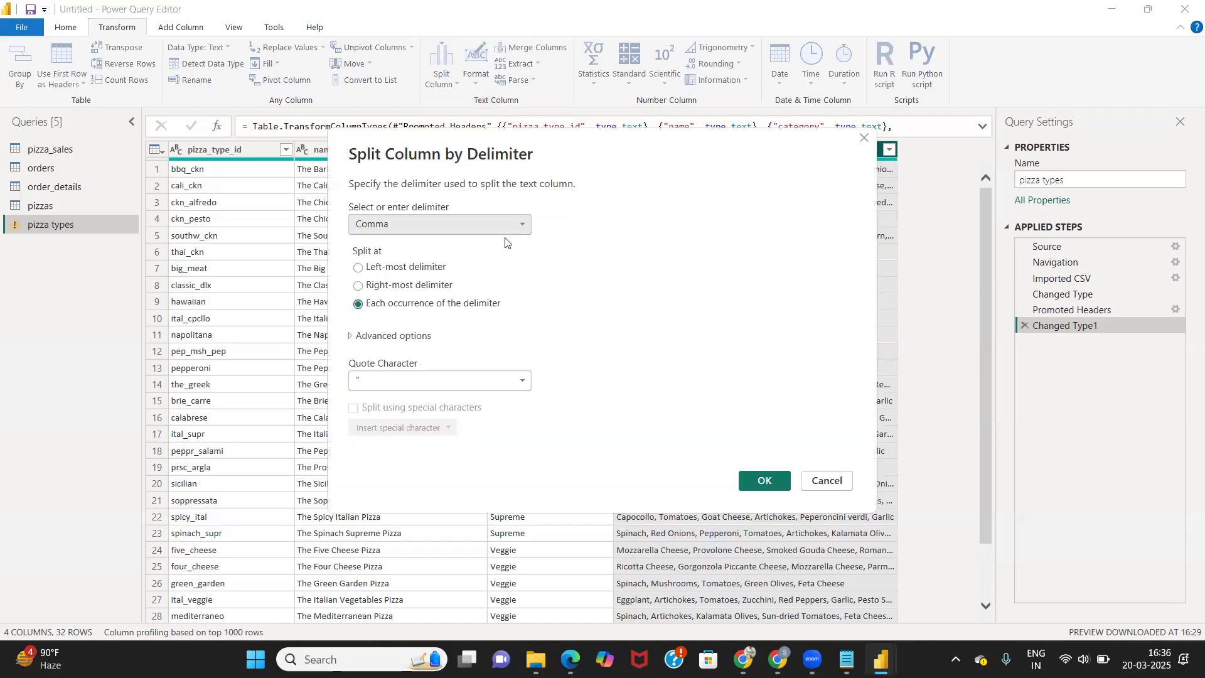
left_click_drag(588, 143, 430, 84)
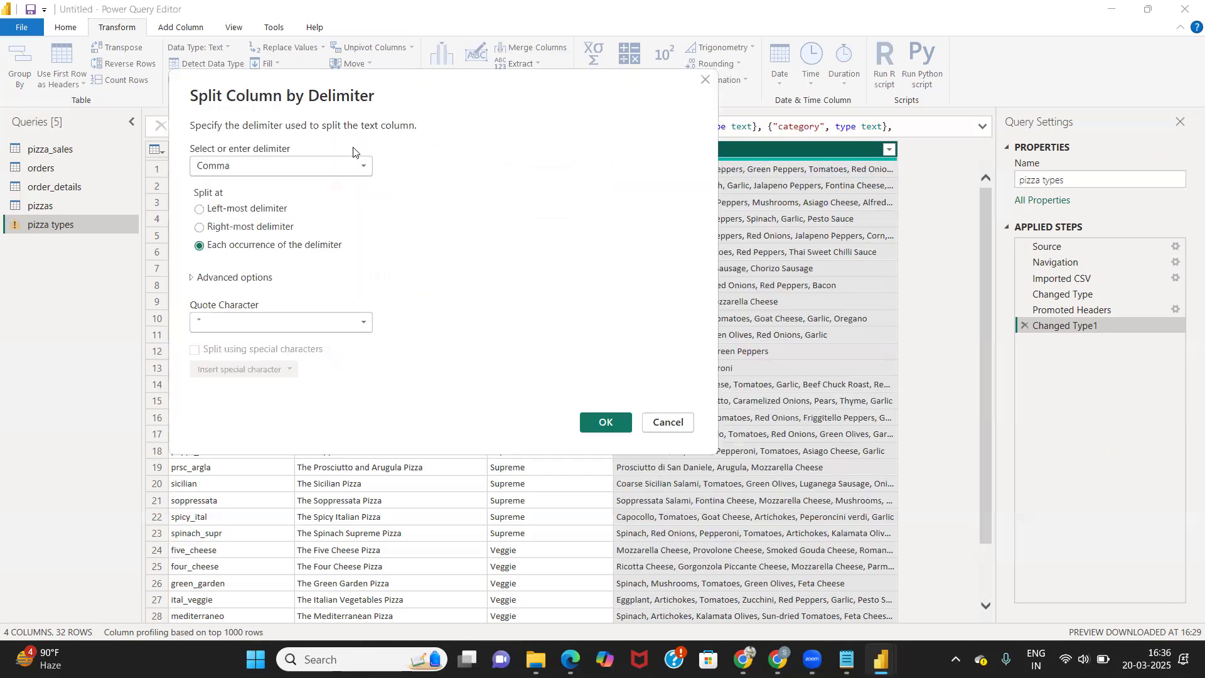
left_click(322, 168)
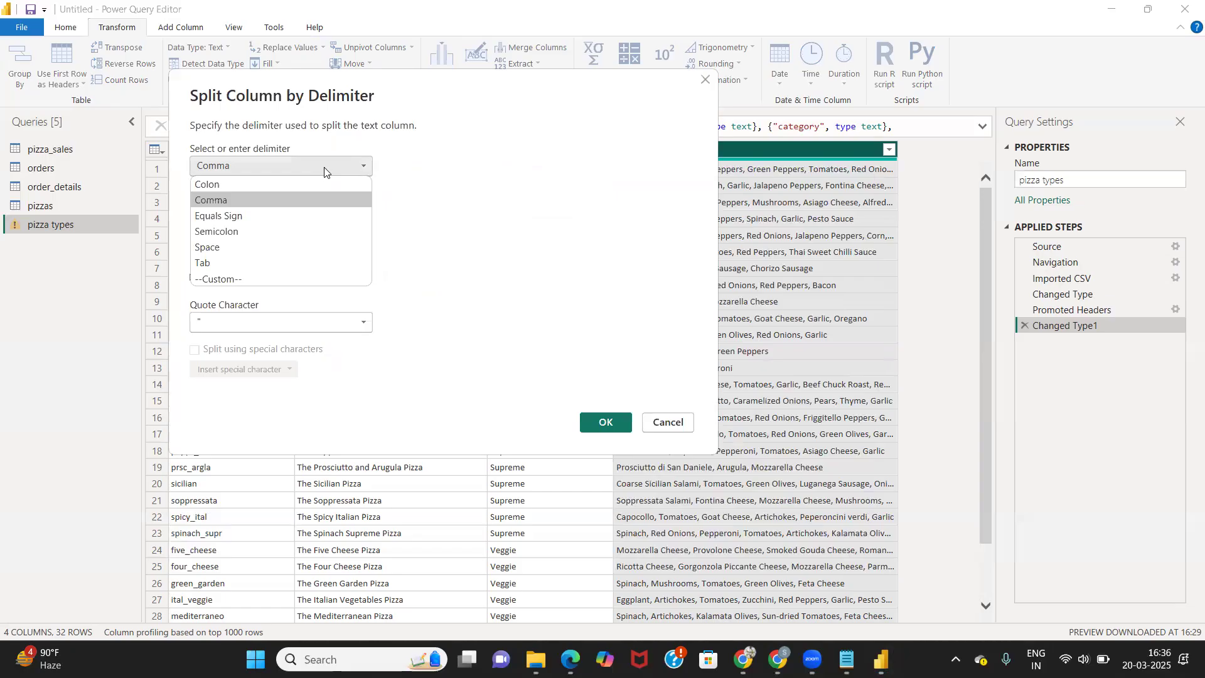
left_click(325, 172)
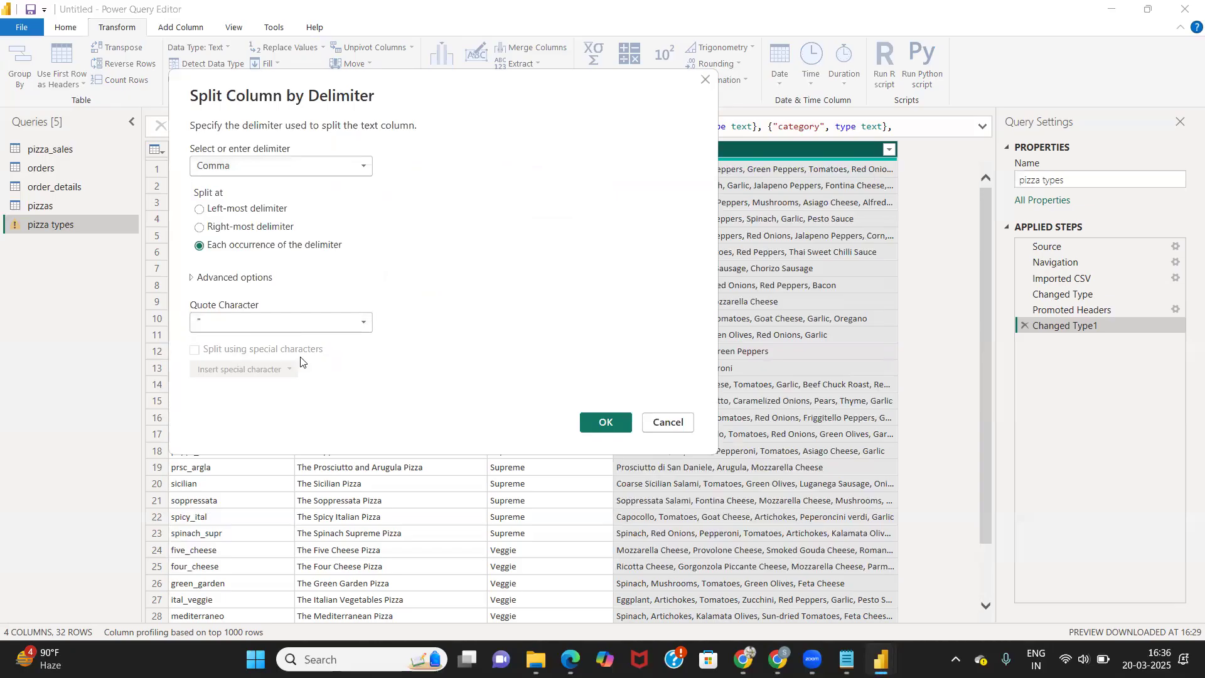
left_click(605, 422)
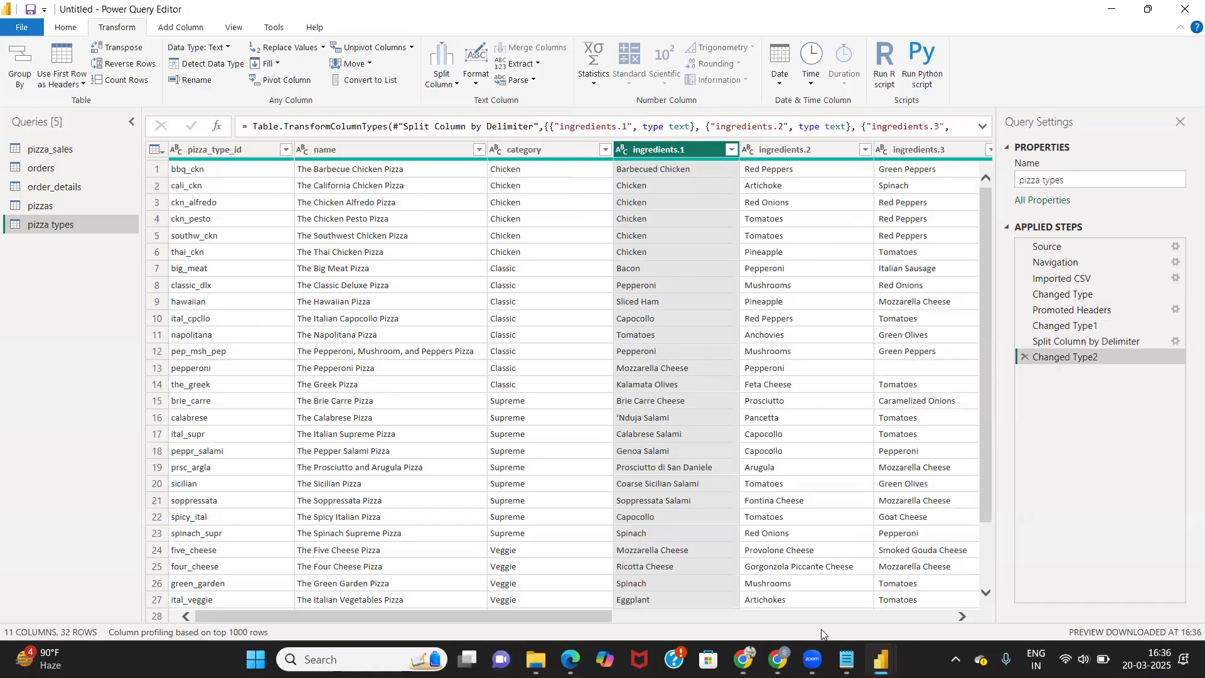
Step: Look through the split ingredients columns of the pizza types query and check which ones contain null values
scroll(821, 629, "right", 5)
scroll(821, 629, "right", 4)
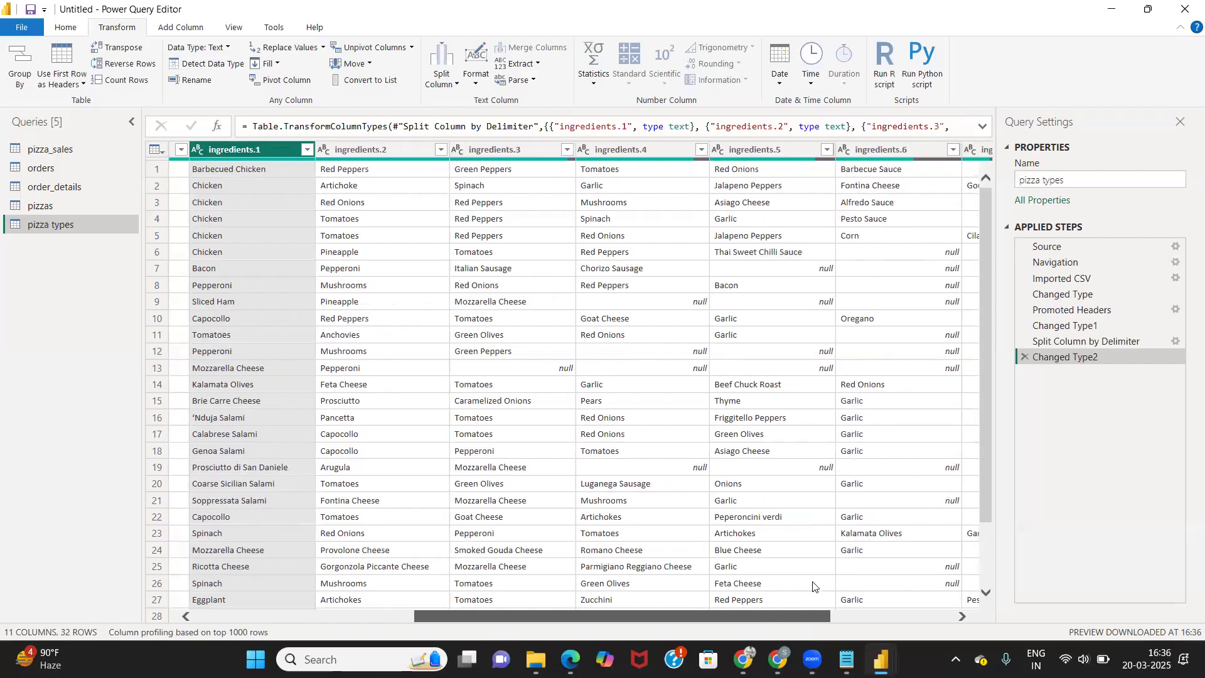
scroll(812, 586, "right", 3)
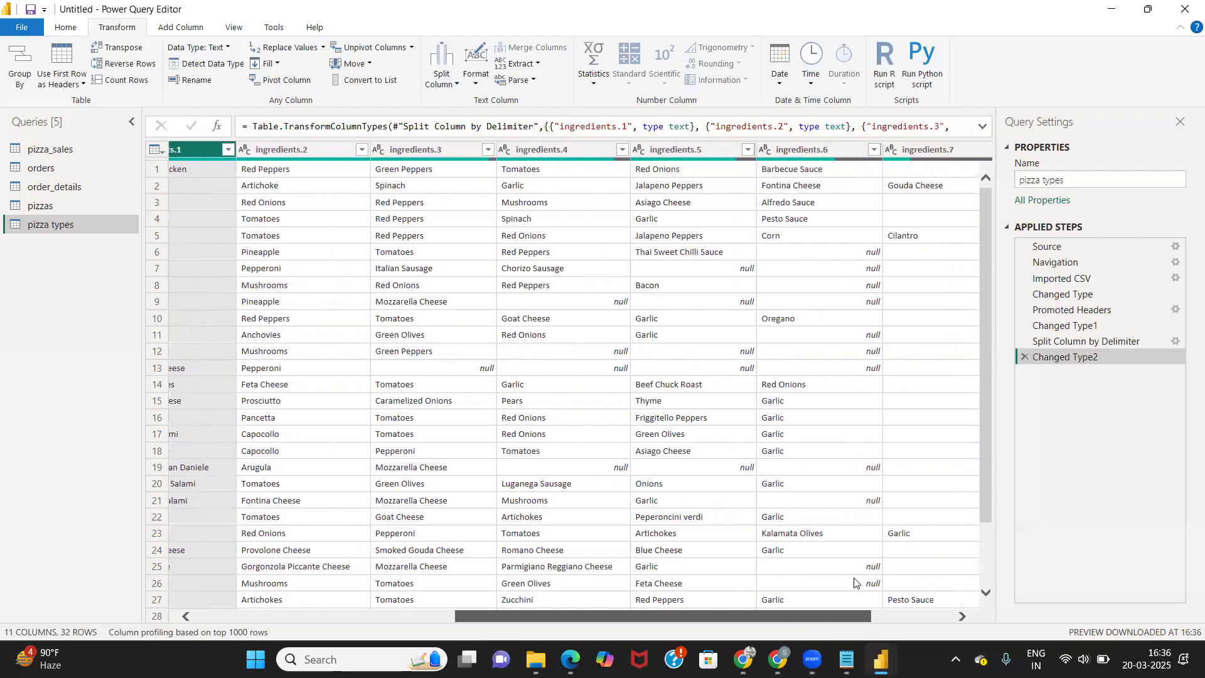
scroll(855, 582, "right", 3)
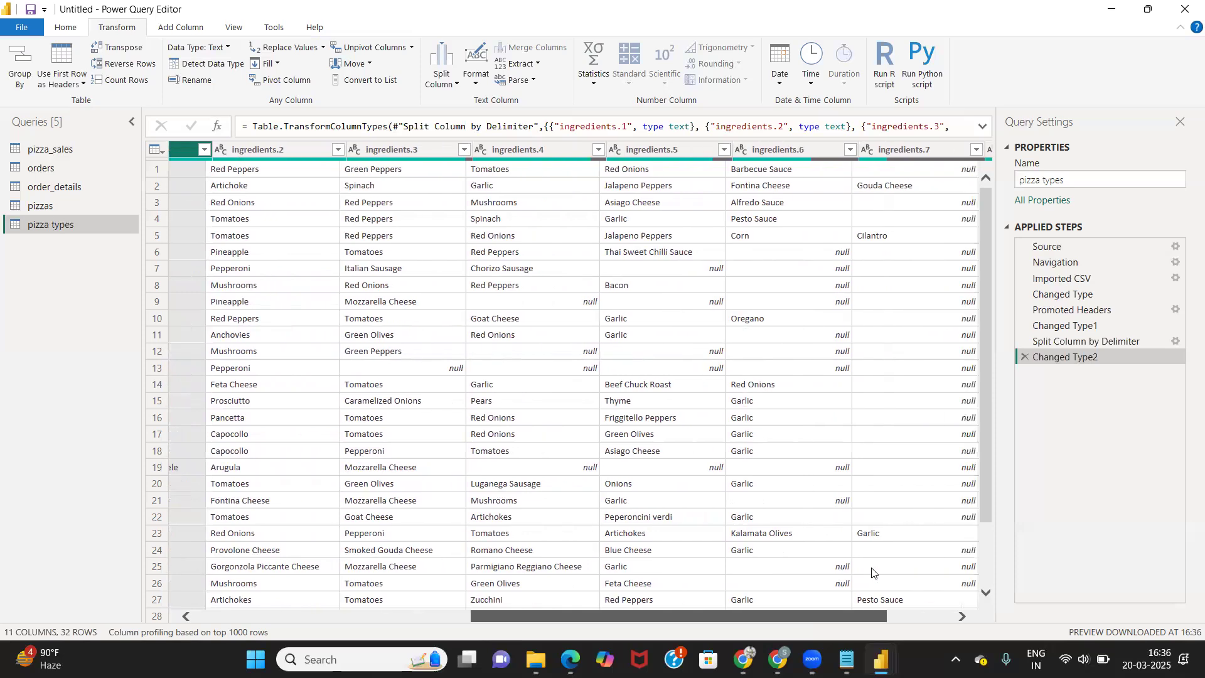
scroll(920, 572, "right", 2)
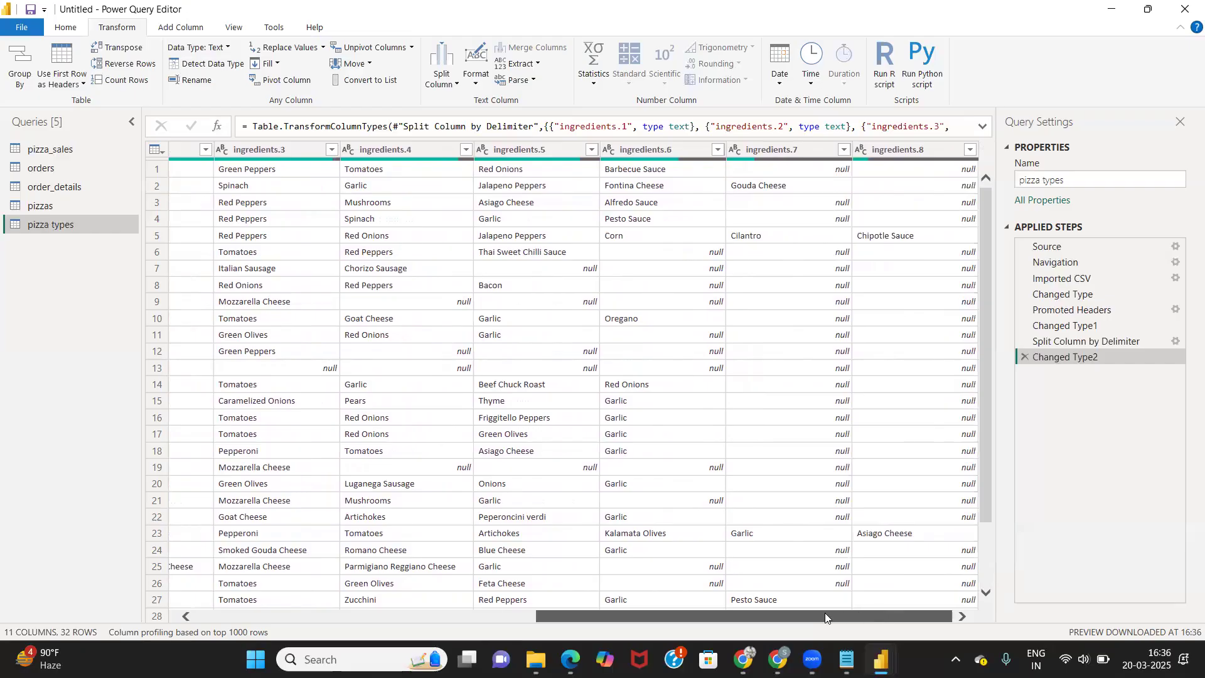
scroll(798, 615, "left", 10)
scroll(798, 615, "left", 5)
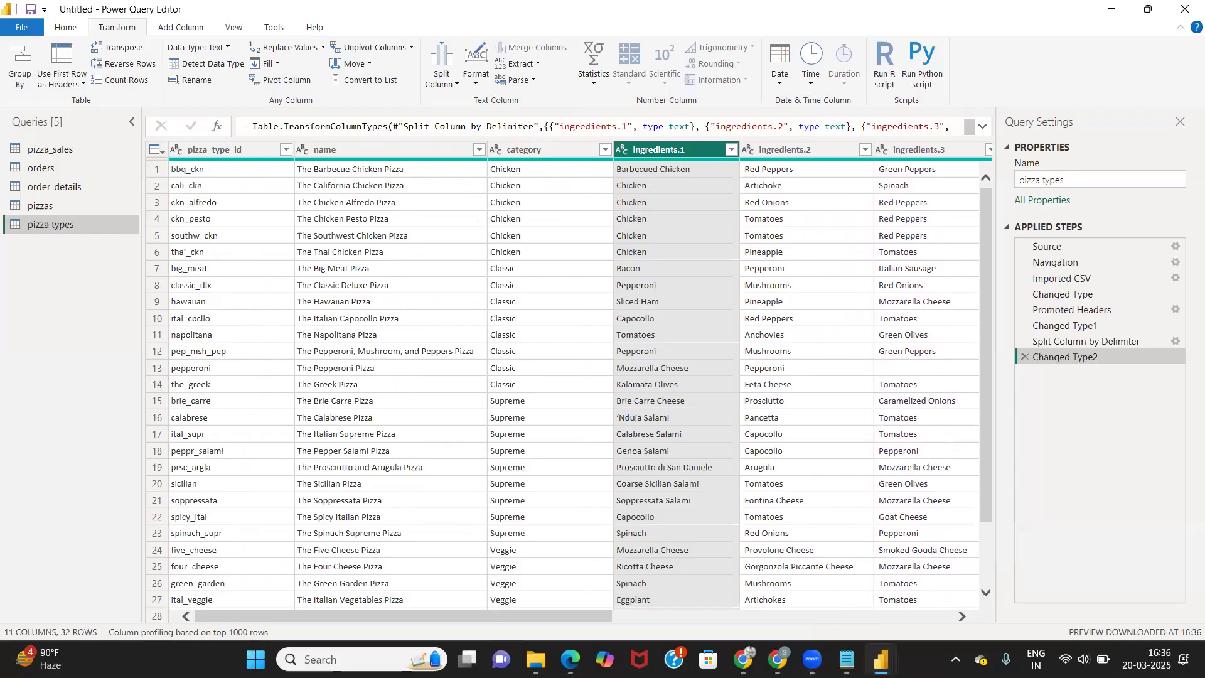
scroll(568, 383, "right", 5)
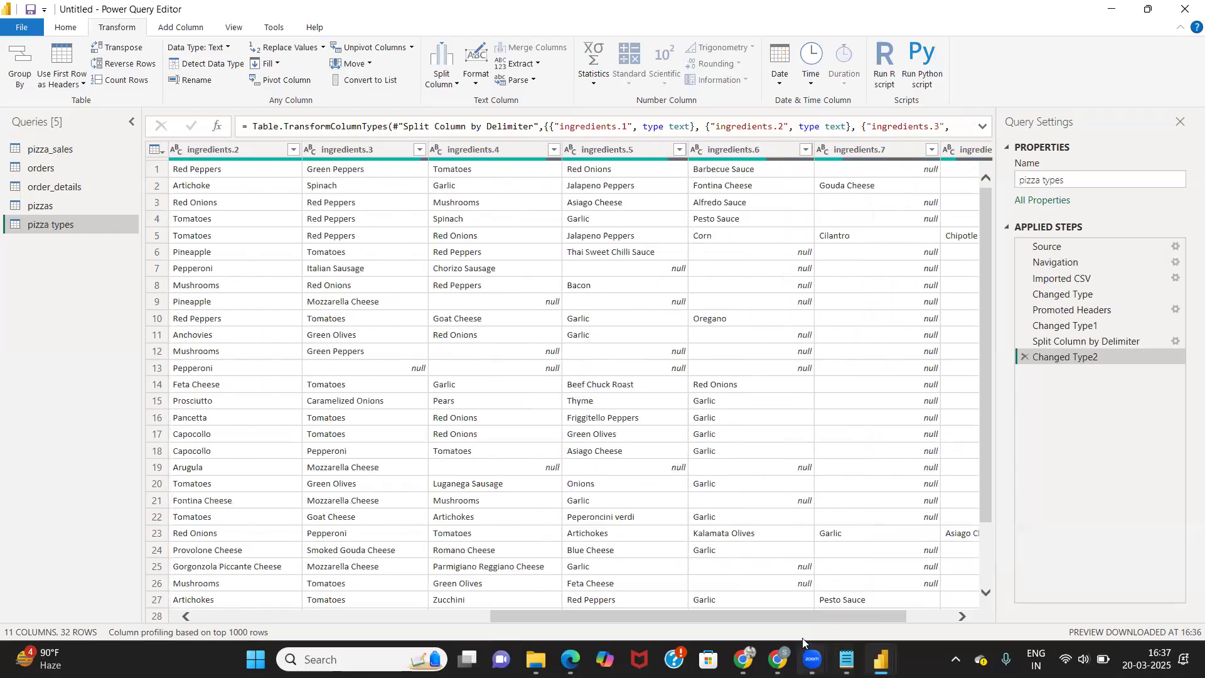
scroll(797, 616, "left", 1)
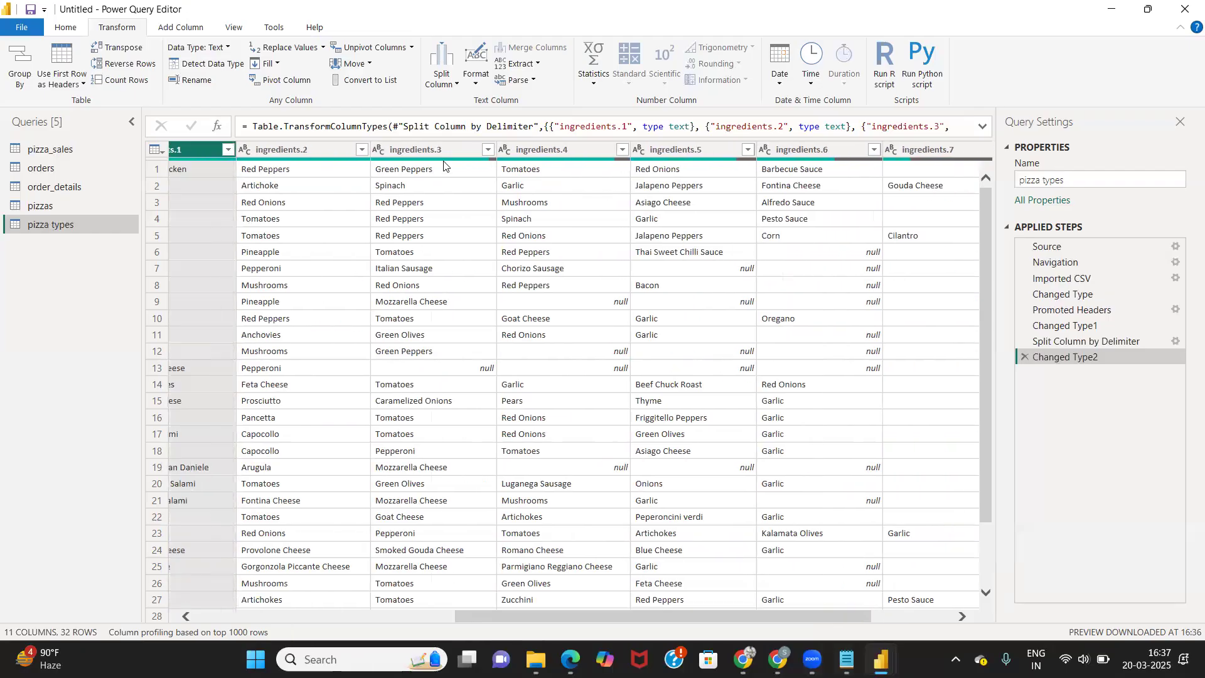
Step: Try replacing null in the ingredients.3 column with a space enclosed in double quotes, and remove that replacement step
left_click(449, 150)
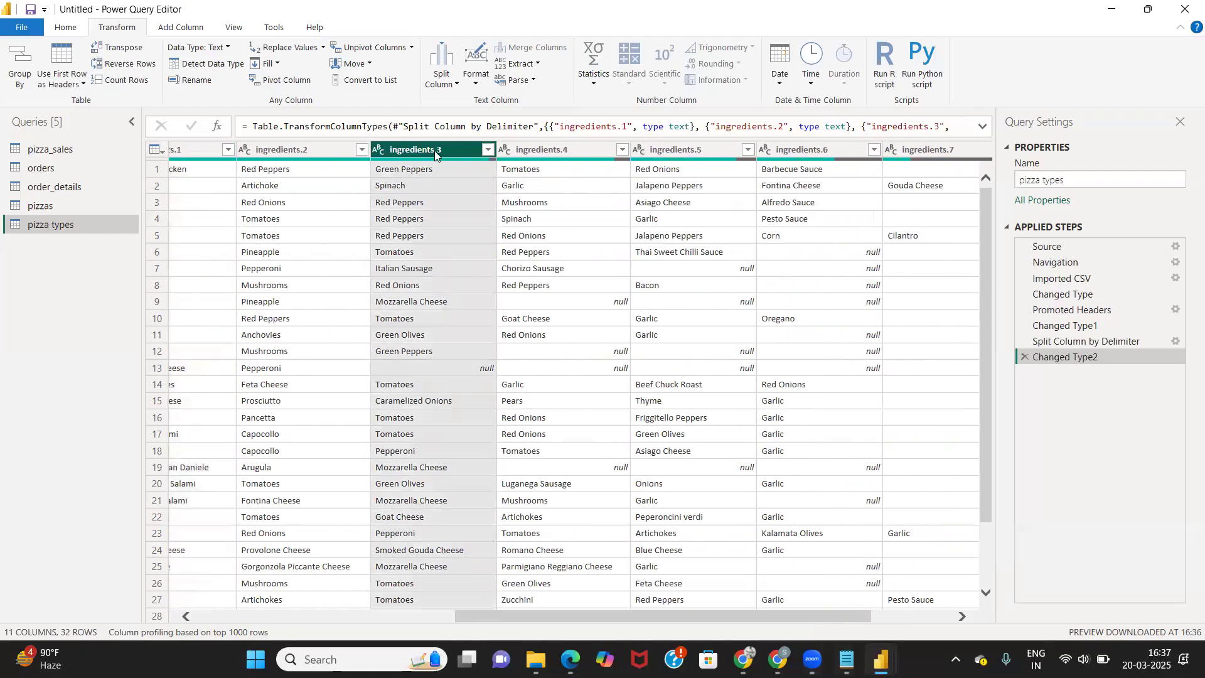
left_click(323, 48)
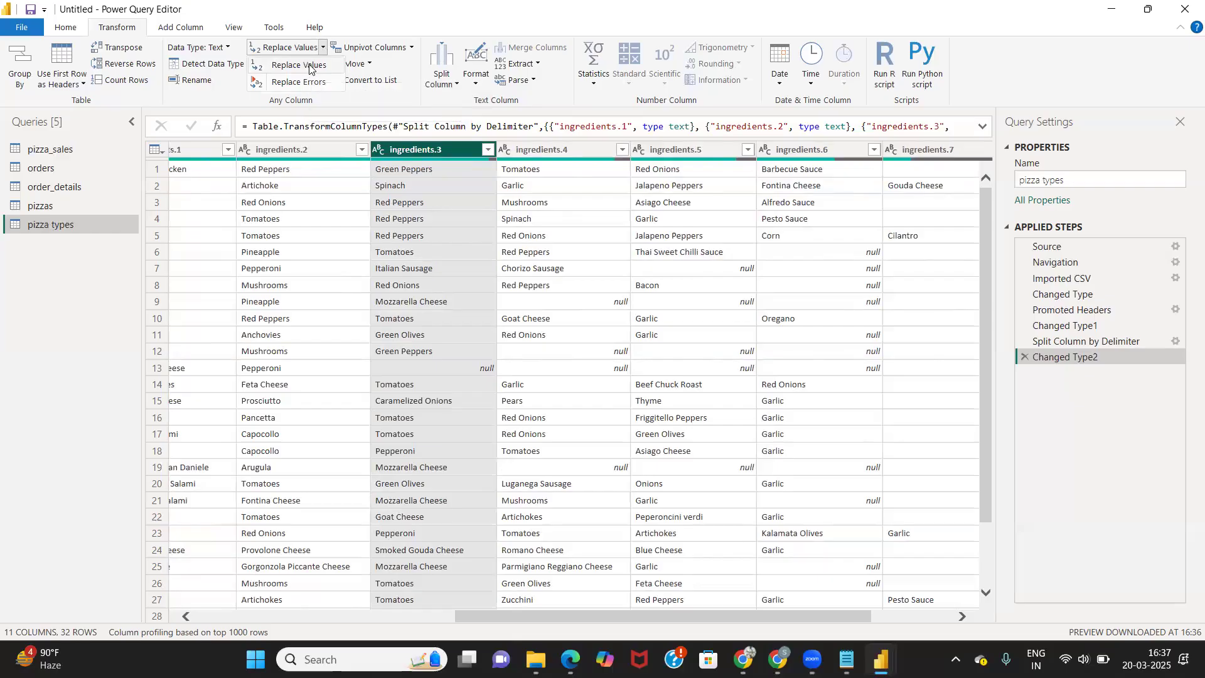
left_click(310, 68)
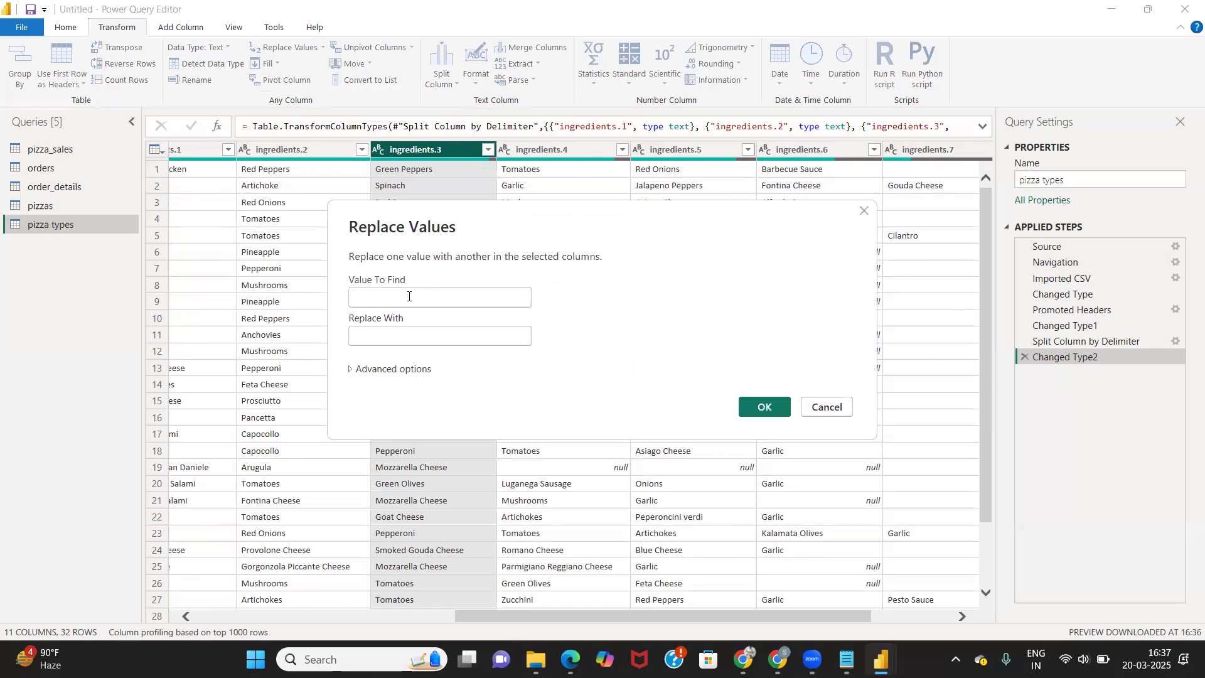
type("ba")
key("BackSpace")
key("BackSpace")
type("nu")
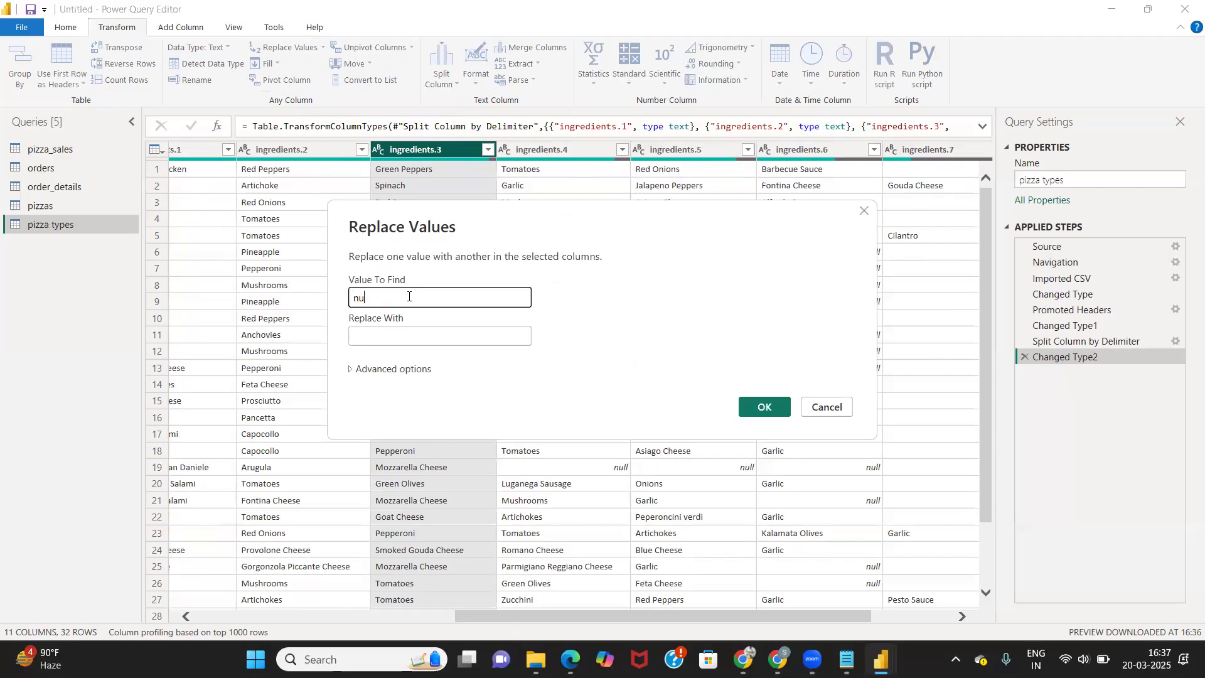
type("ll")
key("Tab")
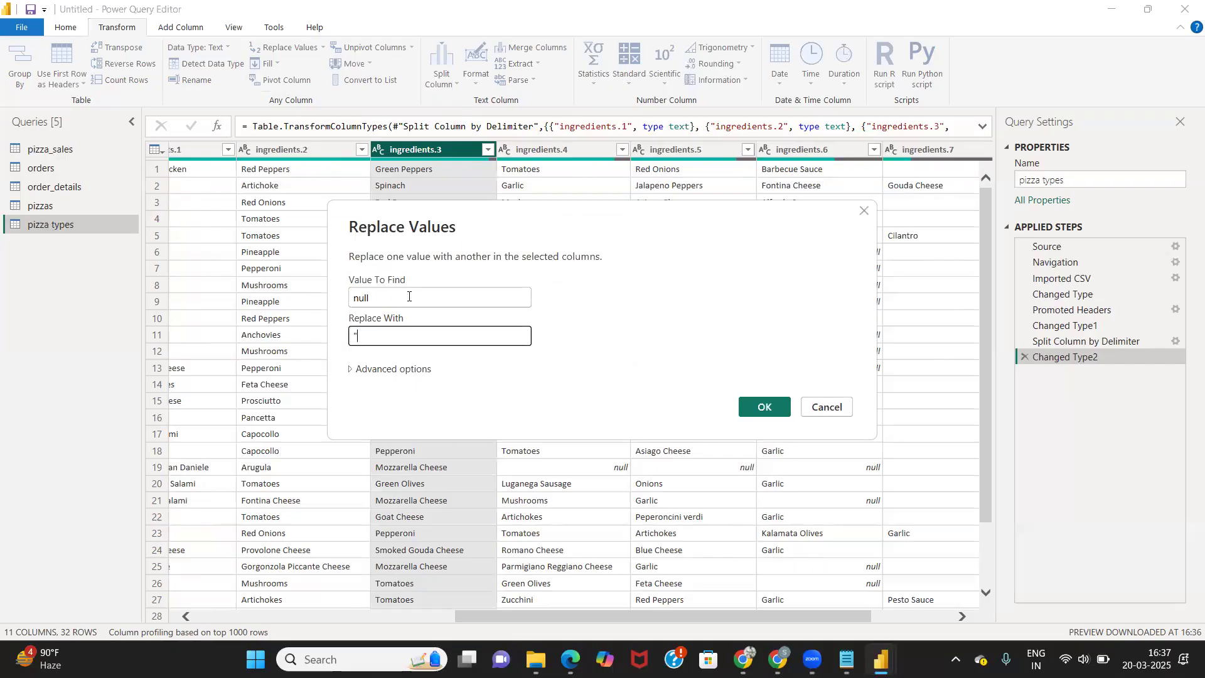
type("\" \"")
left_click(763, 406)
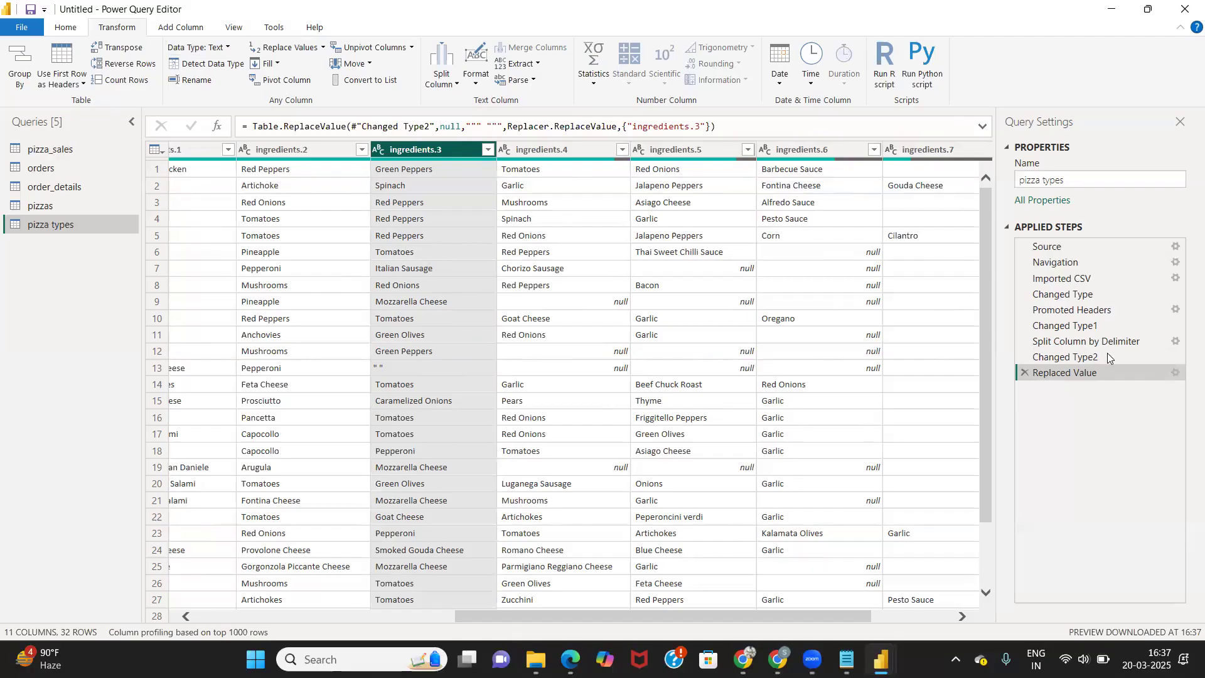
left_click(1024, 373)
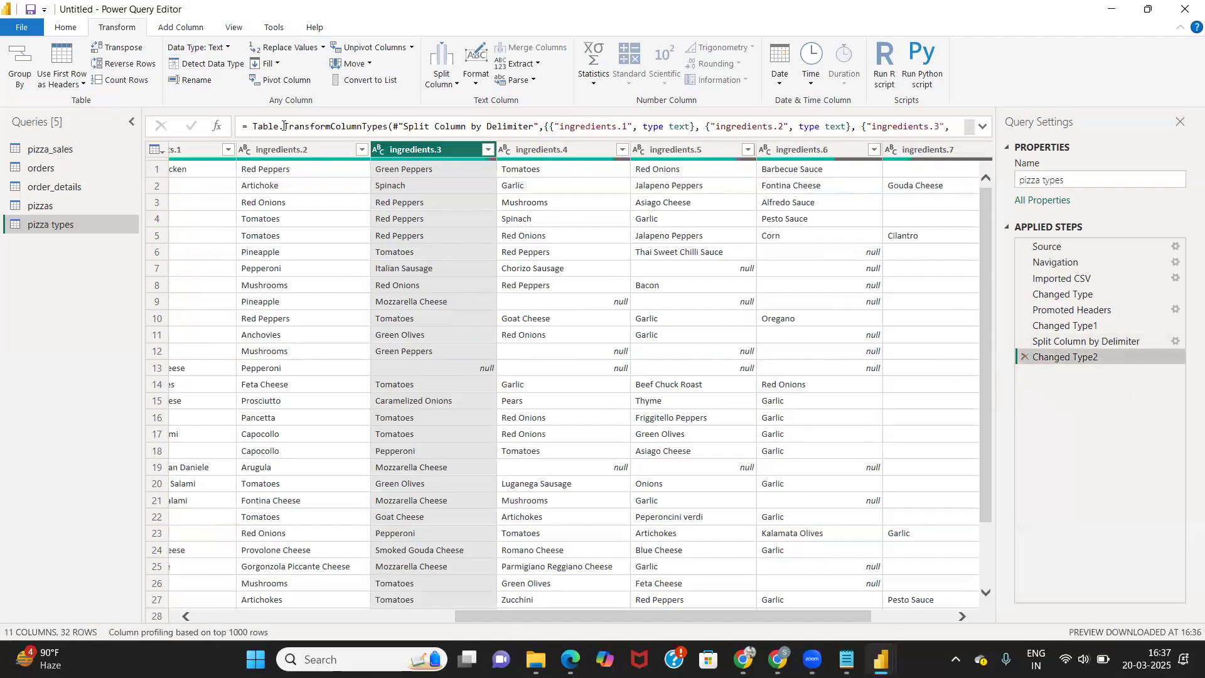
Step: Replace the null values in the ingredients.3 column with an empty value
left_click(322, 48)
left_click(306, 66)
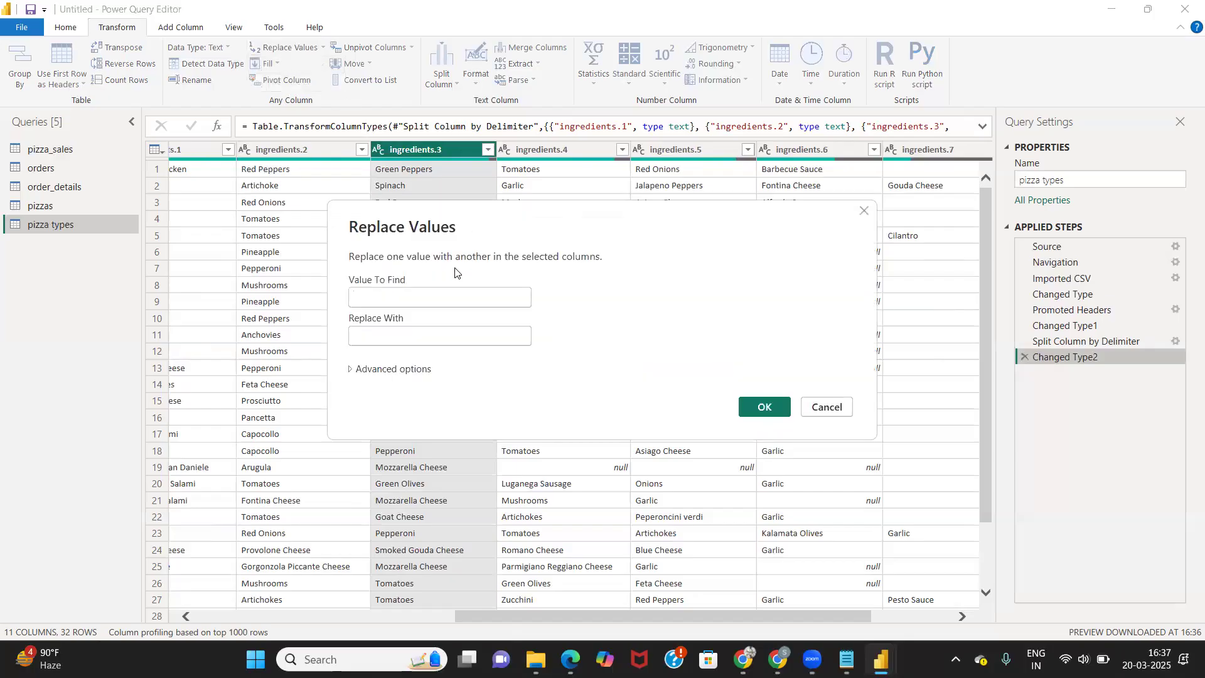
type("null")
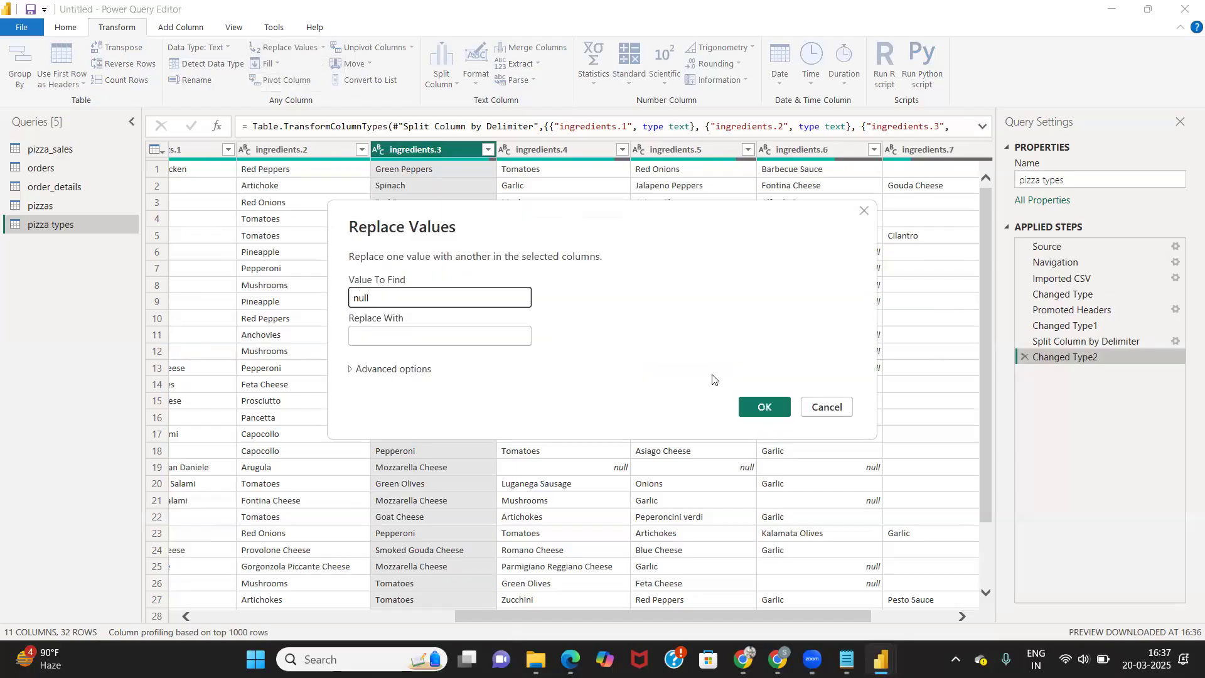
left_click(758, 412)
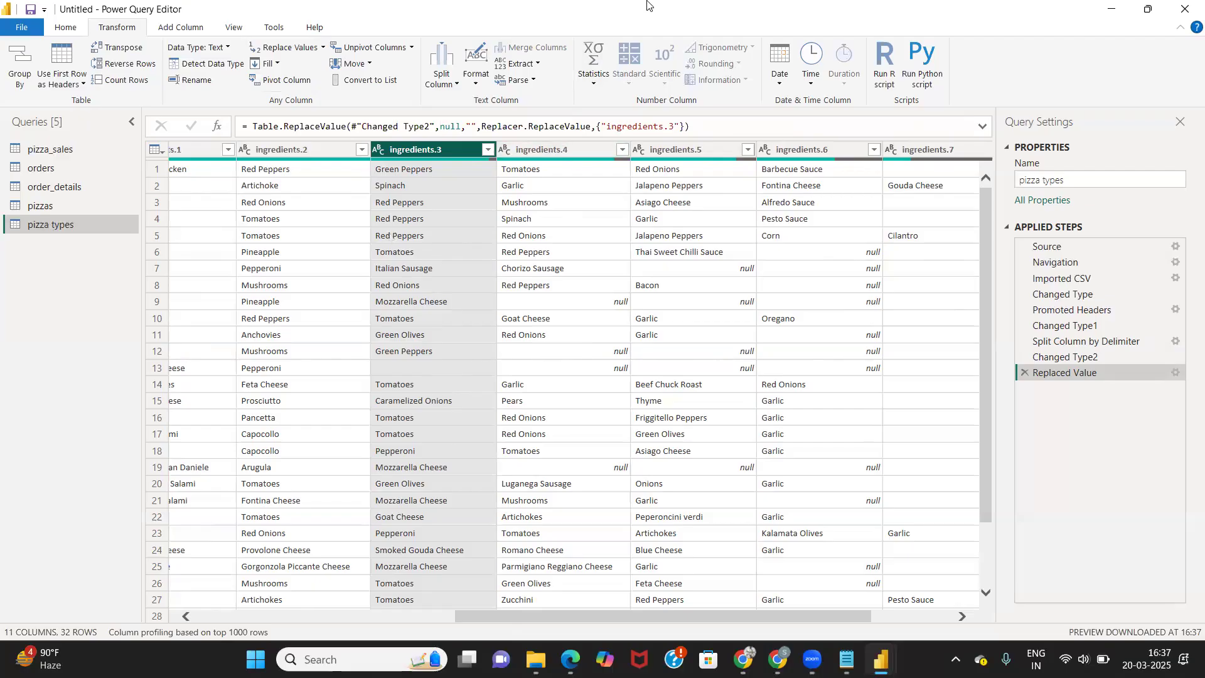
Step: Replace the null values in the ingredients.4 column with an empty value
left_click(564, 148)
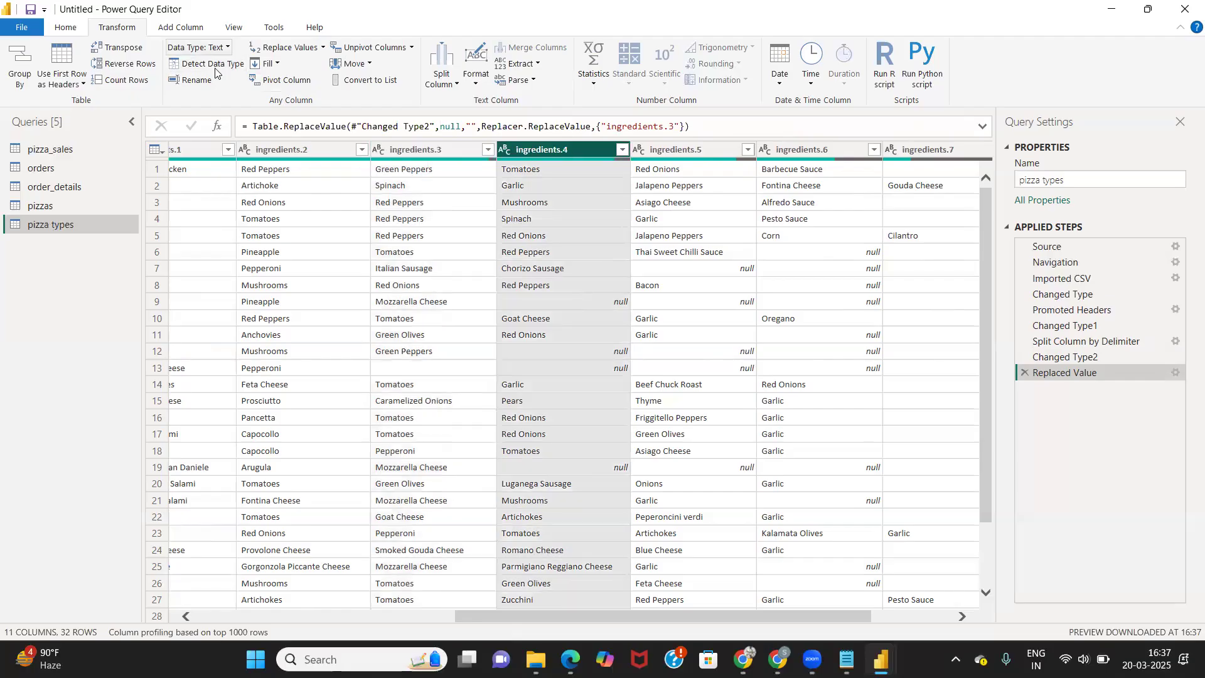
left_click(323, 48)
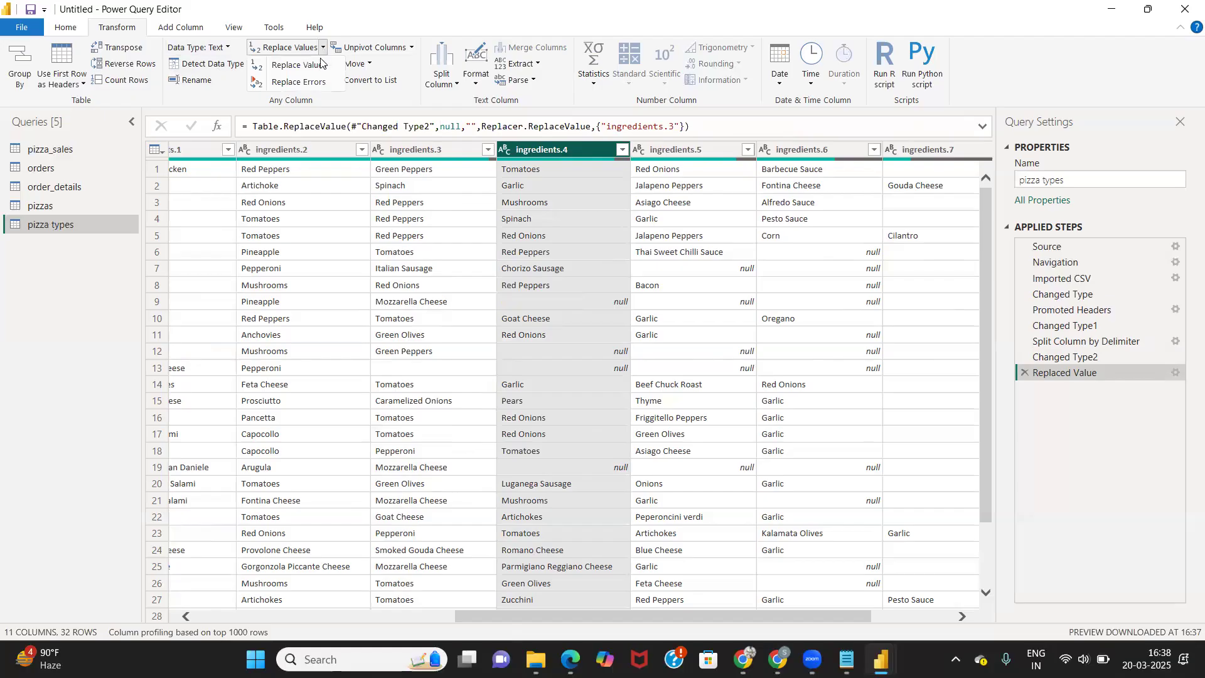
left_click(312, 69)
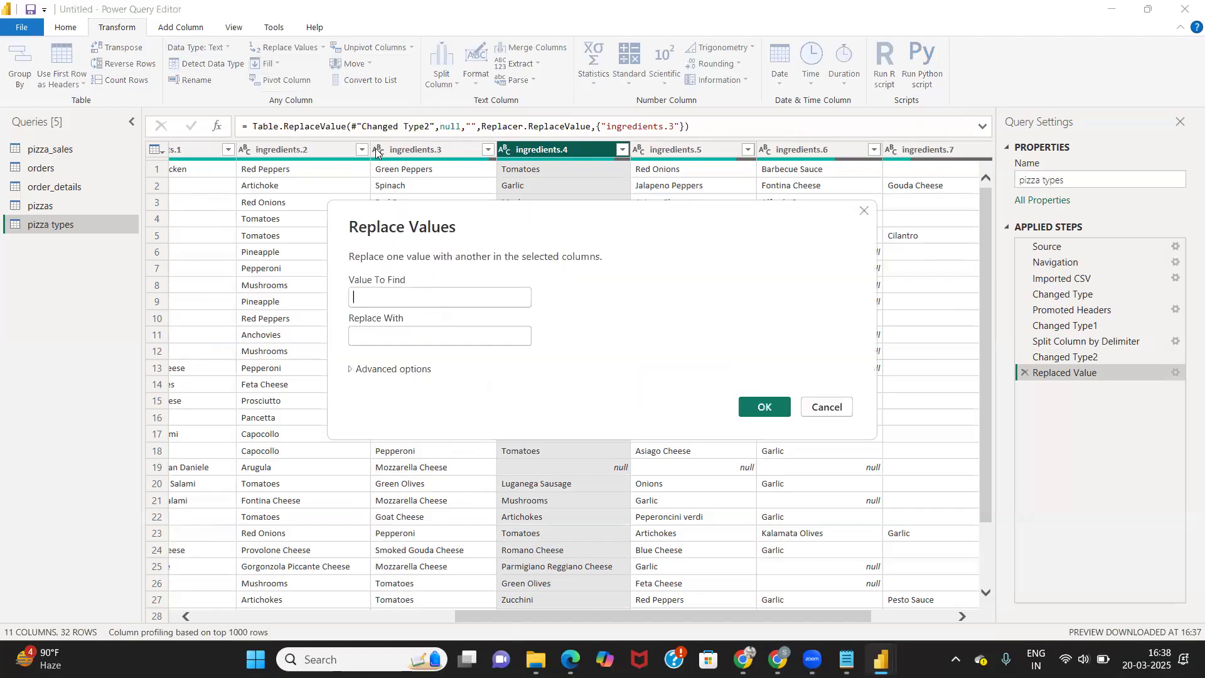
type("null")
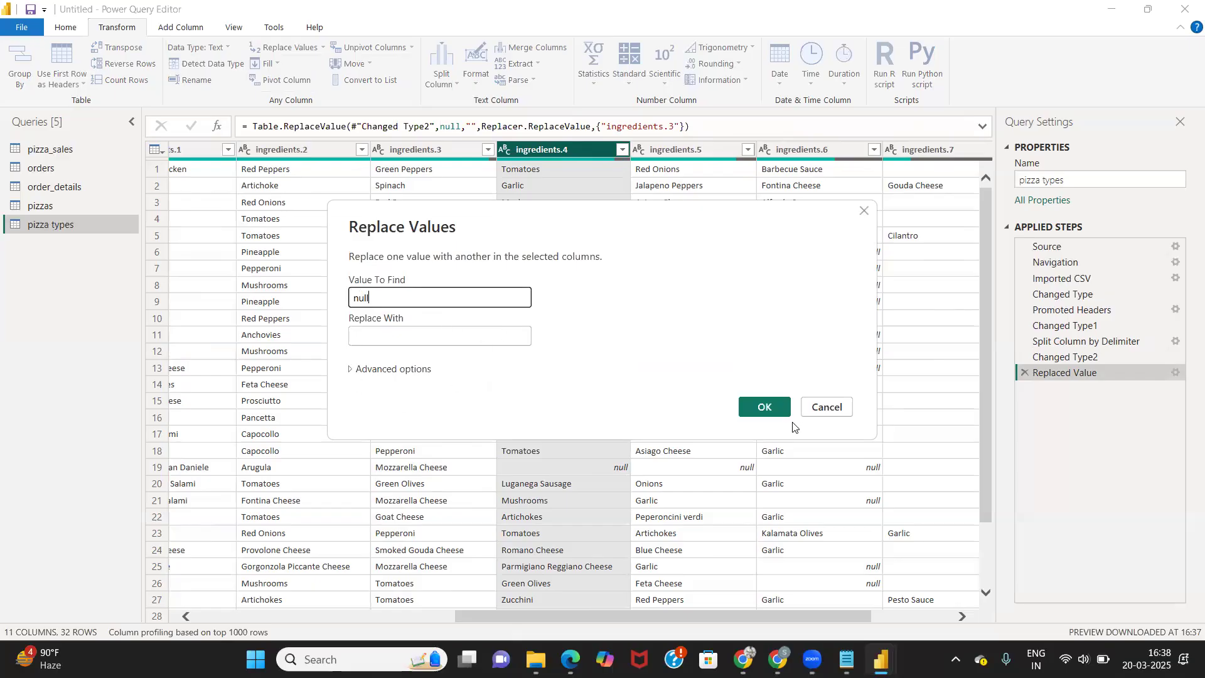
left_click(764, 409)
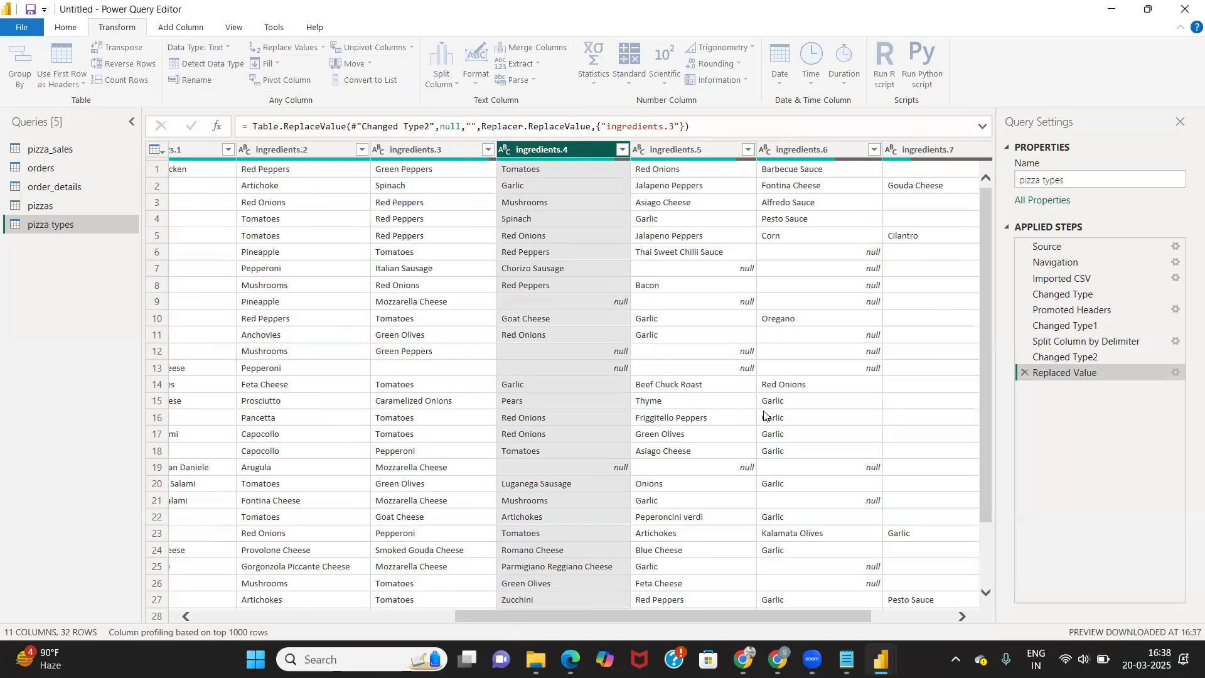
Step: Replace the null values in the ingredients.5 column with an empty value
left_click(715, 155)
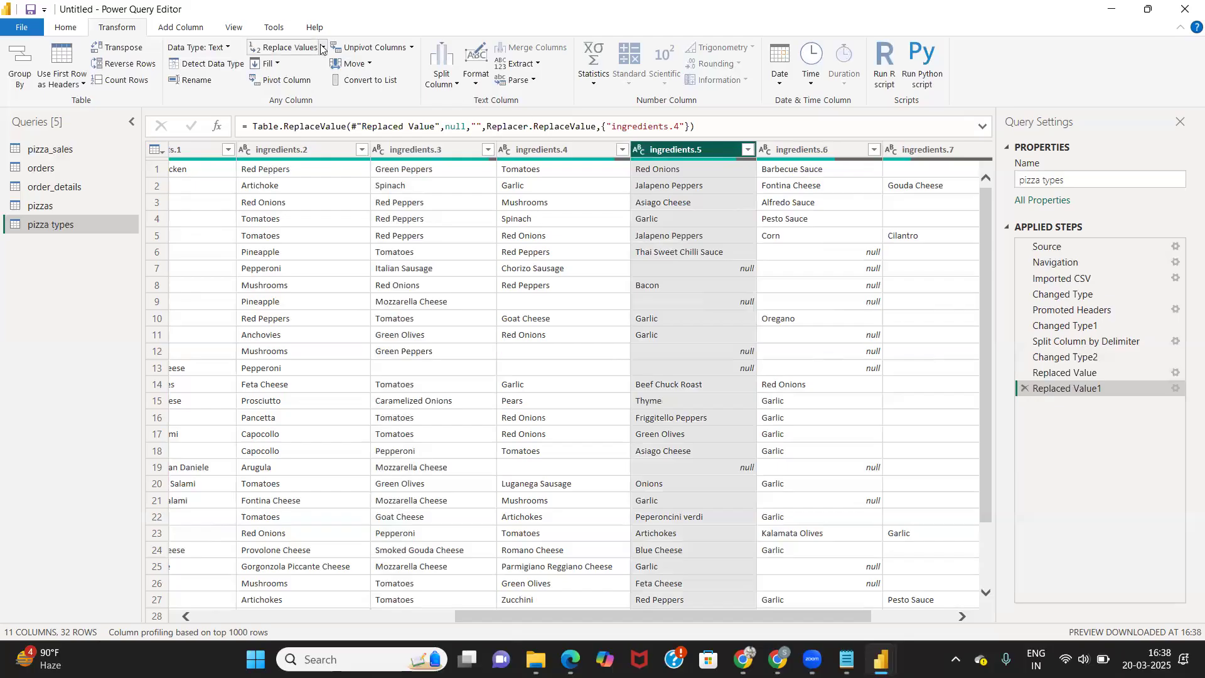
left_click(322, 49)
left_click(296, 65)
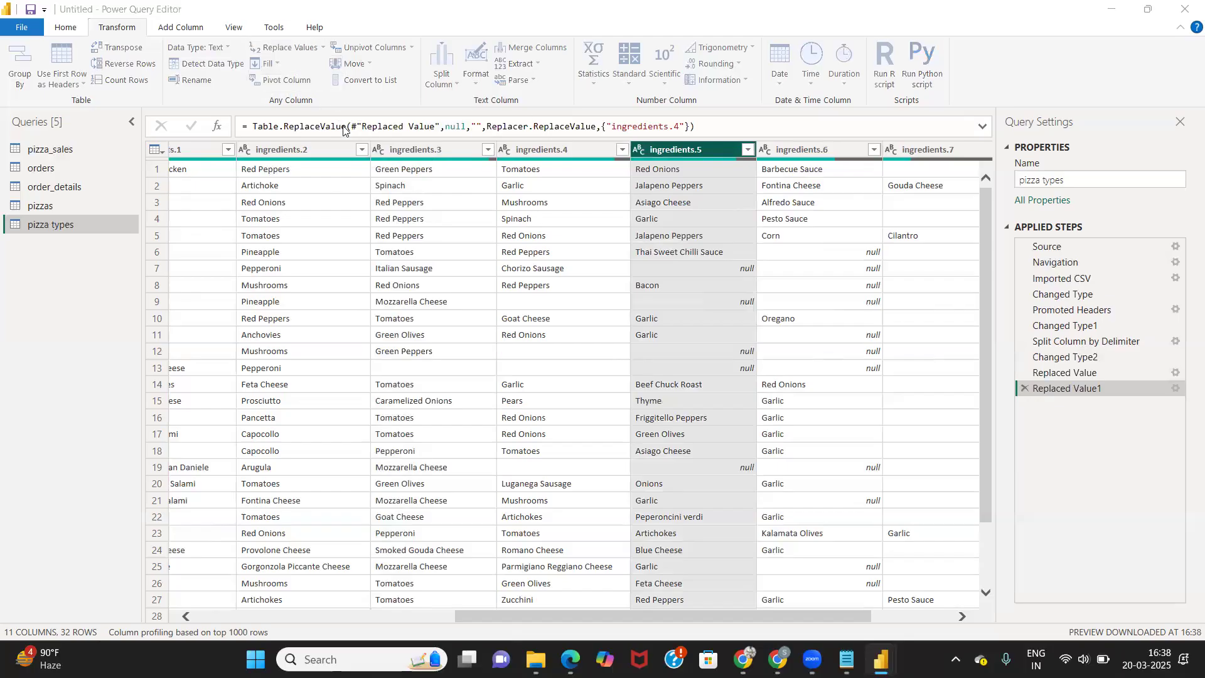
type("null")
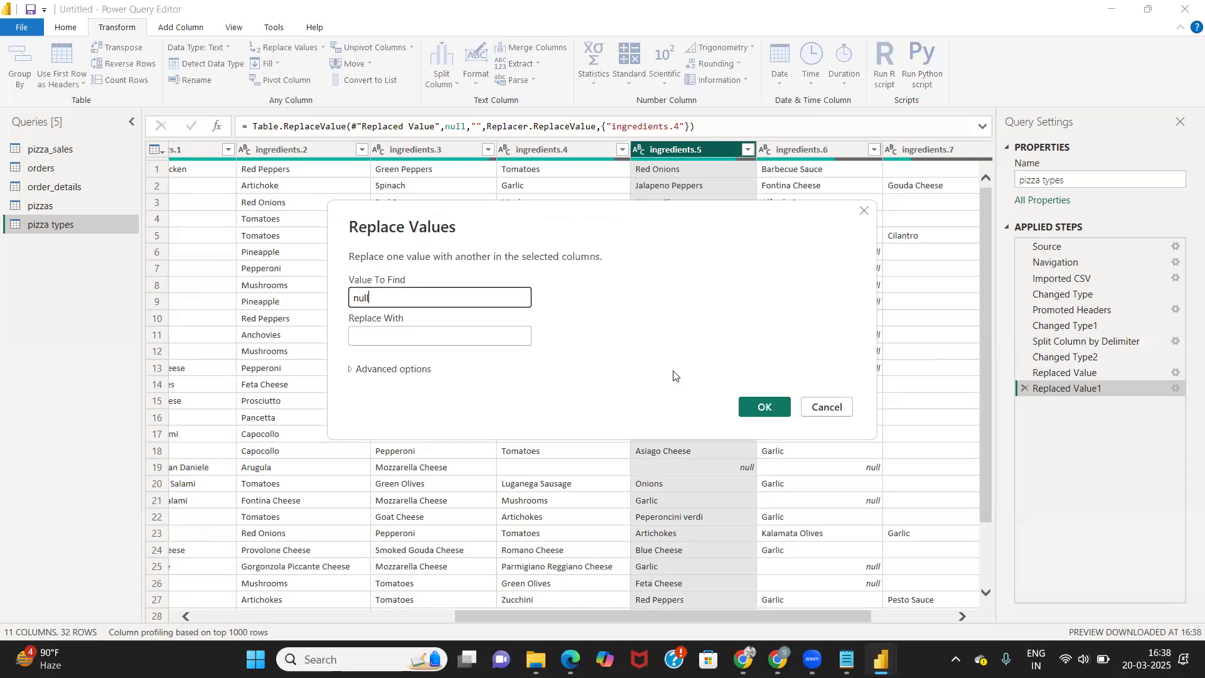
left_click(753, 406)
Step: Replace the null values in the ingredients.6 column with an empty value
left_click(828, 151)
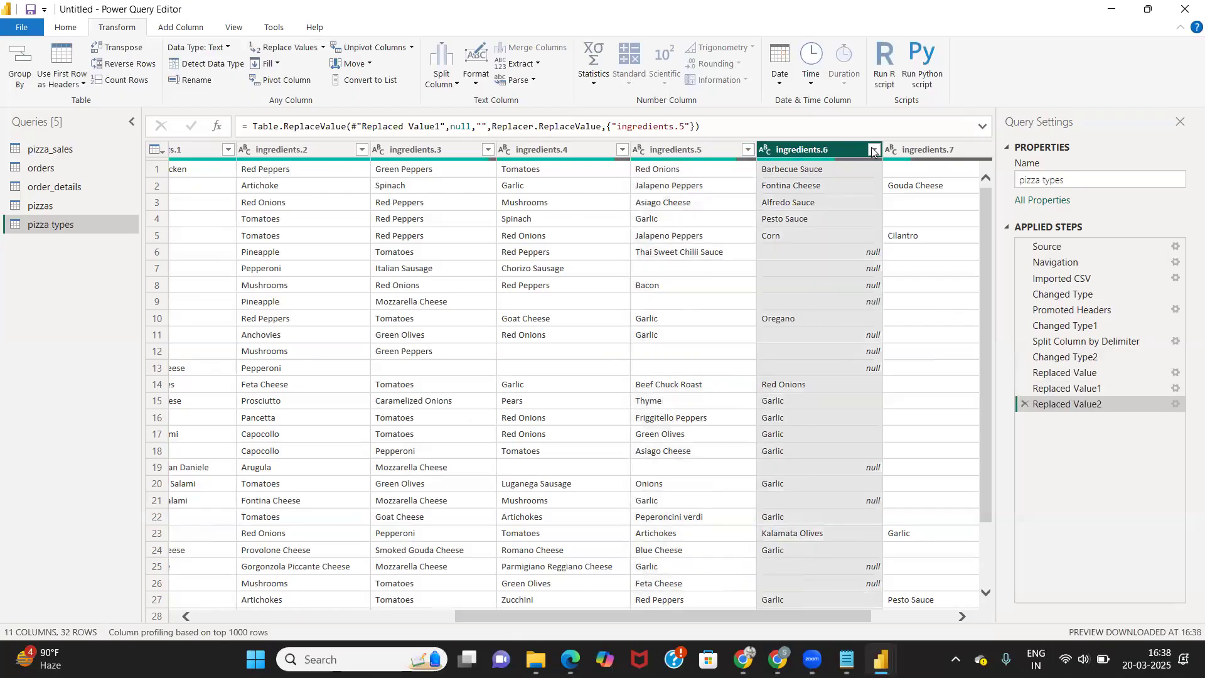
left_click(873, 150)
left_click(837, 145)
left_click(323, 48)
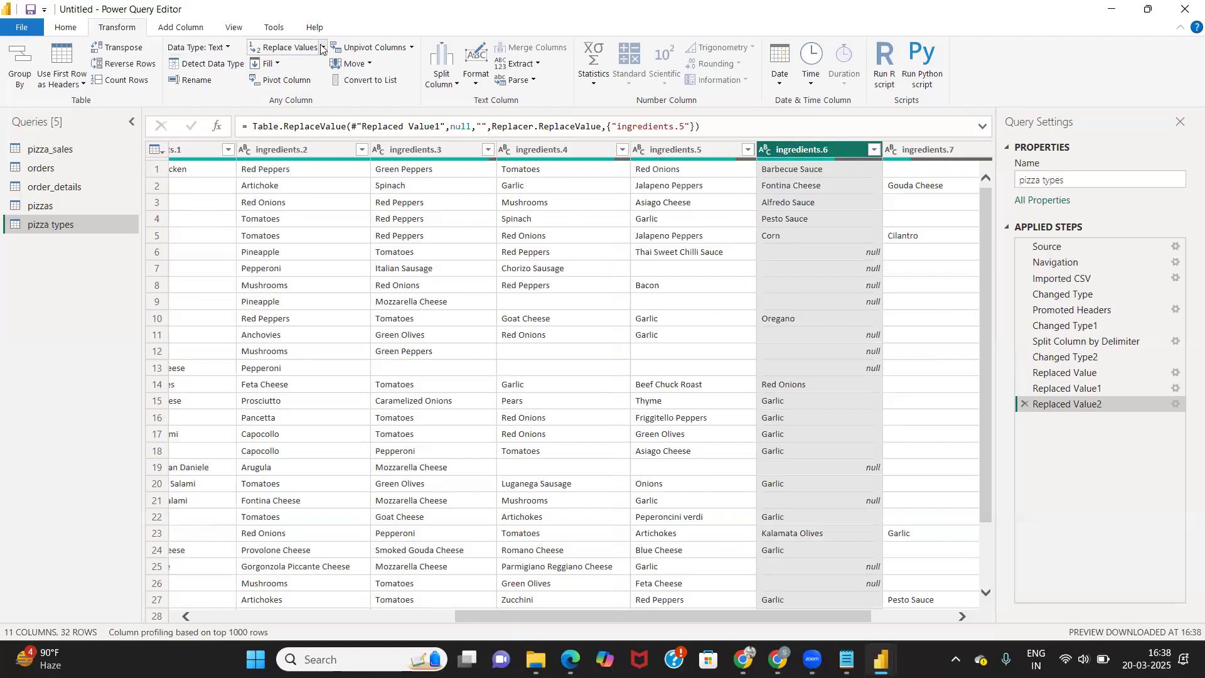
left_click(325, 147)
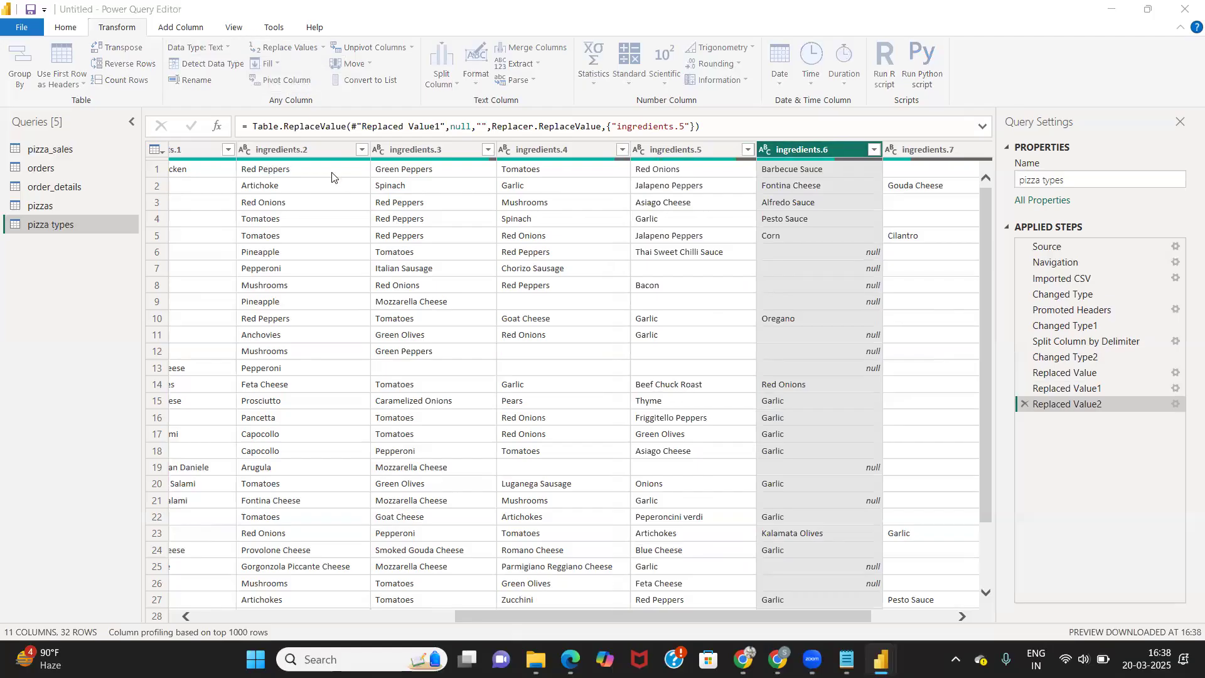
type("null")
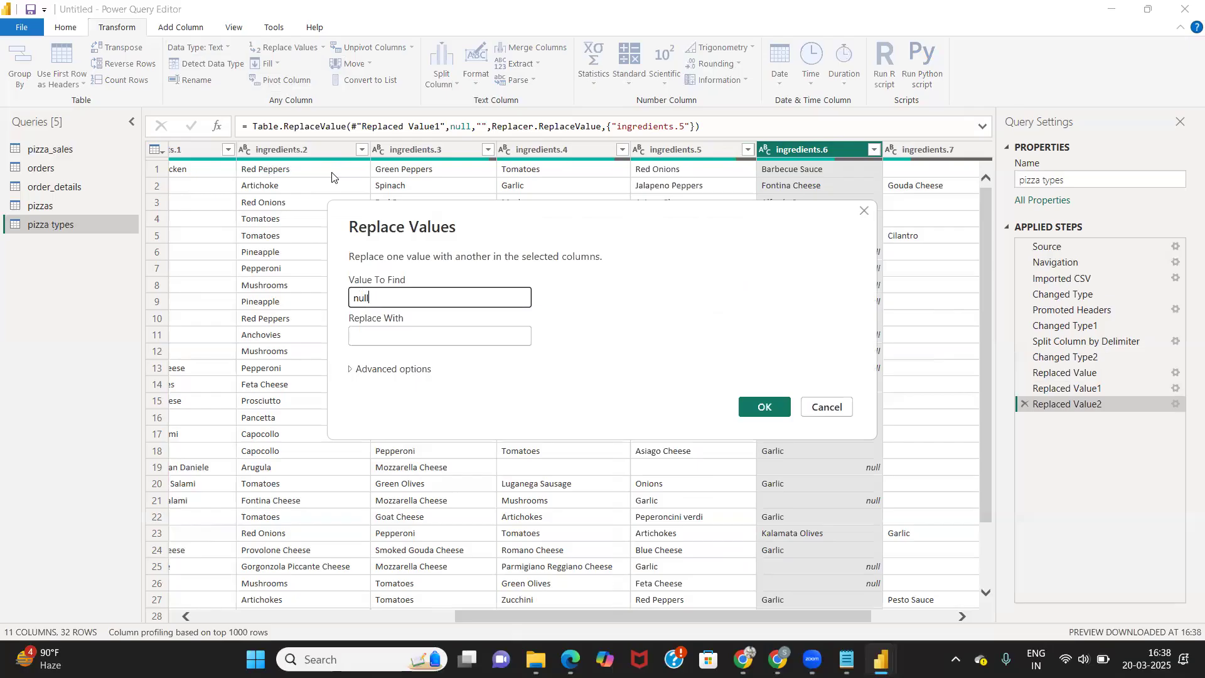
key("Tab")
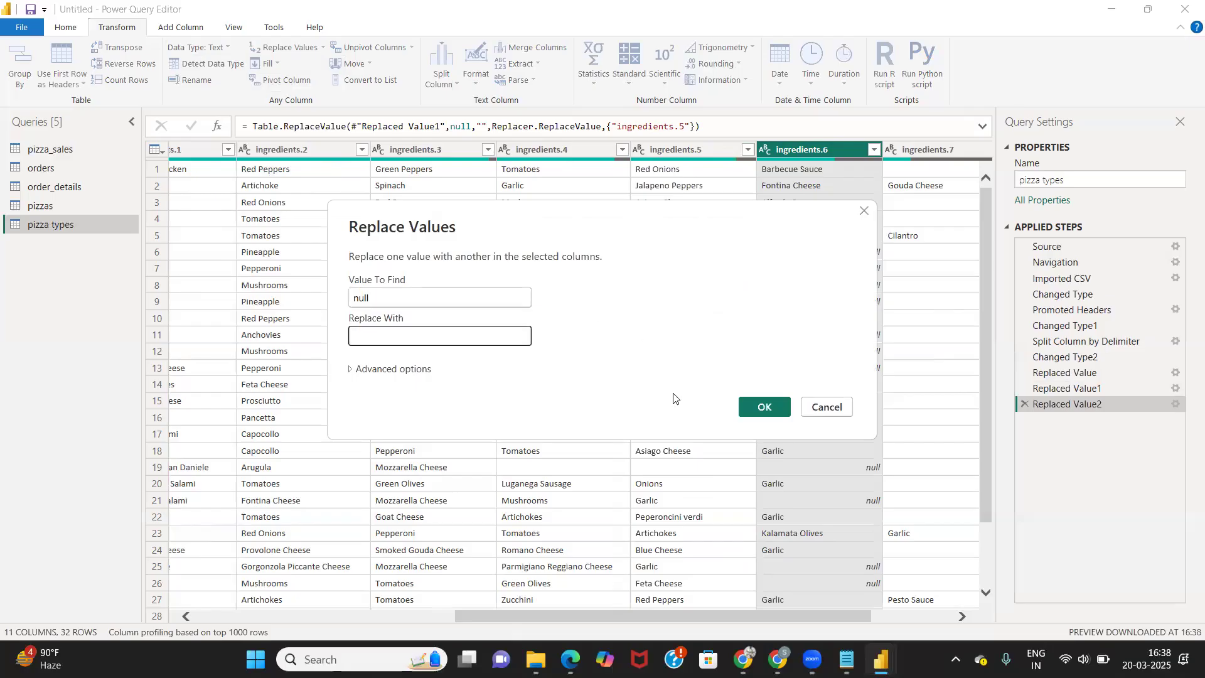
left_click(766, 407)
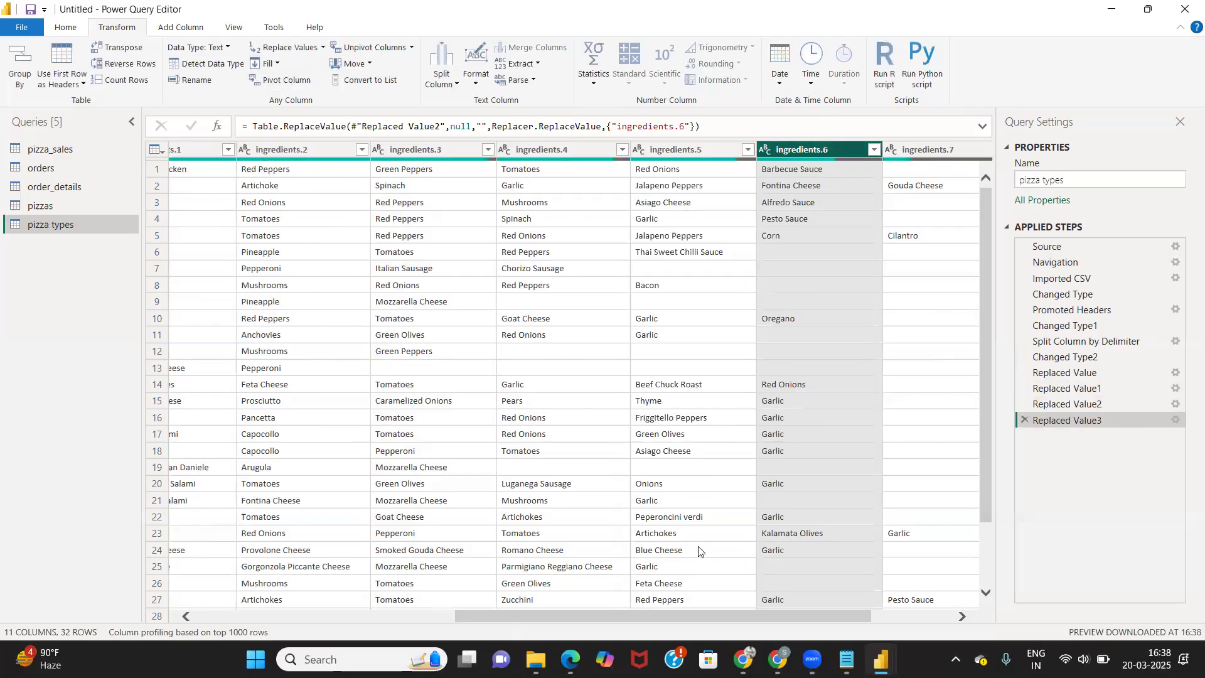
Step: Examine the pizza types columns for remaining null values and check the column quality summary of ingredients.6
left_click_drag(718, 616, 800, 612)
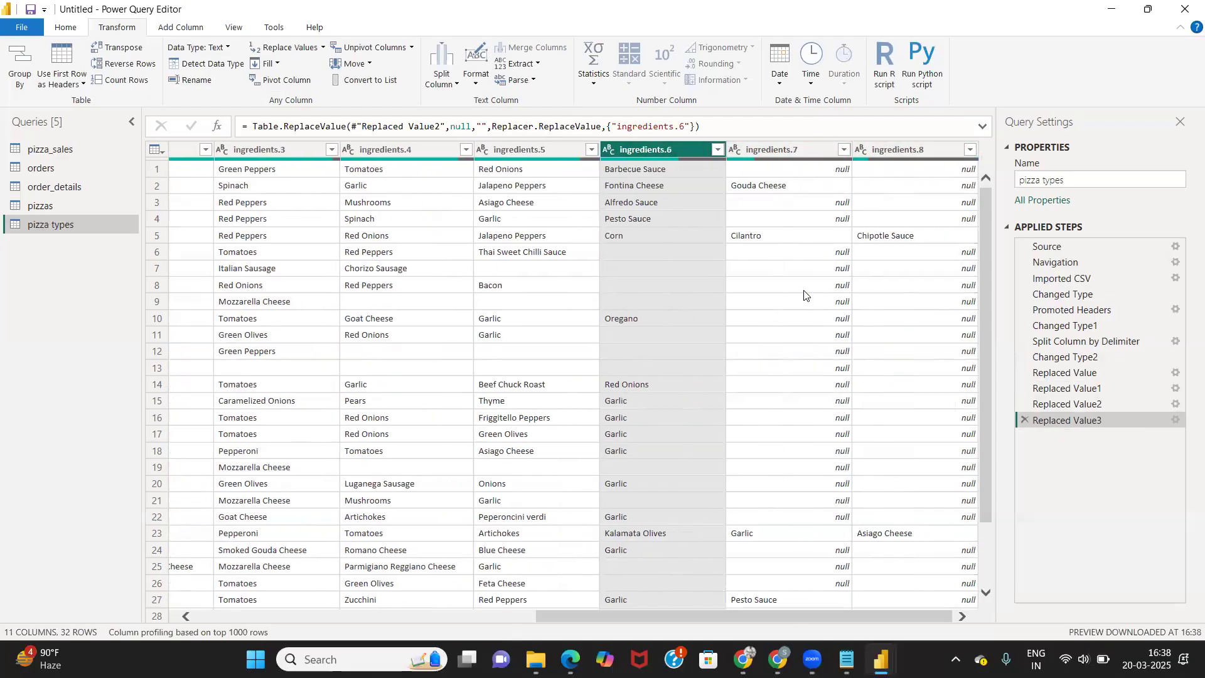
scroll(806, 614, "left", 5)
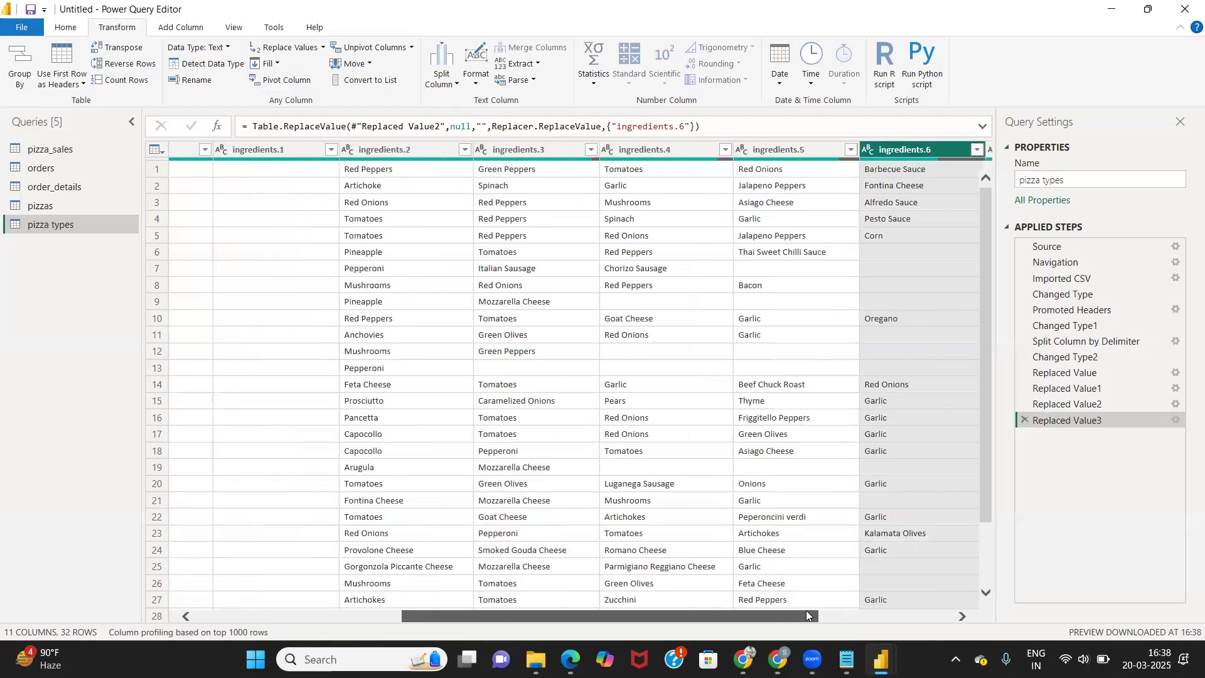
scroll(806, 614, "left", 4)
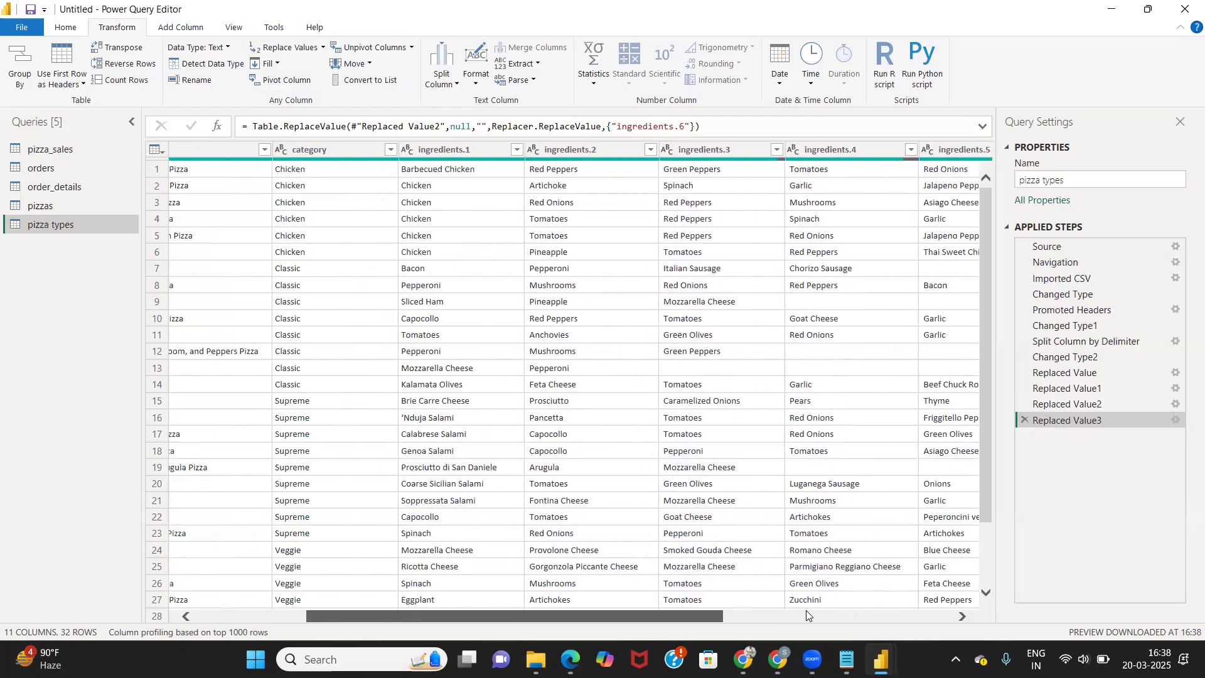
scroll(805, 610, "right", 9)
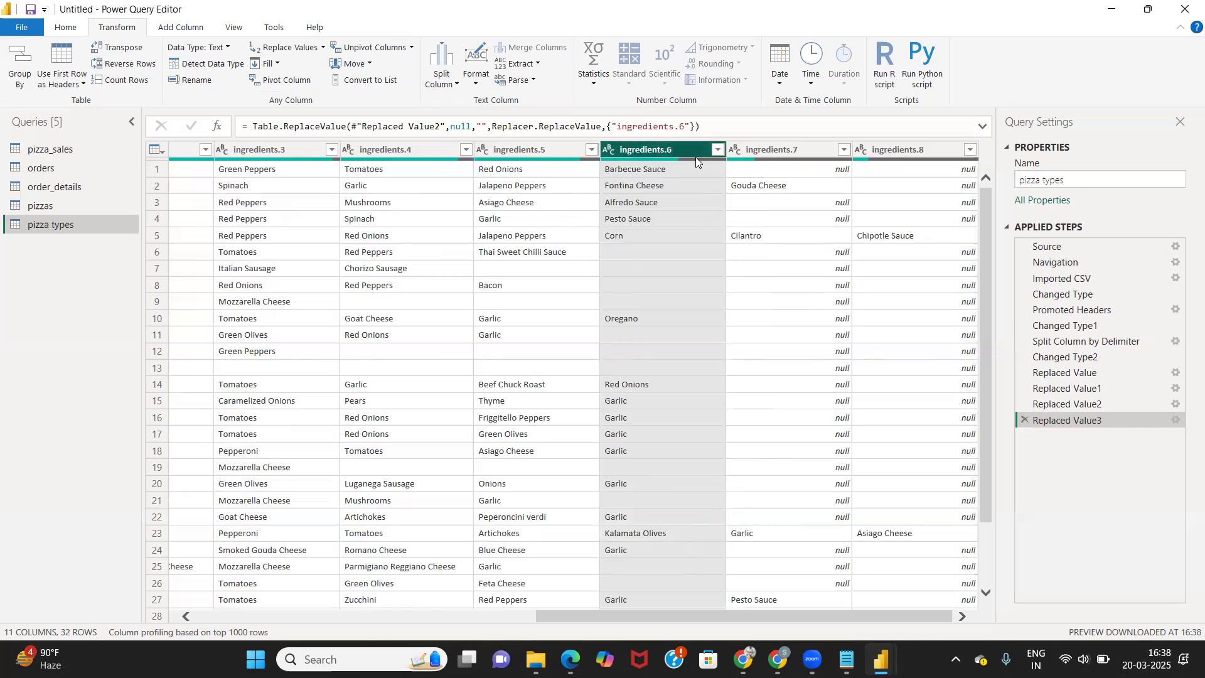
mouse_move(684, 163)
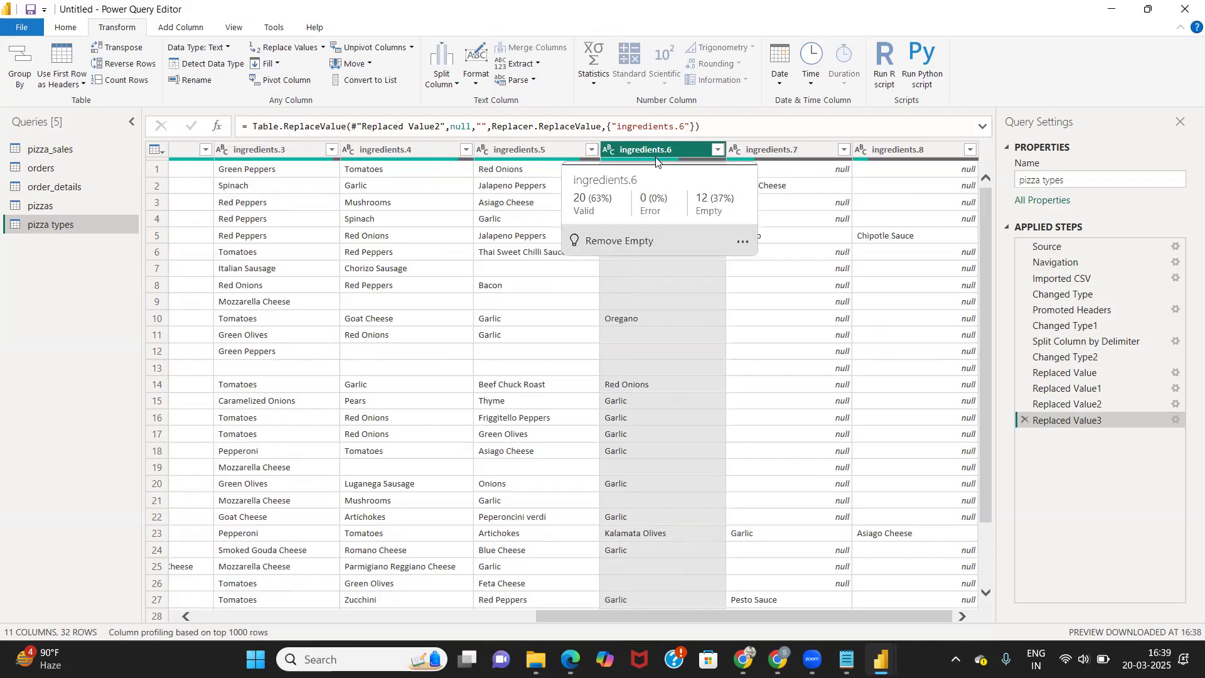
left_click_drag(908, 613, 568, 612)
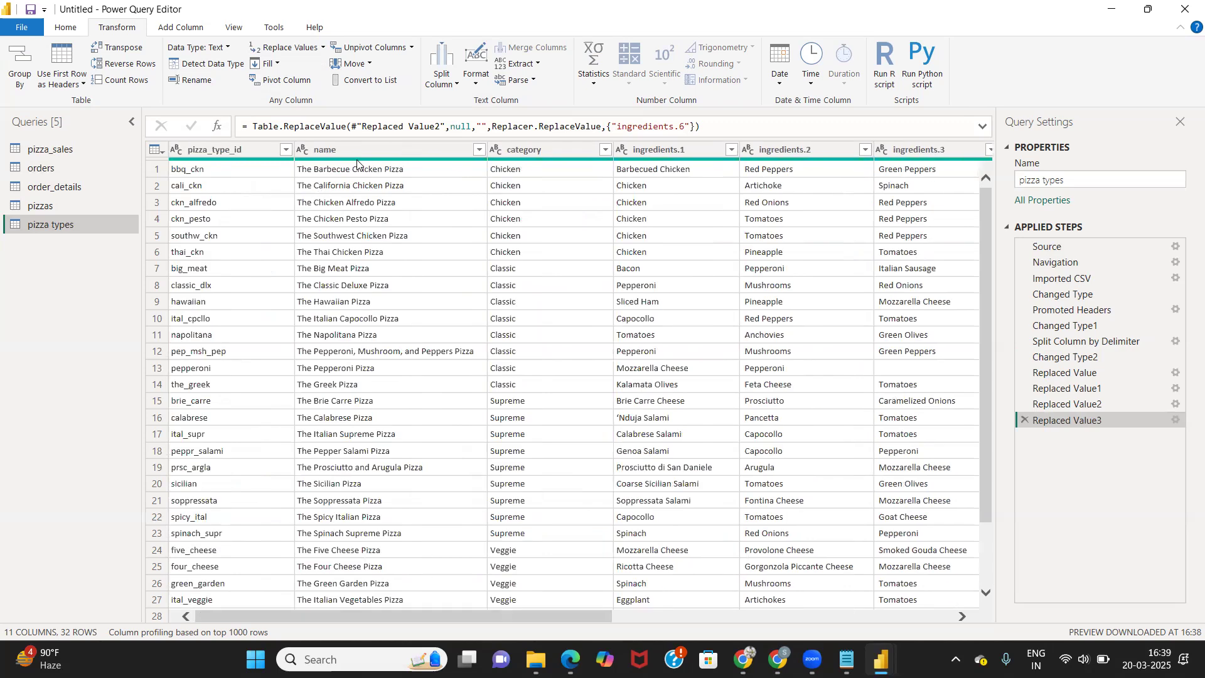
mouse_move(356, 162)
Step: Review the column quality and added columns of the orders, order_details, pizzas and pizza types queries
left_click(47, 165)
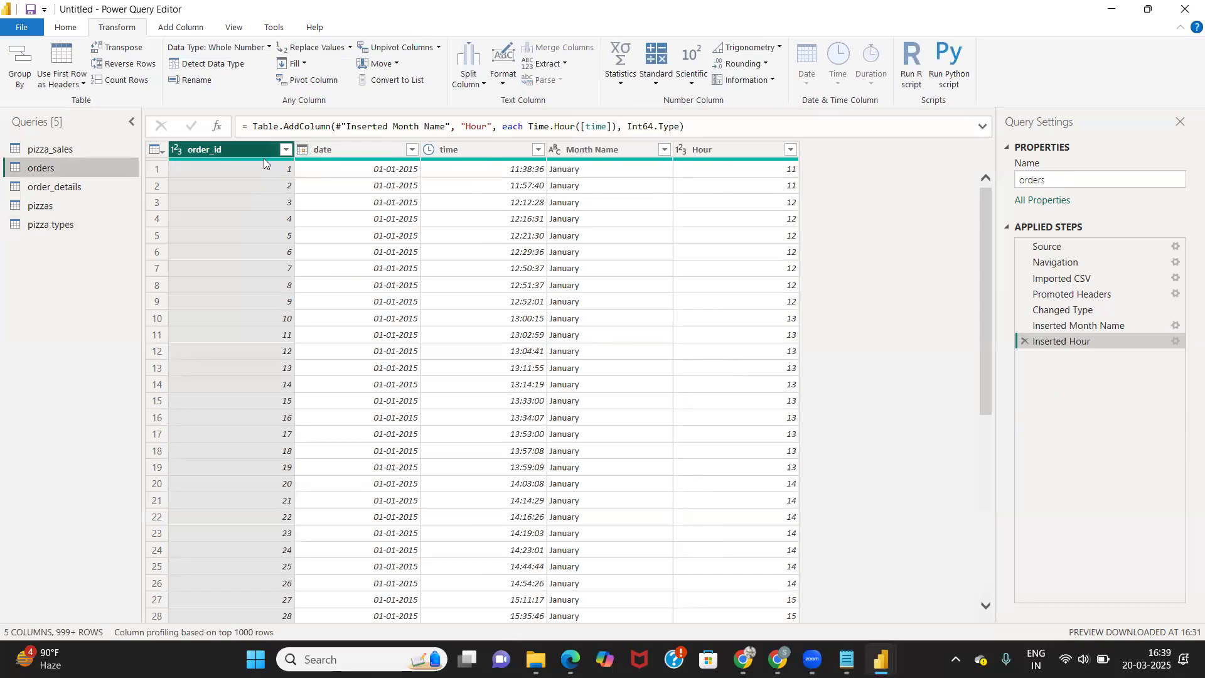
mouse_move(260, 161)
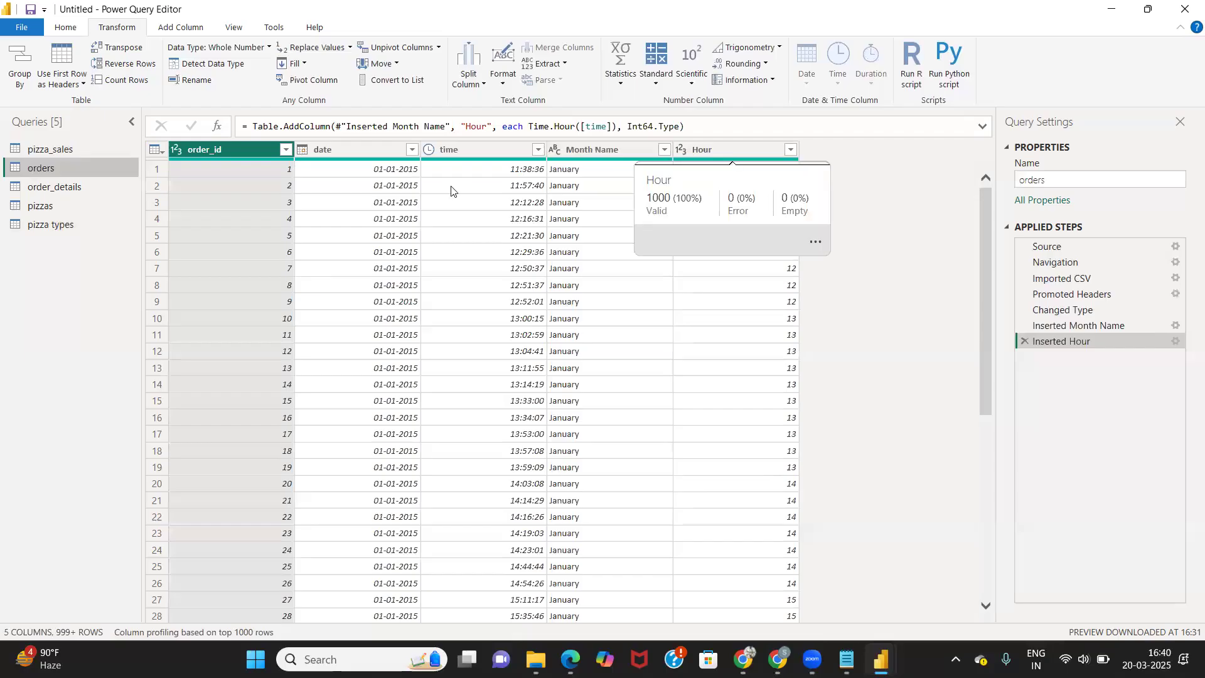
left_click(76, 192)
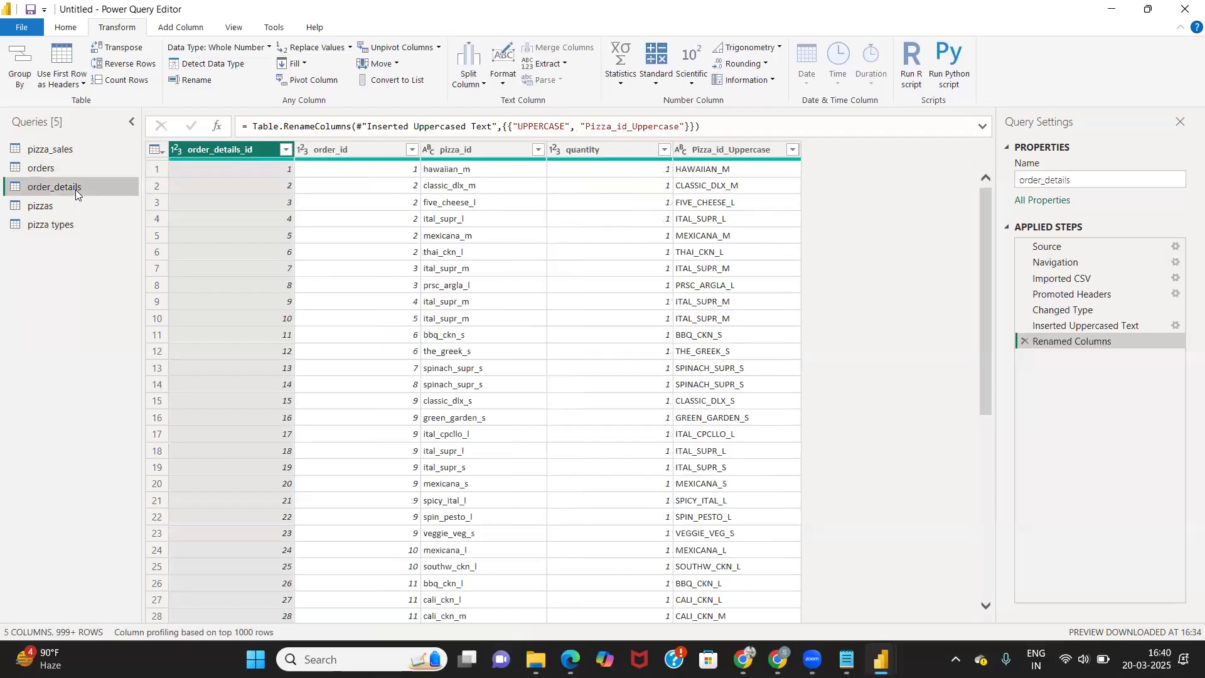
left_click(39, 208)
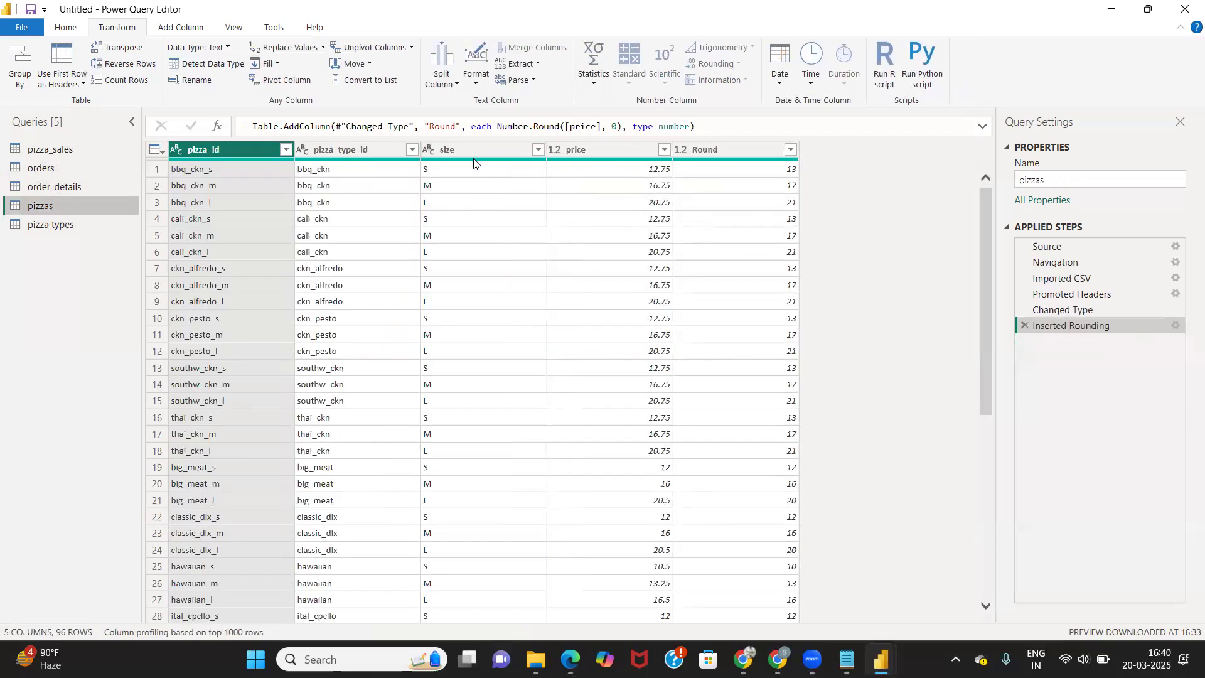
mouse_move(472, 161)
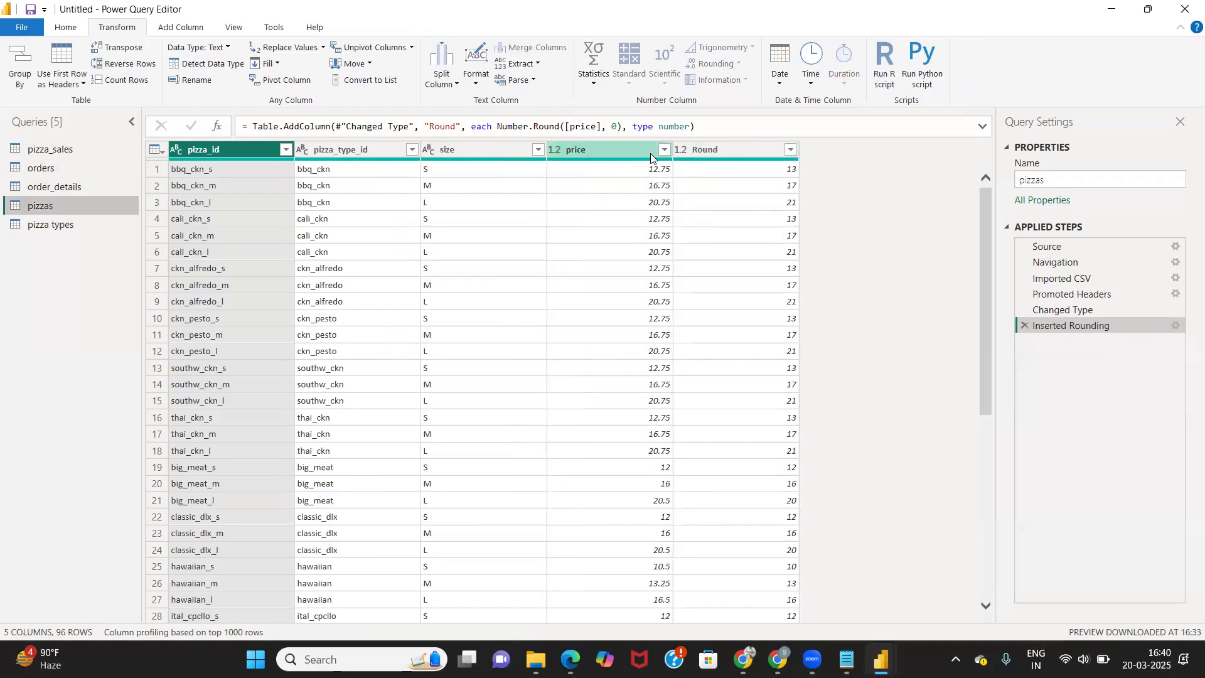
left_click(39, 225)
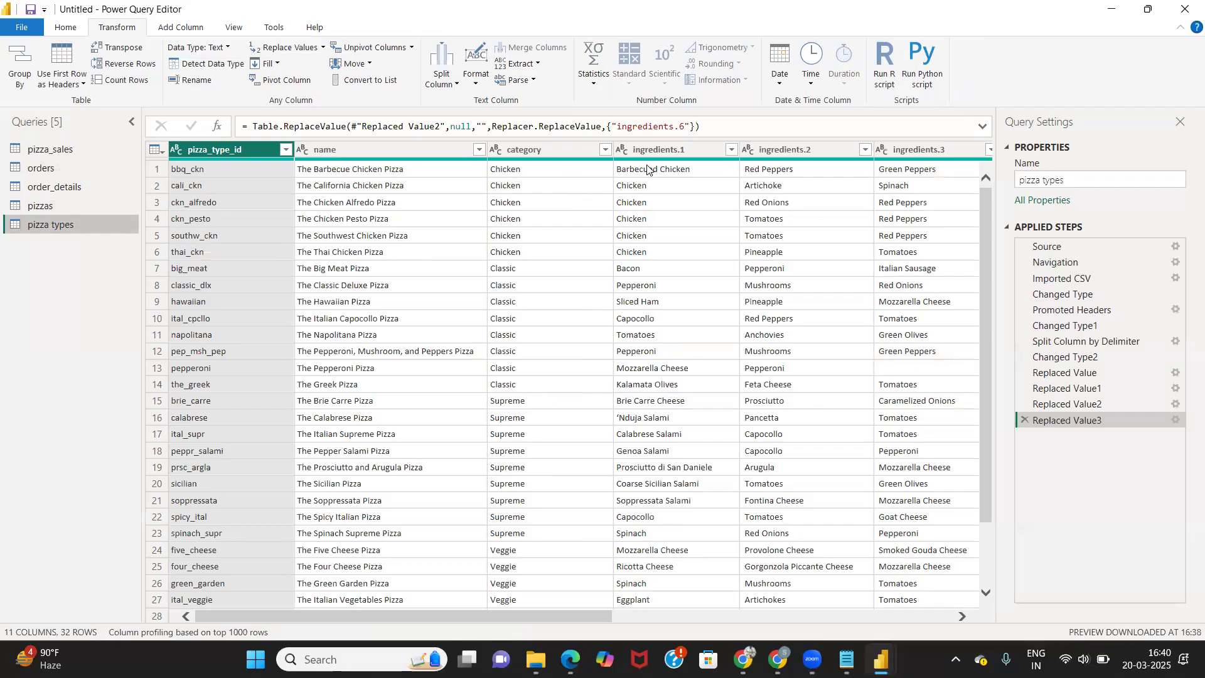
scroll(568, 311, "down", 2)
scroll(563, 252, "up", 2)
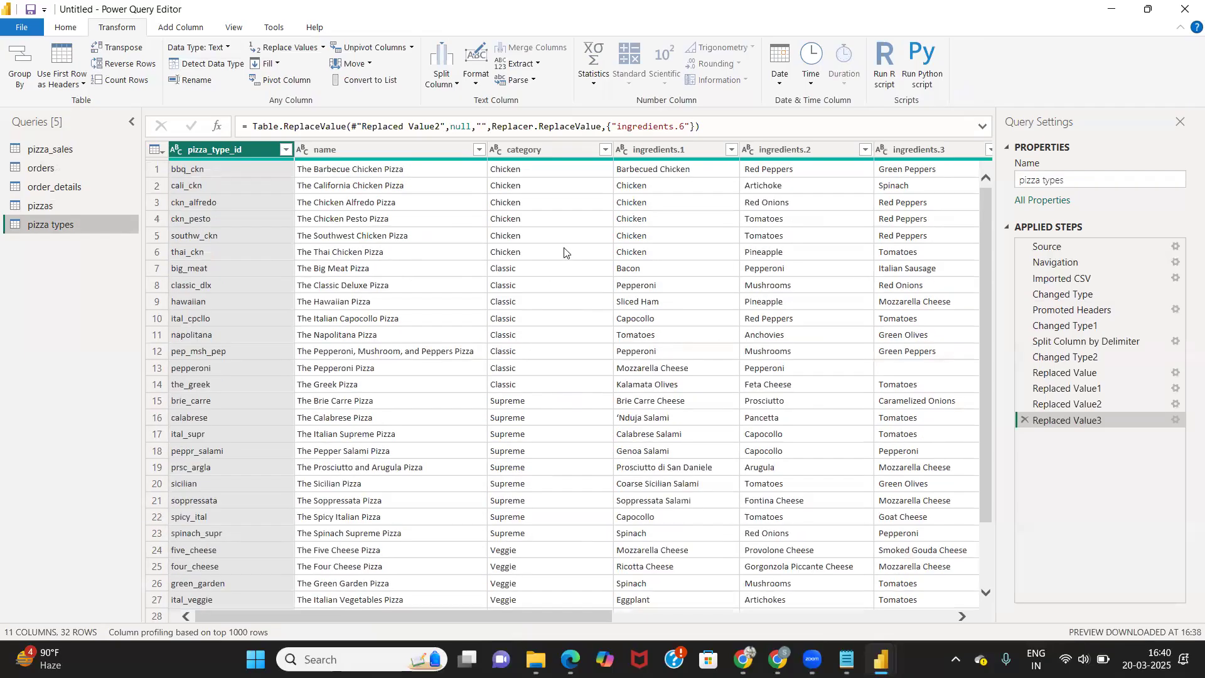
Step: Close Power Query Editor and apply all pending query changes to the Power BI Desktop report
left_click(59, 31)
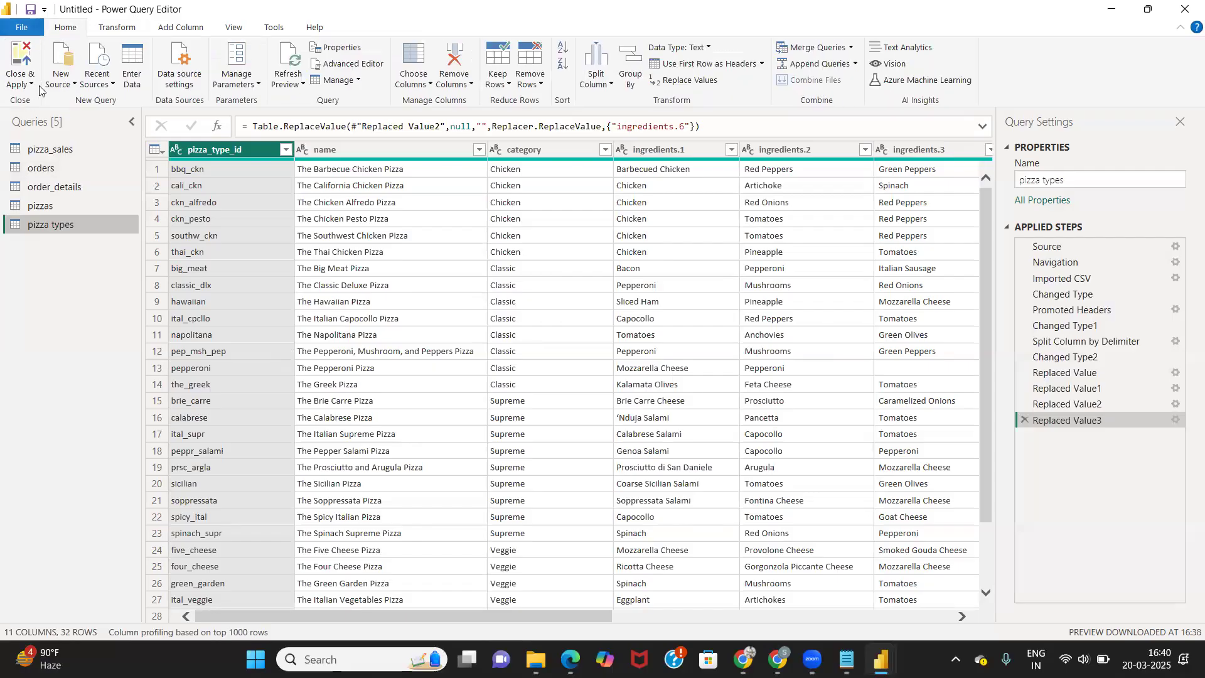
left_click(30, 86)
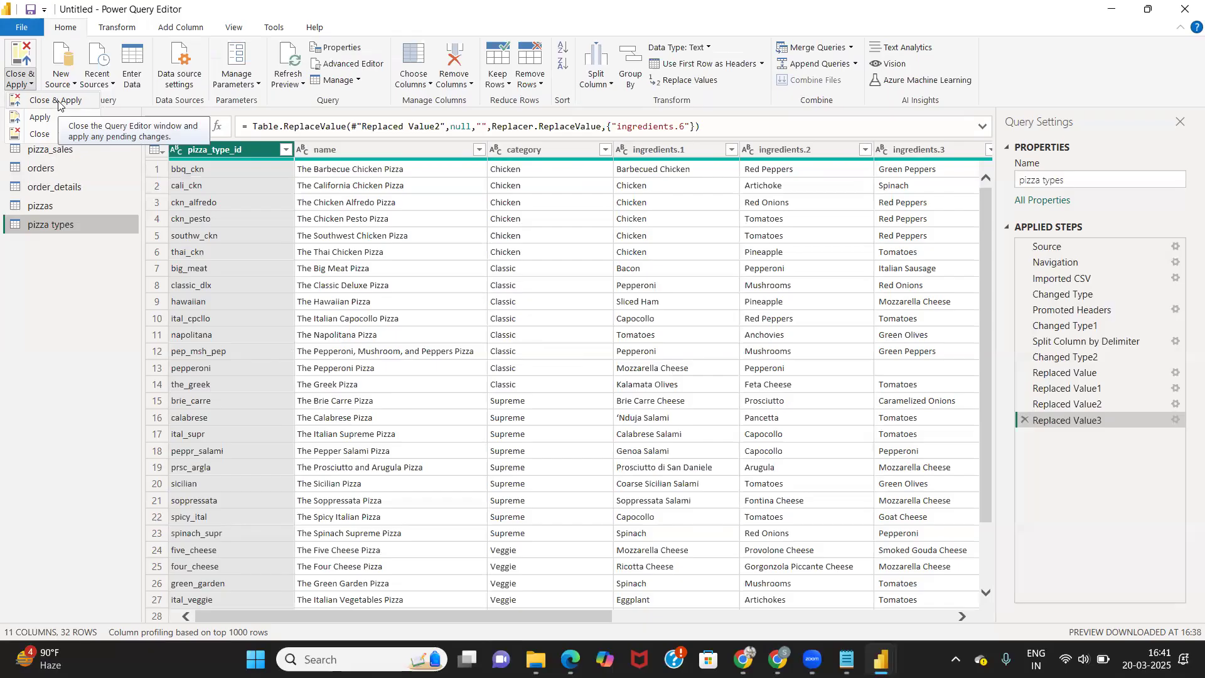
left_click(454, 568)
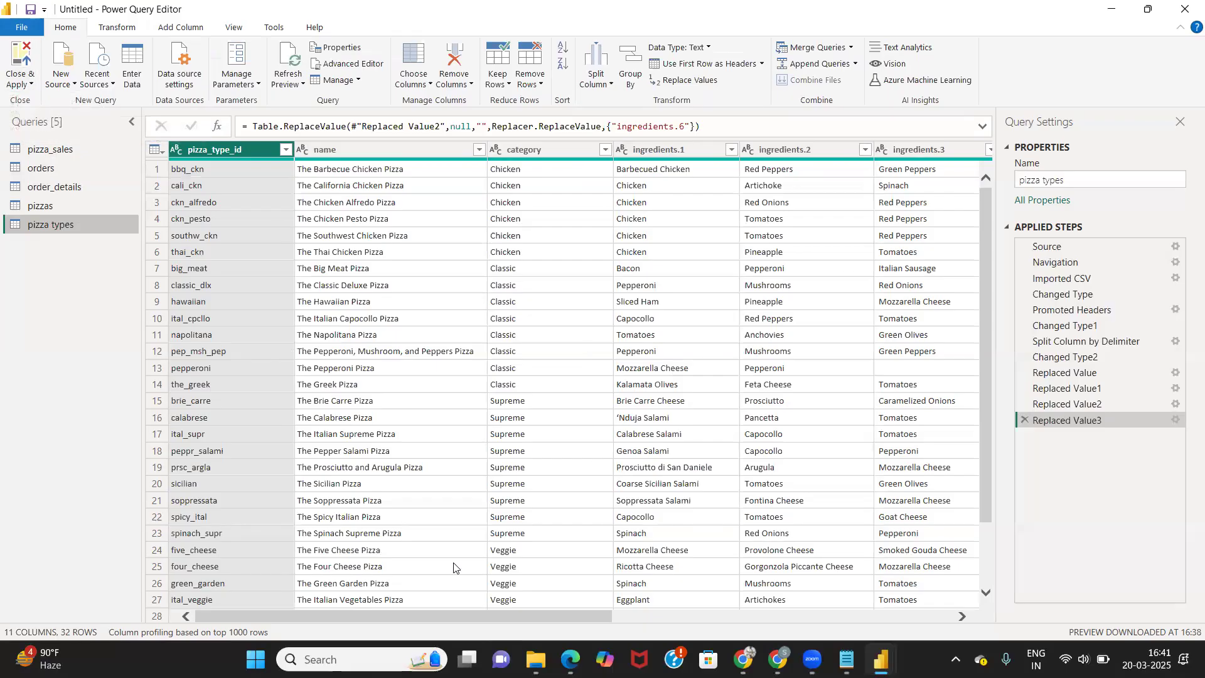
left_click(18, 58)
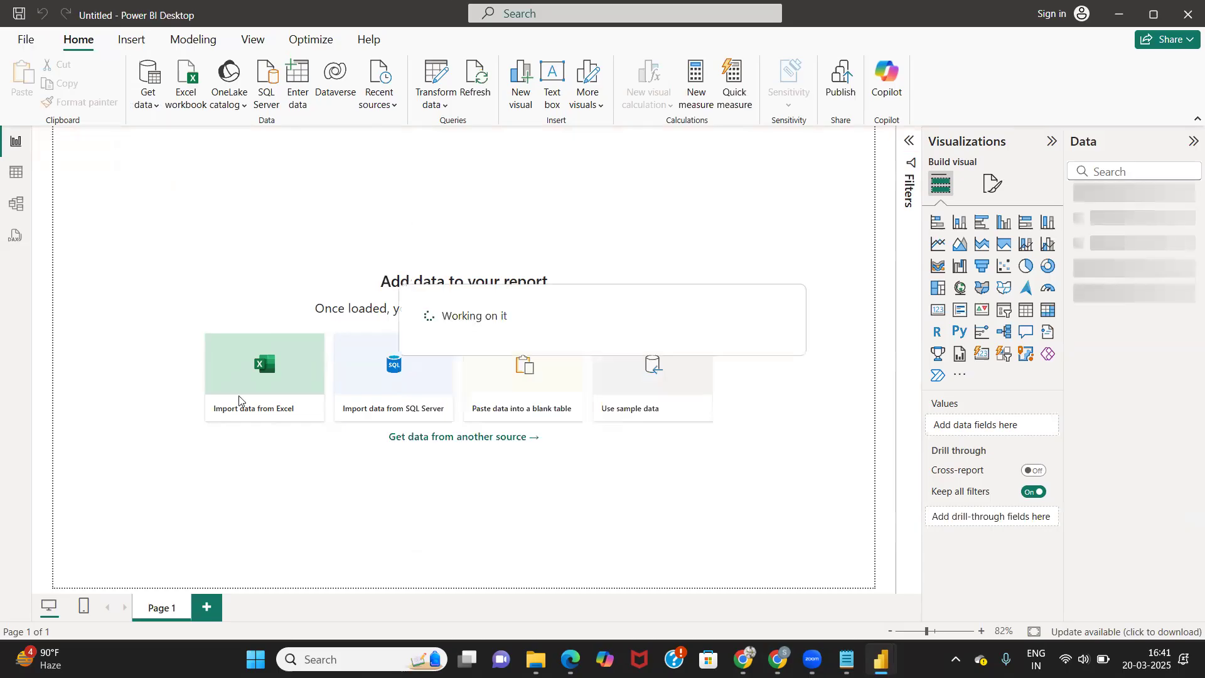
Step: Inspect the loaded data of the orders, pizza types, pizza_sales, pizzas and order_details tables in Table view
left_click(19, 176)
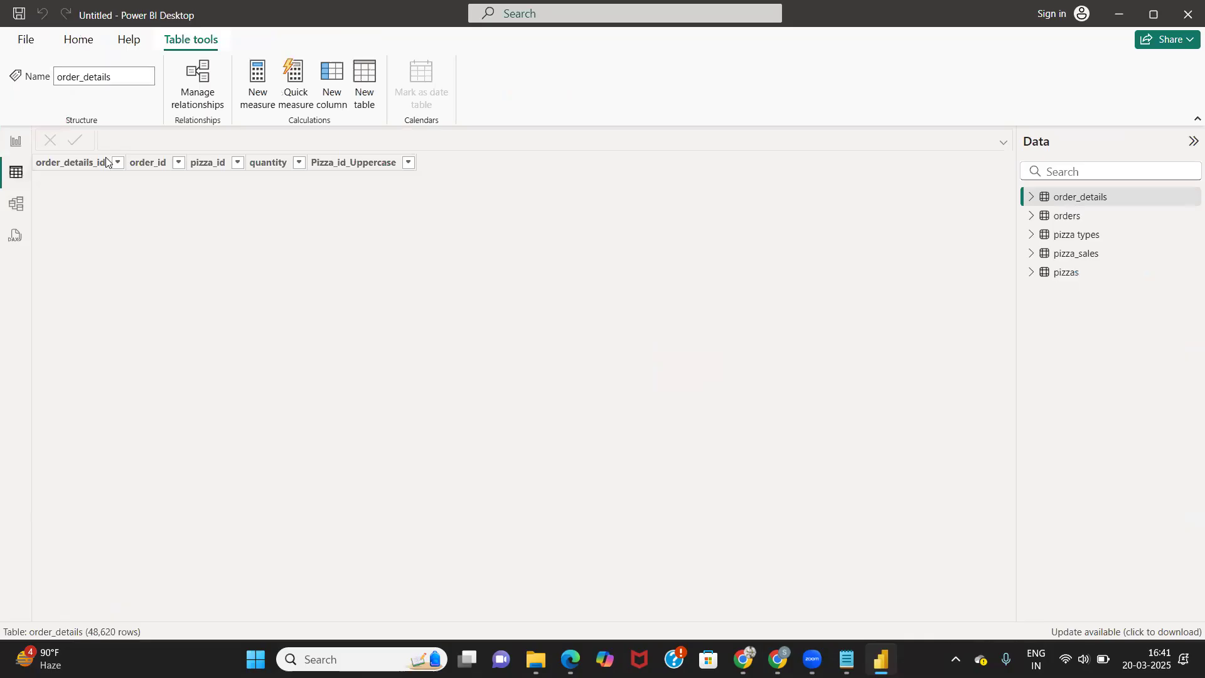
left_click(1054, 217)
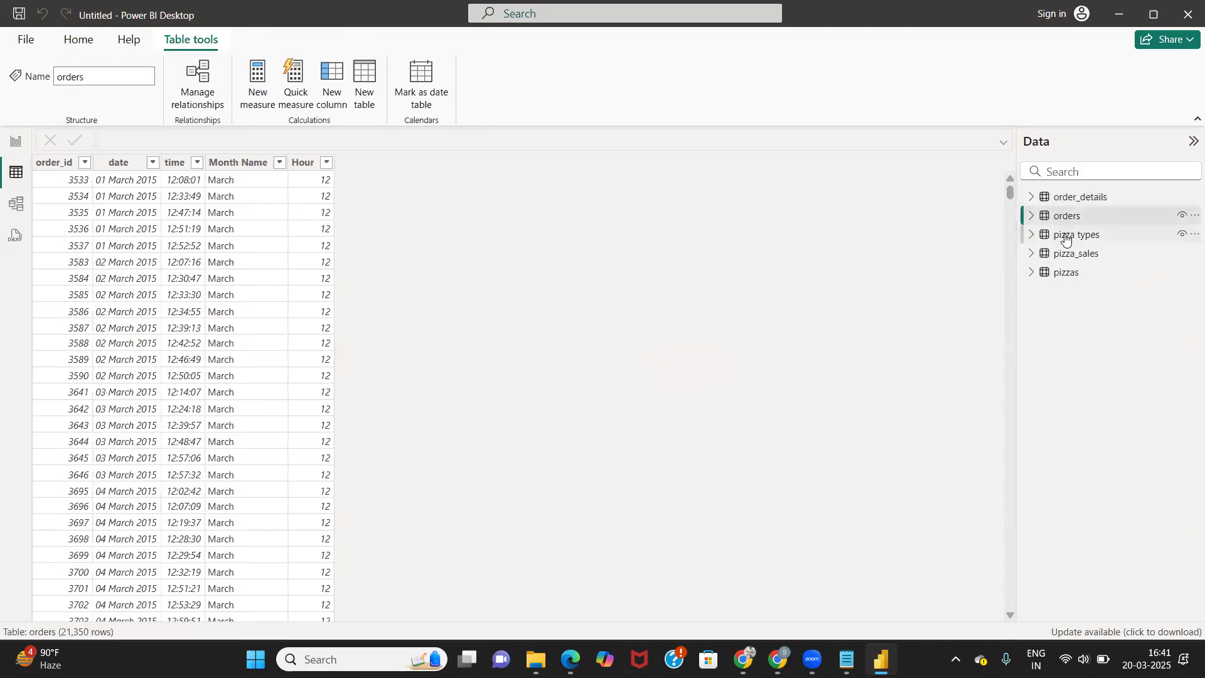
left_click(1065, 238)
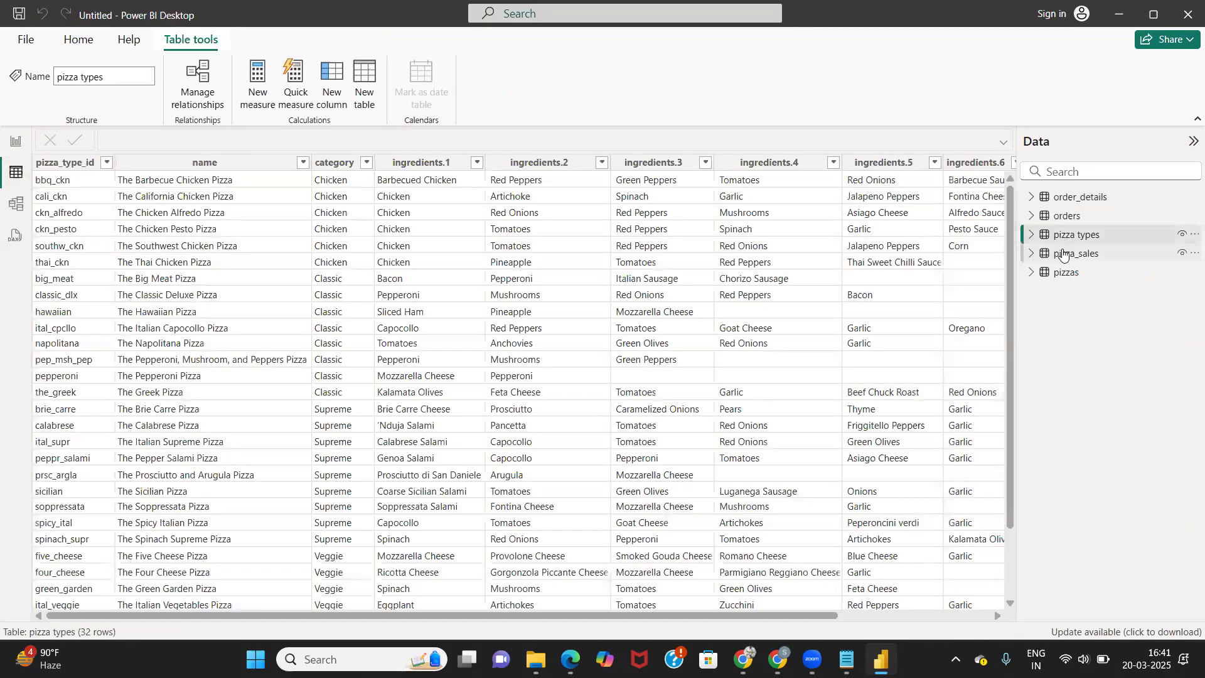
left_click(1062, 254)
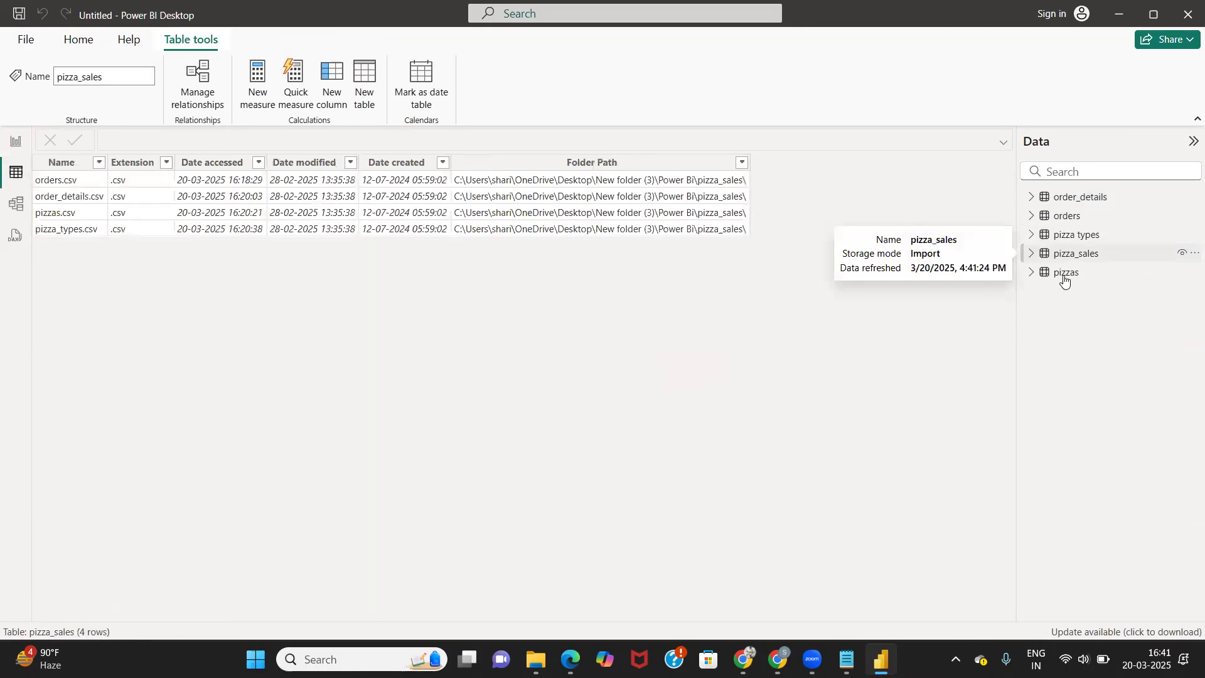
left_click(1063, 274)
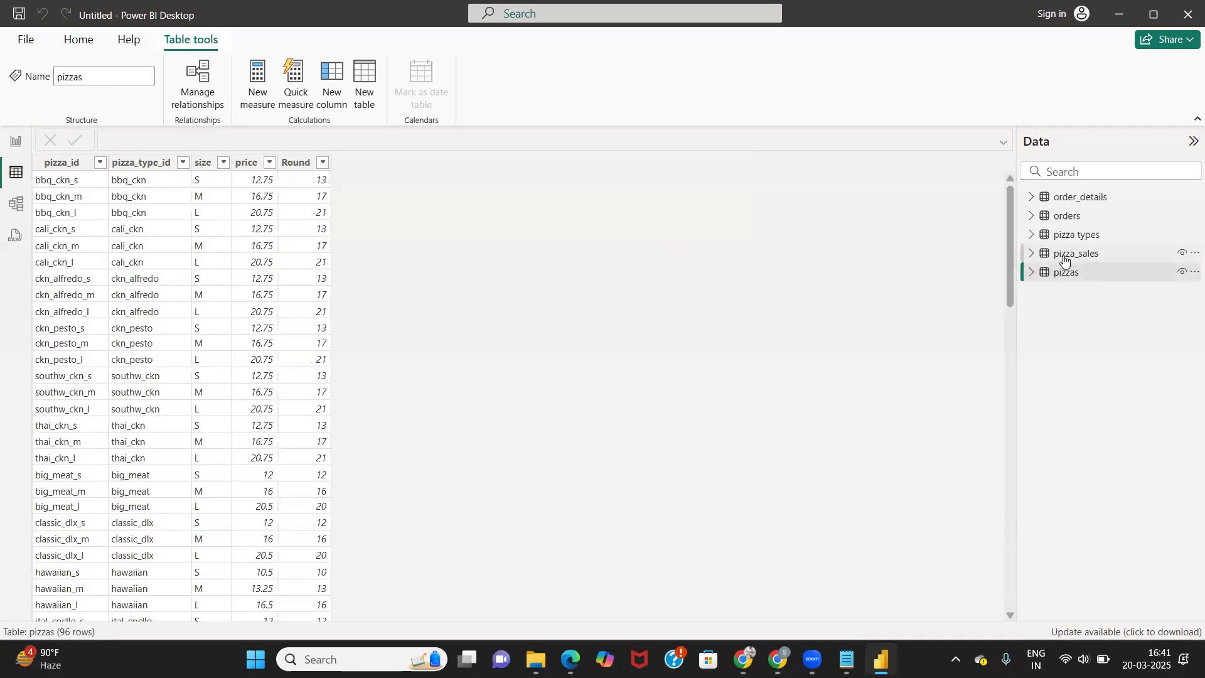
left_click(1068, 257)
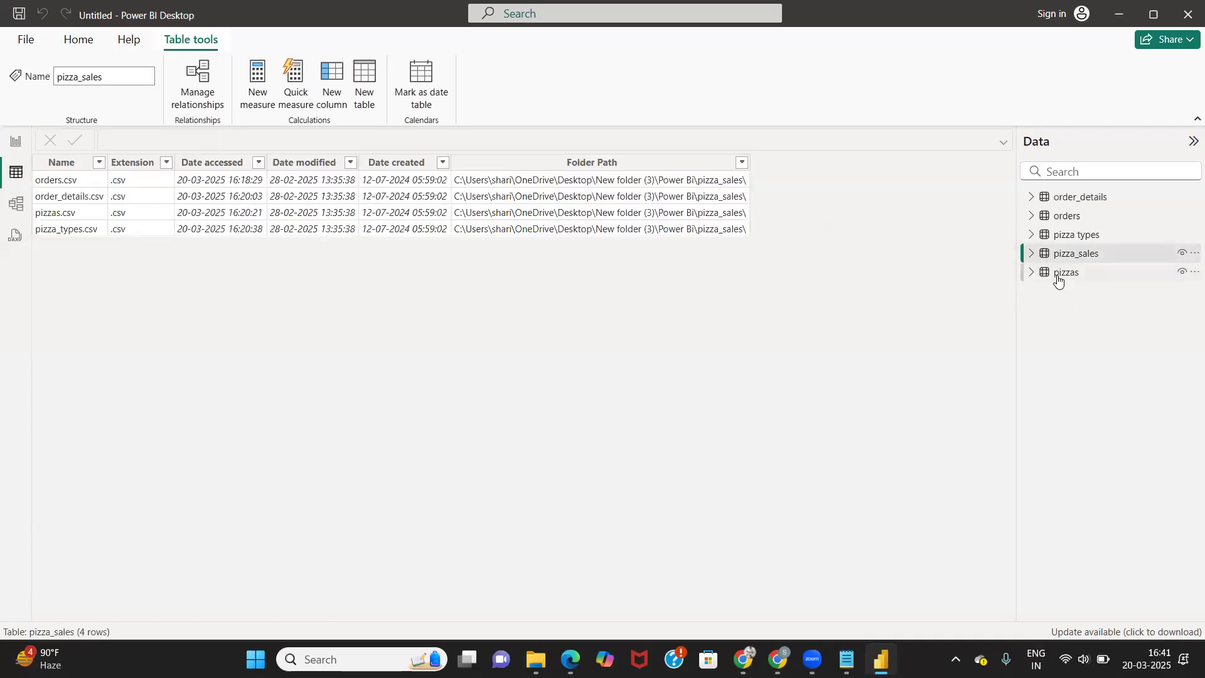
left_click(1189, 273)
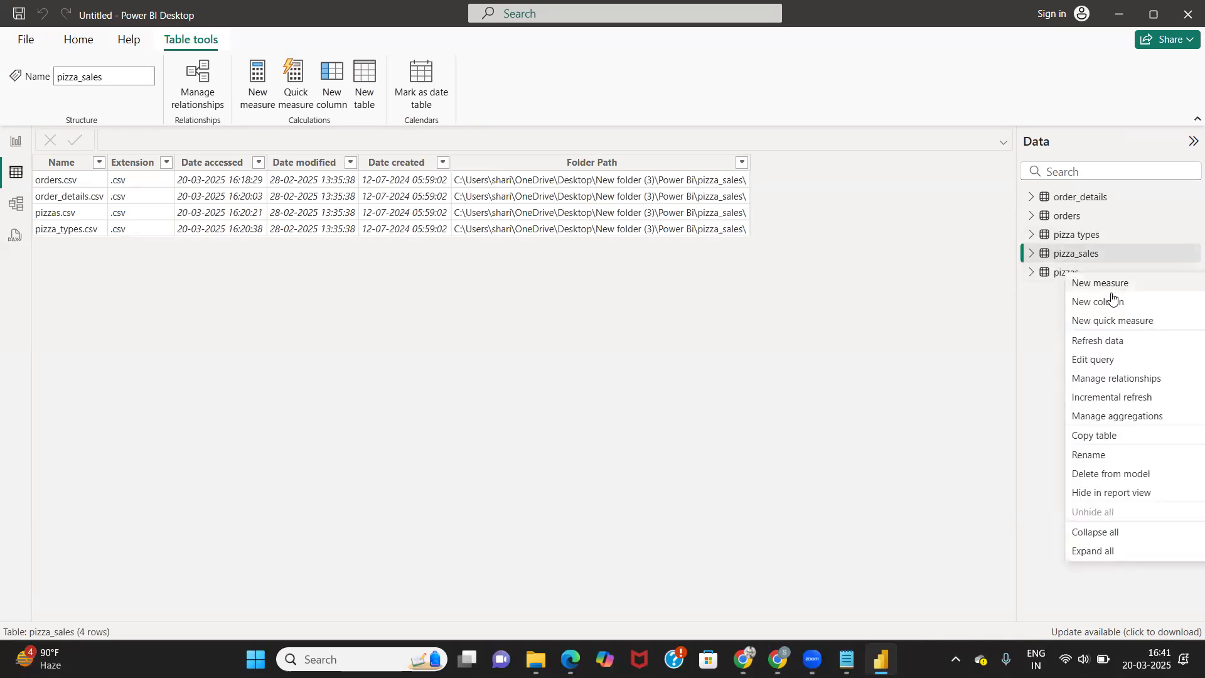
left_click(1042, 311)
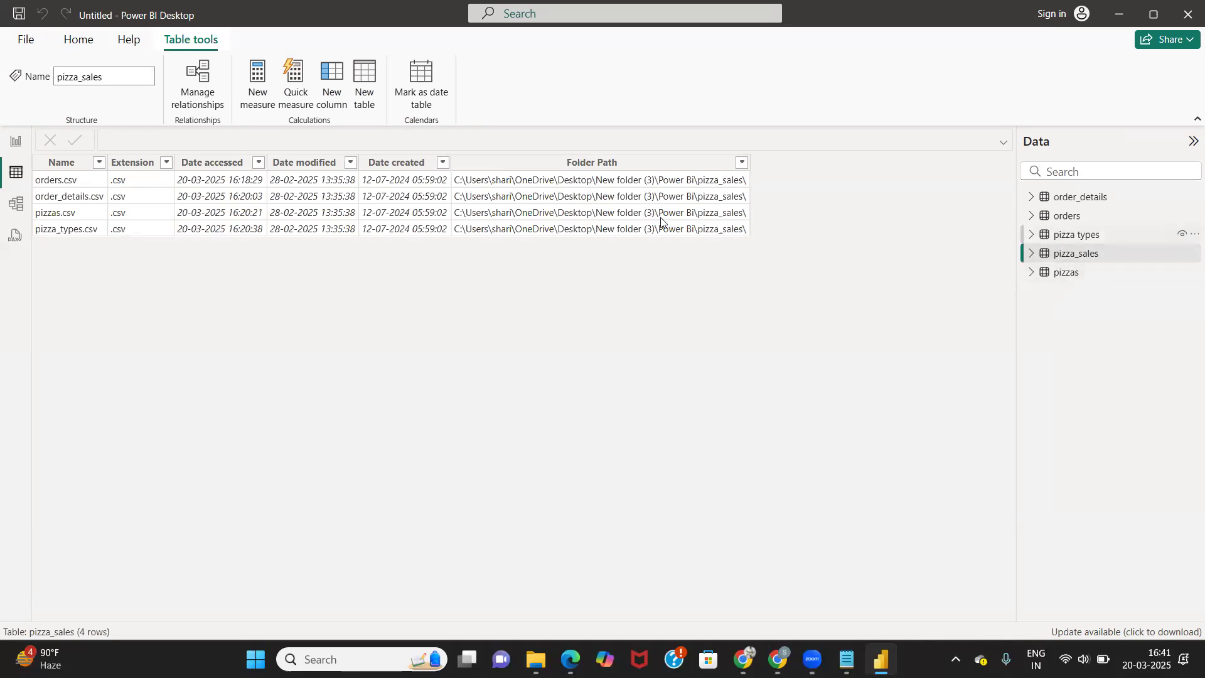
left_click(1082, 196)
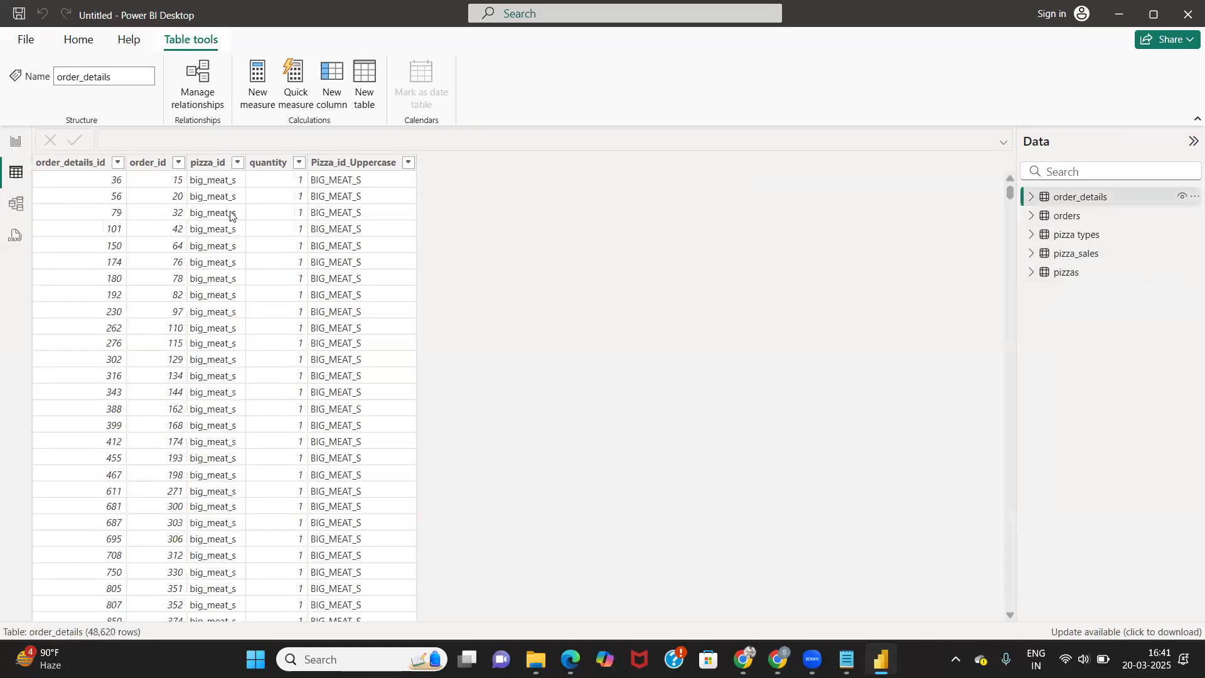
Step: Check the filter options of the order_details_id column and look at the report page before returning to the table data
left_click(118, 163)
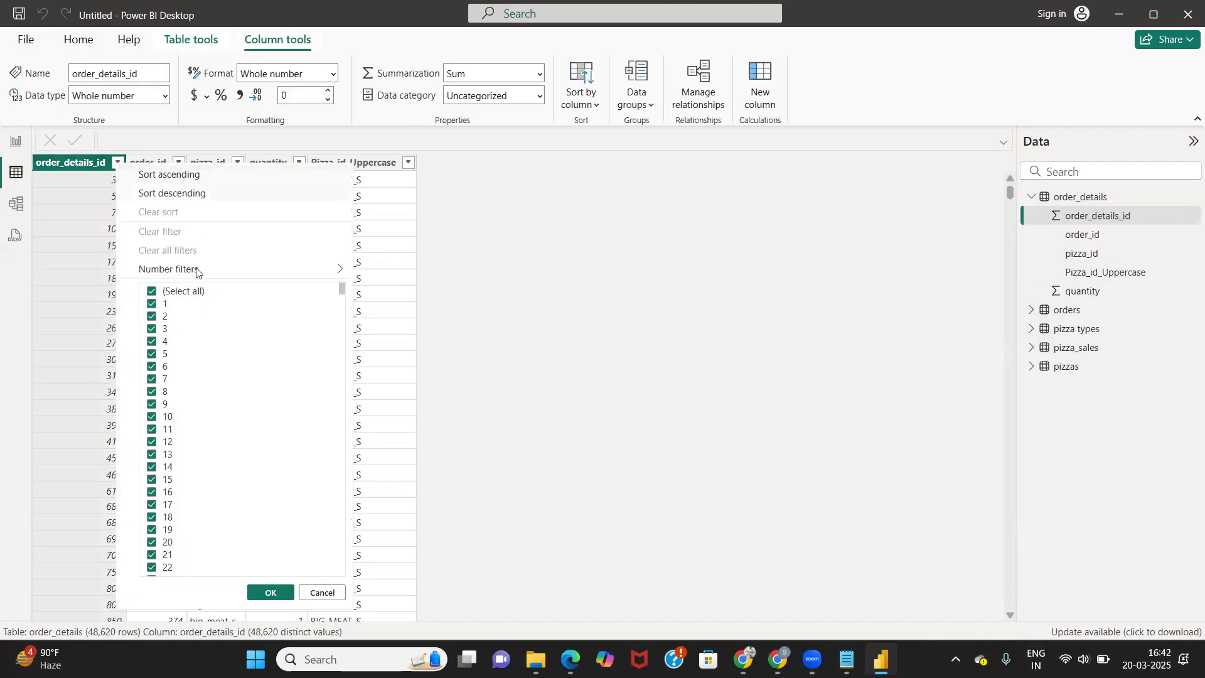
left_click(85, 168)
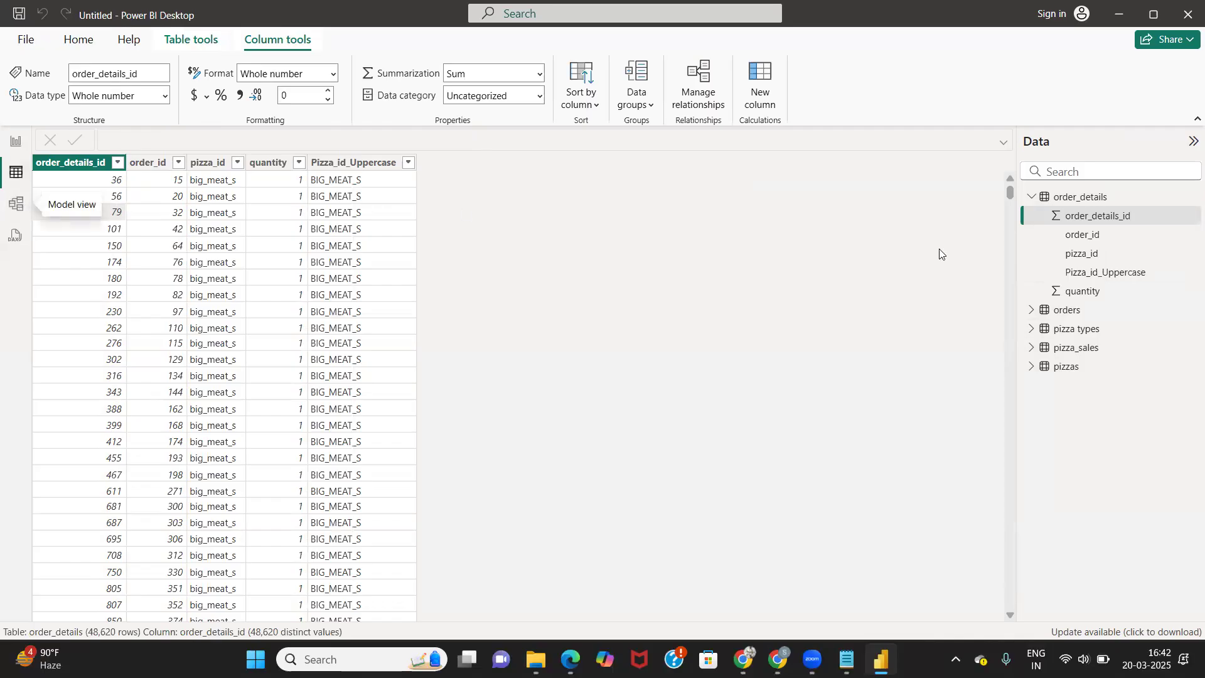
left_click(9, 146)
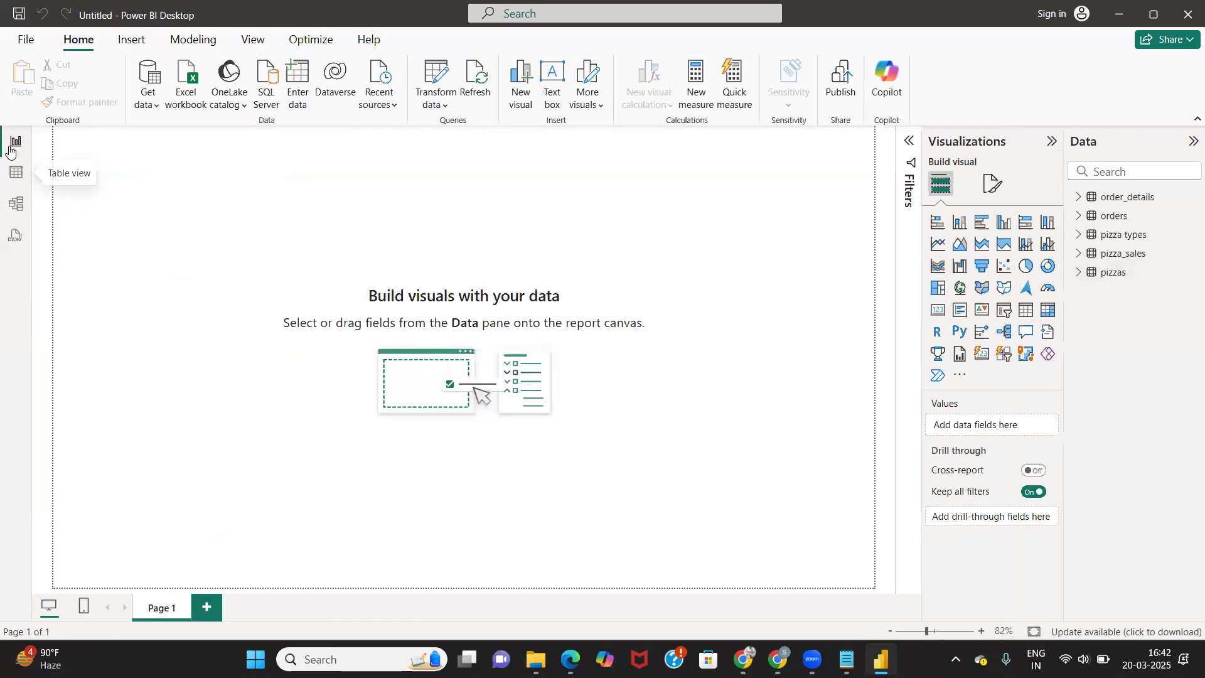
left_click(12, 176)
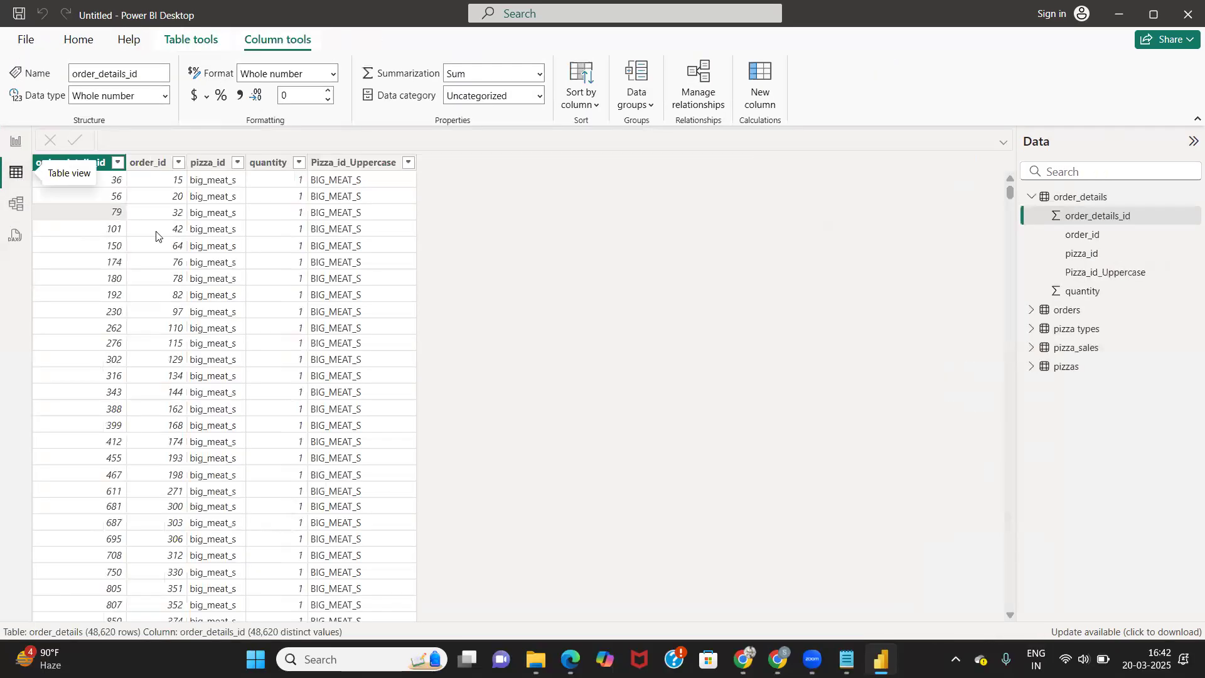
Step: Examine the relationships between the orders, order_details, pizzas and pizza types tables in Model view
left_click(15, 205)
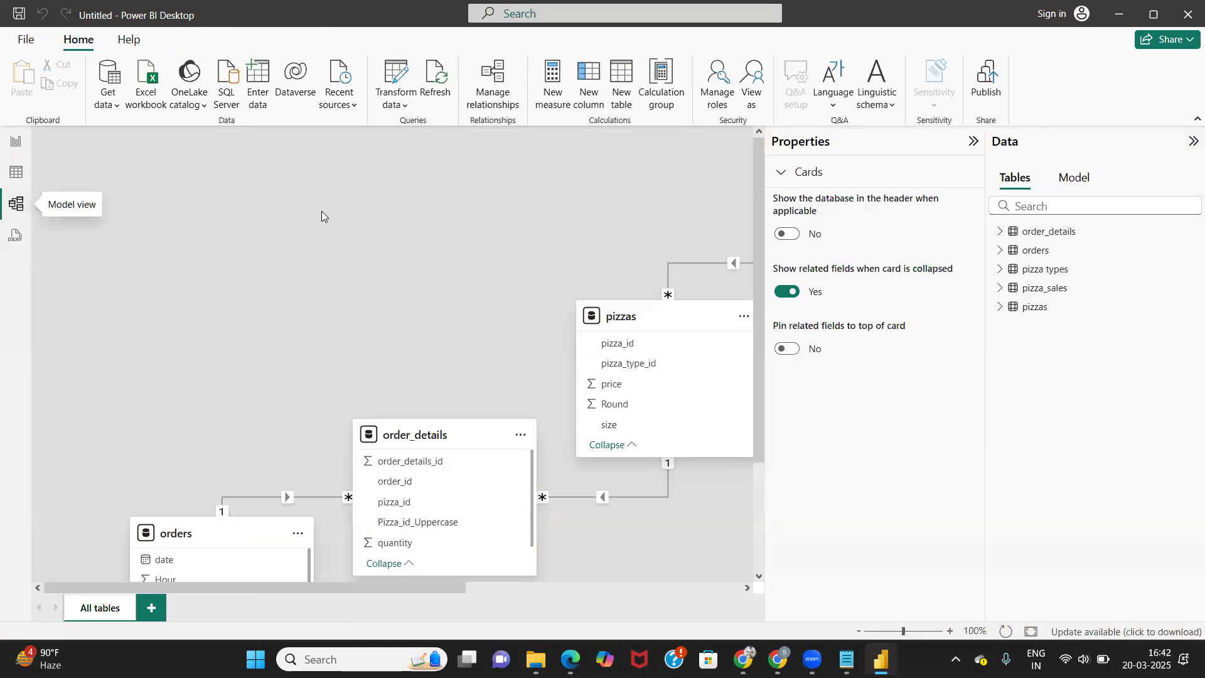
scroll(379, 231, "down", 3)
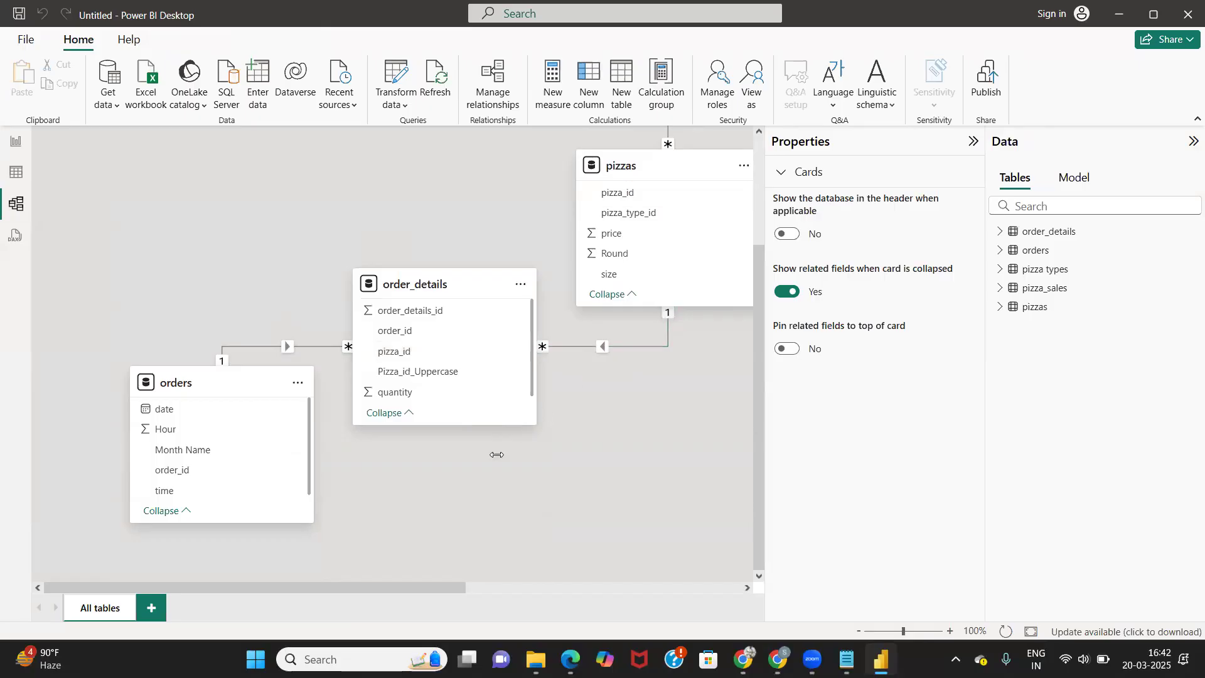
scroll(395, 534, "right", 5)
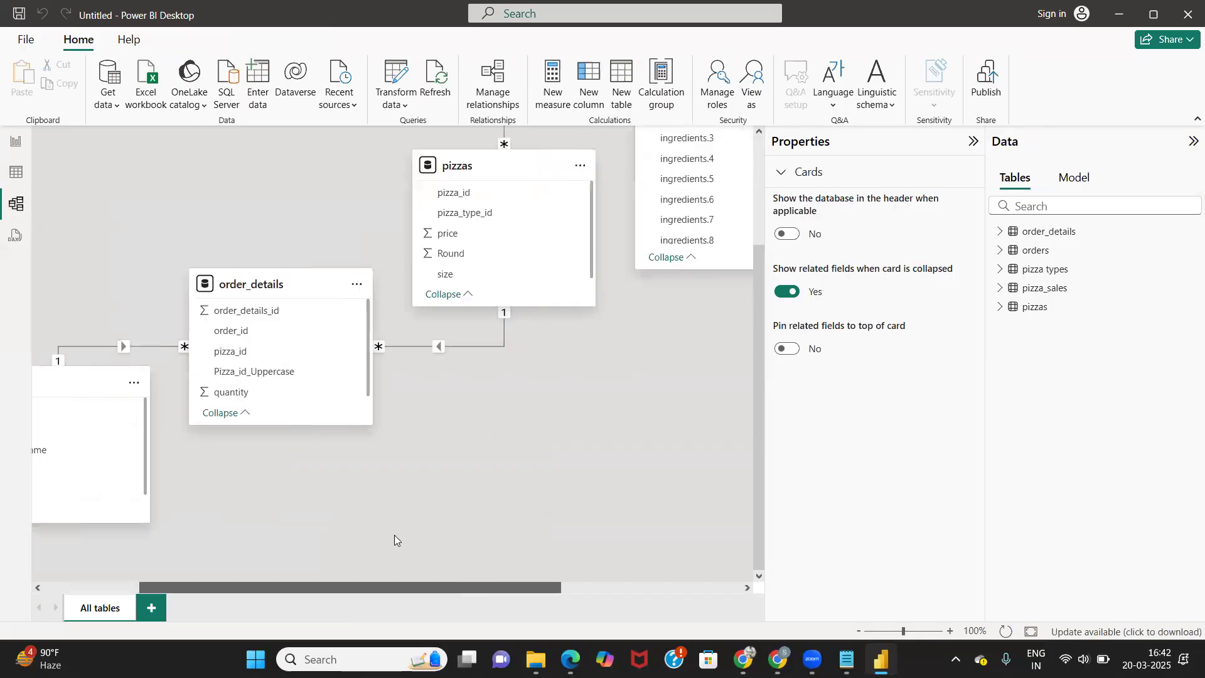
scroll(565, 452, "right", 2)
scroll(454, 324, "up", 2)
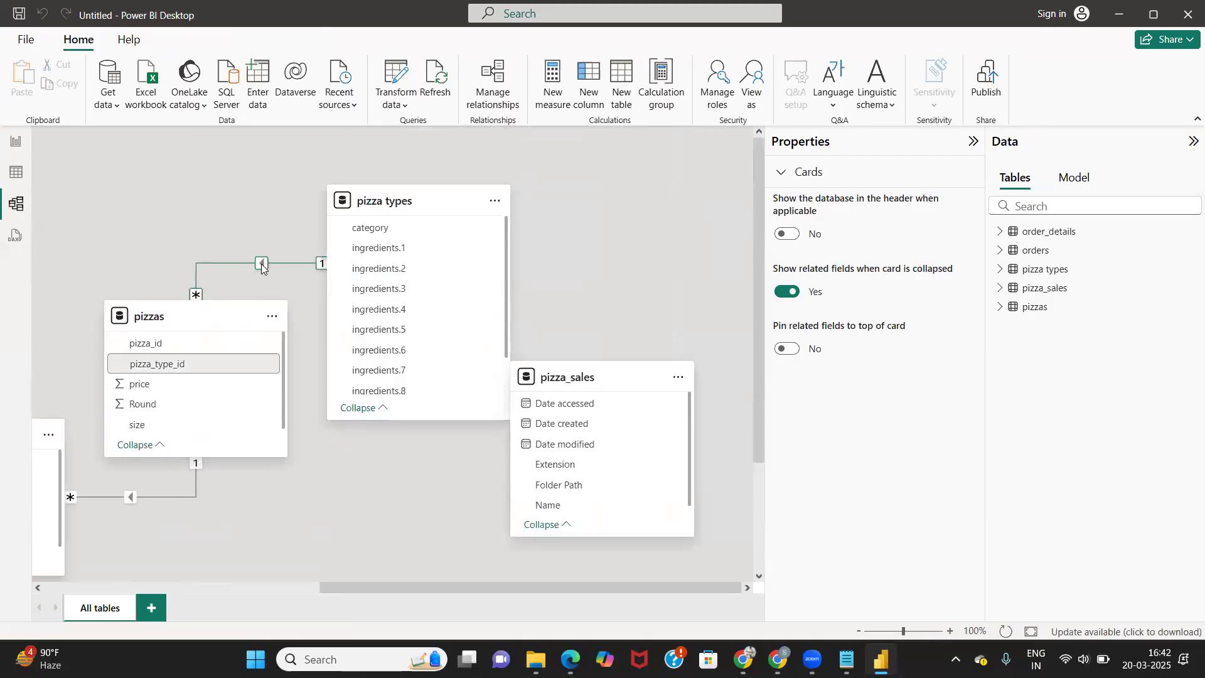
scroll(372, 302, "down", 1)
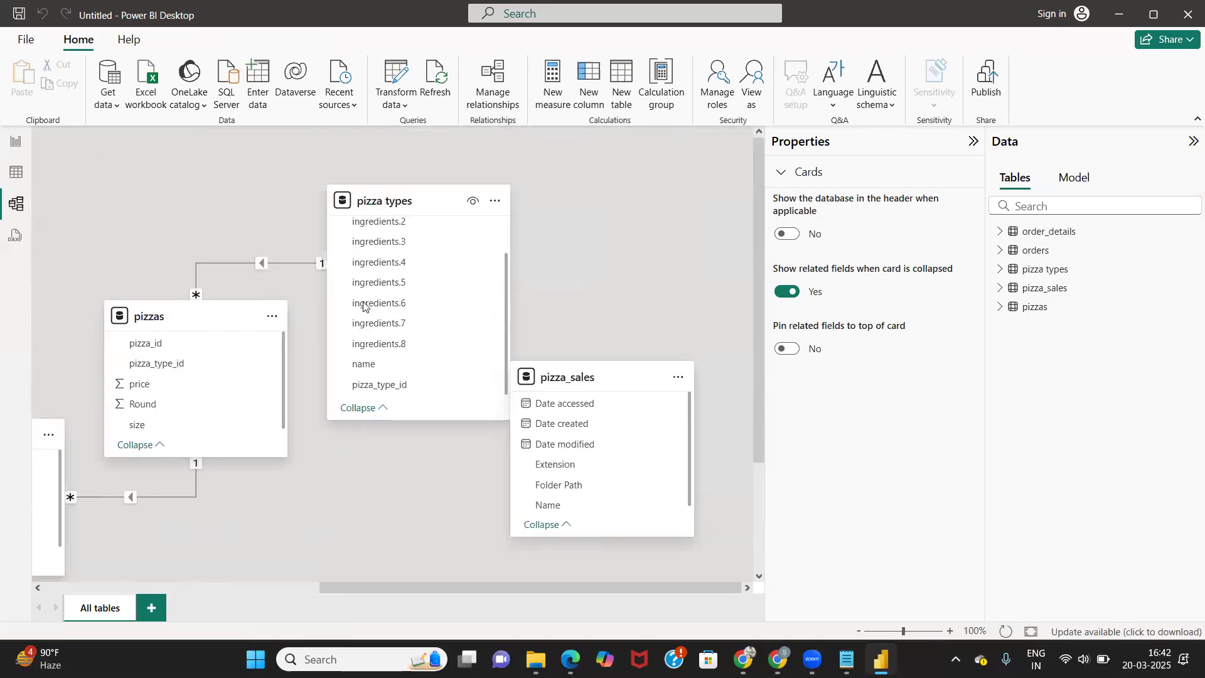
Step: Delete the pizza_sales table from the data model
mouse_move(621, 370)
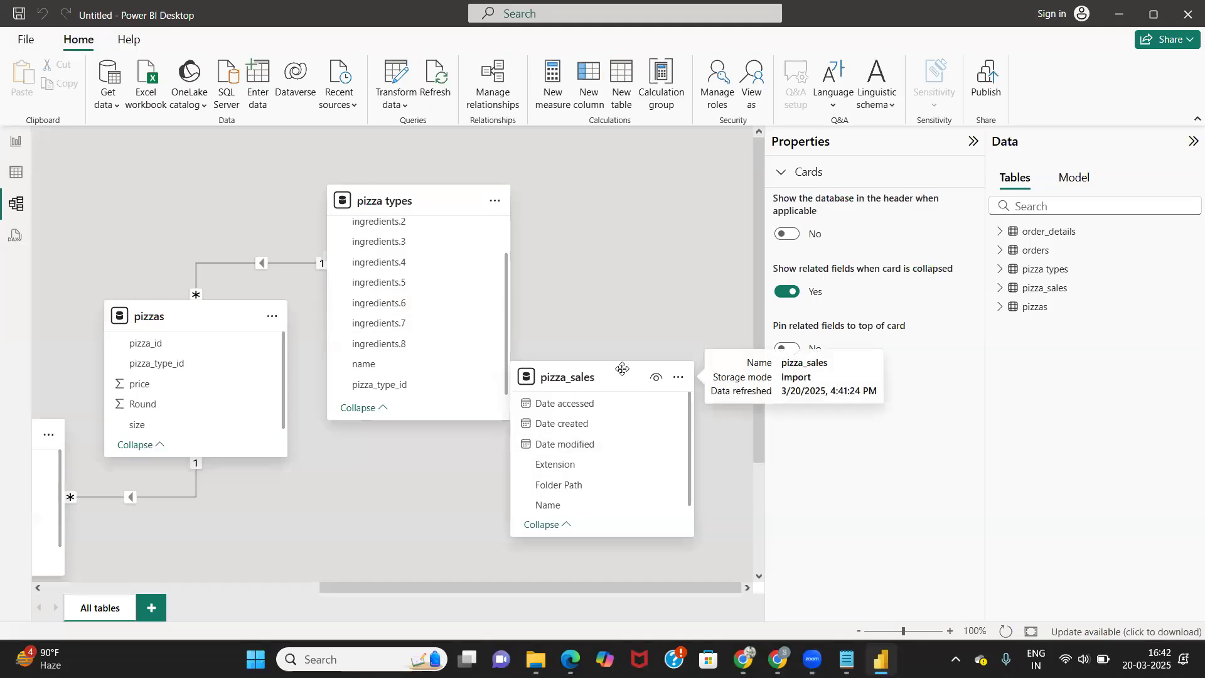
left_click_drag(622, 369, 628, 367)
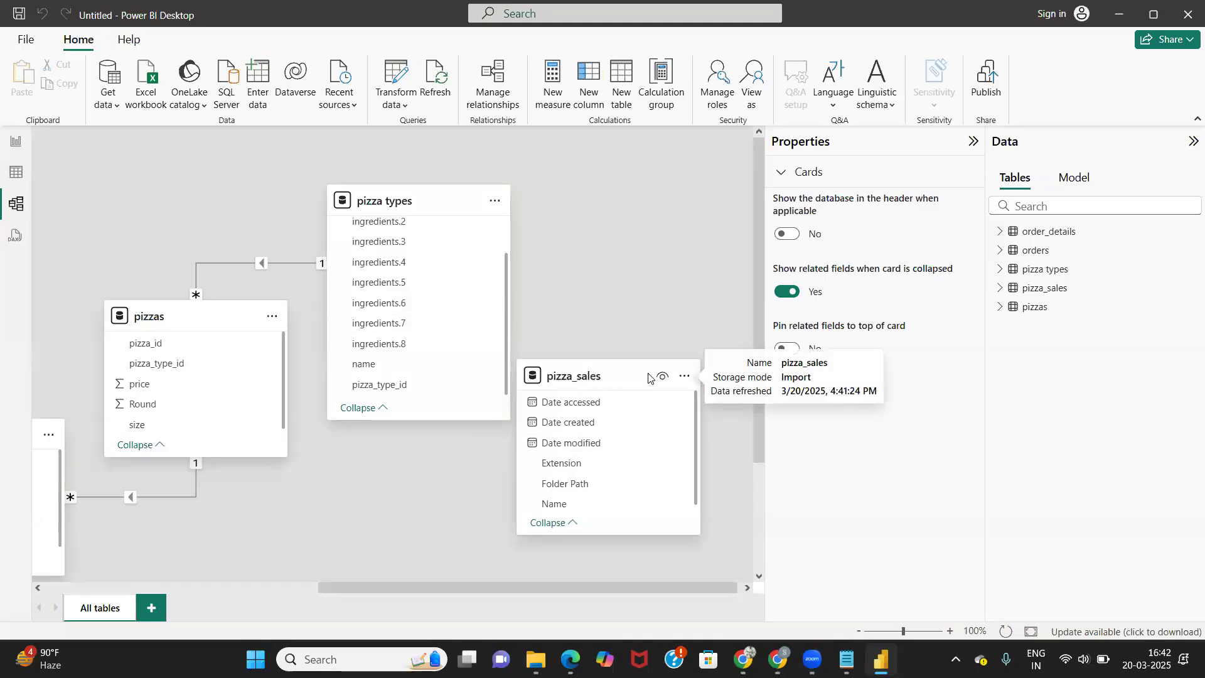
left_click(684, 379)
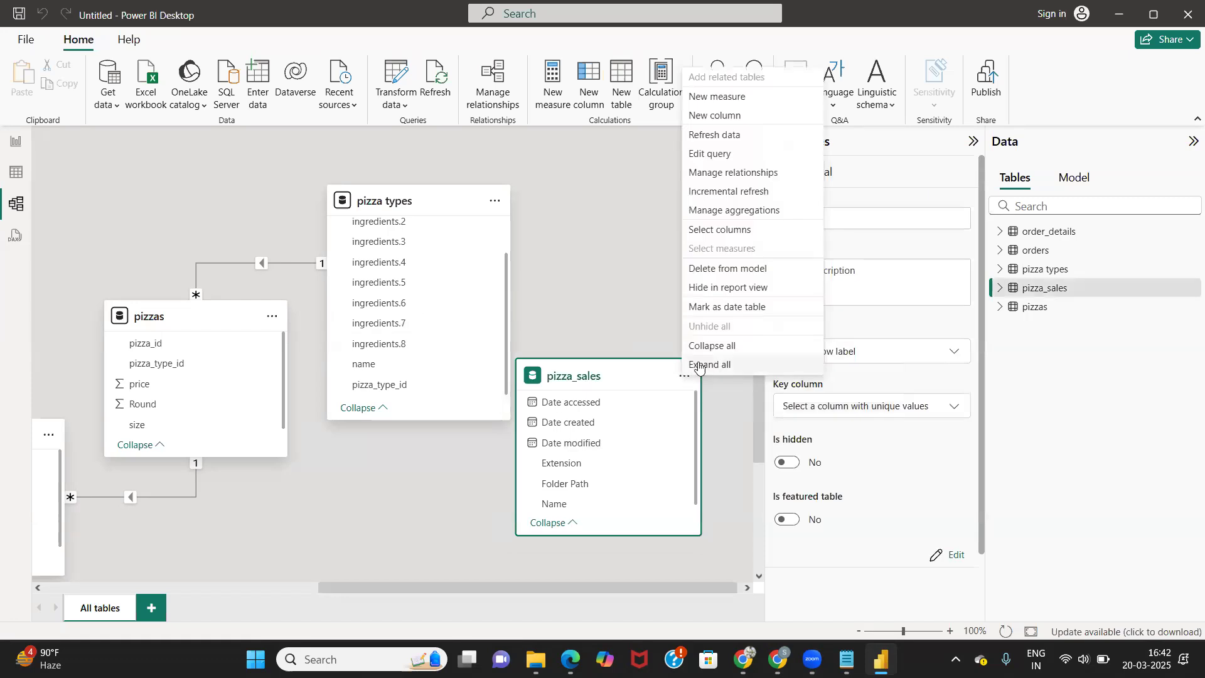
left_click(737, 270)
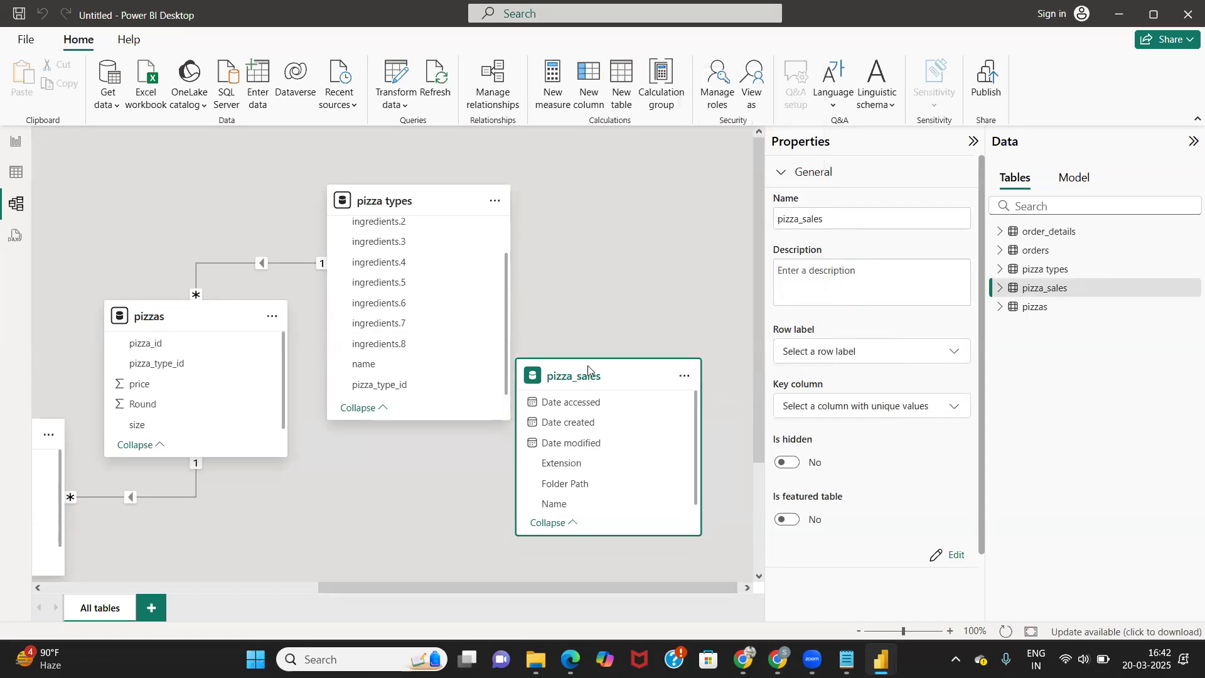
left_click(692, 362)
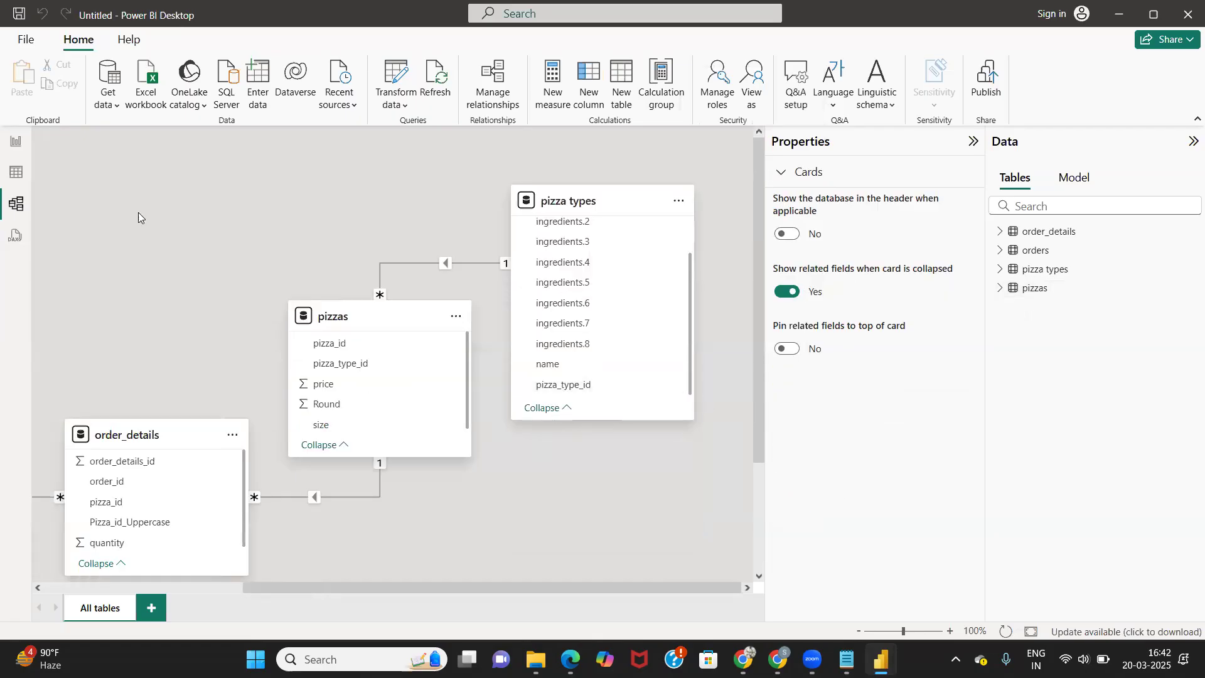
Step: Try hiding the order_details_id column of order_details from report view and check it in the model diagram
left_click(16, 172)
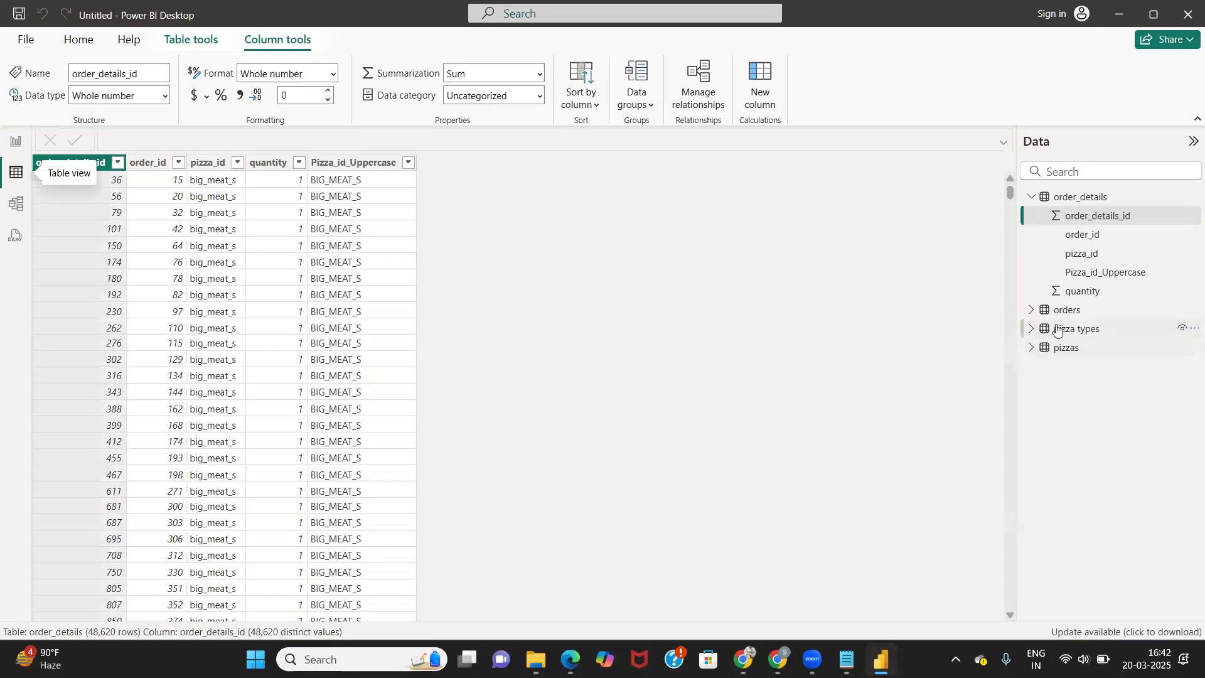
left_click(1034, 199)
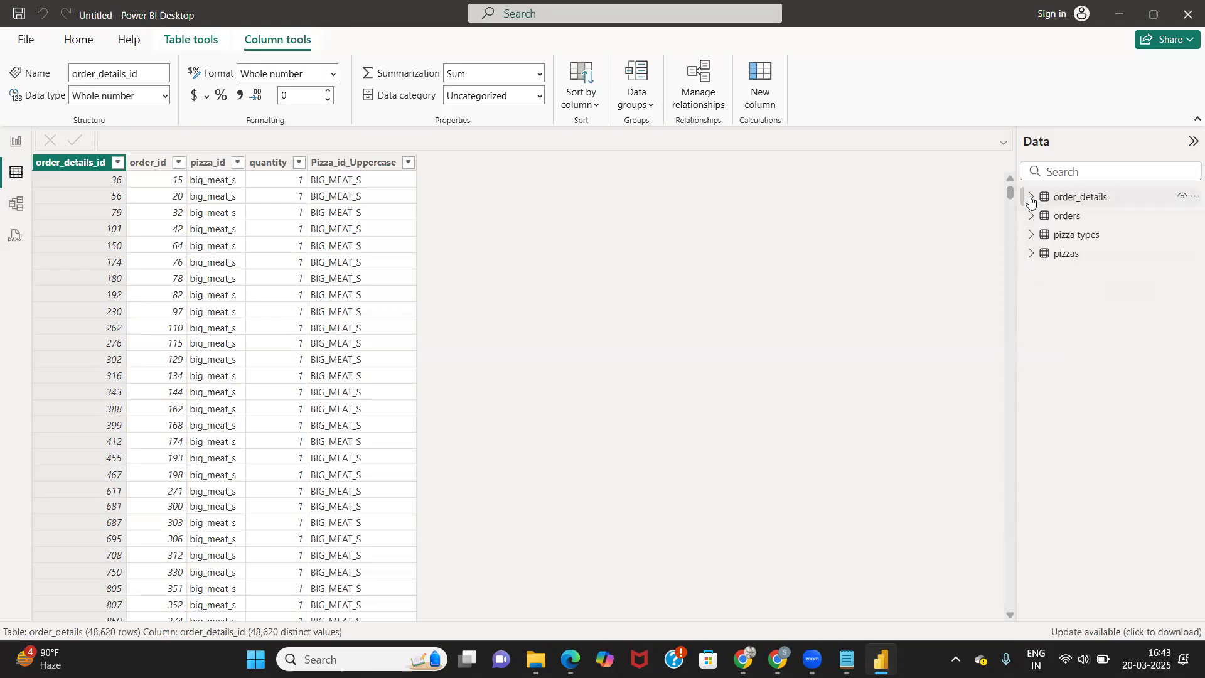
left_click(1032, 200)
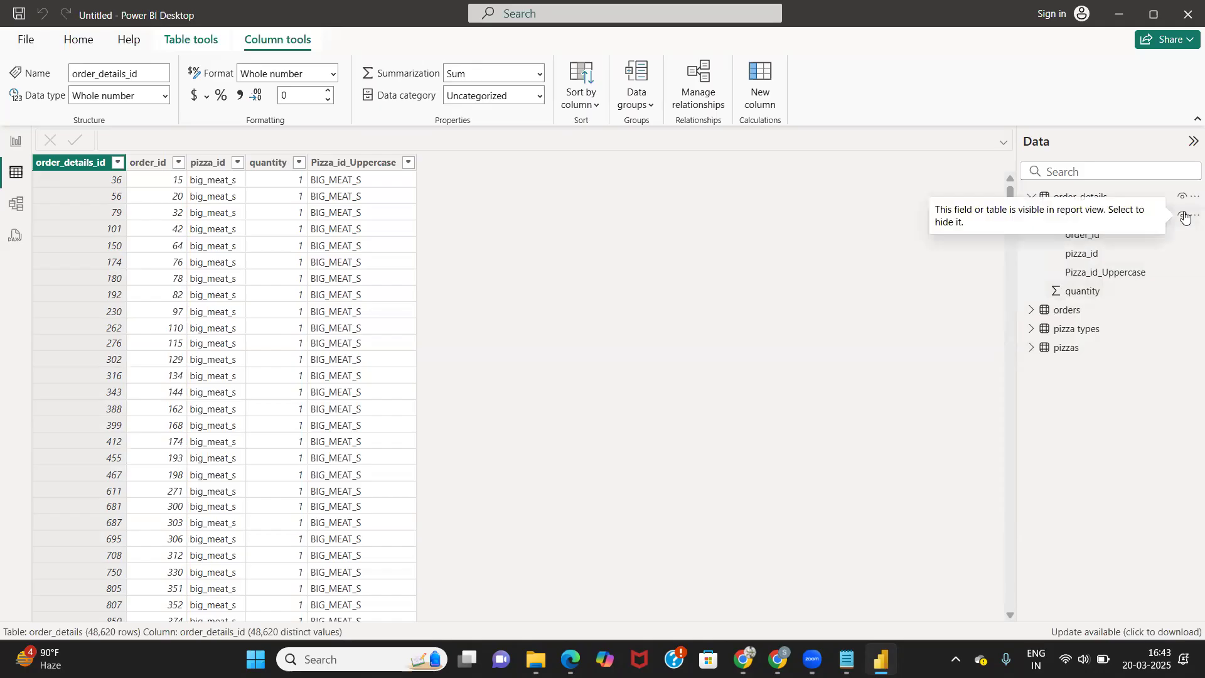
left_click(1184, 216)
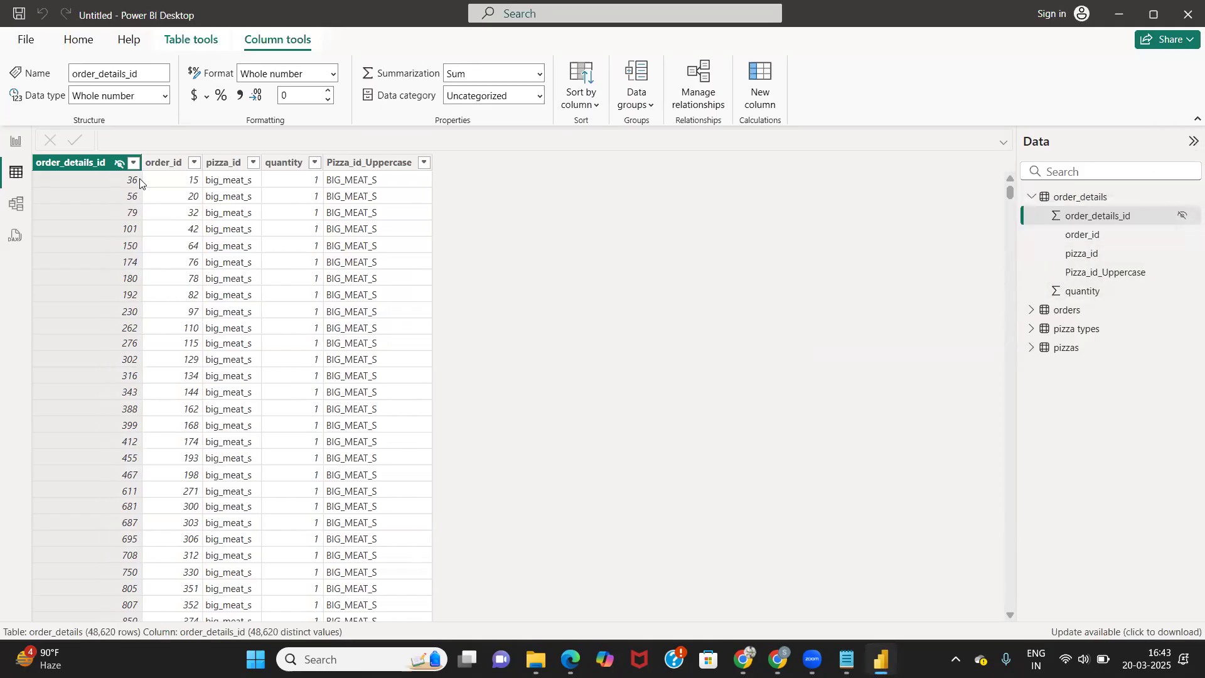
left_click(14, 209)
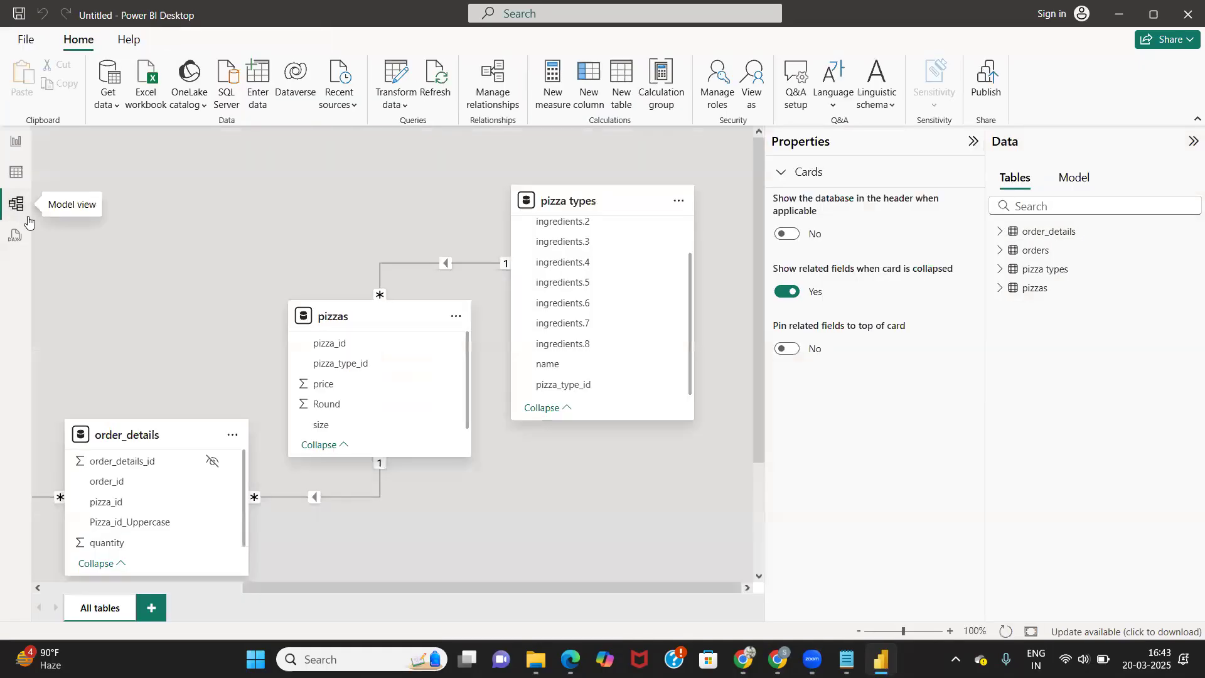
left_click(16, 172)
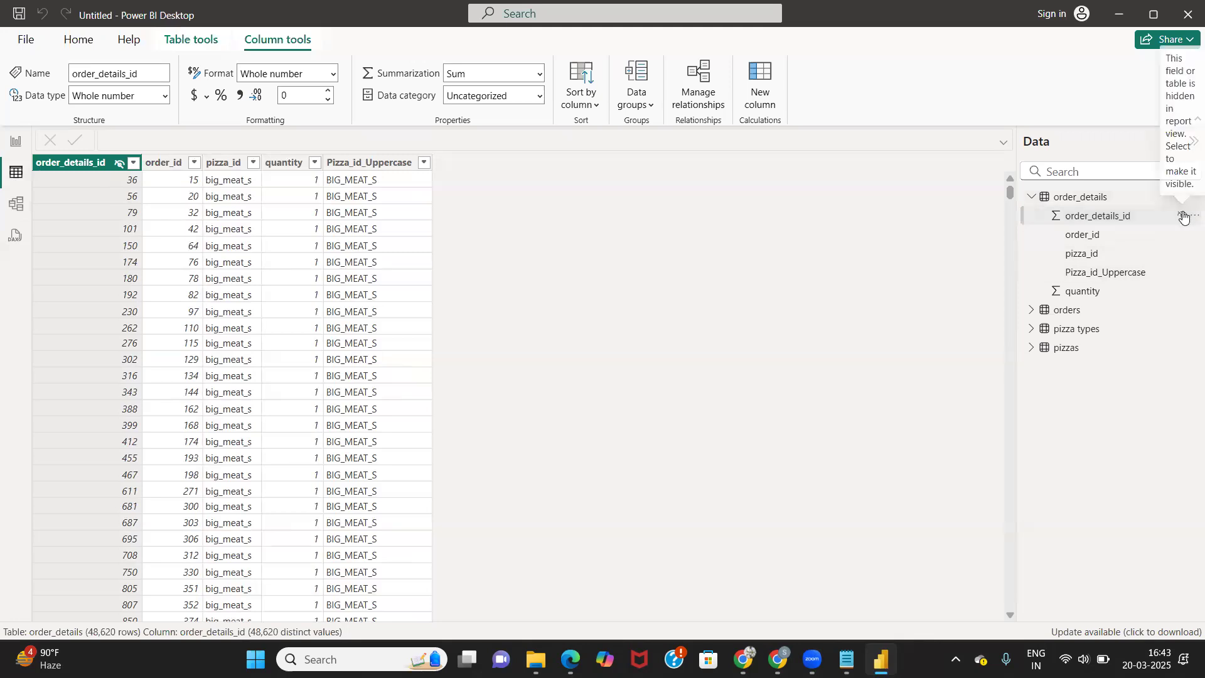
Step: Review the field lists of the orders, pizza types and pizzas tables, and collapse all expanded tables
left_click(1032, 310)
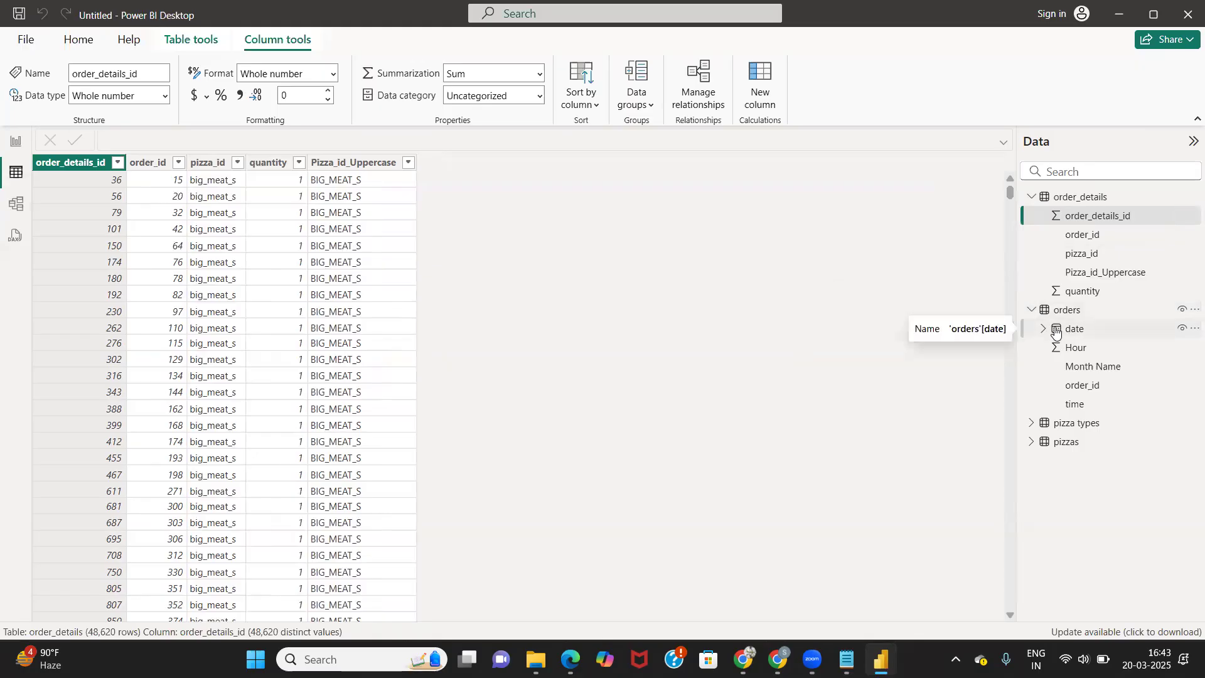
left_click(1032, 310)
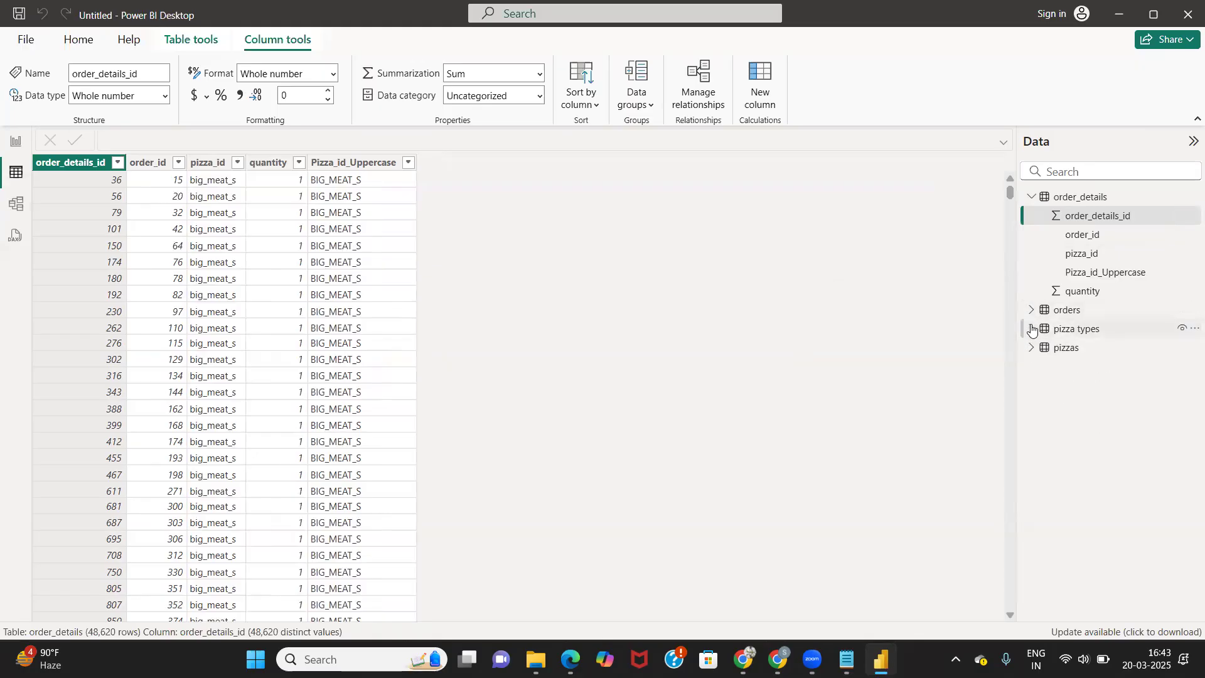
left_click(1032, 329)
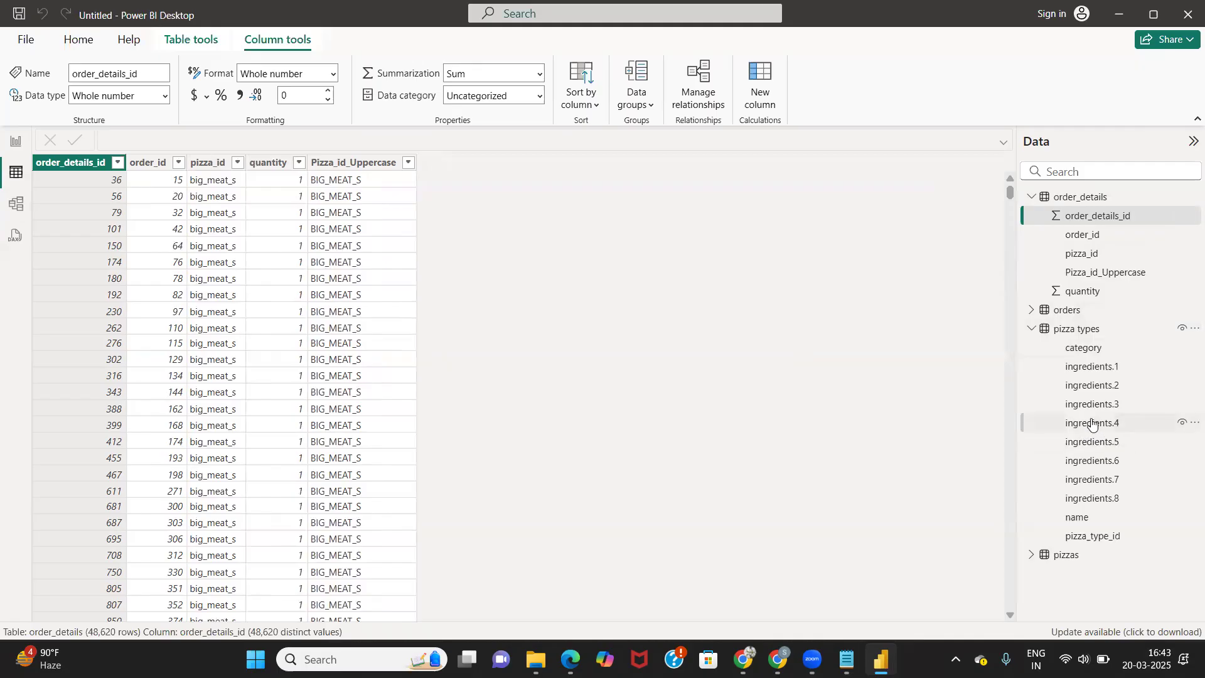
left_click(1032, 554)
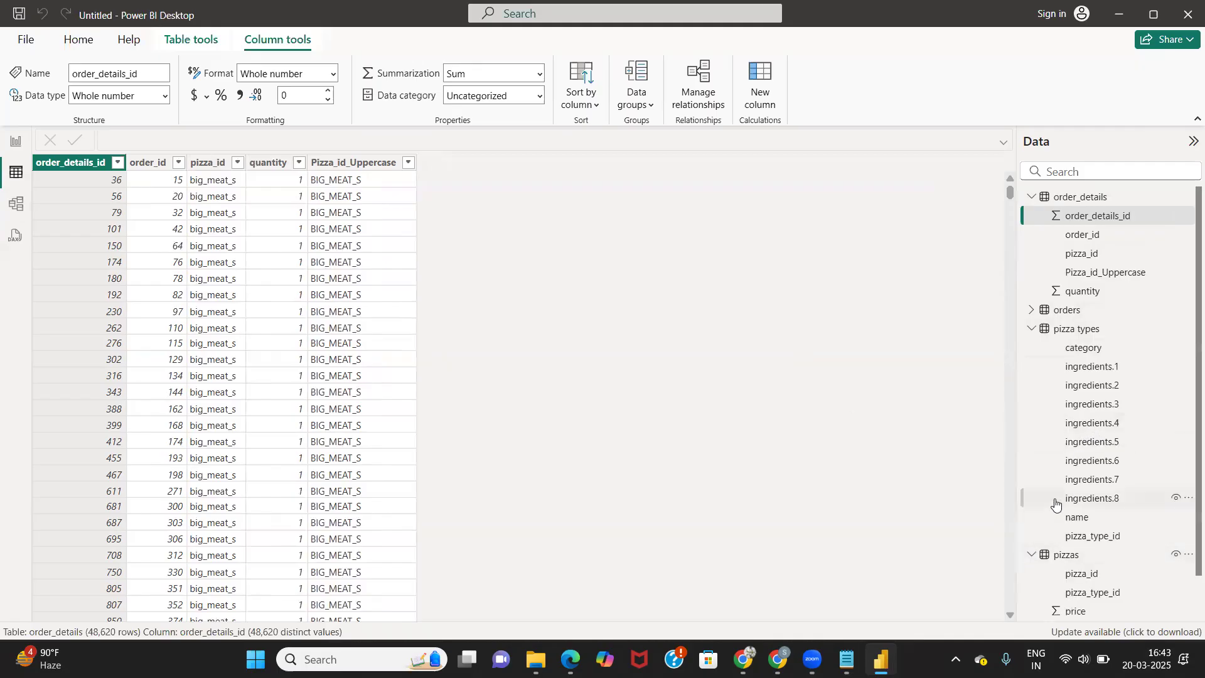
scroll(1056, 504, "down", 1)
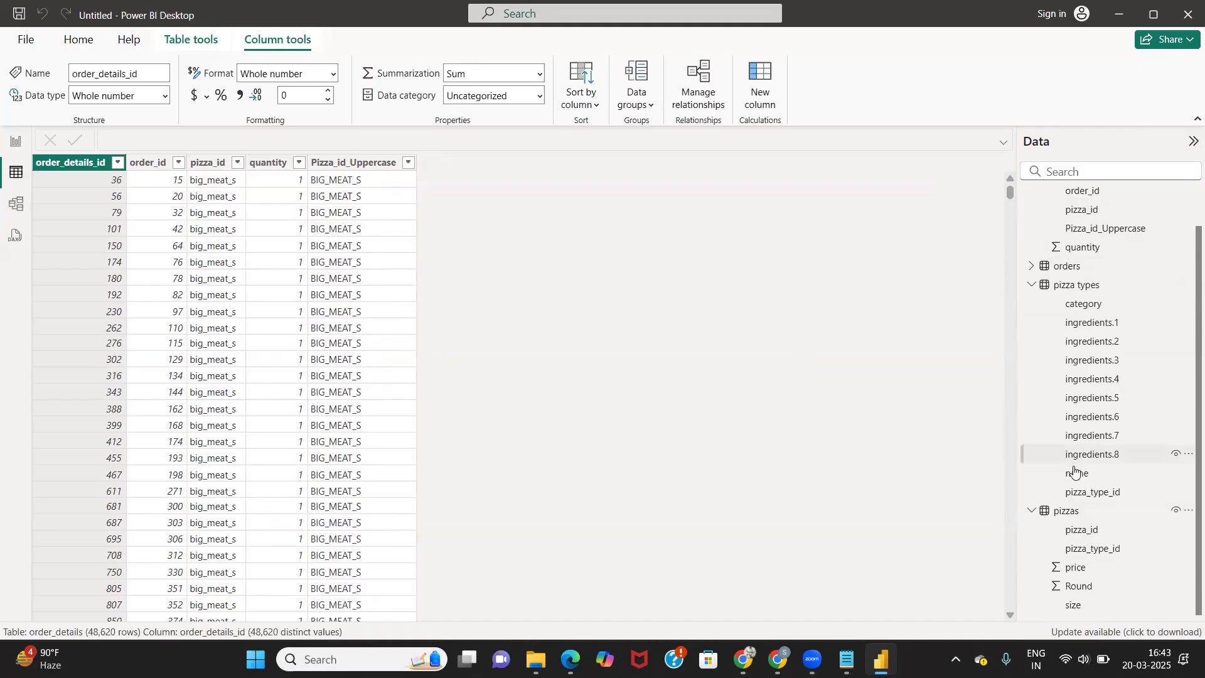
left_click(1032, 510)
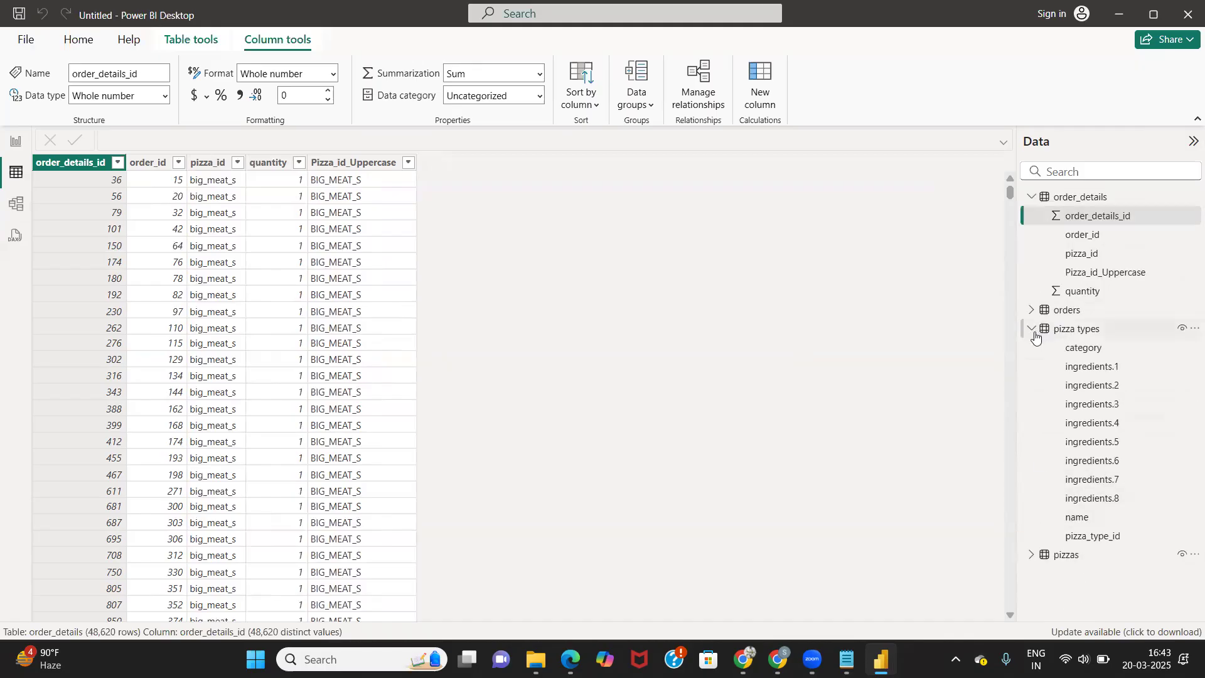
left_click(1032, 329)
left_click(1032, 196)
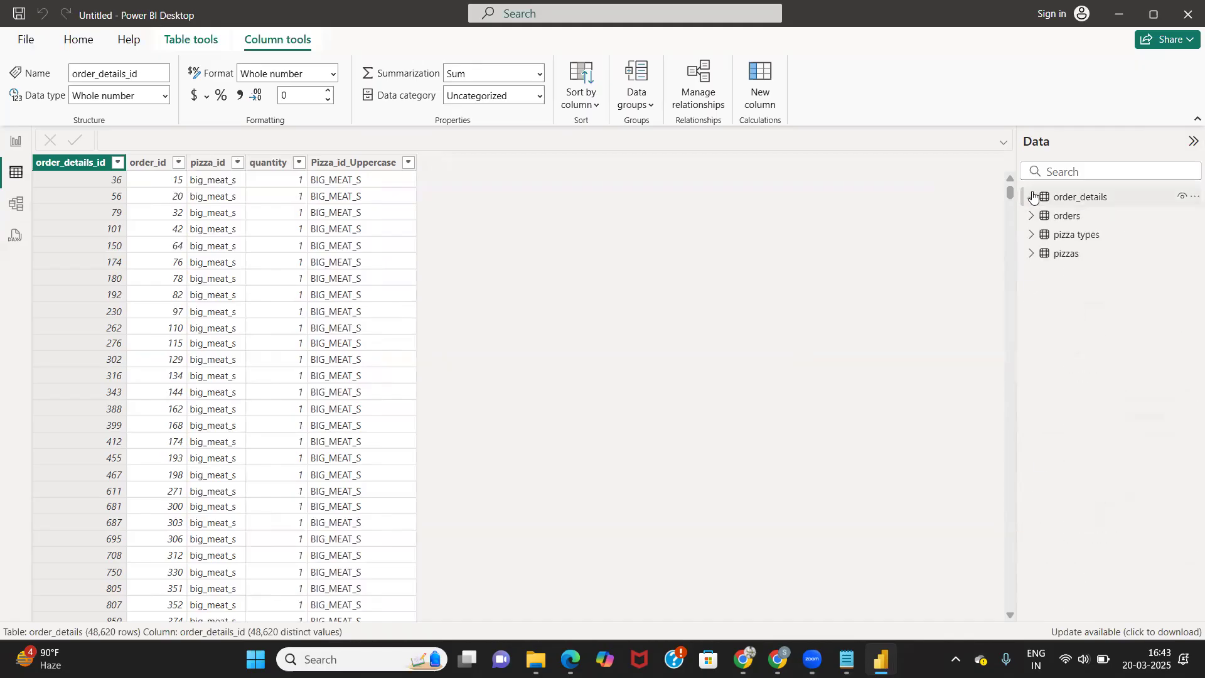
left_click(15, 142)
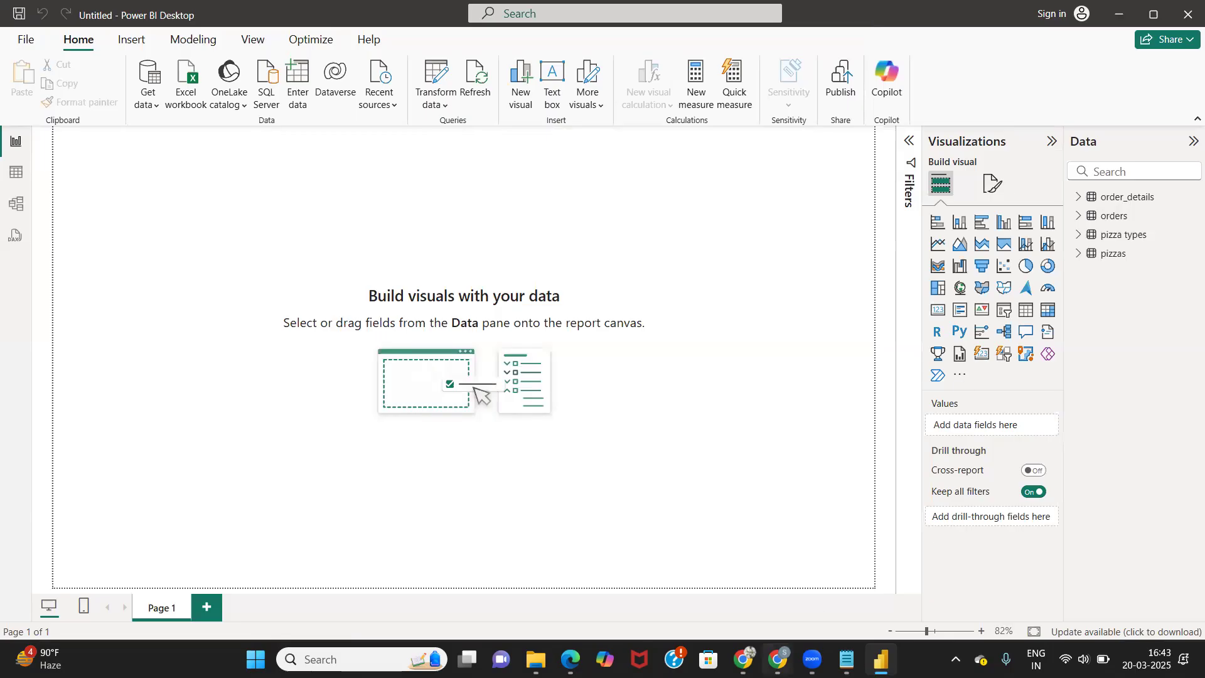
left_click(777, 659)
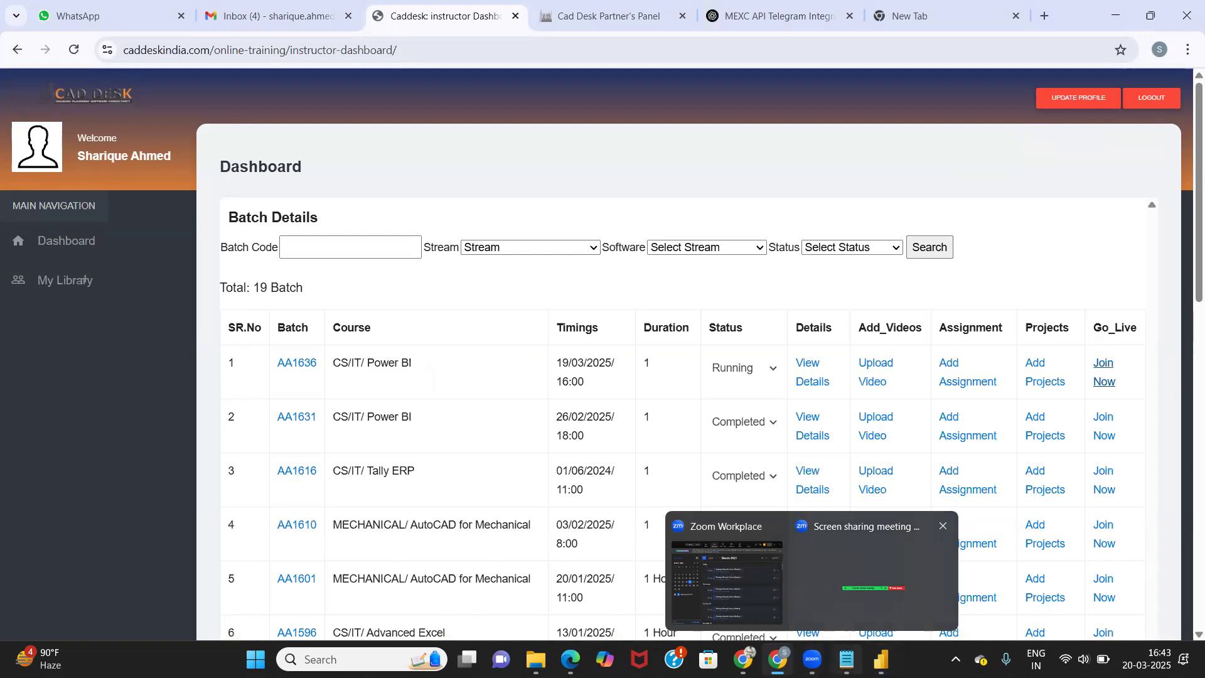
mouse_move(881, 659)
left_click(807, 565)
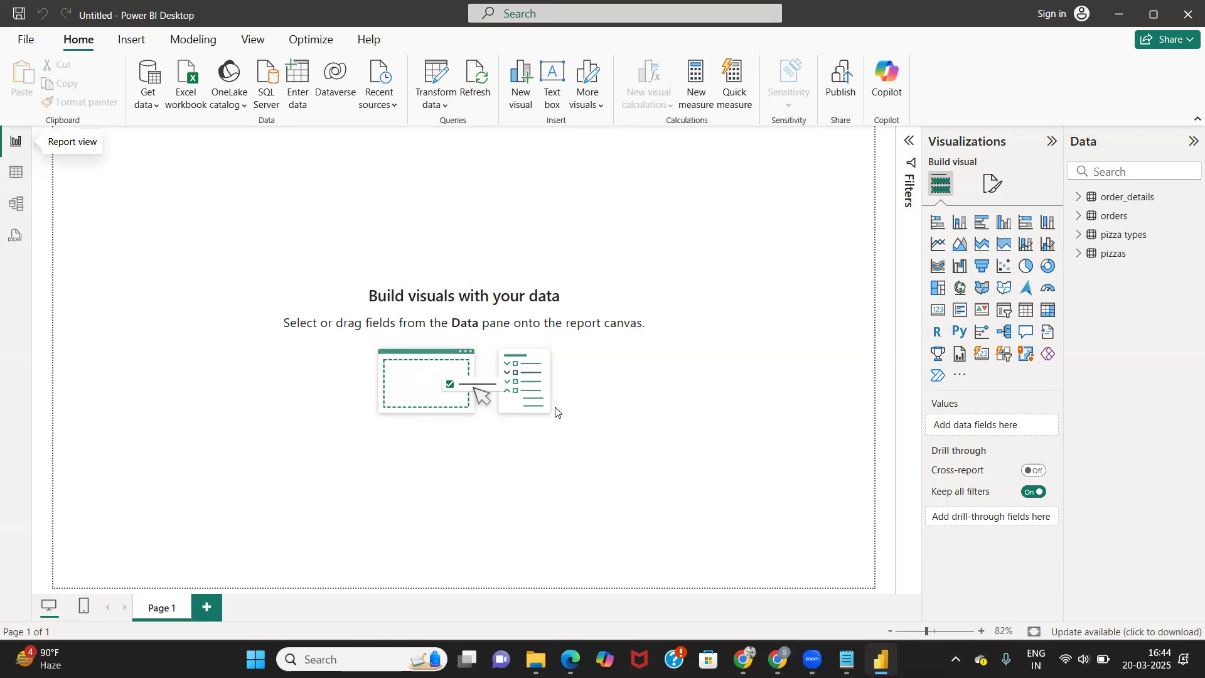
left_click(16, 172)
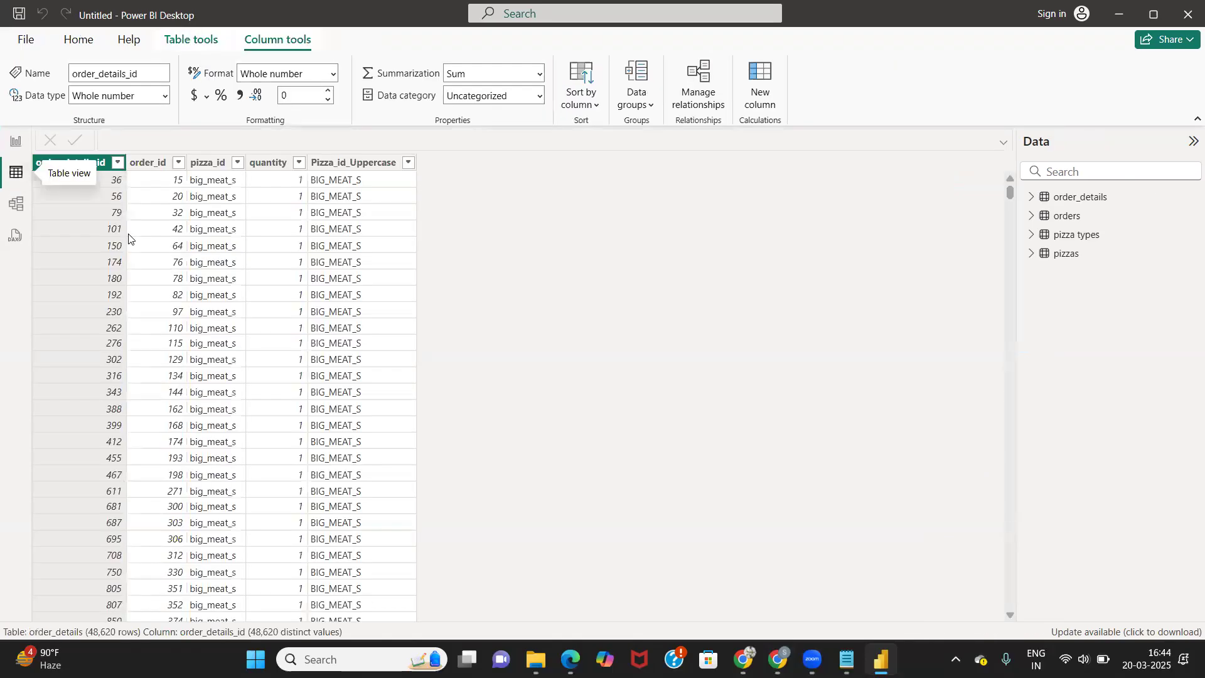
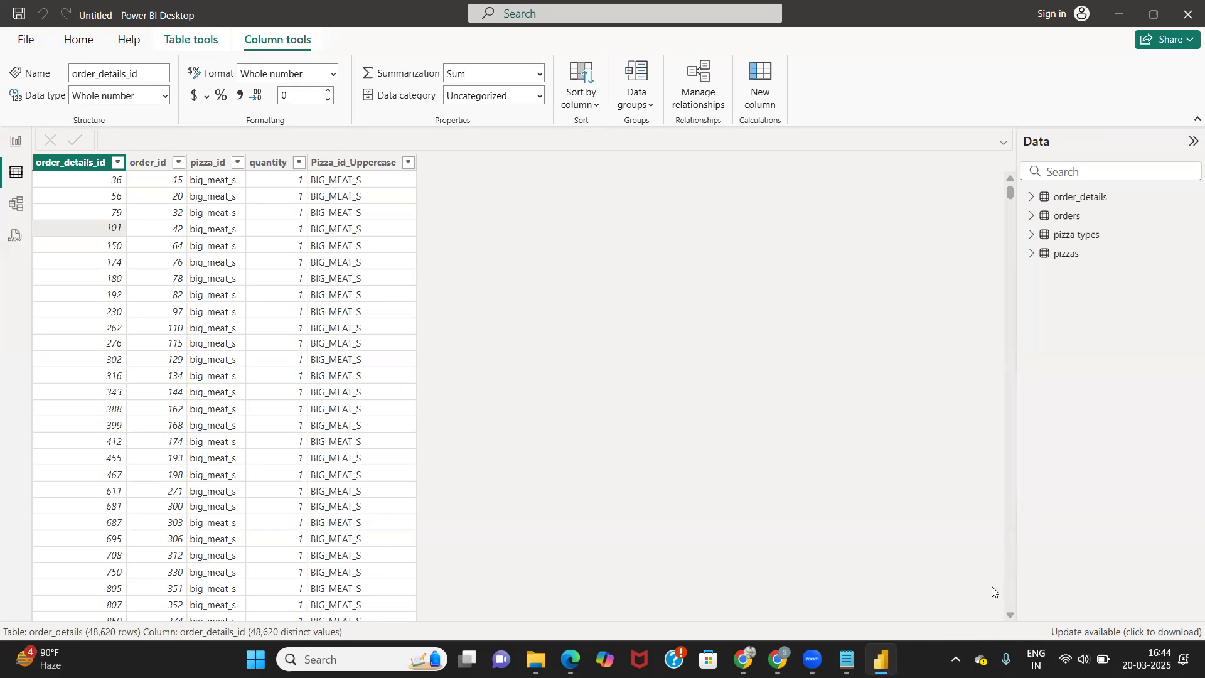
mouse_move(812, 659)
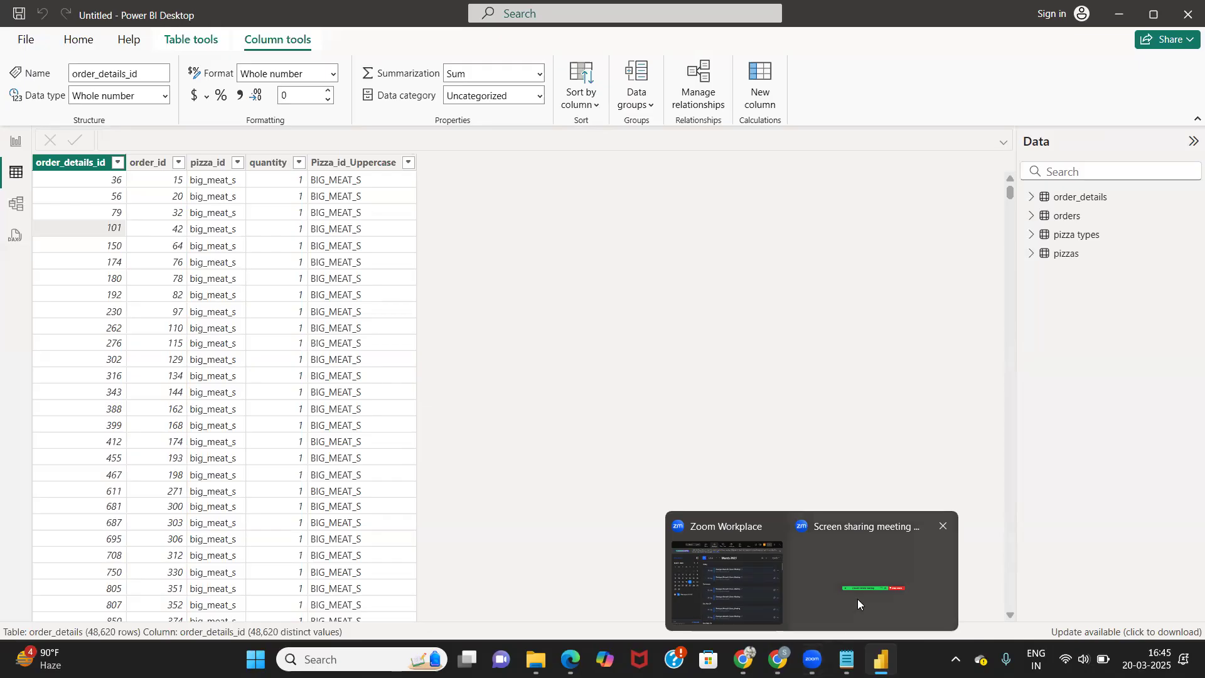
left_click(858, 579)
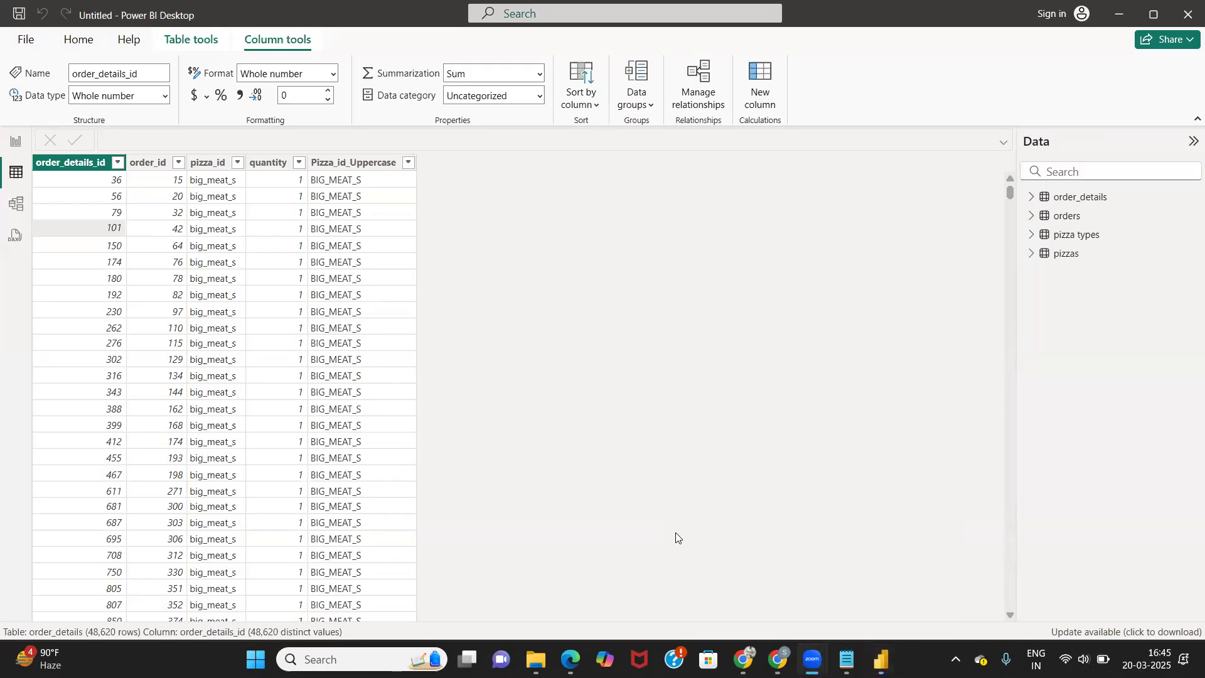